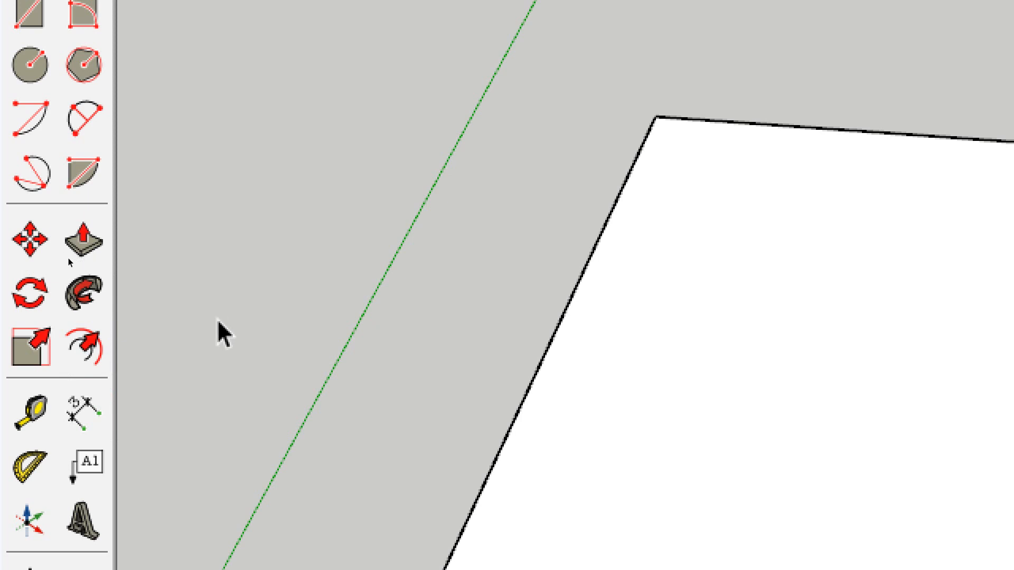
Offset the rectangle's outline about 394 mm inward and about 283 mm outward
key(f)
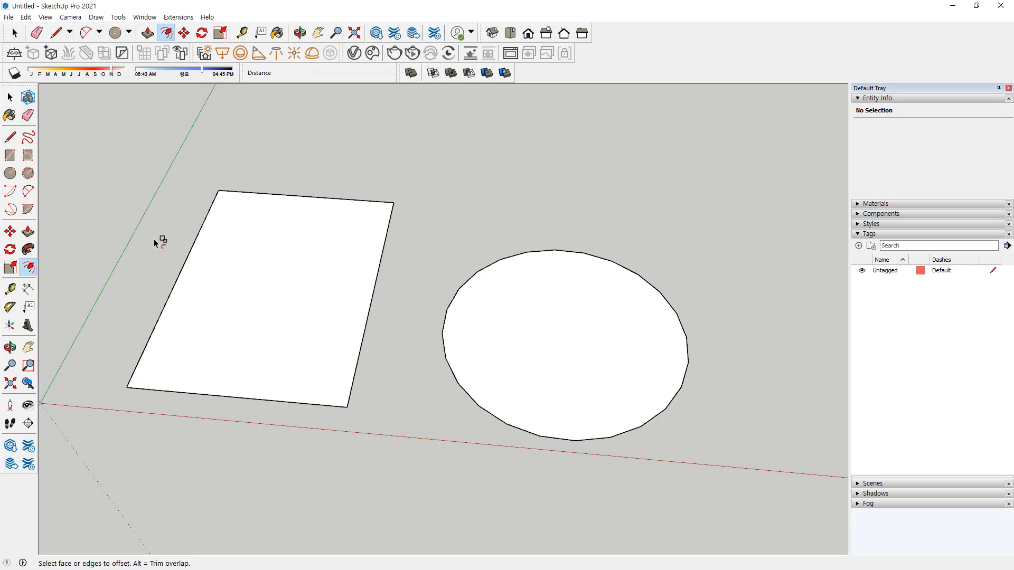
key(space)
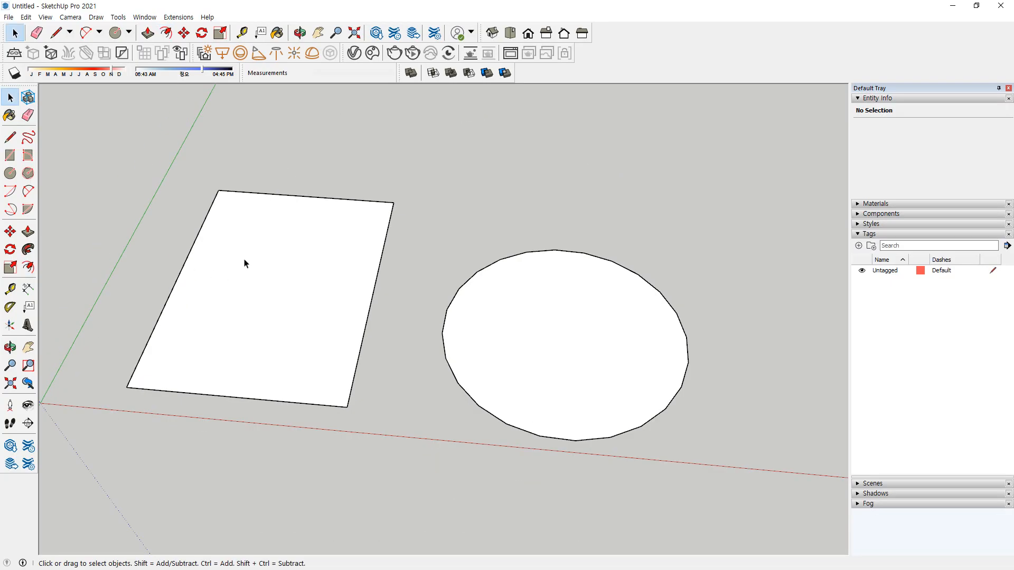
click(730, 305)
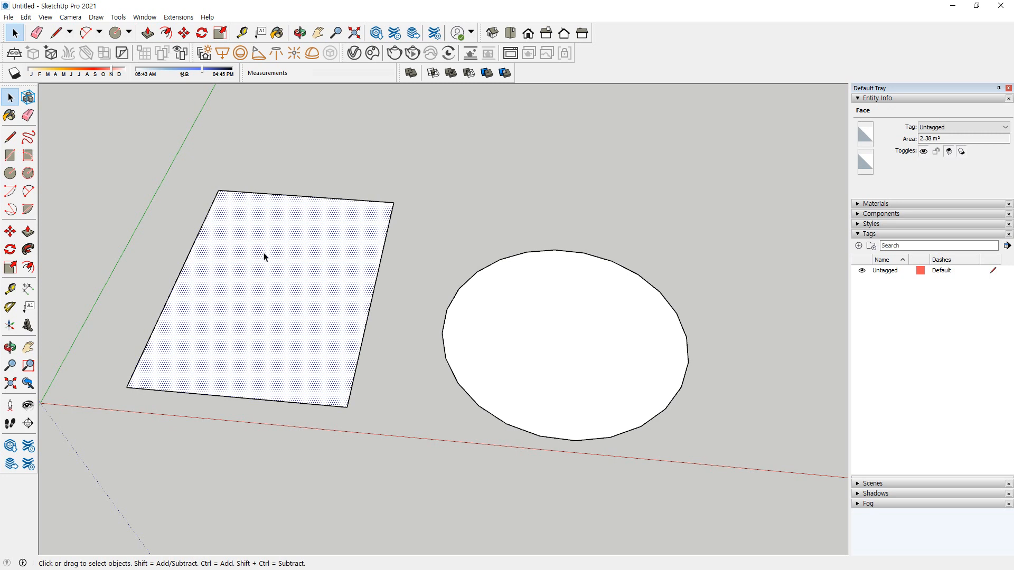
click(28, 267)
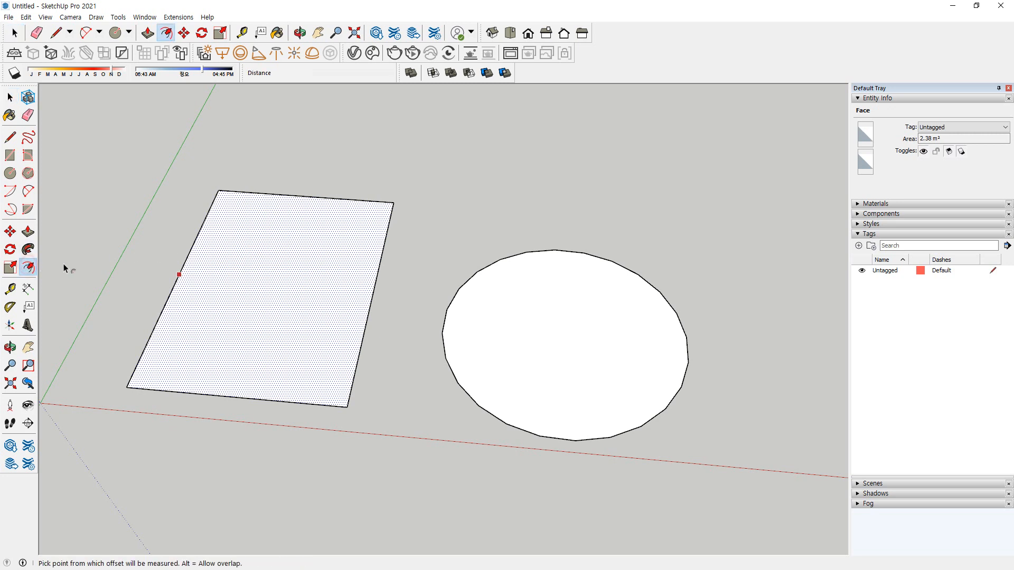
click(322, 199)
click(302, 233)
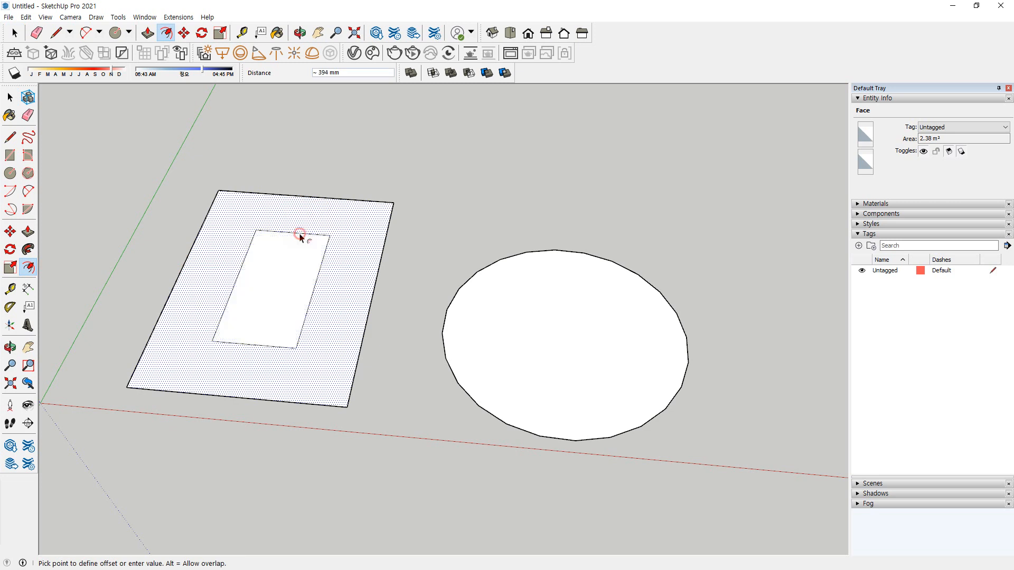
click(319, 197)
click(340, 174)
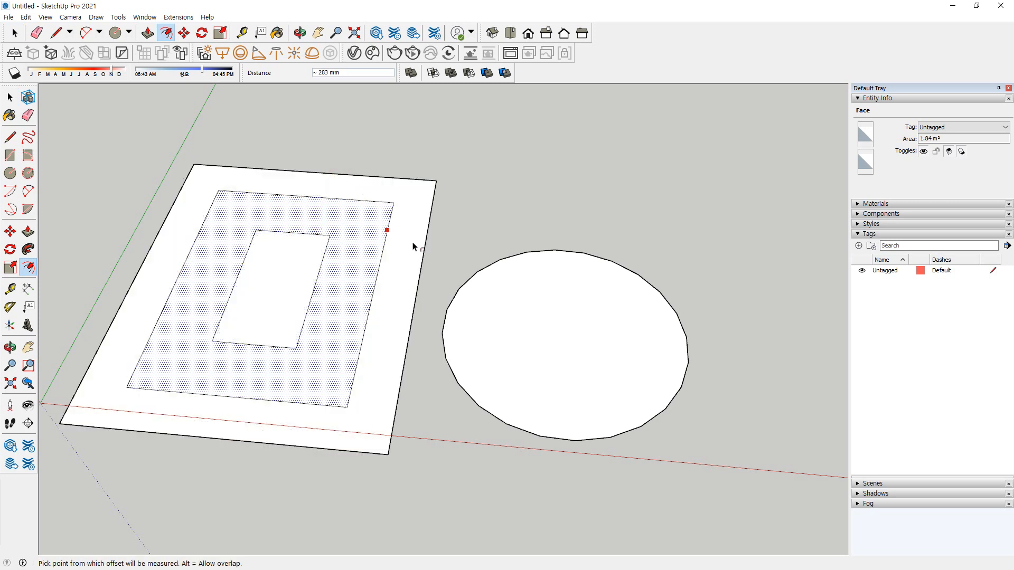
Offset the circle's edge once inward and once outward to a radius of about 955 mm
key(space)
click(652, 233)
key(f)
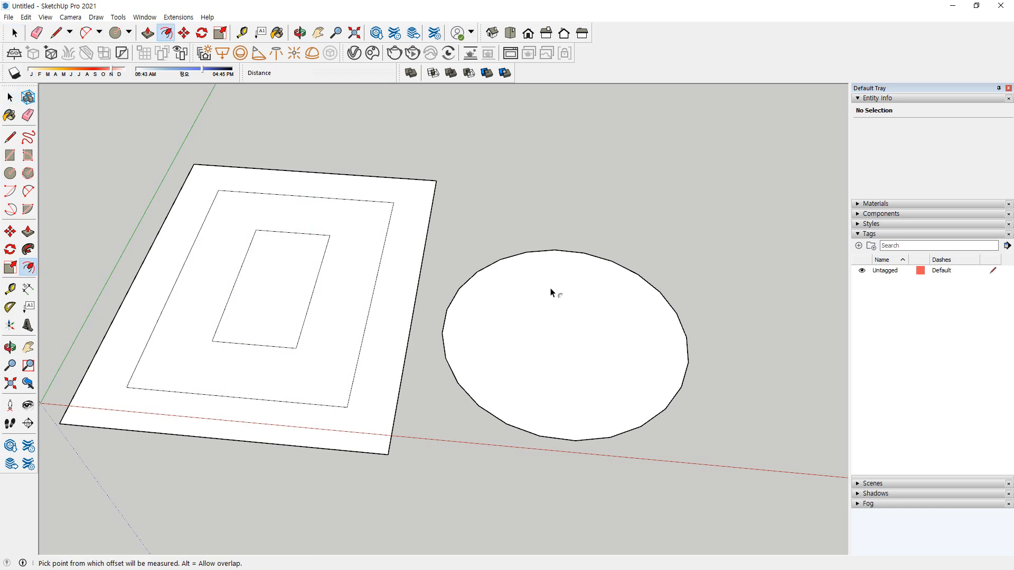
click(573, 273)
click(573, 295)
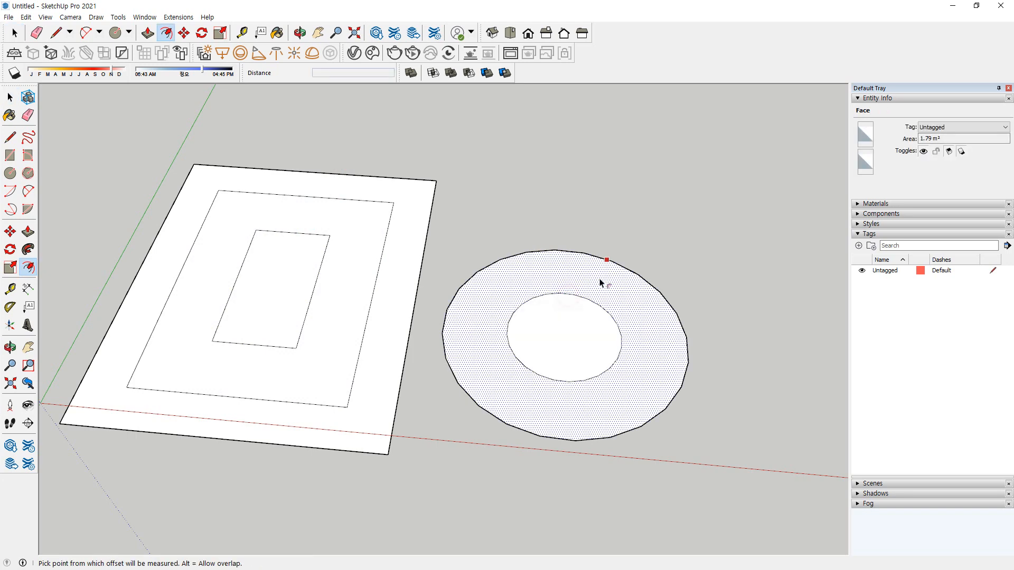
click(606, 260)
click(621, 246)
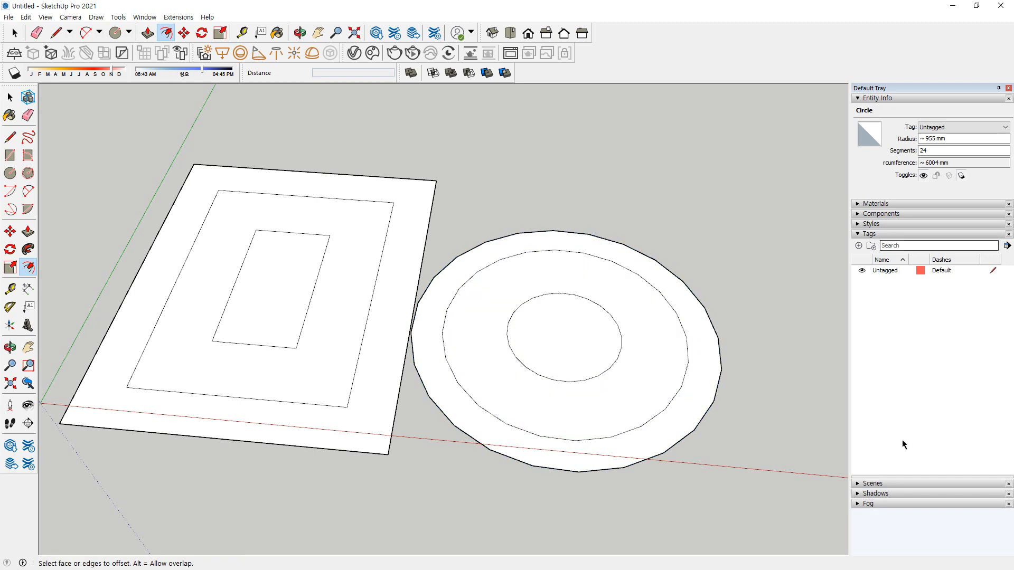
Undo the offsets on both shapes and remove the circle, keeping only the plain rectangle
key(ctrl+z)
key(ctrl+z)
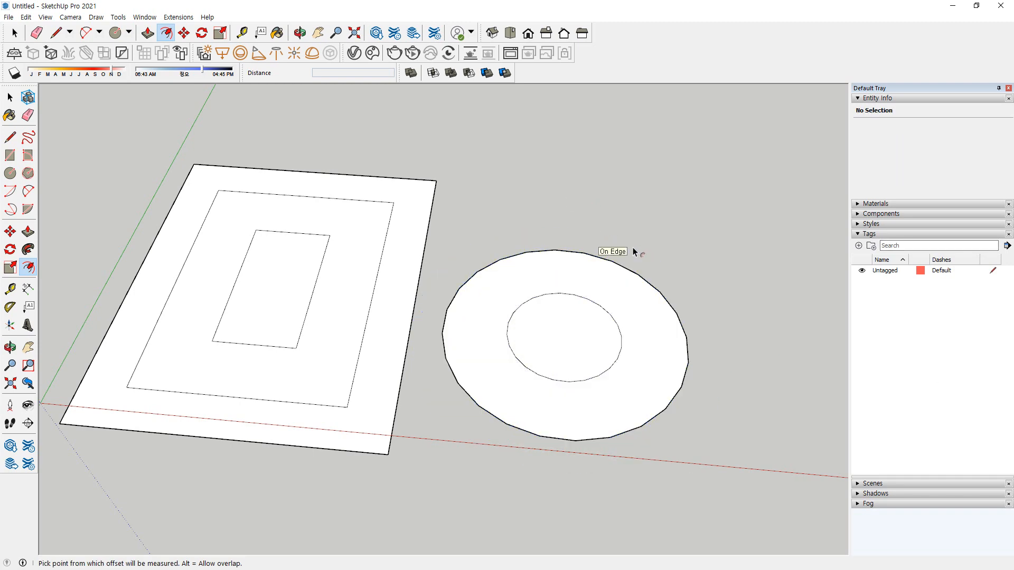
key(ctrl+z)
key(ctrl+z)
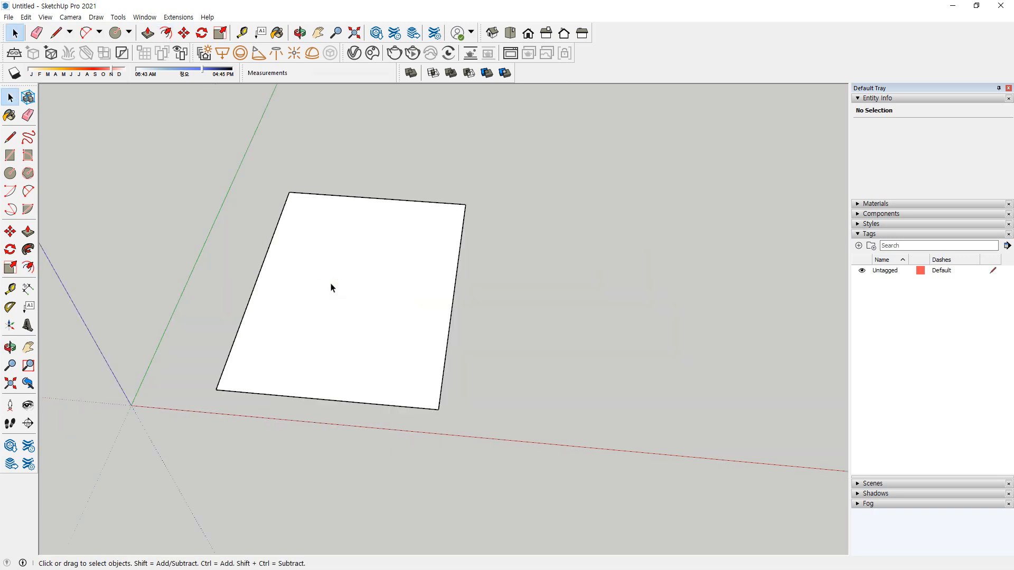
Offset all four edges of the rectangle inward and undo the offset
key(f)
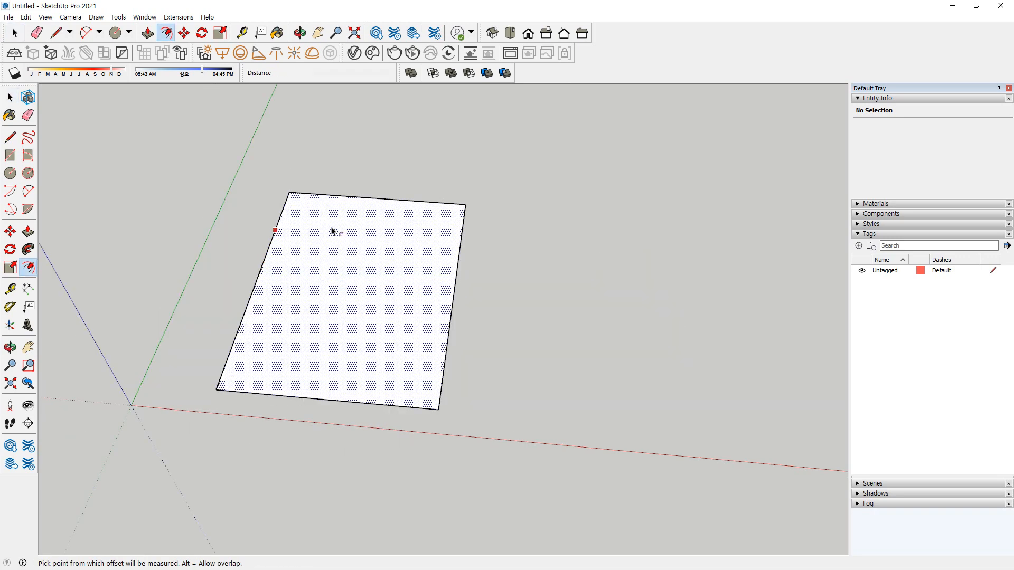
click(355, 222)
click(355, 227)
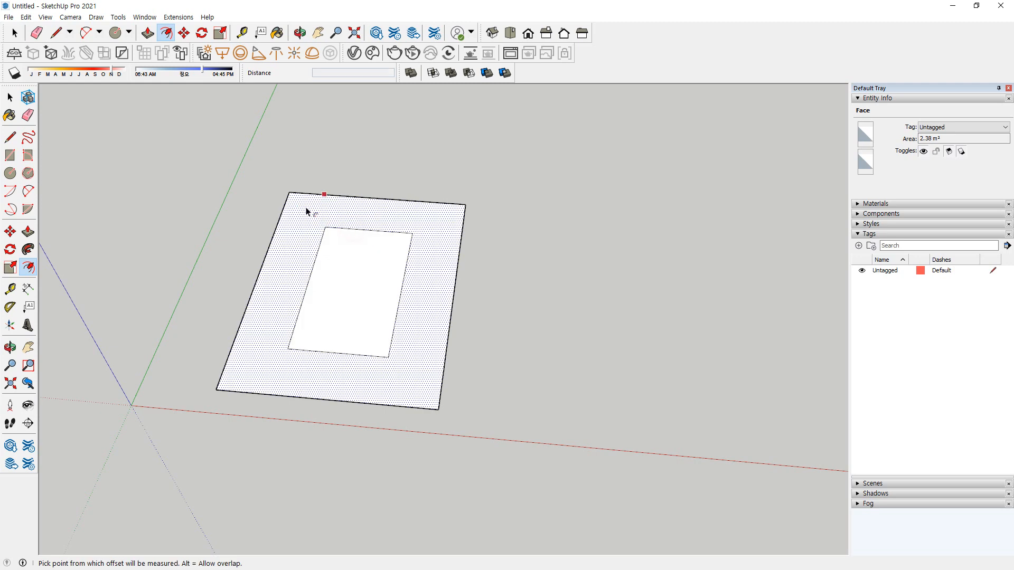
mouse_move(272, 225)
mouse_down()
mouse_move(204, 403)
mouse_move(460, 435)
mouse_move(498, 220)
mouse_move(320, 192)
mouse_up()
key(Escape)
key(ctrl+z)
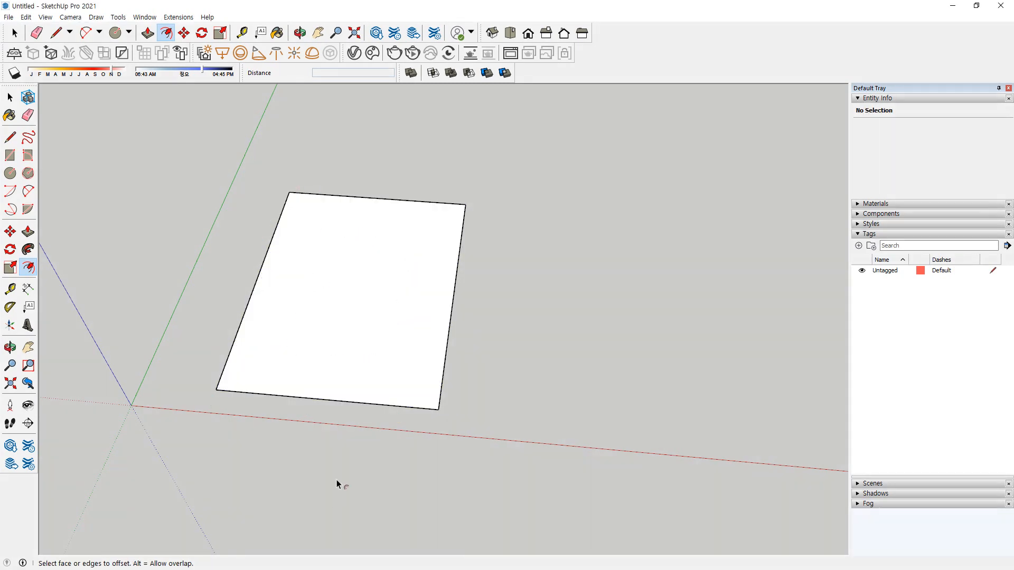
Try to offset the rectangle with its face, both long edges and far short edge selected together
key(space)
click(355, 351)
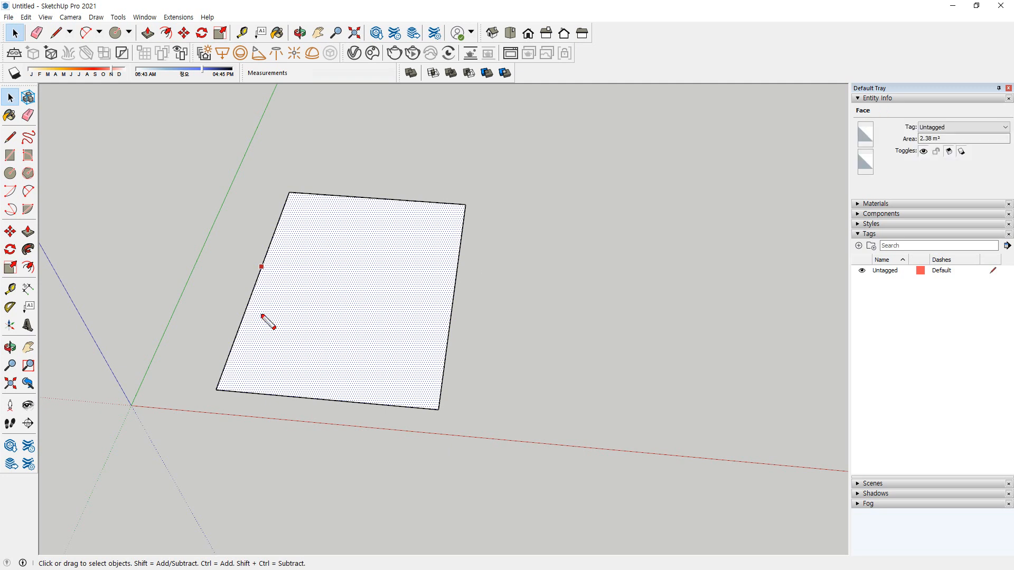
mouse_move(223, 390)
mouse_down()
mouse_move(294, 242)
mouse_move(376, 194)
mouse_move(455, 245)
mouse_move(429, 410)
mouse_up()
key(Escape)
drag(323, 193, 321, 194)
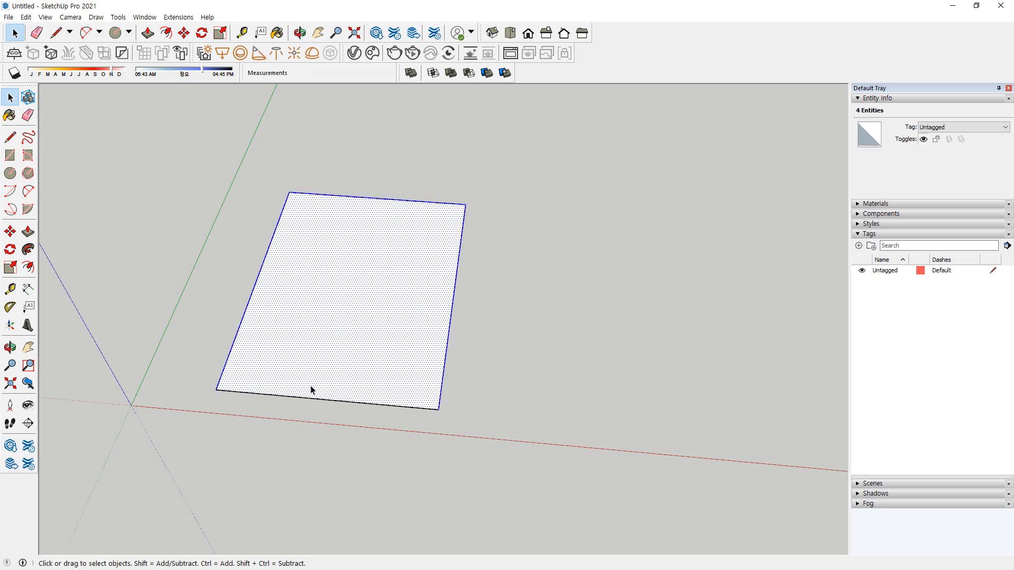
key(f)
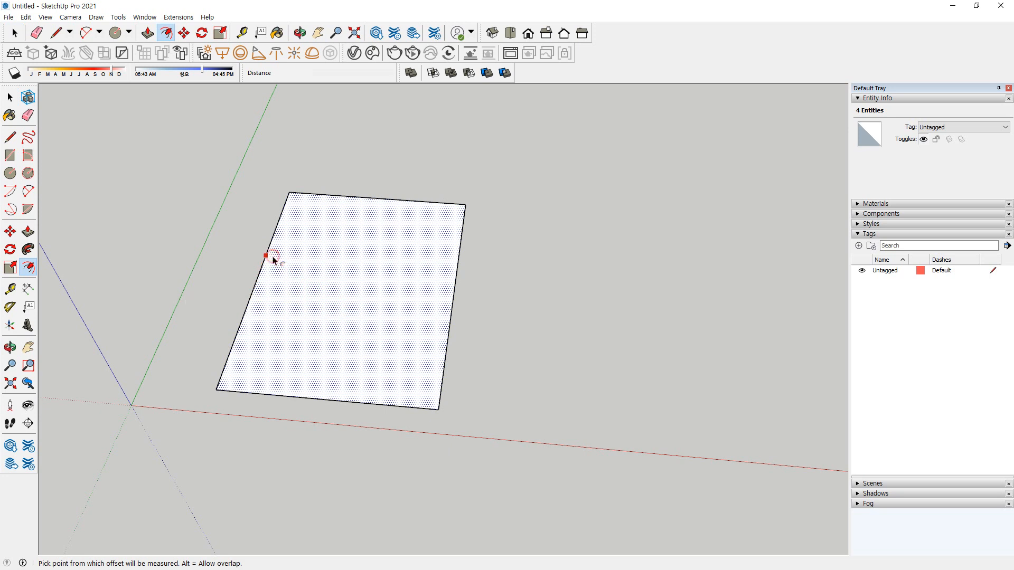
click(266, 255)
key(Escape)
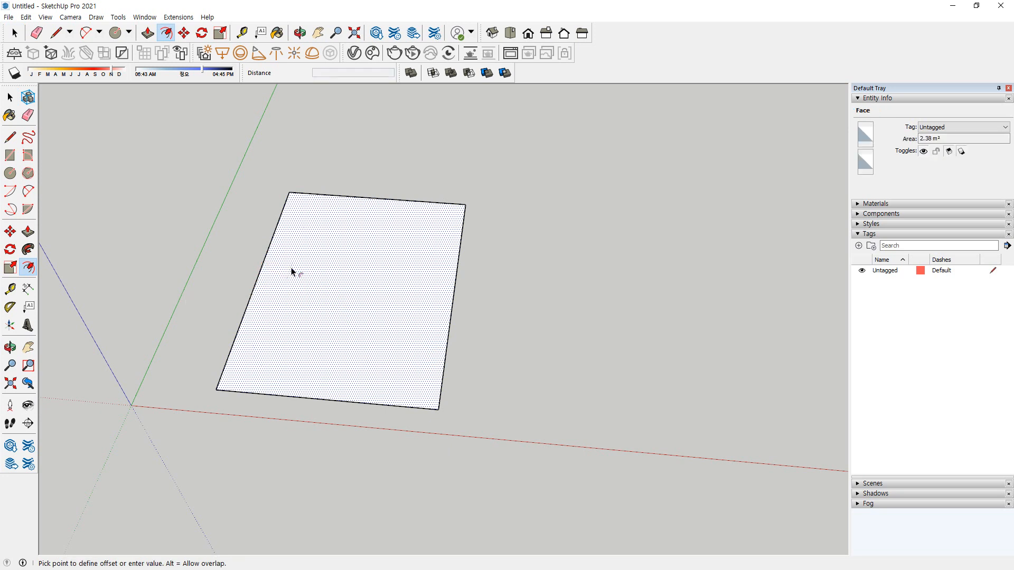
Deselect the face and offset the rectangle's two long edges and far short edge once inward and once outward
key(space)
key(ctrl+2)
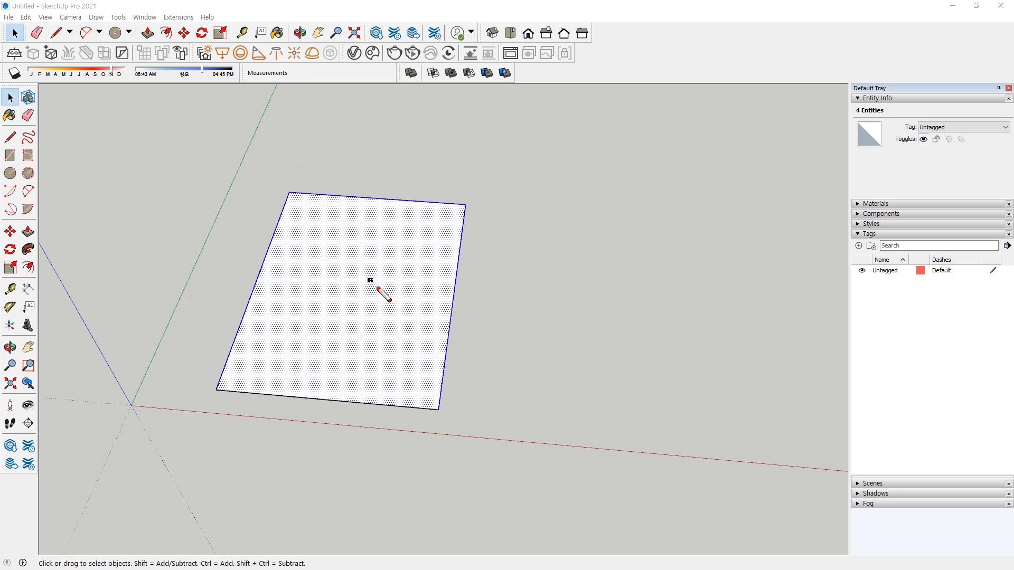
drag(369, 280, 359, 275)
key(Escape)
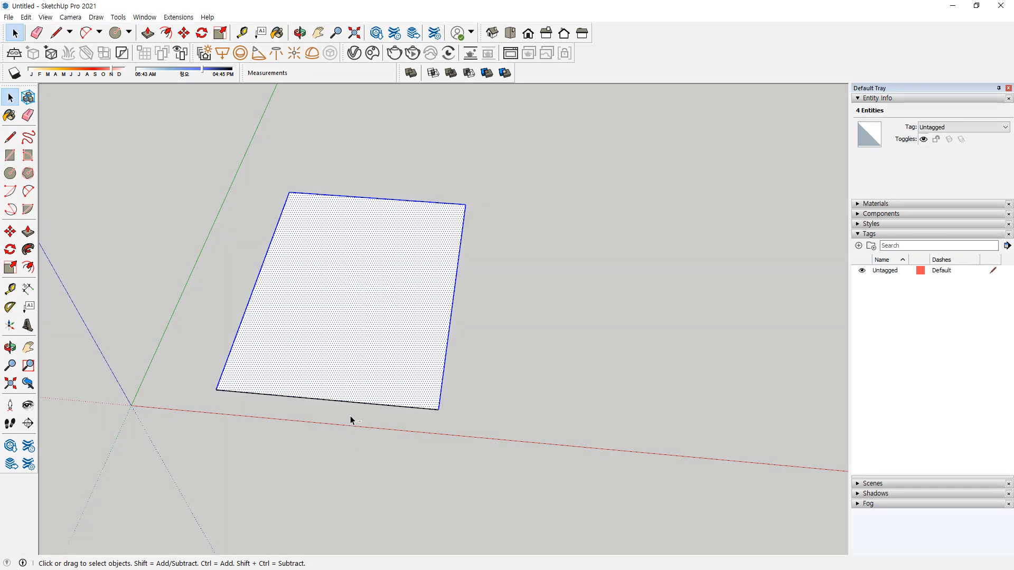
shift+click(310, 344)
key(ctrl+2)
mouse_move(446, 408)
mouse_down()
mouse_move(476, 295)
mouse_move(482, 211)
mouse_move(297, 195)
mouse_move(207, 381)
mouse_up()
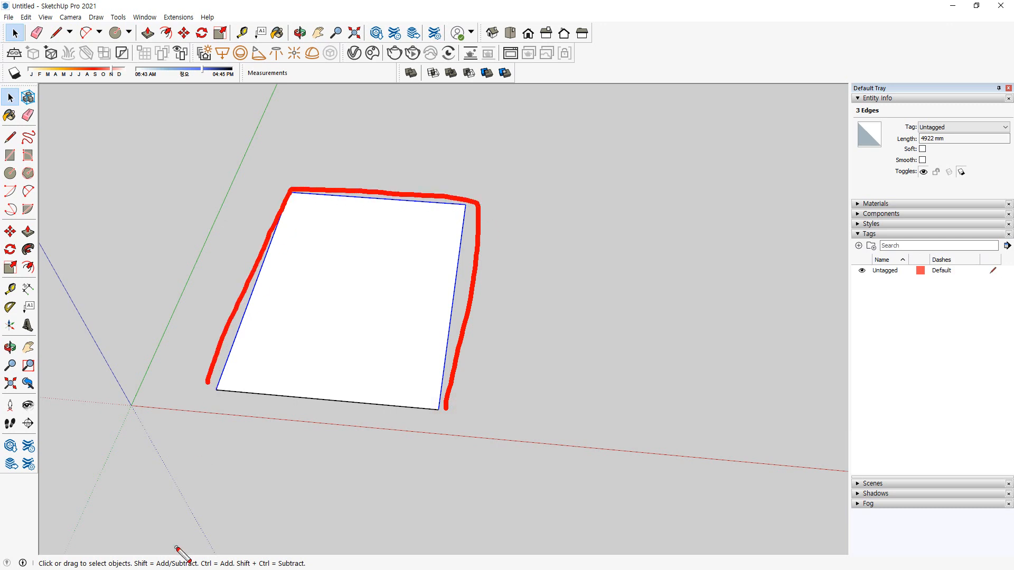
key(Escape)
key(f)
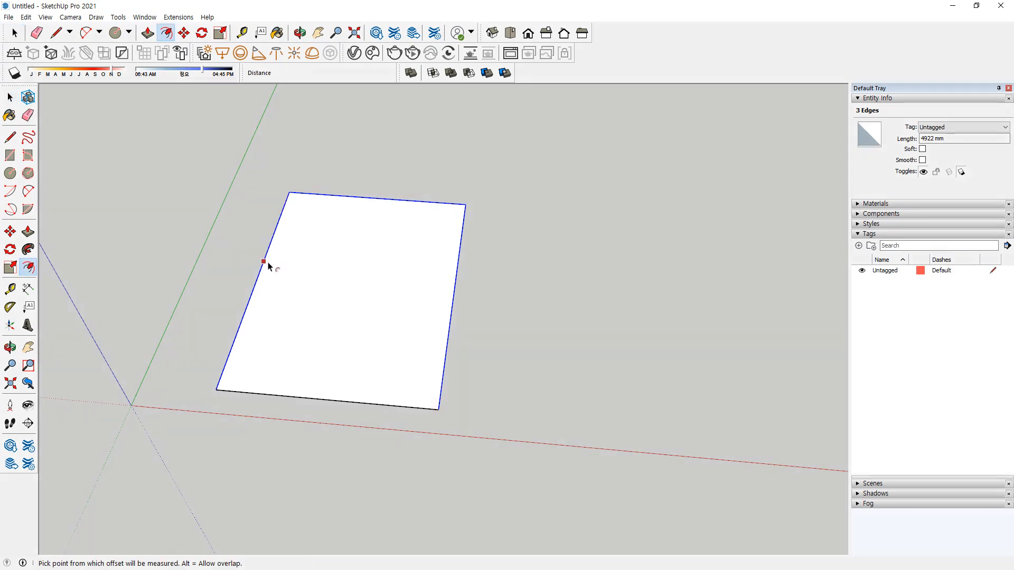
click(264, 261)
click(308, 276)
click(259, 273)
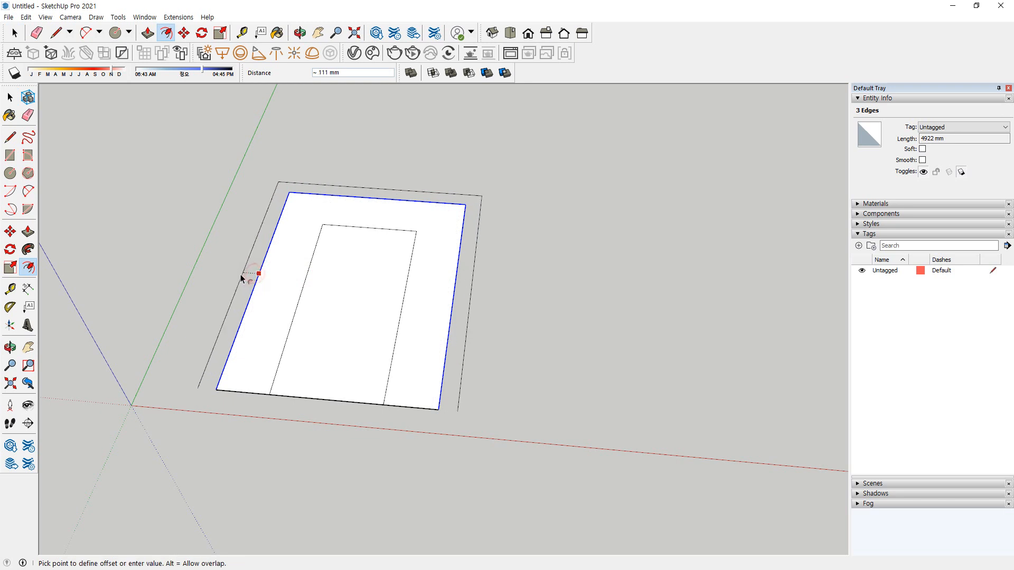
click(196, 284)
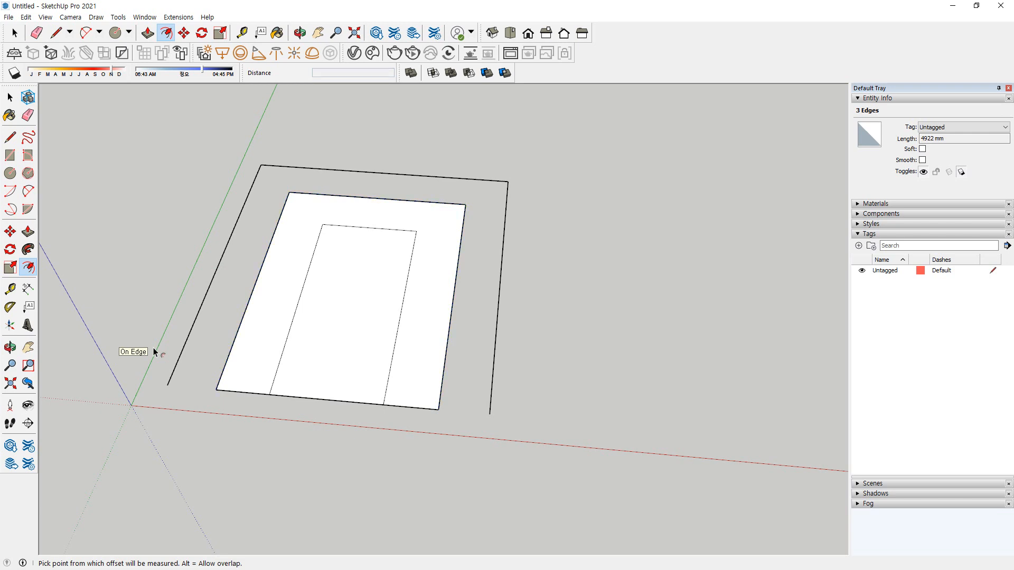
Undo both three-edge offsets of the rectangle
key(Escape)
key(ctrl+z)
key(ctrl+z)
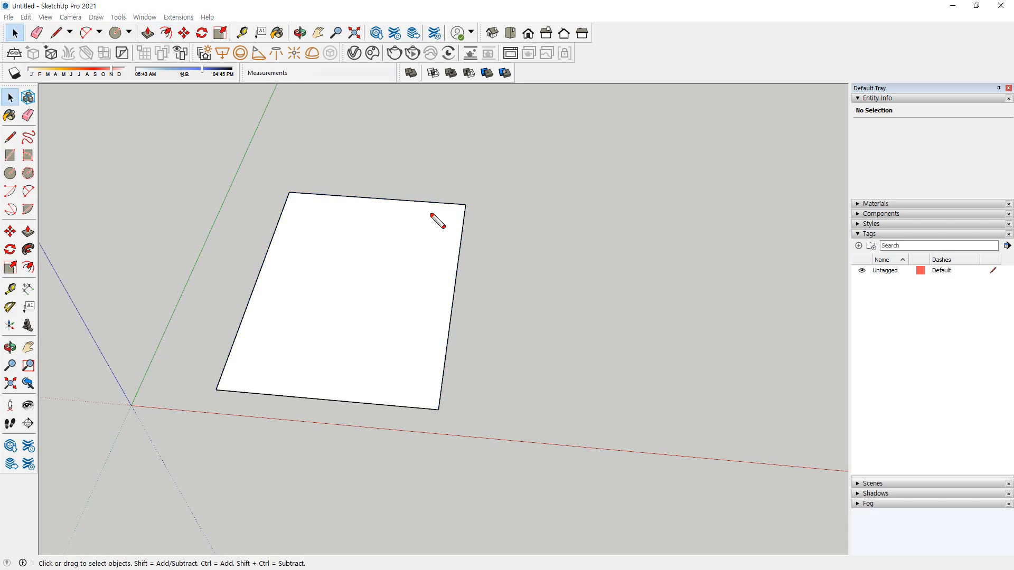
Offset the rectangle's right long edge and near short edge together about 485 mm inward
mouse_move(461, 207)
mouse_down()
mouse_move(444, 407)
mouse_move(218, 392)
mouse_up()
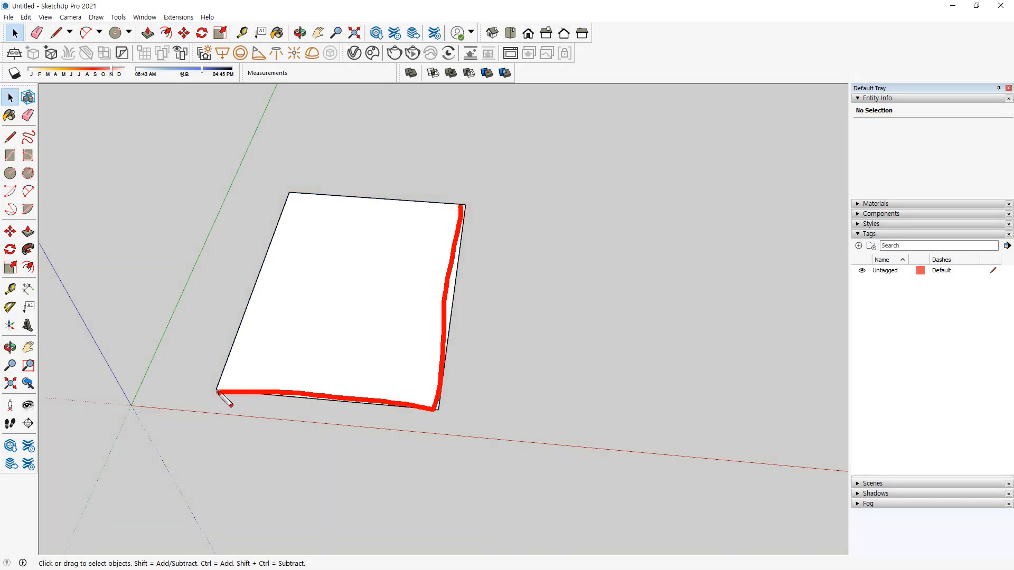
key(Escape)
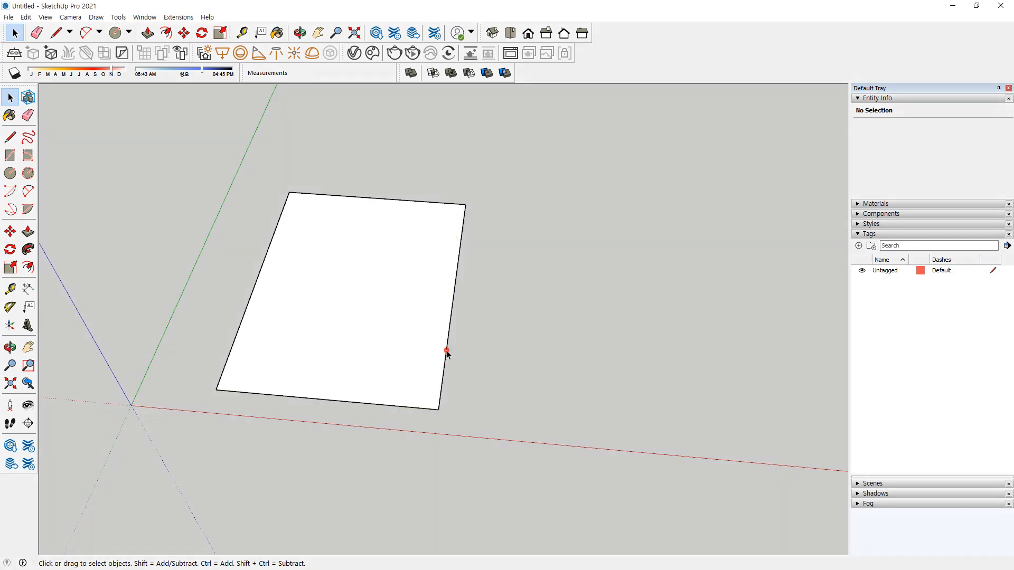
shift+click(423, 408)
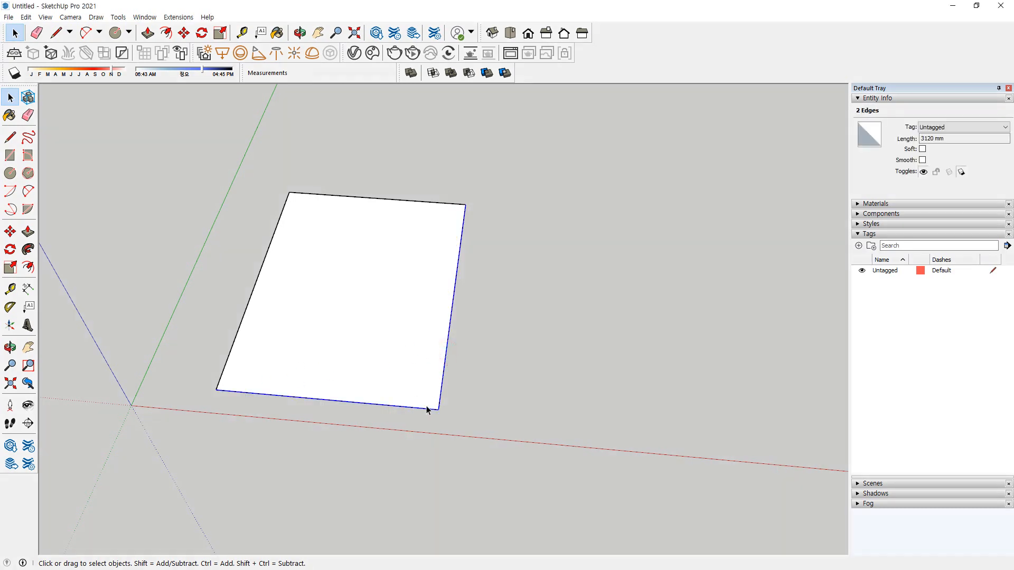
key(f)
click(448, 340)
click(377, 330)
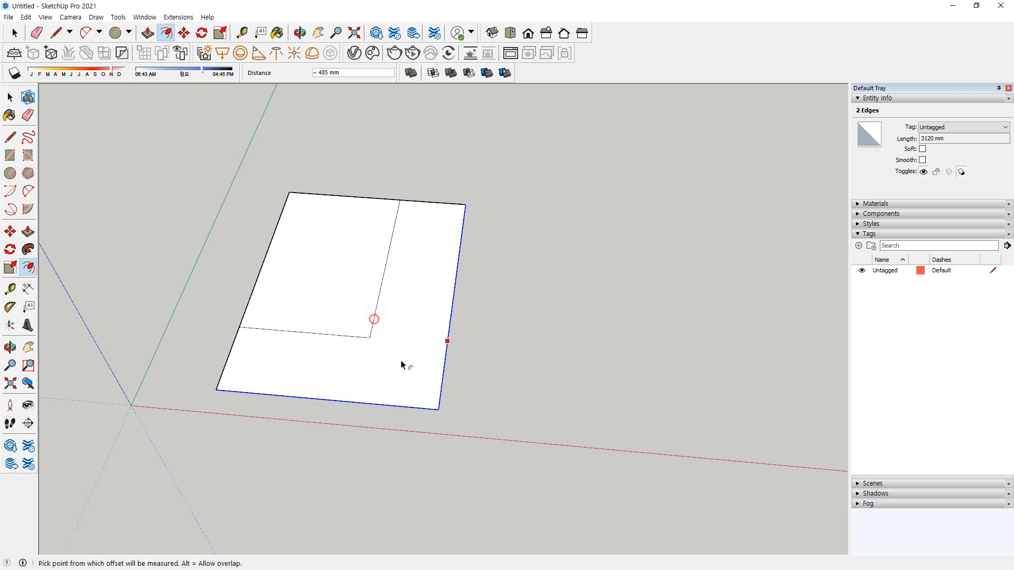
Offset the far and left edges of the upper-left sub-rectangle together about 413 mm inward, without its face
key(space)
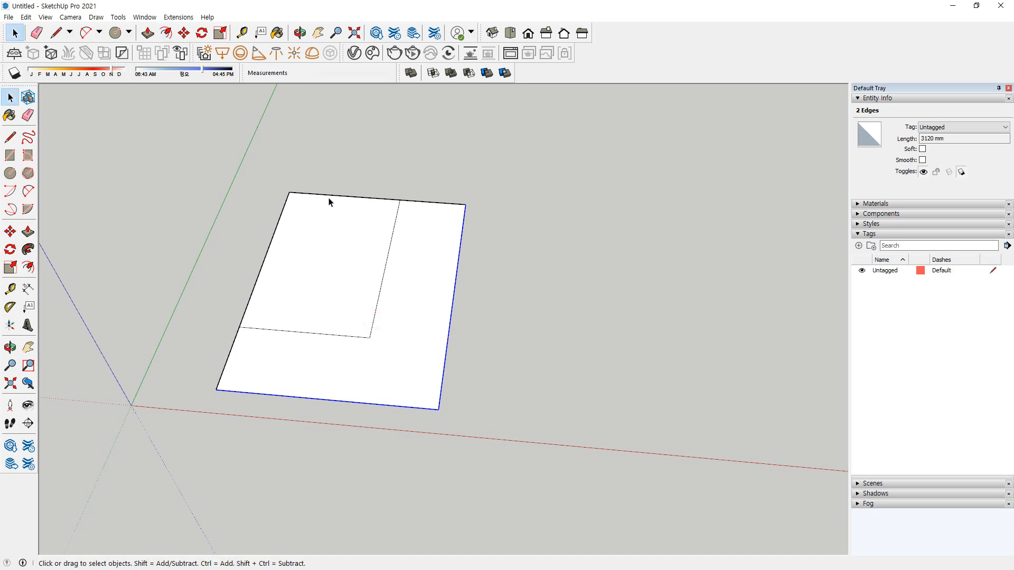
drag(312, 174, 261, 237)
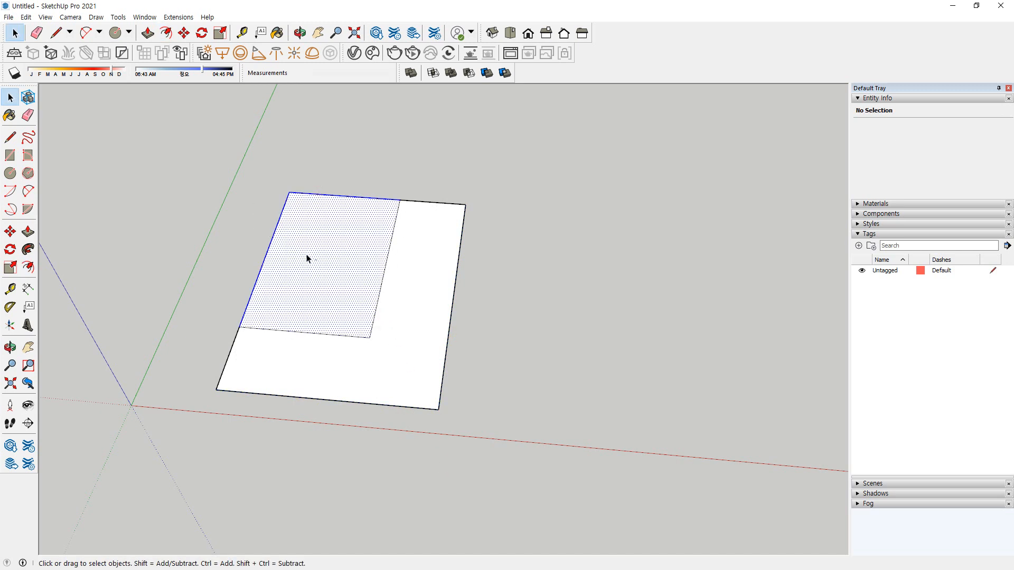
ctrl+shift+click(326, 261)
key(f)
click(290, 240)
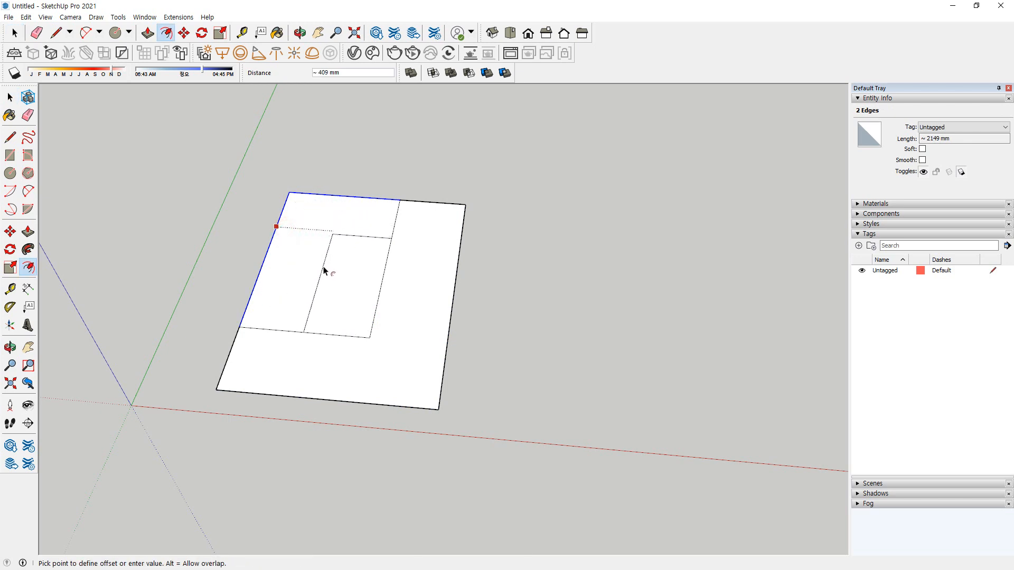
click(324, 266)
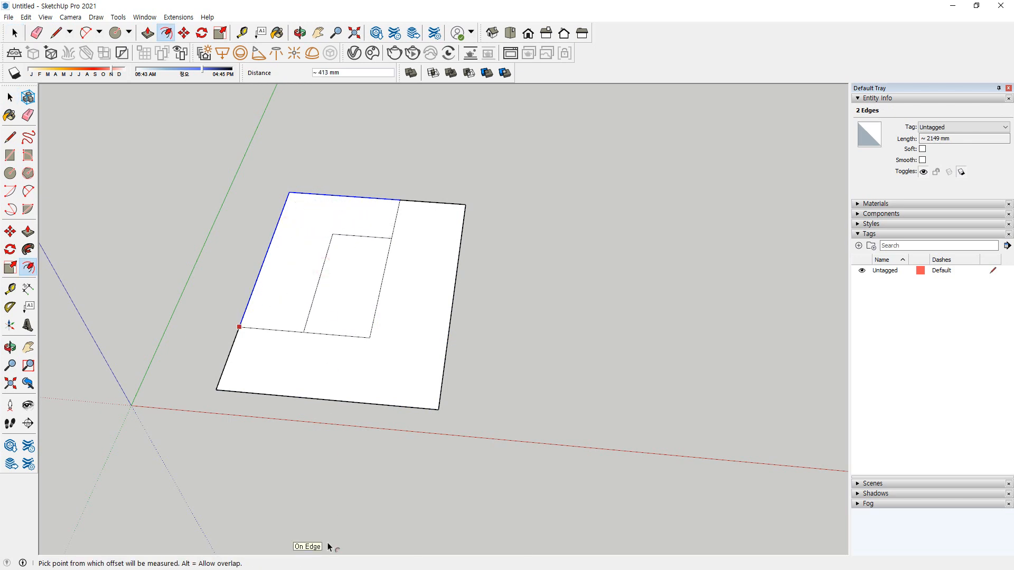
key(space)
click(336, 449)
click(337, 336)
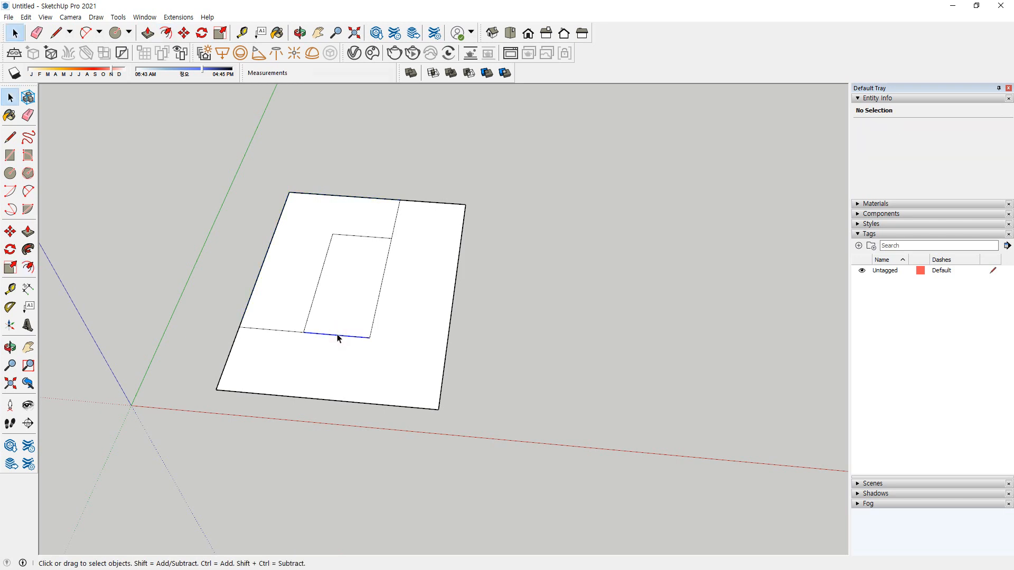
key(f)
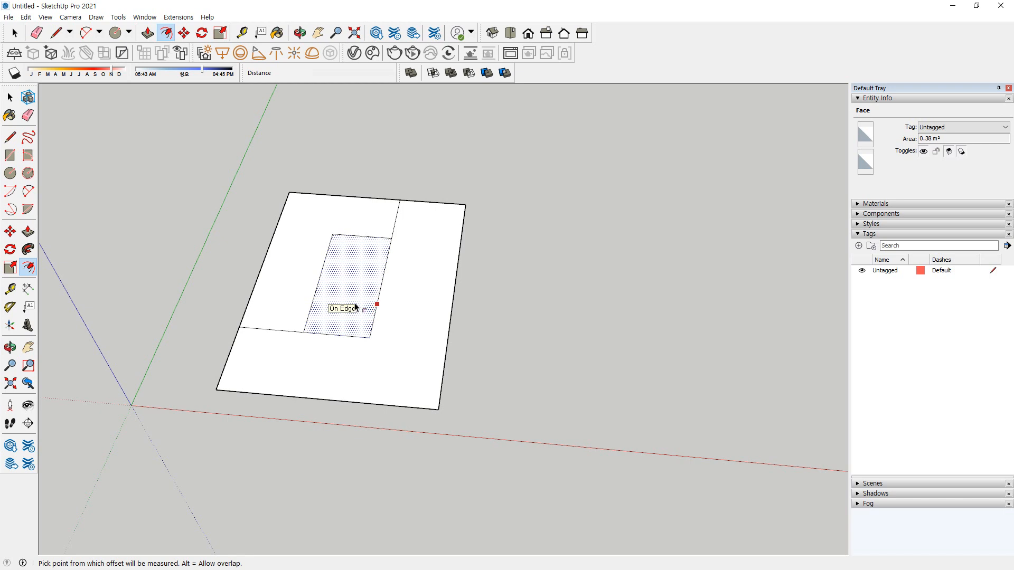
key(Escape)
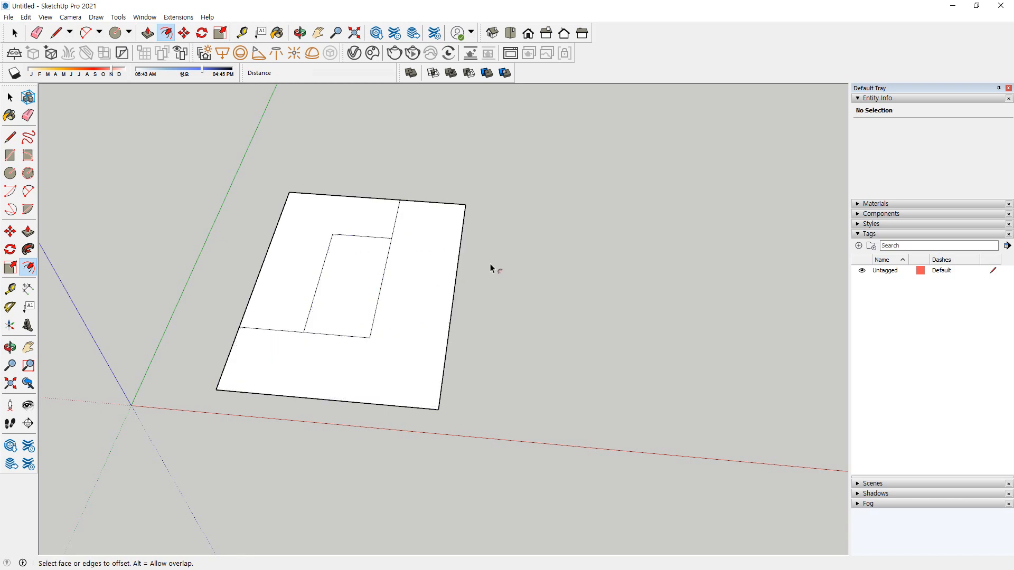
Select the whole subdivided rectangle with its faces and offset lines and delete it
key(space)
drag(530, 159, 170, 487)
key(Delete)
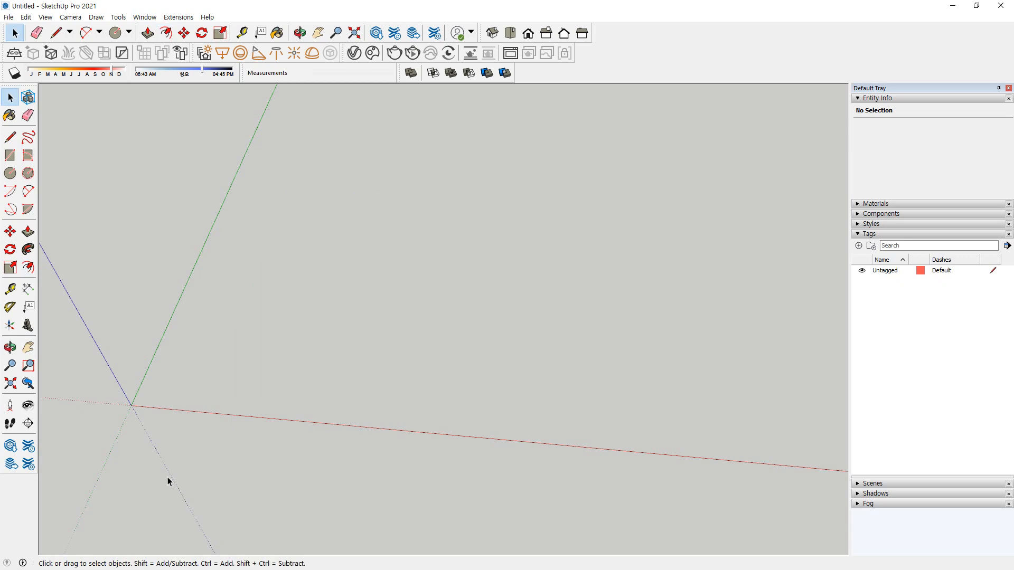
Draw a 600 by 600 mm square on the ground plane near the origin
key(f)
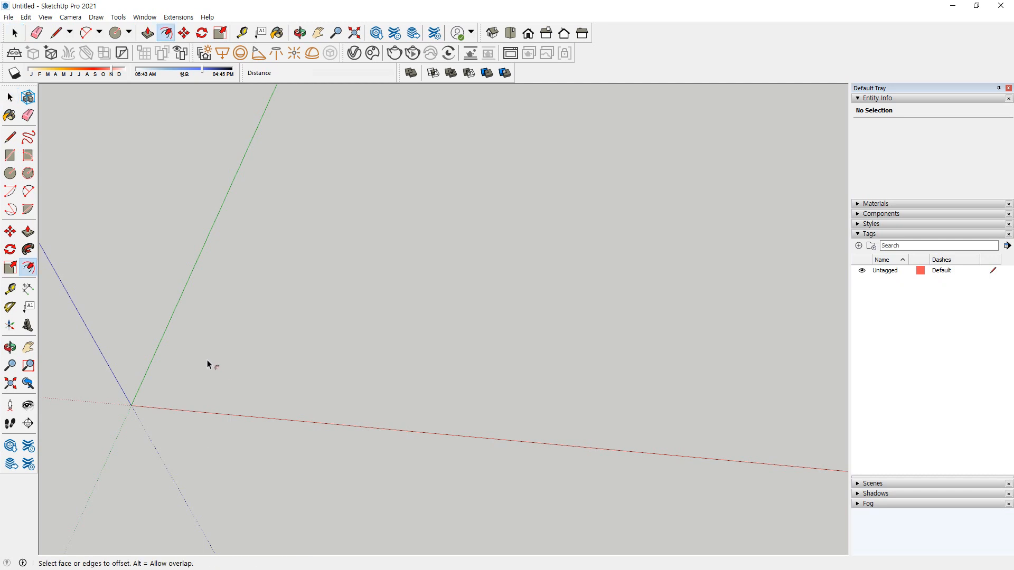
key(r)
click(219, 367)
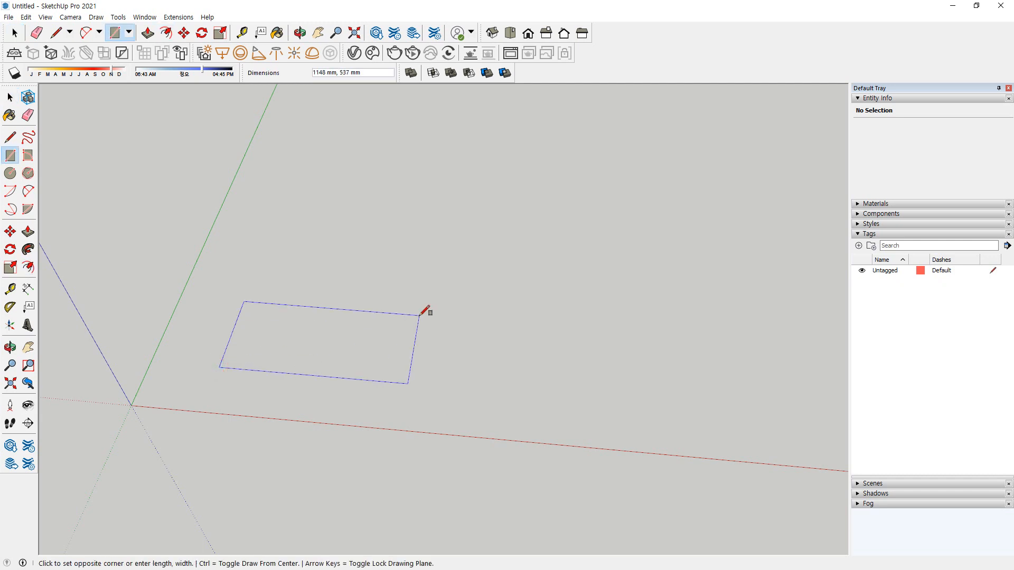
text(600,600)
key(Return)
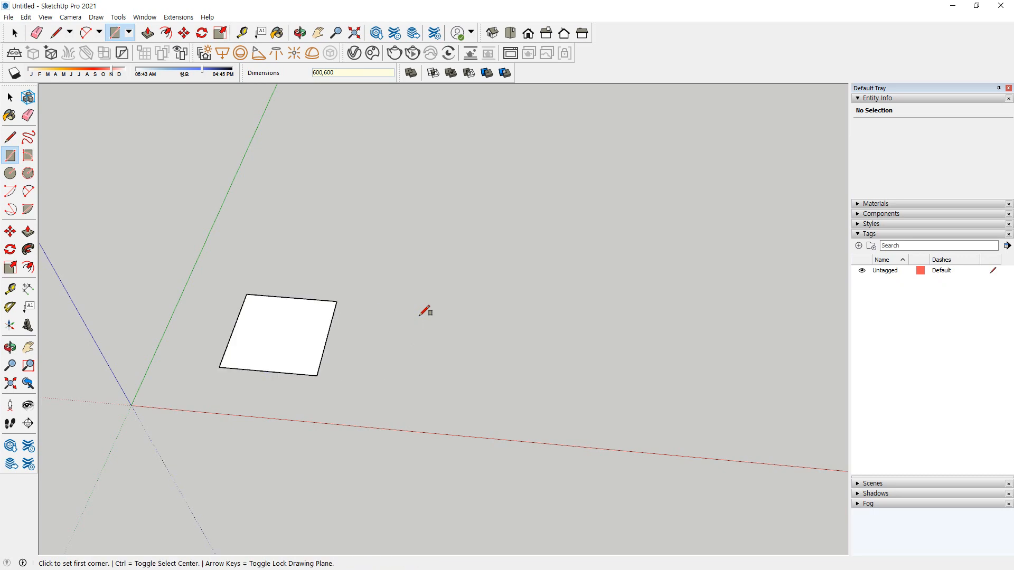
Push/Pull the square face up 600 mm to form a cube
key(p)
click(279, 313)
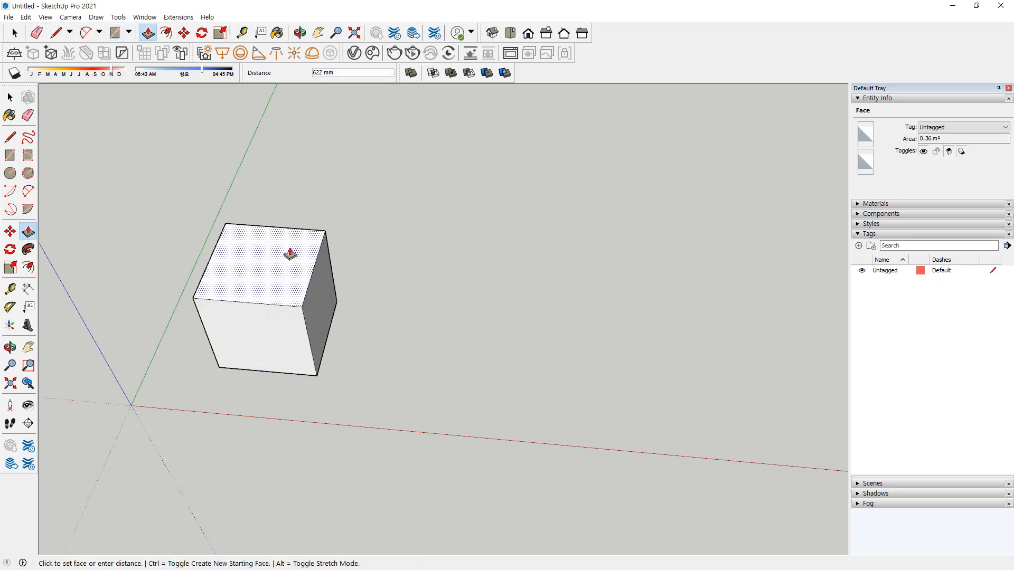
text(600)
key(Return)
scroll(337, 305, up, 3)
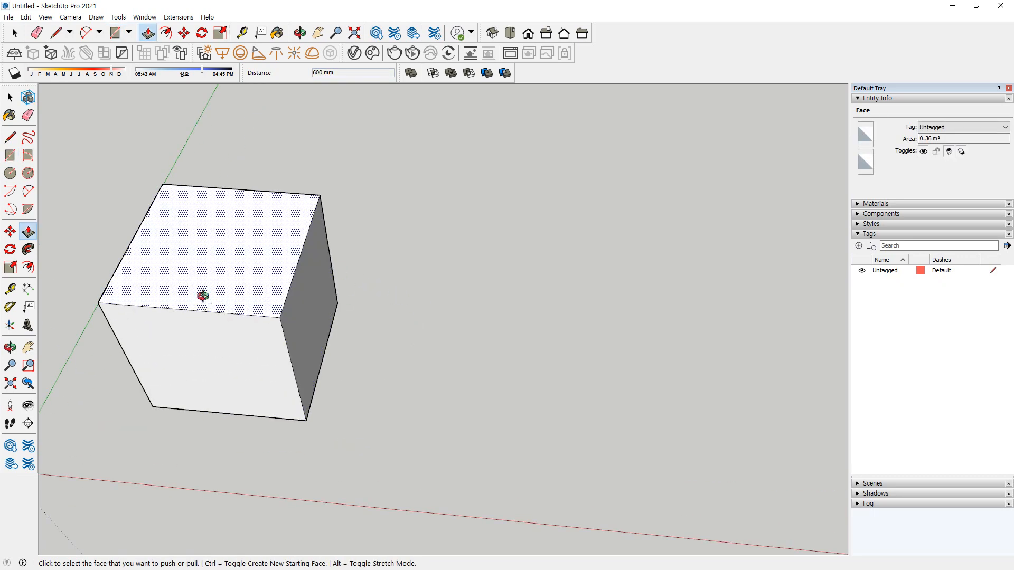
middle_drag(203, 295, 176, 421)
middle_drag(228, 448, 252, 385)
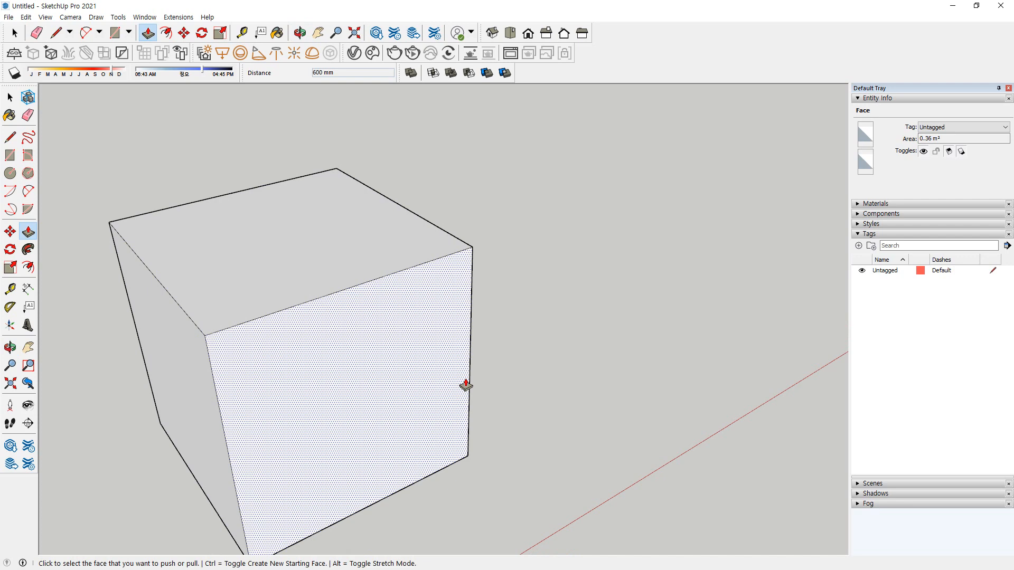
key(space)
middle_drag(466, 386, 467, 397)
scroll(534, 250, down, 1)
shift+middle_drag(311, 233, 347, 233)
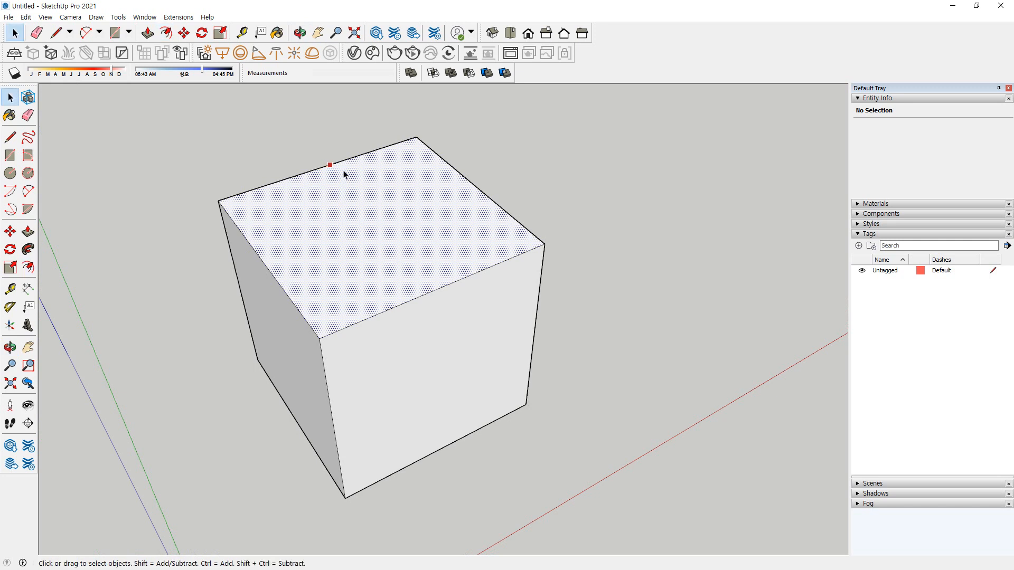
Select only the two far edges of the cube's top face, excluding the face and its near edges
click(250, 234)
drag(313, 215, 452, 272)
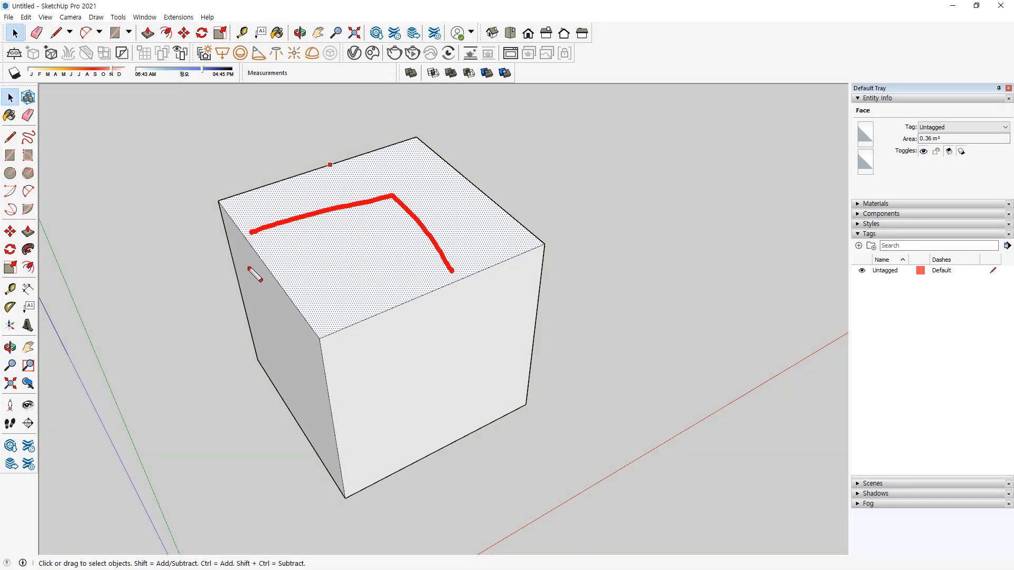
mouse_move(265, 270)
mouse_down()
mouse_move(369, 255)
mouse_move(394, 302)
mouse_up()
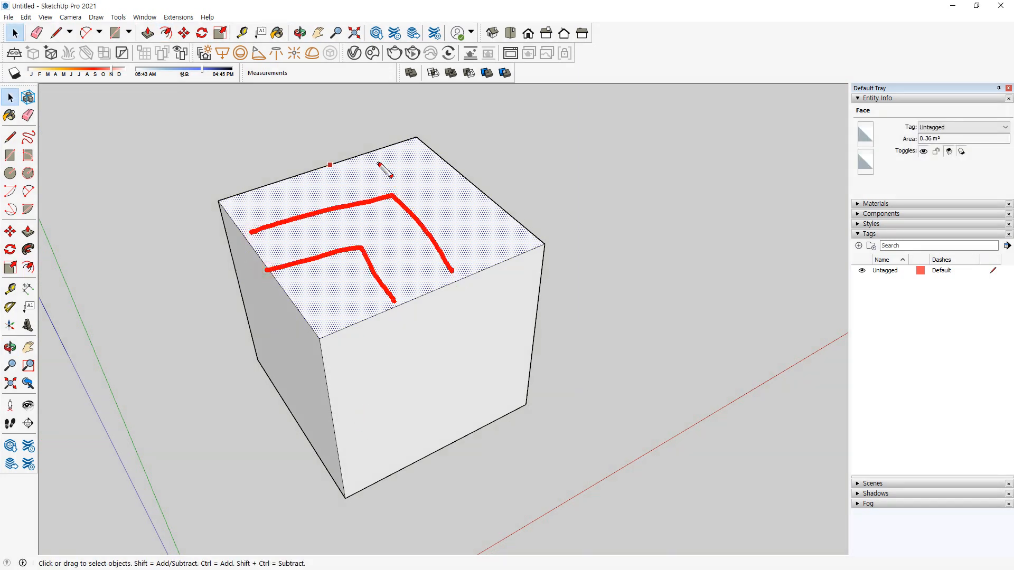
double_click(389, 203)
ctrl+shift+drag(381, 241, 187, 434)
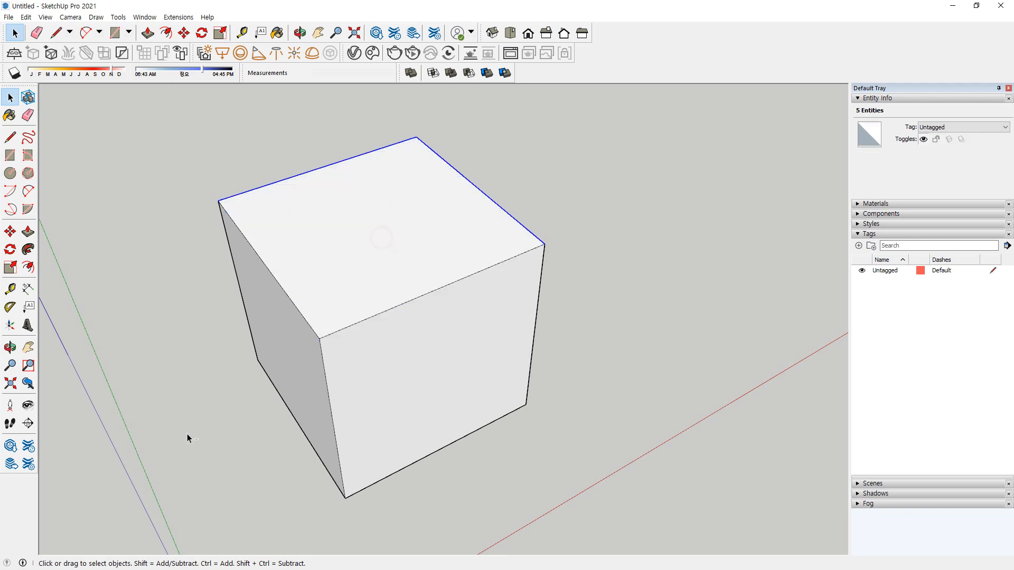
Offset the two far edges of the cube's top face together 200 mm inward, without the face
double_click(350, 223)
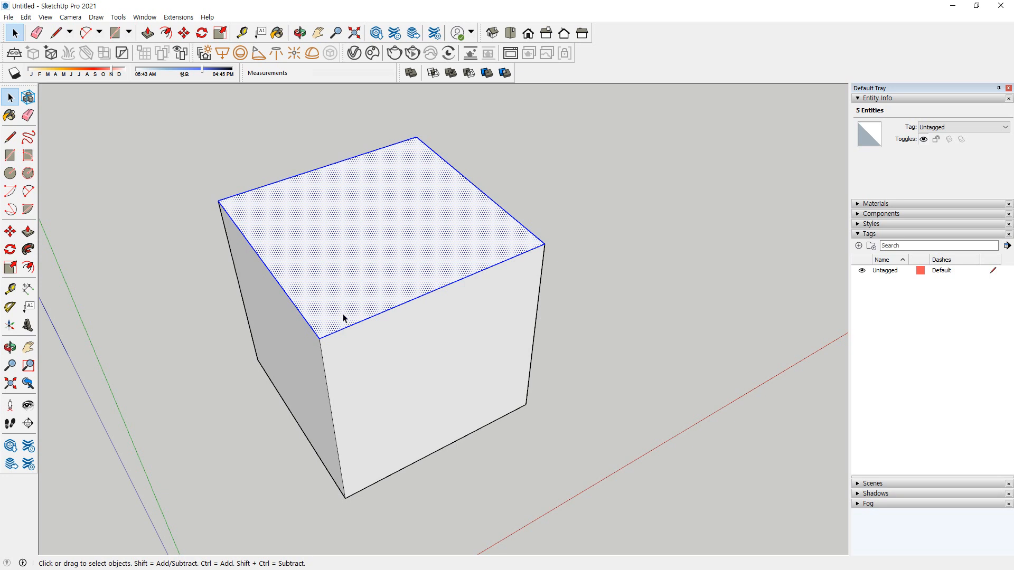
ctrl+shift+drag(359, 297, 249, 386)
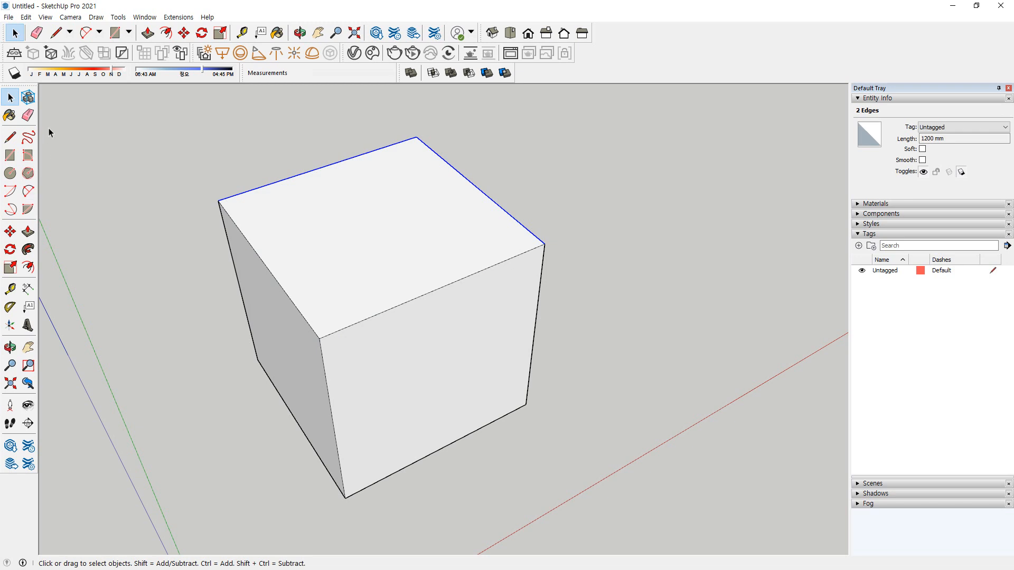
key(f)
click(271, 184)
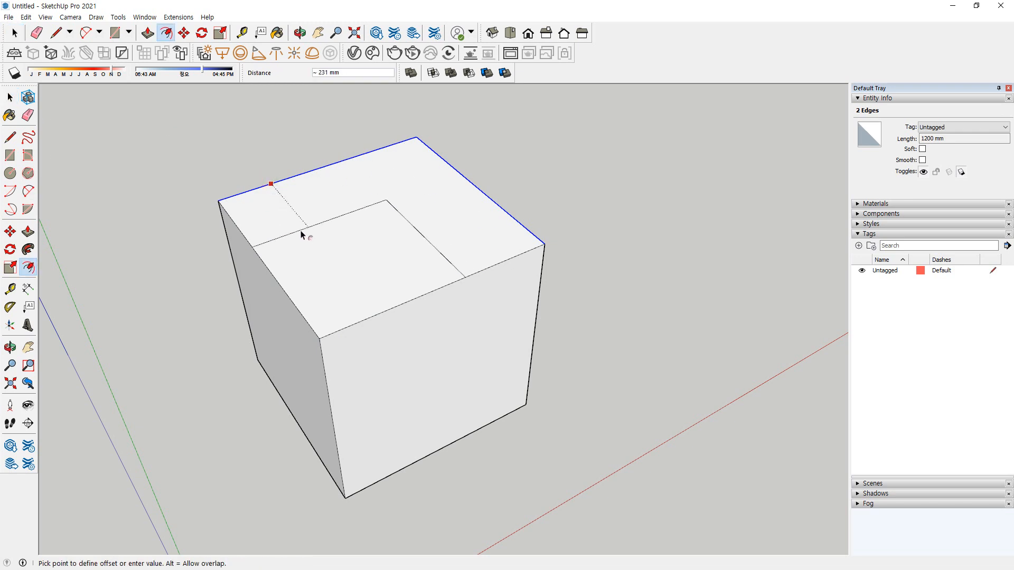
key(Return)
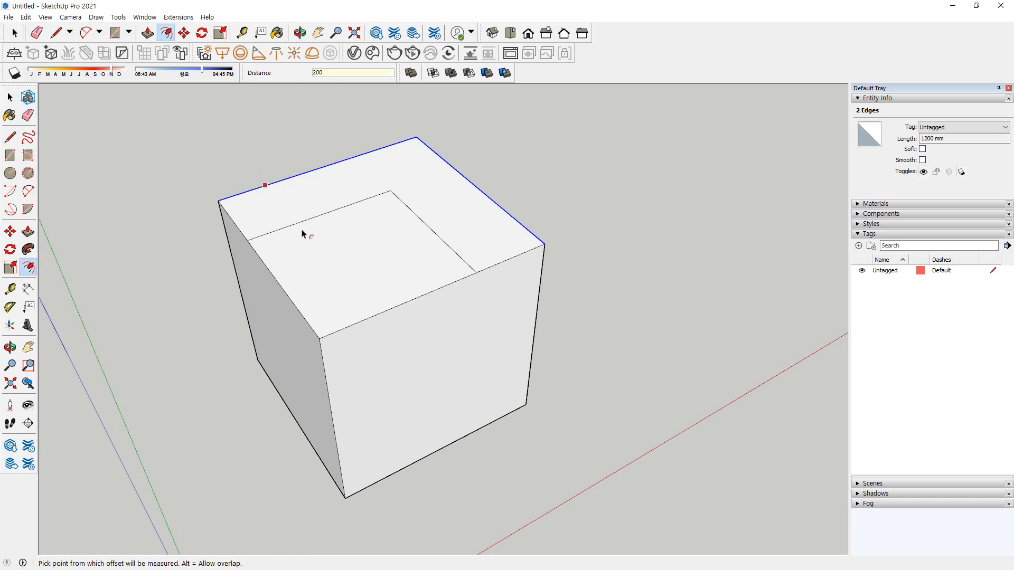
Offset the two new L-shaped lines on the top face another 200 mm toward the near corner
key(space)
double_click(344, 262)
drag(351, 275, 238, 431)
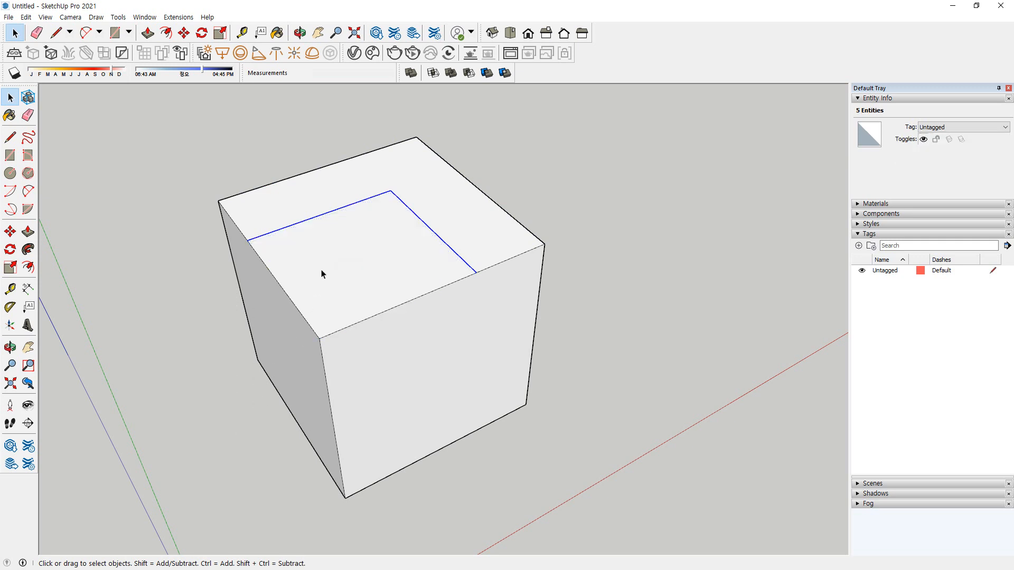
key(f)
click(293, 226)
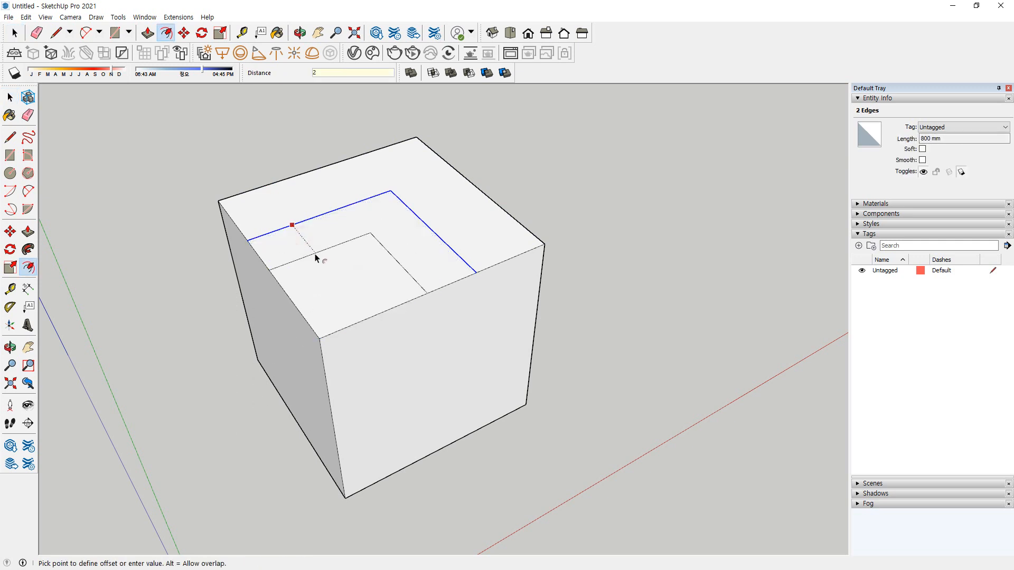
key(Return)
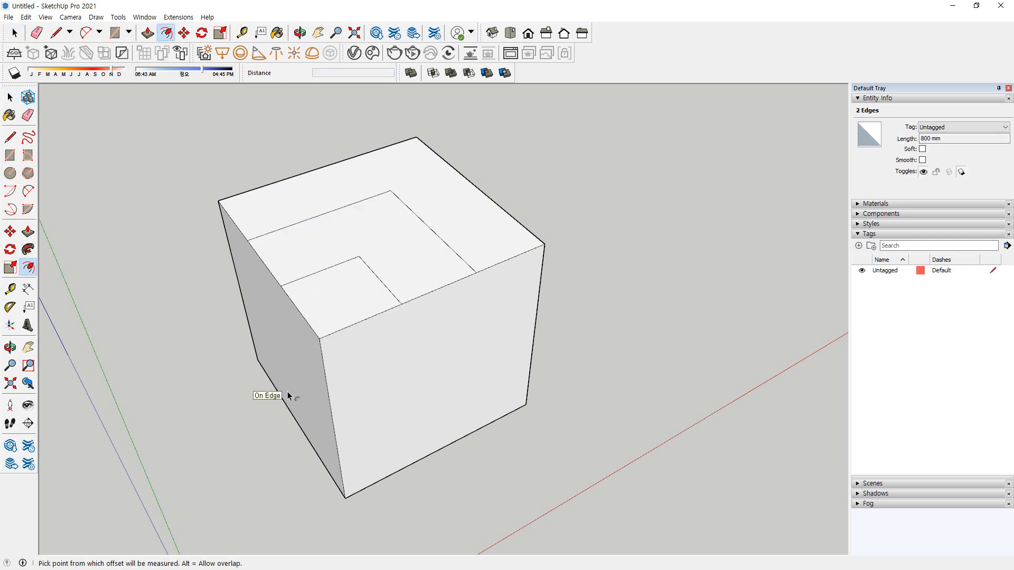
key(p)
click(290, 394)
key(Escape)
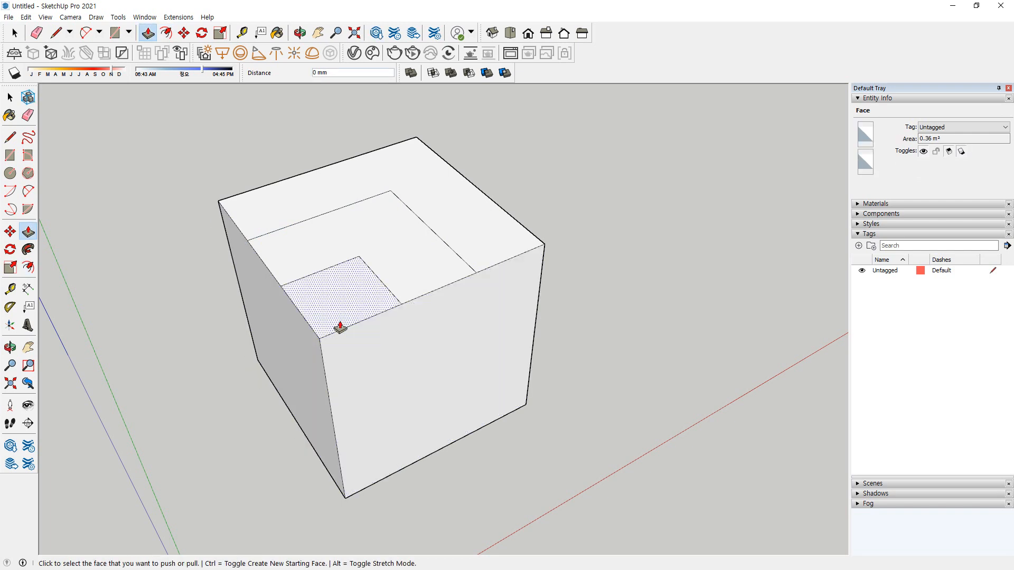
Push/Pull the small square at the top face's near corner down 400 mm and clear the selection
key(space)
click(341, 312)
key(p)
click(338, 309)
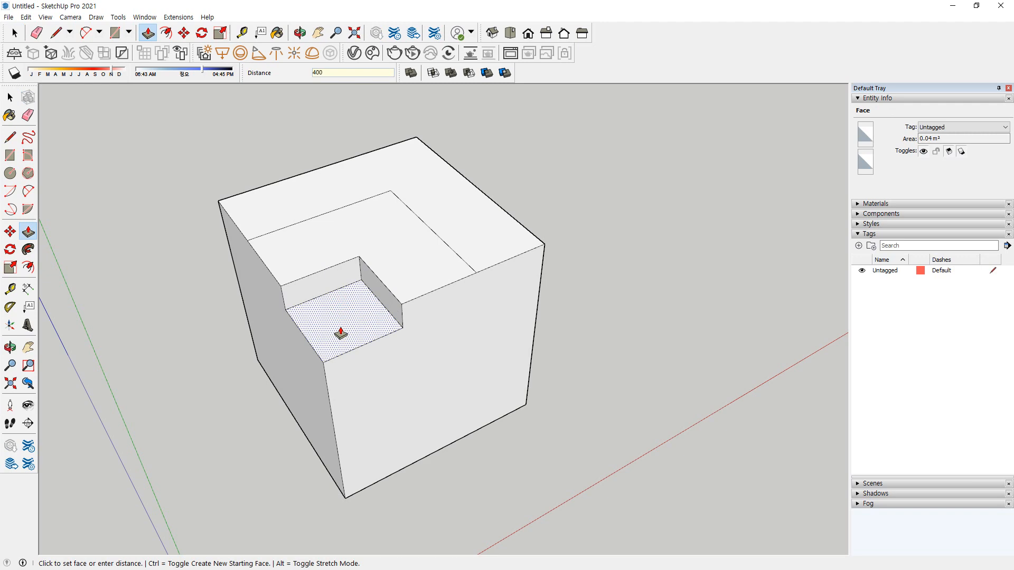
key(Return)
key(space)
click(664, 406)
Push/Pull the middle L-shaped face down 200 mm to form the second stair tread
key(p)
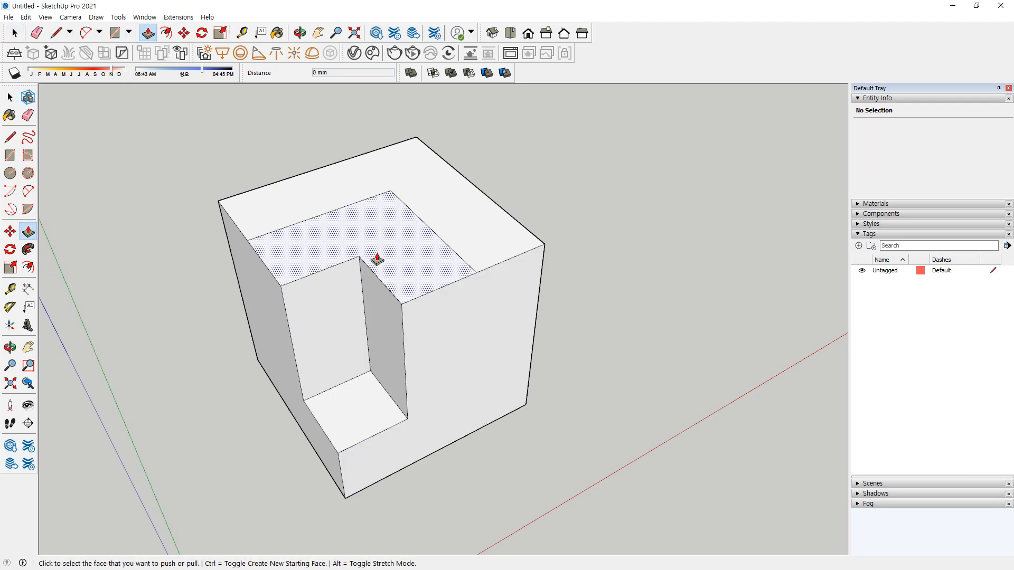
click(377, 260)
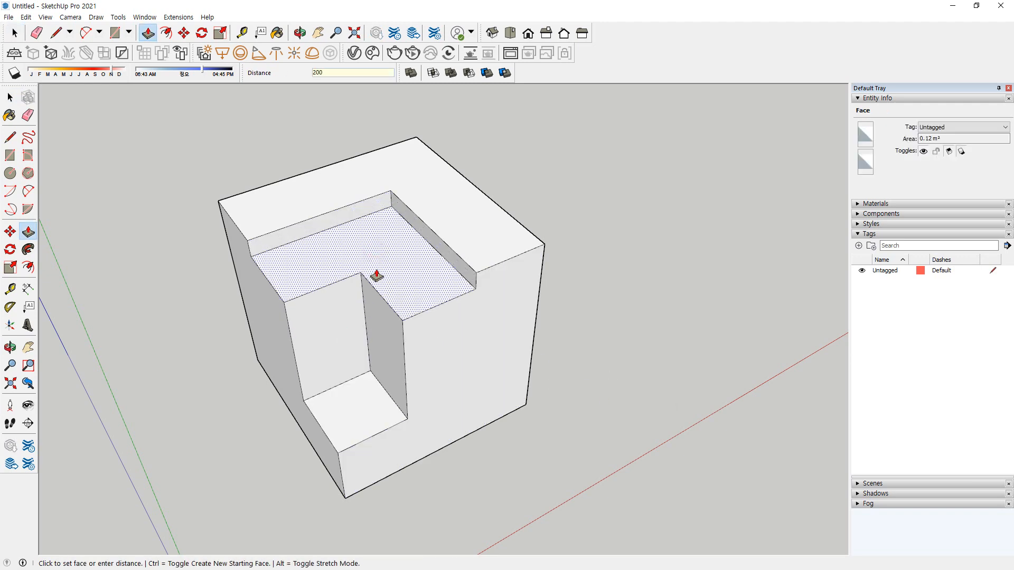
key(Return)
key(o)
drag(591, 492, 536, 470)
key(p)
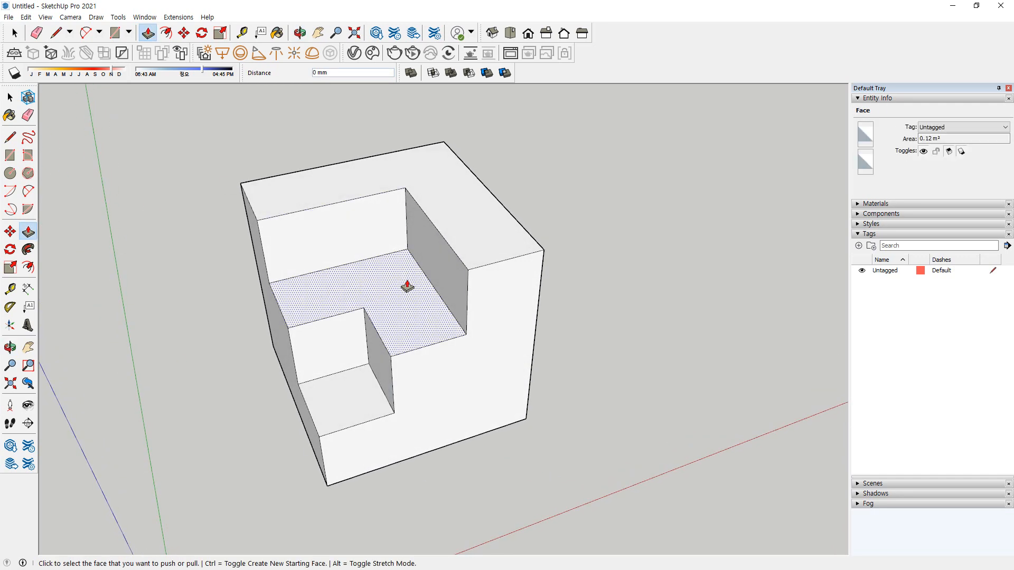
key(space)
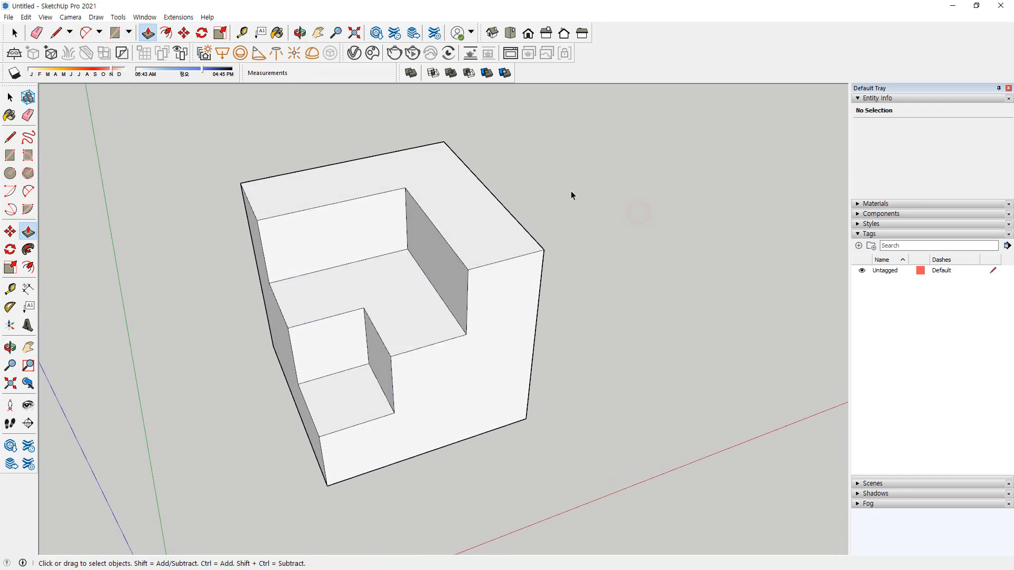
click(564, 176)
Offset the whole outline of the uppermost L-shaped face 10 mm inward
middle_drag(445, 154, 378, 141)
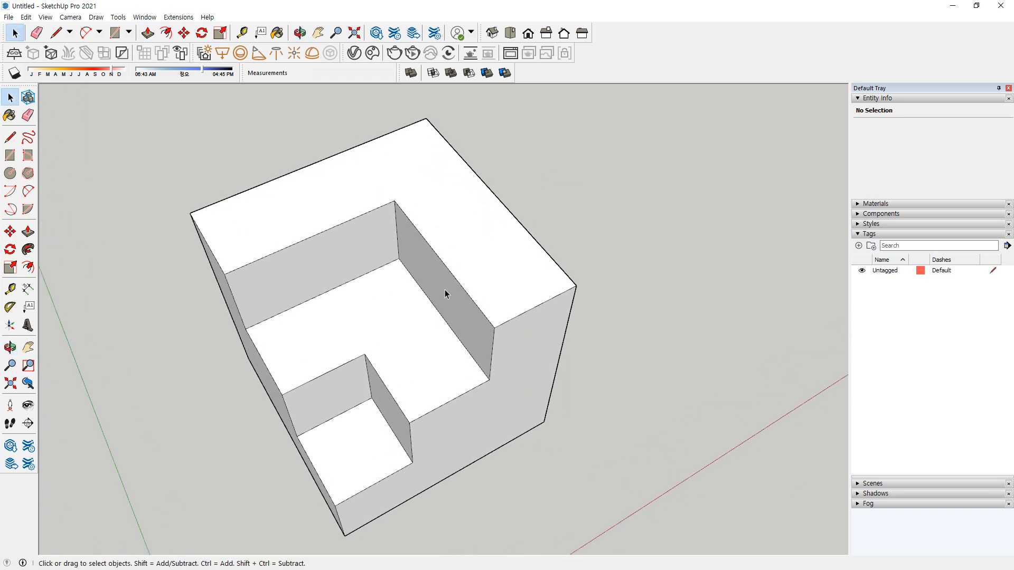
key(f)
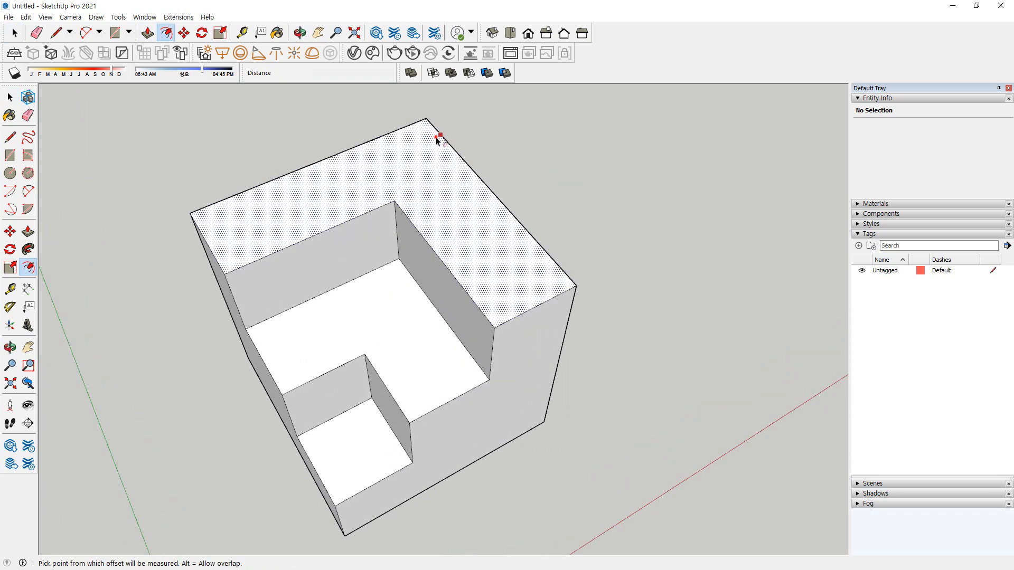
click(436, 139)
text(10)
key(Return)
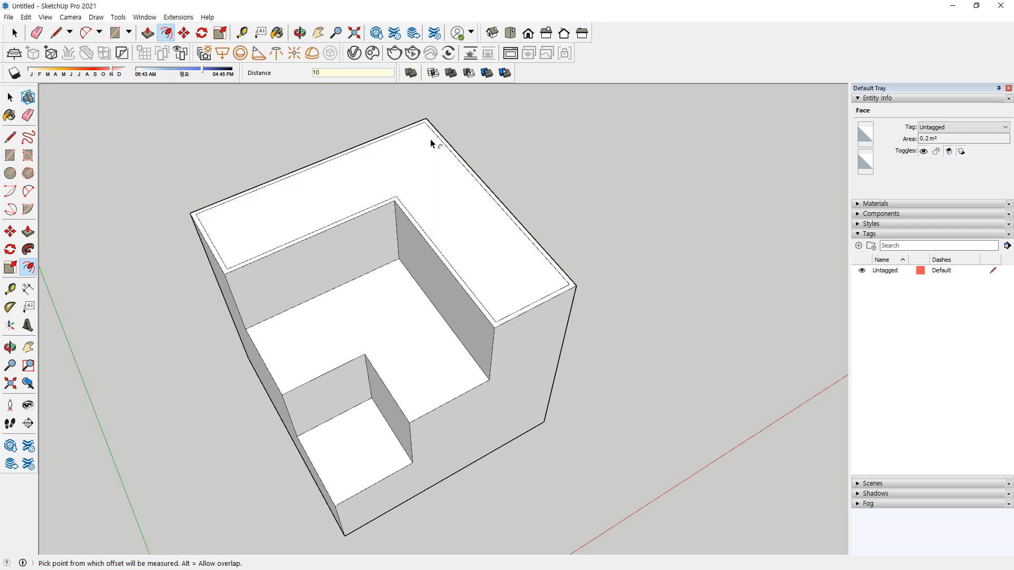
key(space)
key(l)
mouse_move(243, 329)
mouse_down()
mouse_move(295, 387)
mouse_move(484, 362)
mouse_up()
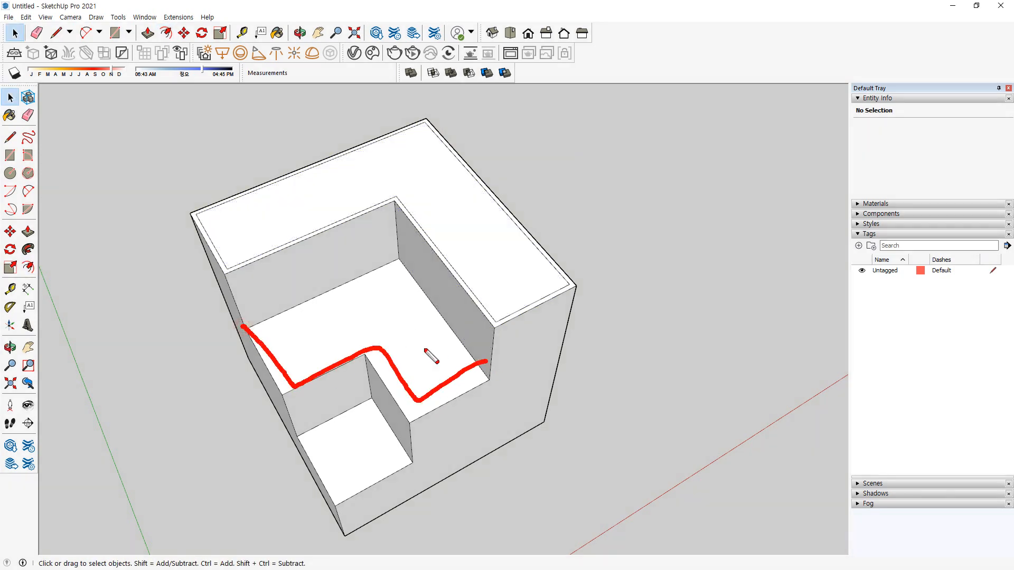
key(Escape)
Offset the middle tread's four outer edges together 10 mm inward, leaving out the face and the two edges along the walls
double_click(380, 318)
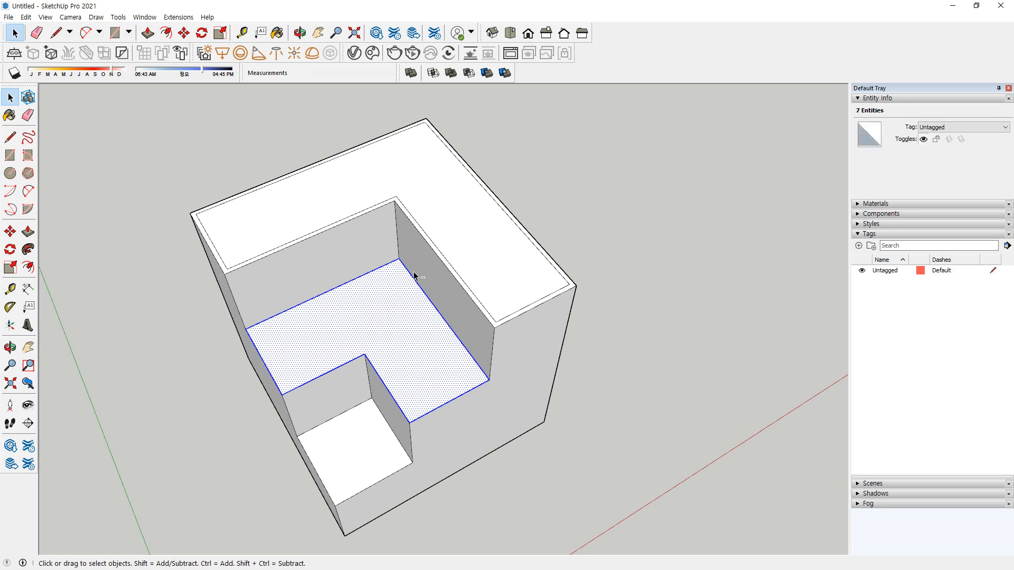
ctrl+shift+drag(416, 256, 370, 296)
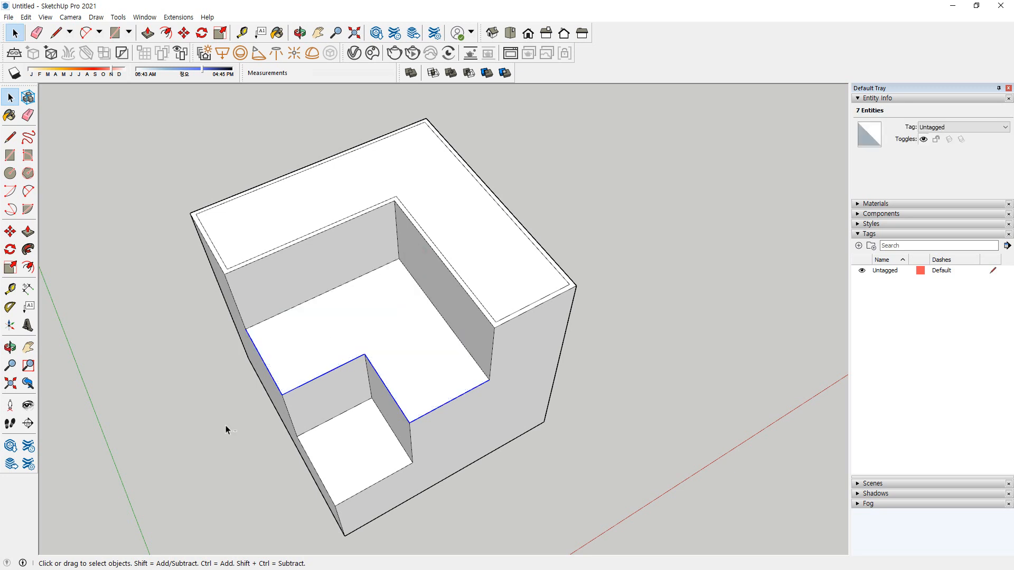
key(f)
click(264, 361)
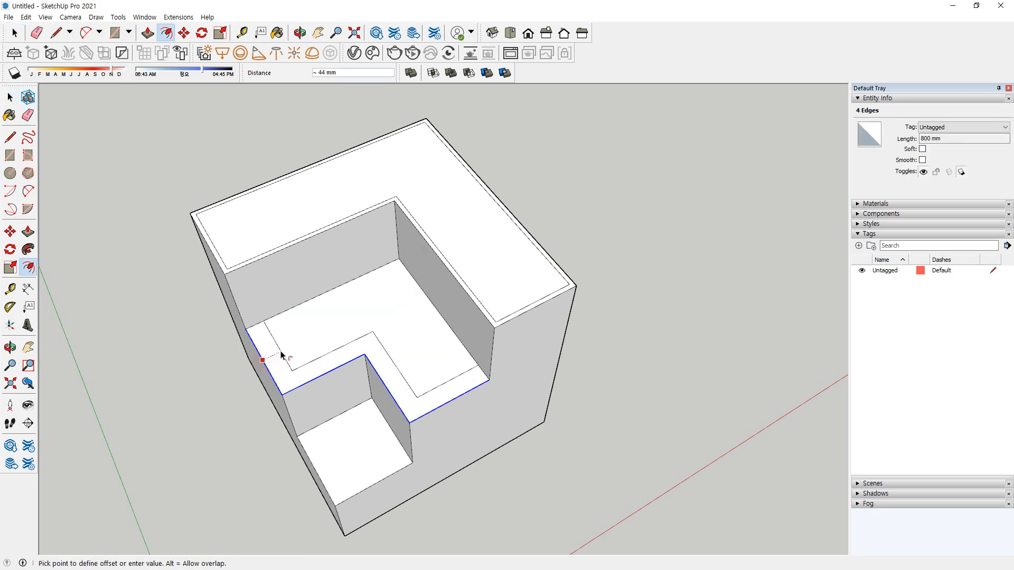
text(10)
key(Return)
key(space)
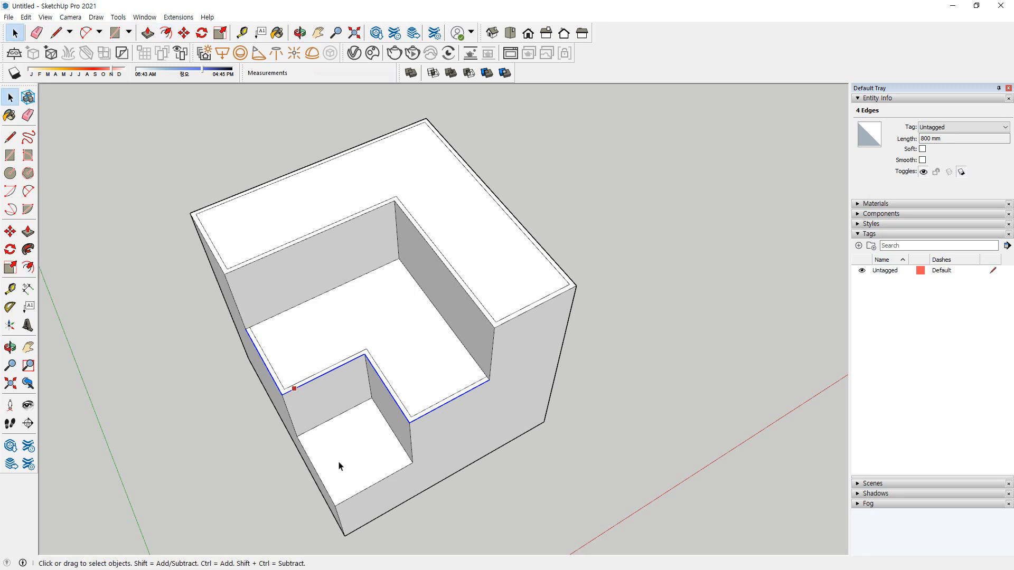
Offset the lowest tread's two outer edges together 10 mm inward, leaving out the face and the two edges along the walls
double_click(340, 465)
shift+drag(379, 397, 347, 419)
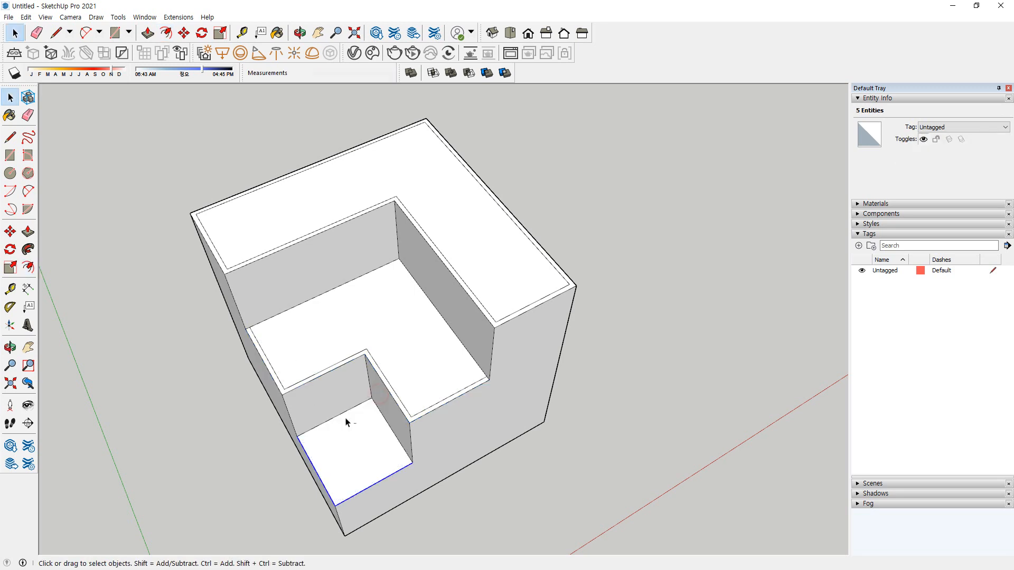
key(f)
click(310, 461)
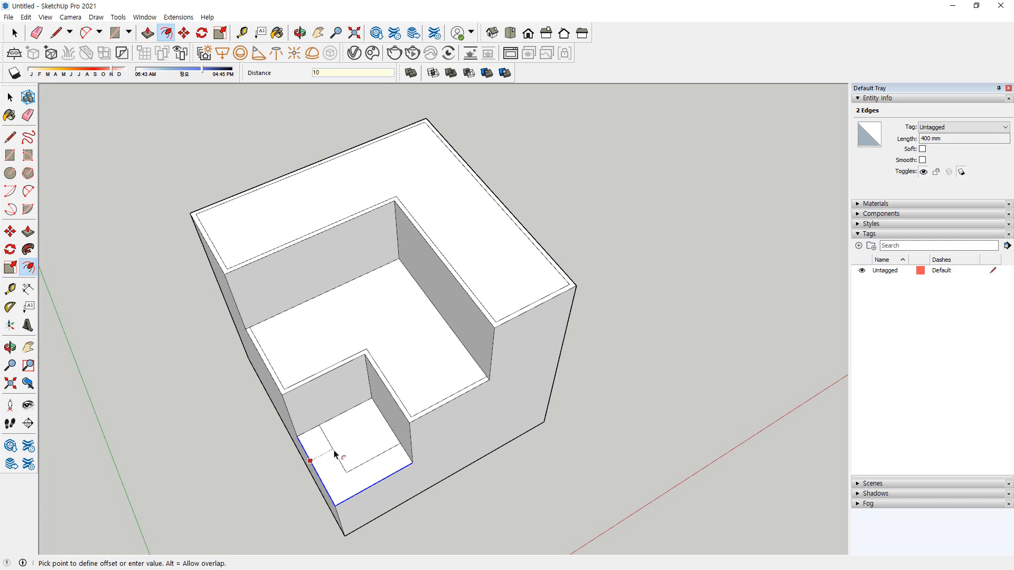
key(Return)
Push/Pull the inner faces of all three treads down 20 mm, leaving the 10 mm rims raised, and clear the selection
middle_drag(336, 459, 329, 480)
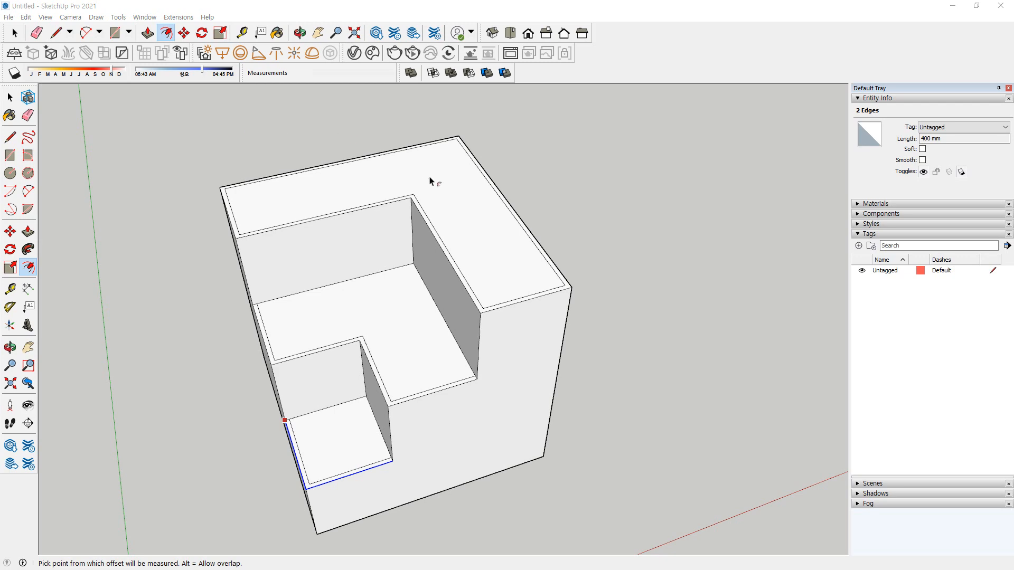
key(p)
click(464, 192)
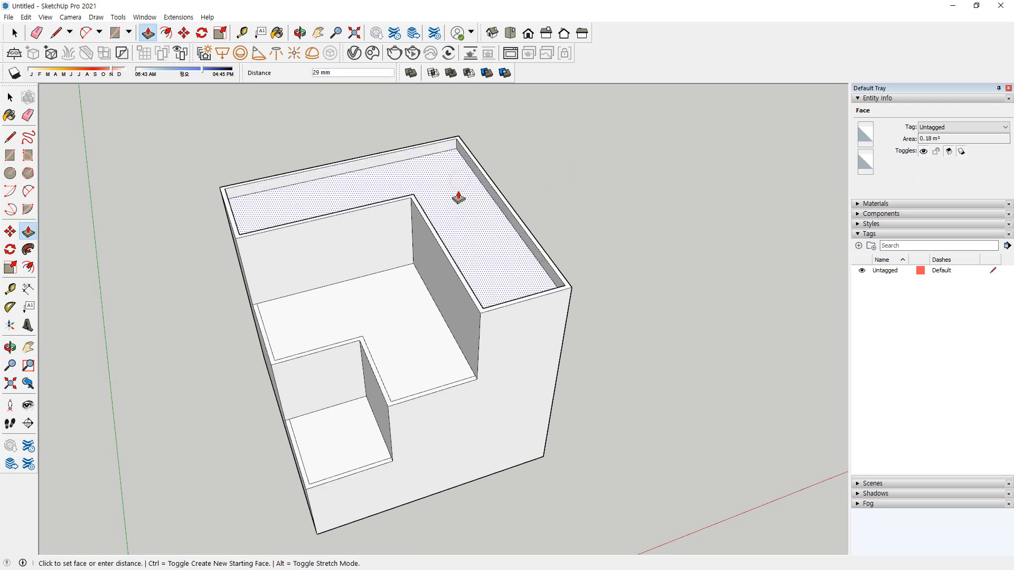
click(398, 274)
key(Return)
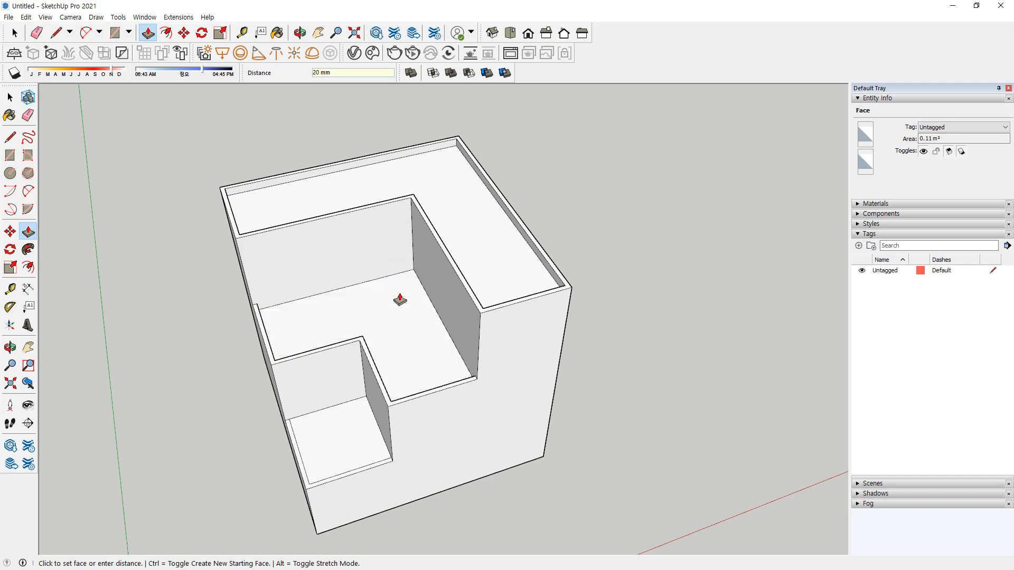
click(343, 415)
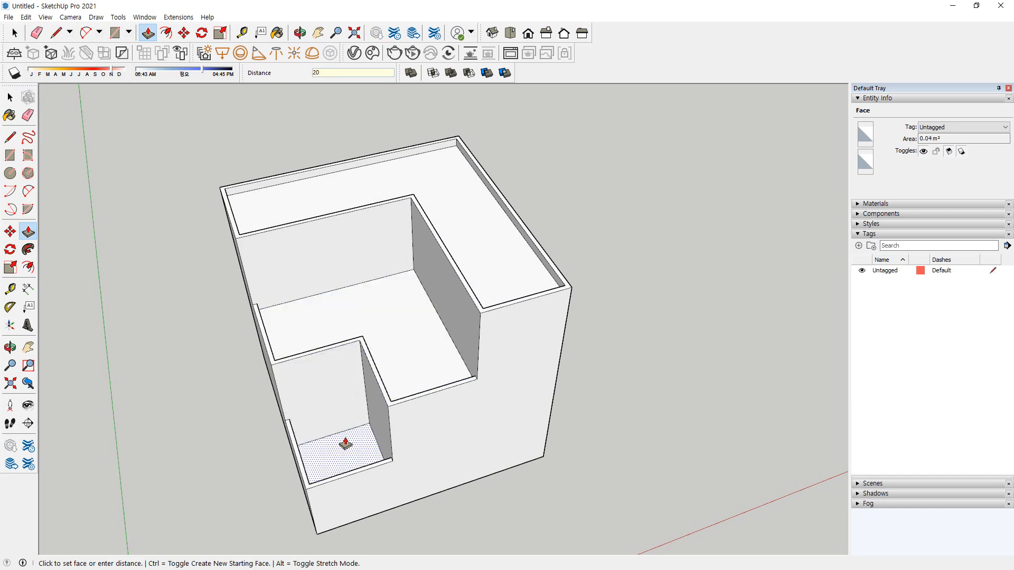
key(Return)
key(space)
click(654, 224)
Collapse Entity Info, expand Materials and show the Wood material collection
middle_drag(439, 497, 519, 429)
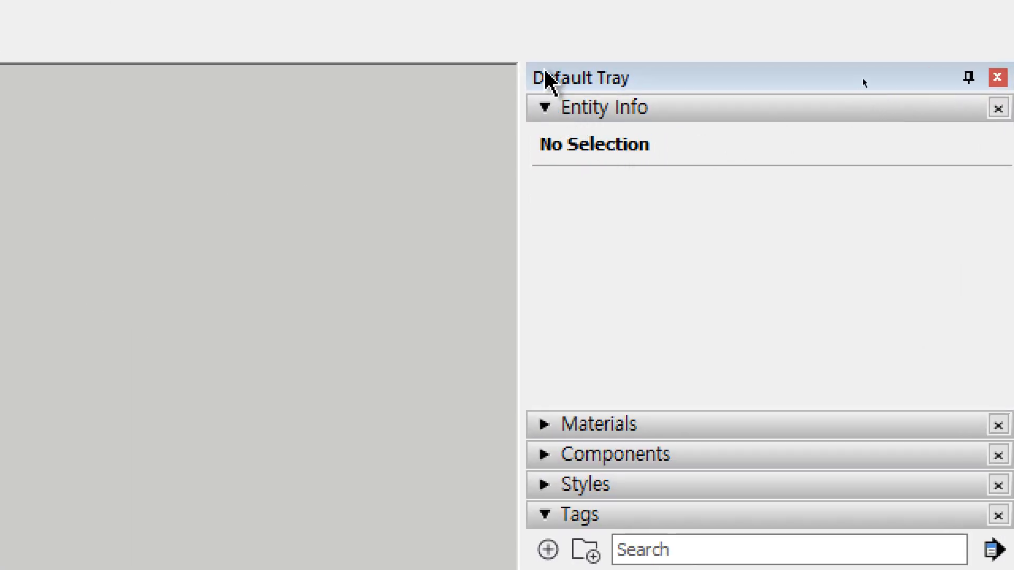
click(545, 110)
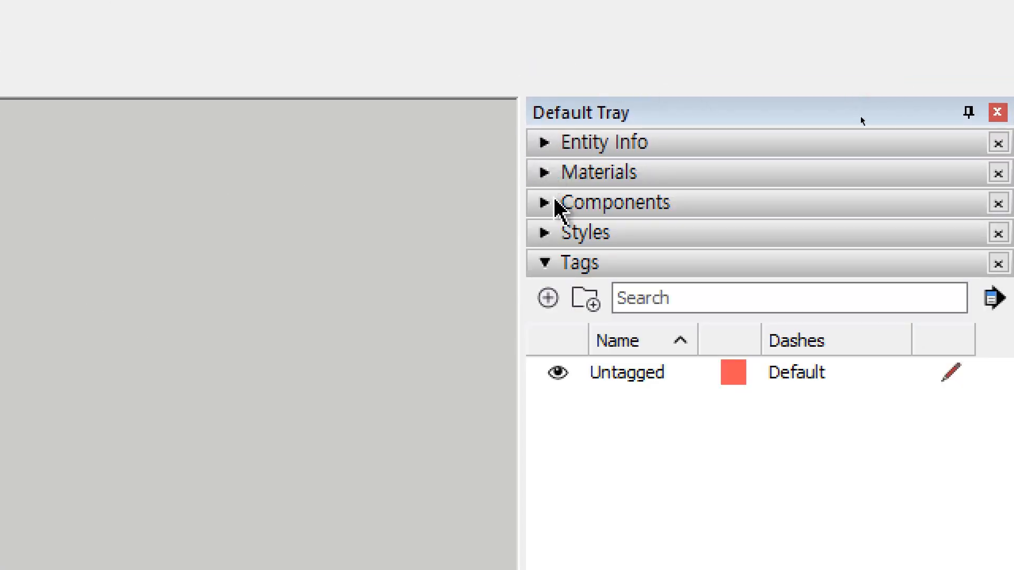
click(545, 176)
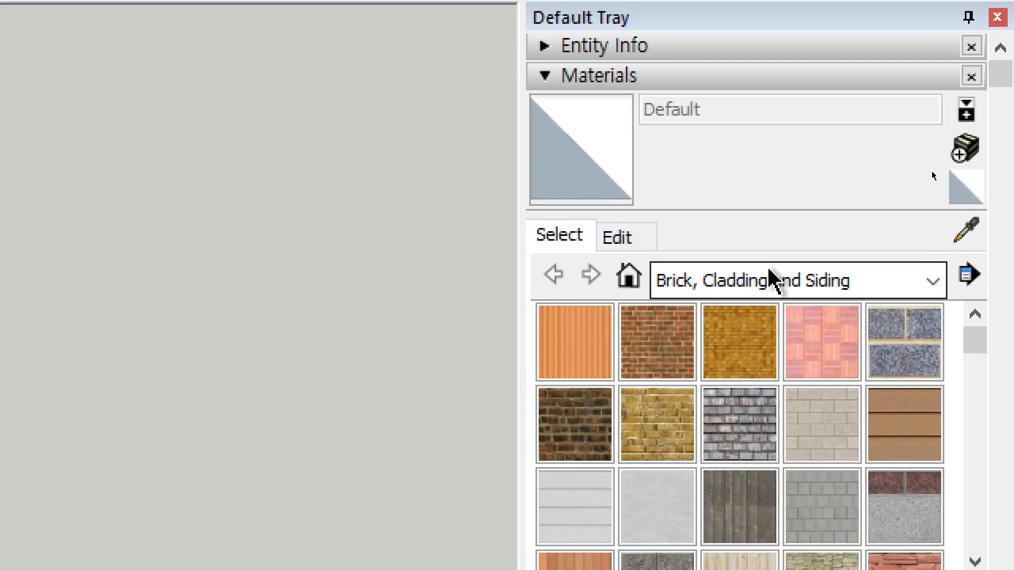
click(814, 380)
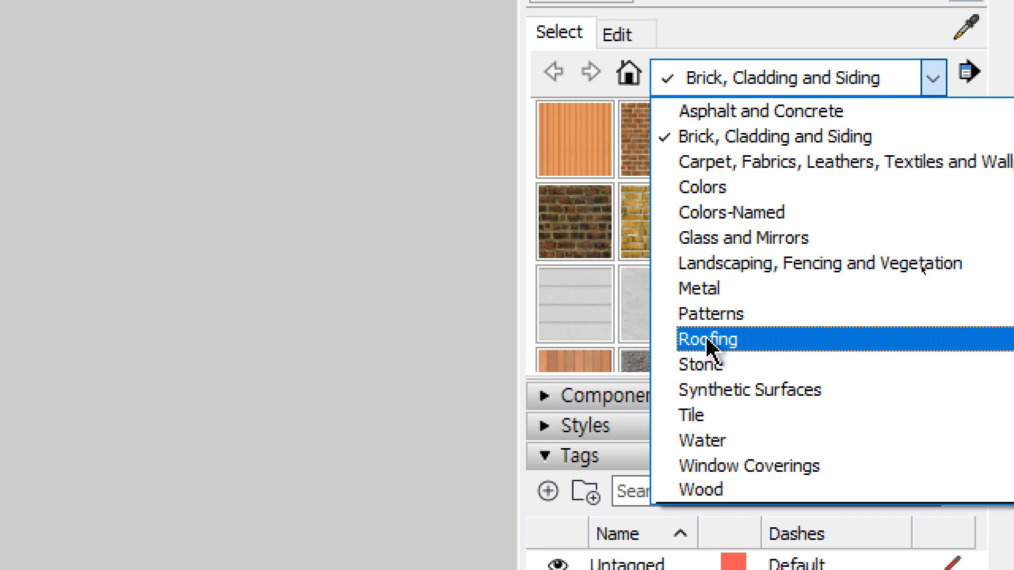
click(774, 491)
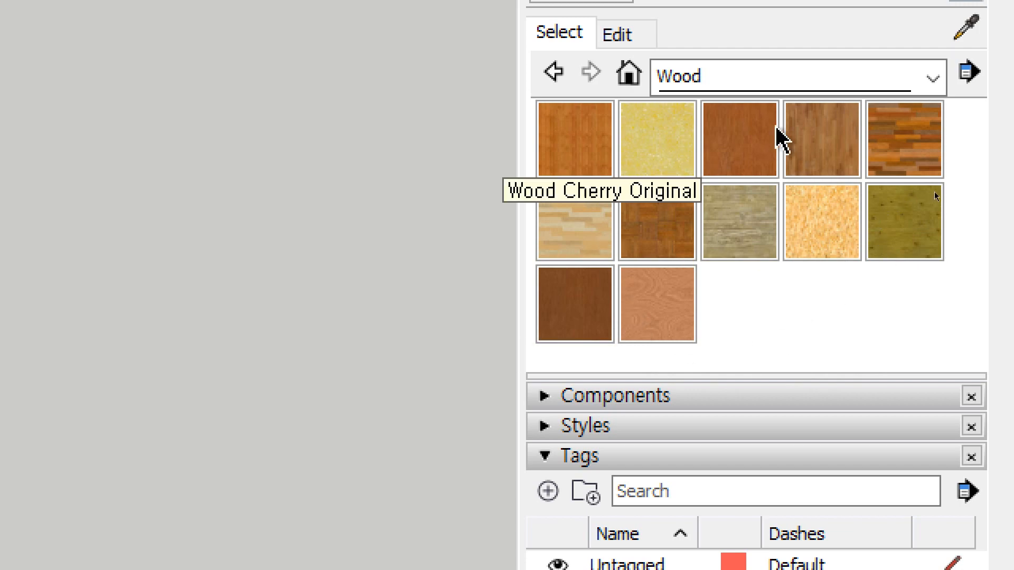
Paint the two stepped outer sides and the four riser faces of the block with Wood Bamboo
click(746, 137)
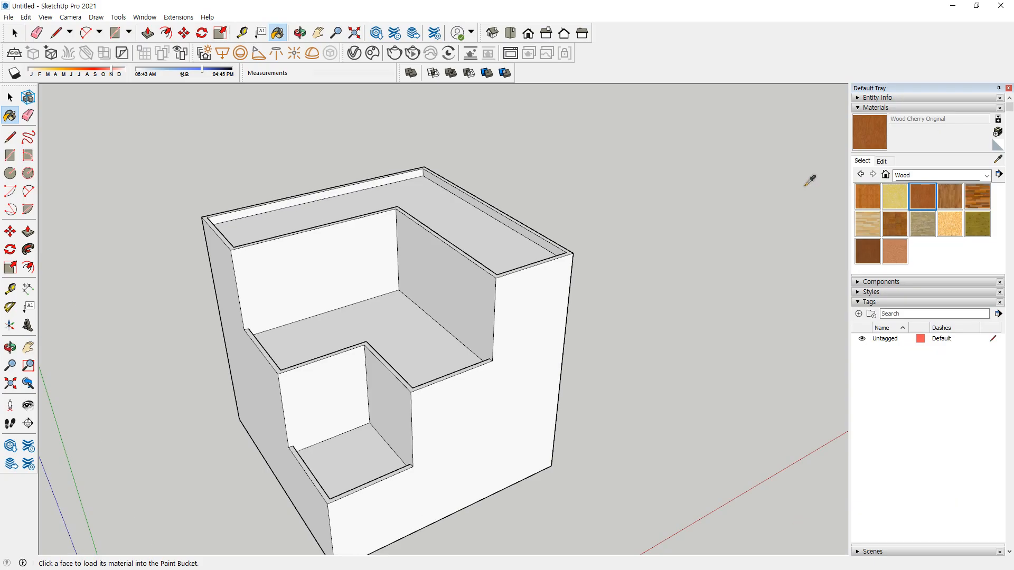
click(906, 199)
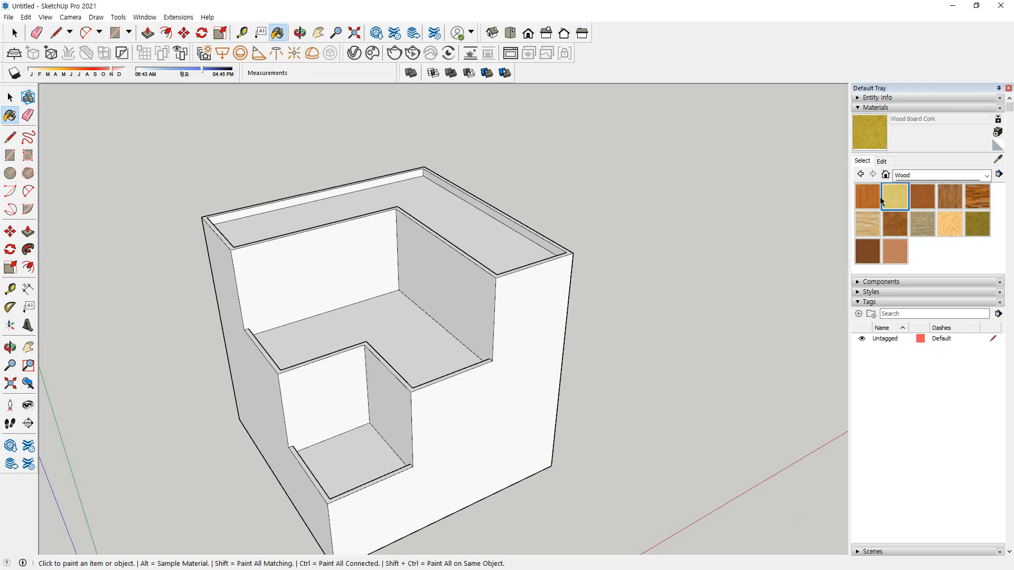
click(877, 199)
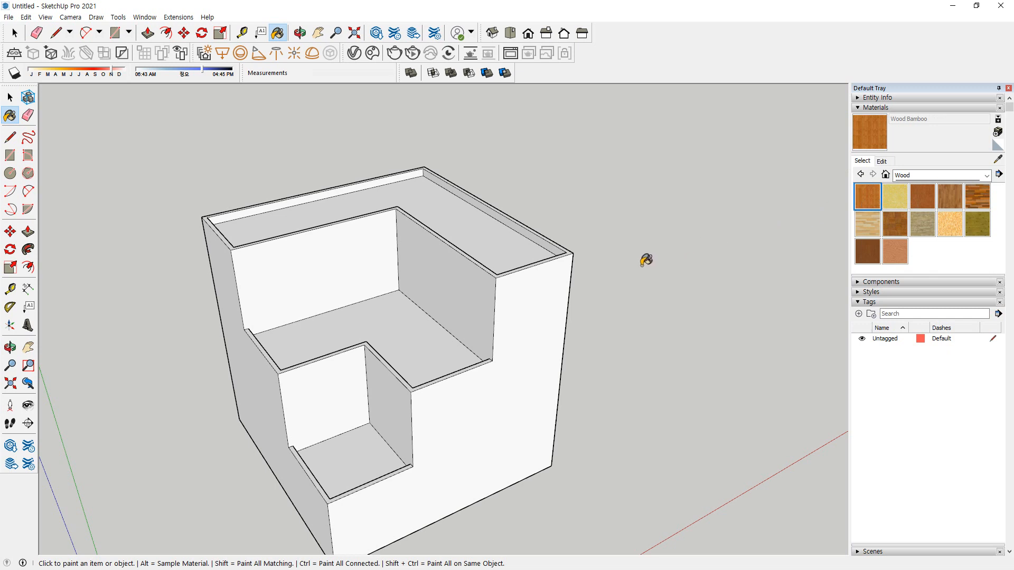
click(537, 338)
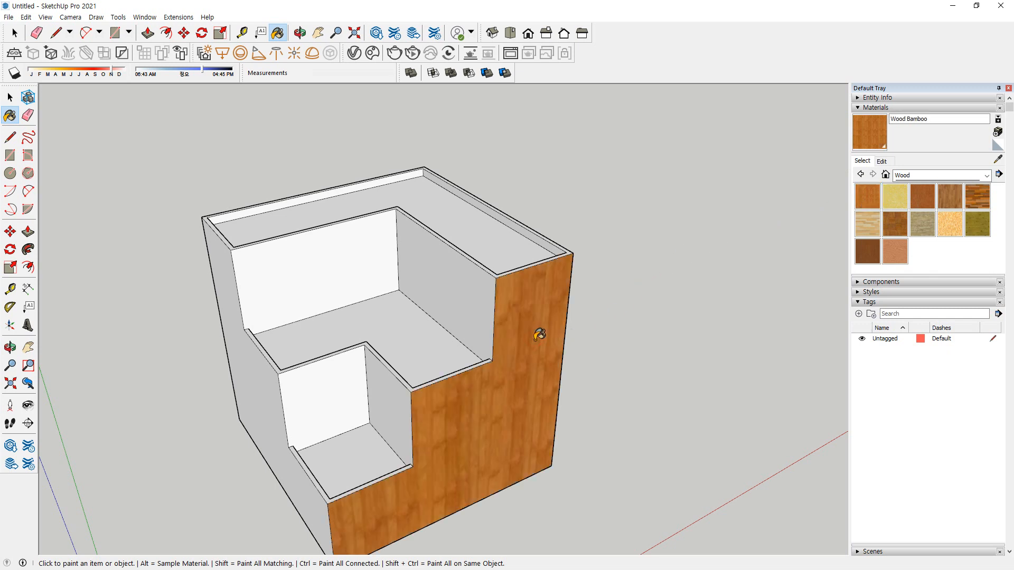
click(467, 285)
click(382, 275)
click(384, 365)
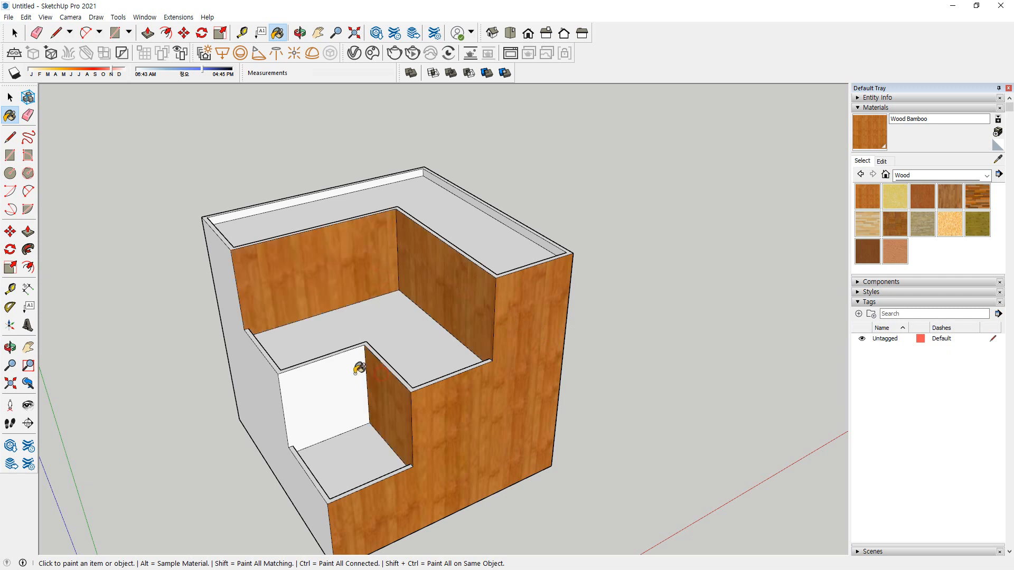
click(354, 371)
click(296, 479)
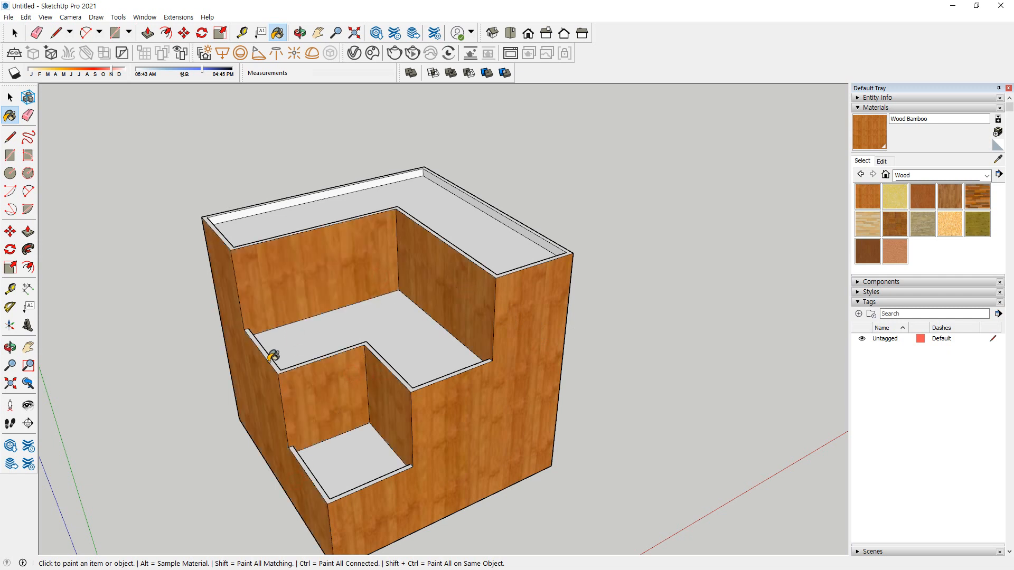
Paint the narrow top rims of the middle, uppermost and lowest treads with Wood Bamboo
scroll(373, 344, up, 3)
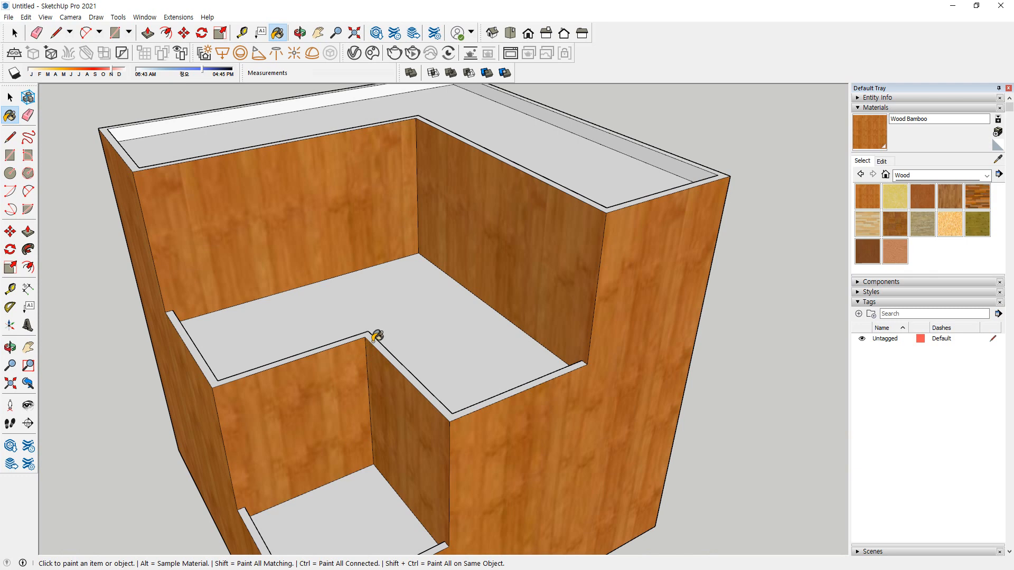
click(374, 340)
click(421, 119)
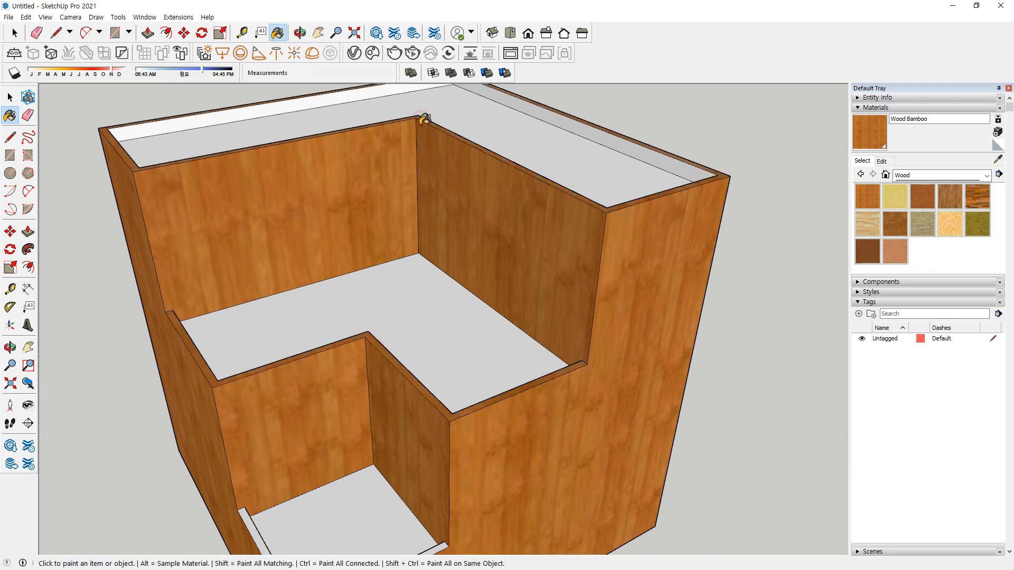
mouse_move(328, 449)
shift+middle_down()
mouse_move(330, 374)
mouse_move(380, 362)
shift+middle_up()
click(289, 493)
Apply Wood Bamboo to the inner rim faces of the uppermost tread and the reachable inner rim faces of the two lower treads
click(470, 142)
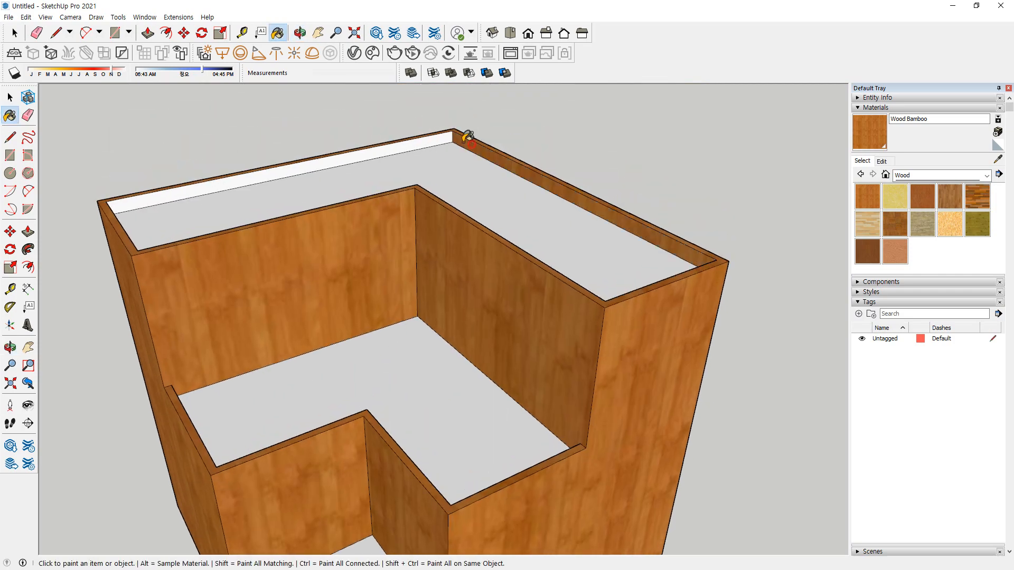
click(449, 133)
mouse_move(498, 176)
middle_down()
mouse_move(132, 188)
mouse_move(49, 226)
mouse_move(88, 221)
middle_up()
click(430, 109)
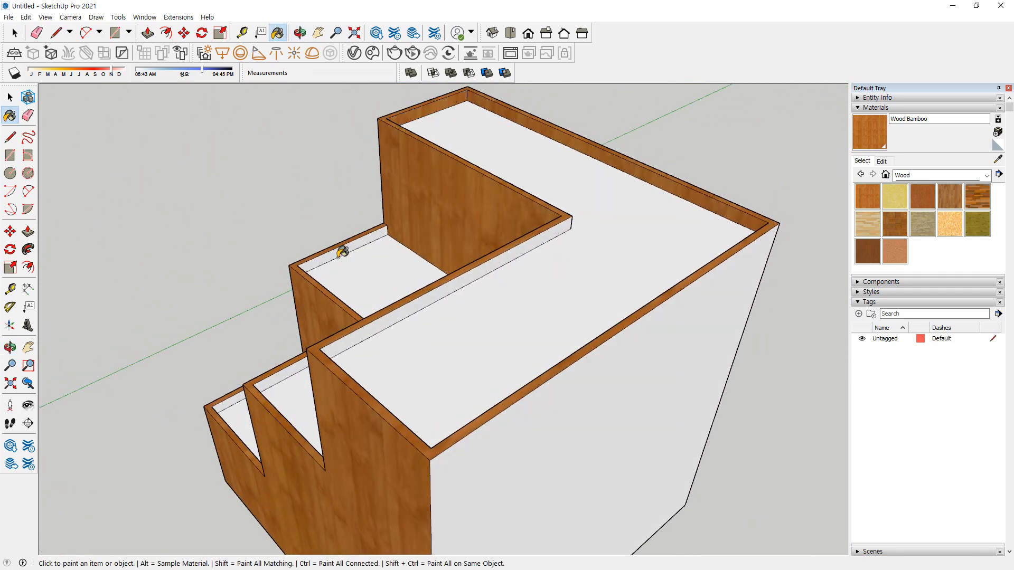
click(336, 253)
click(268, 382)
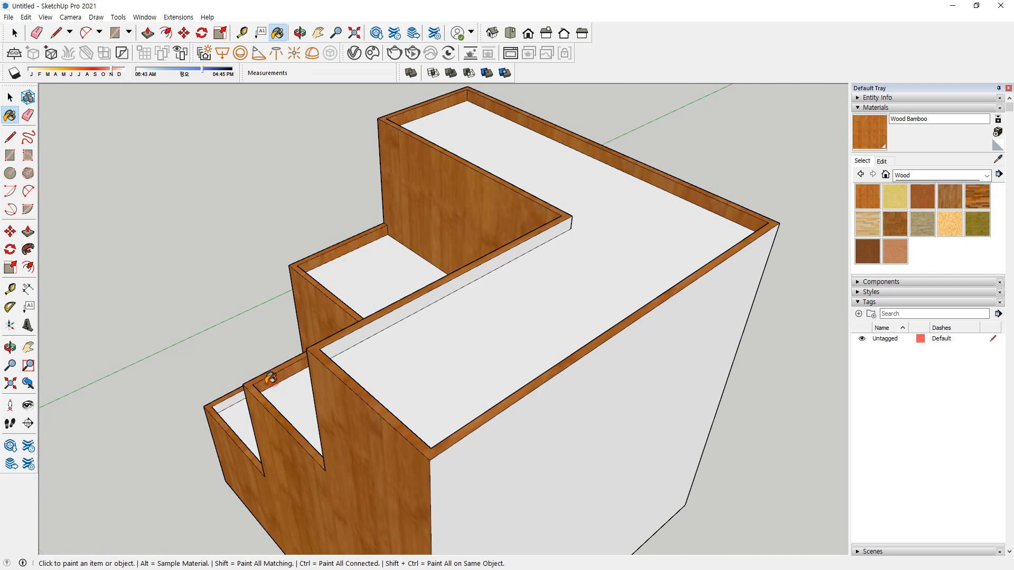
click(229, 399)
click(491, 260)
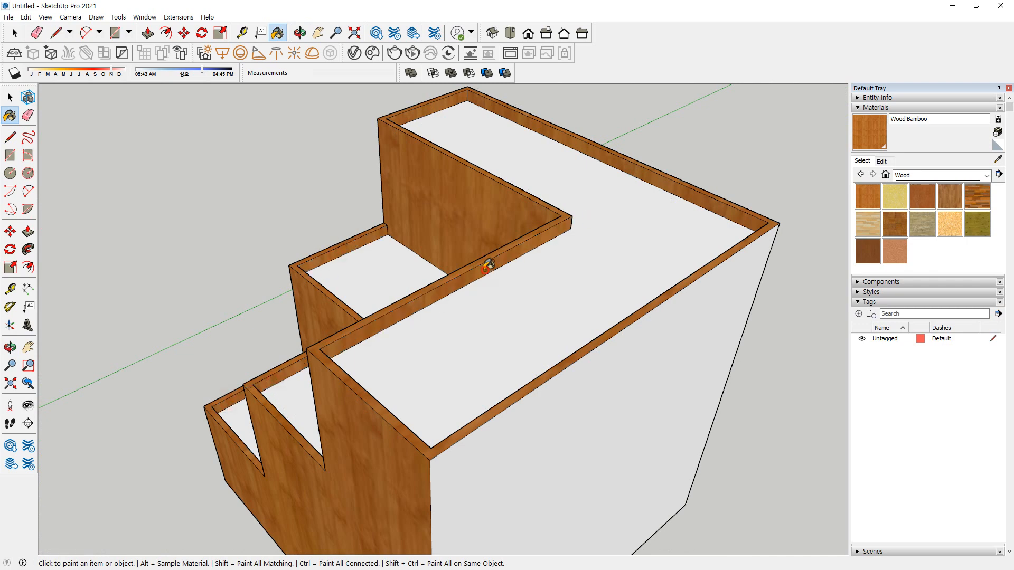
Paint the remaining bare rim and wall faces with Wood Bamboo, leaving the three recessed tread floors unpainted
mouse_move(618, 199)
middle_down()
mouse_move(281, 256)
mouse_move(90, 269)
mouse_move(471, 271)
mouse_move(475, 258)
middle_up()
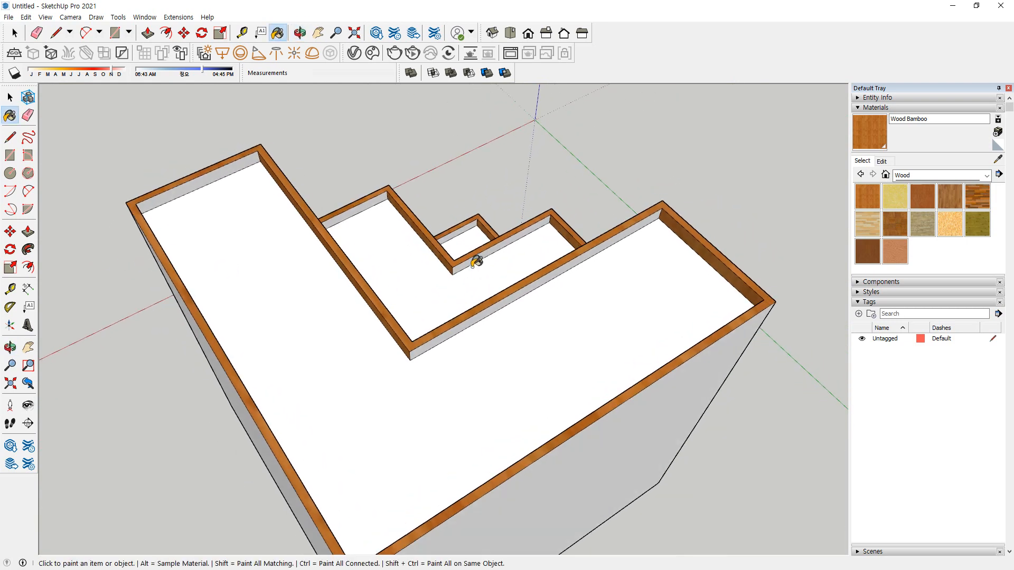
click(480, 311)
click(241, 166)
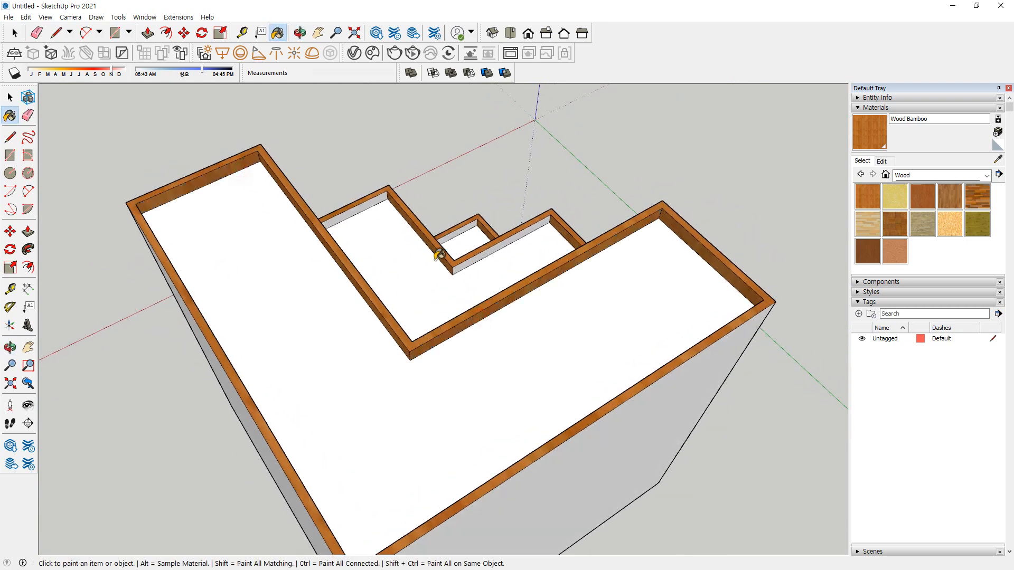
click(476, 254)
click(470, 228)
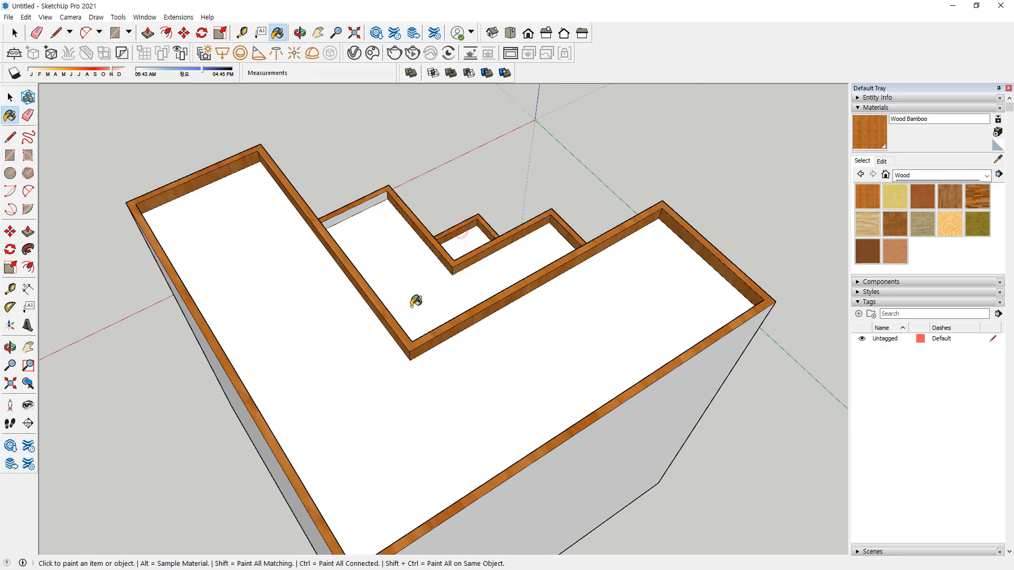
mouse_move(414, 301)
middle_down()
mouse_move(401, 256)
mouse_move(389, 403)
middle_up()
click(391, 437)
click(325, 433)
mouse_move(325, 433)
middle_down()
mouse_move(244, 380)
mouse_move(894, 369)
mouse_move(476, 324)
mouse_move(672, 330)
mouse_move(593, 309)
middle_up()
scroll(570, 307, up, 3)
scroll(613, 310, down, 2)
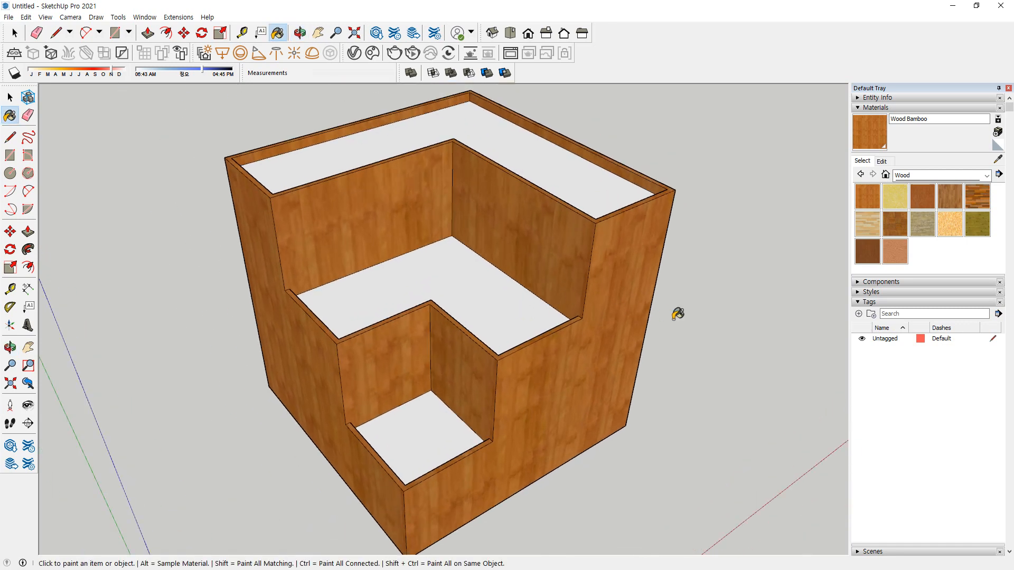
Paint the three recessed tread floors with Grass Light Green from the Landscaping, Fencing and Vegetation collection
click(951, 175)
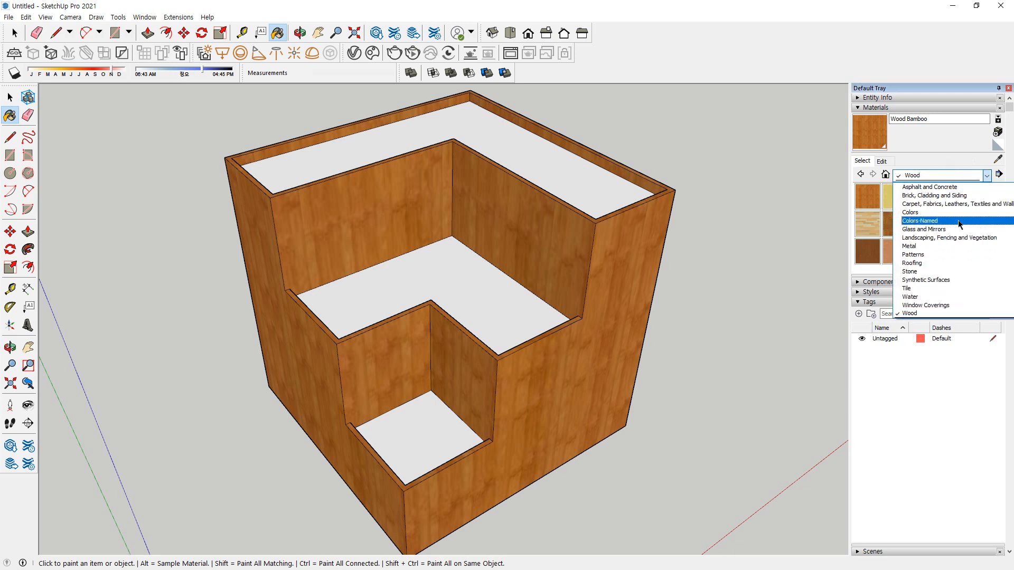
click(951, 238)
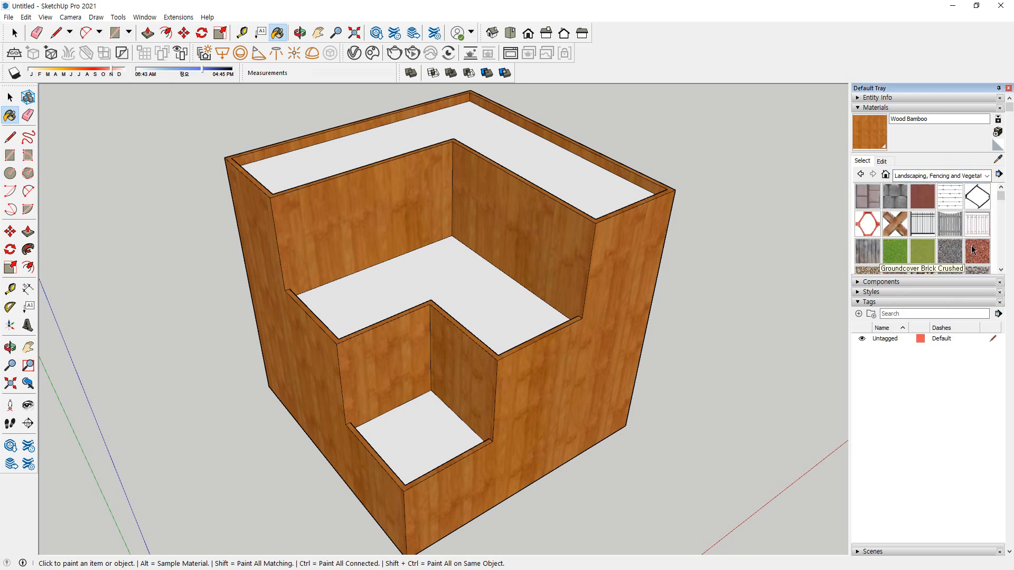
click(922, 251)
click(449, 417)
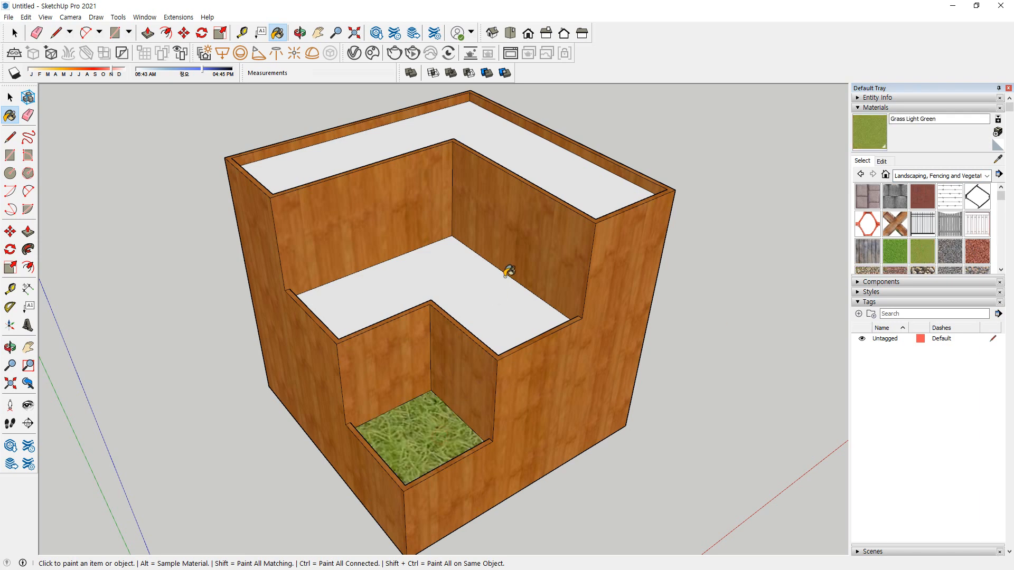
click(508, 271)
key(ctrl+z)
click(482, 290)
click(548, 170)
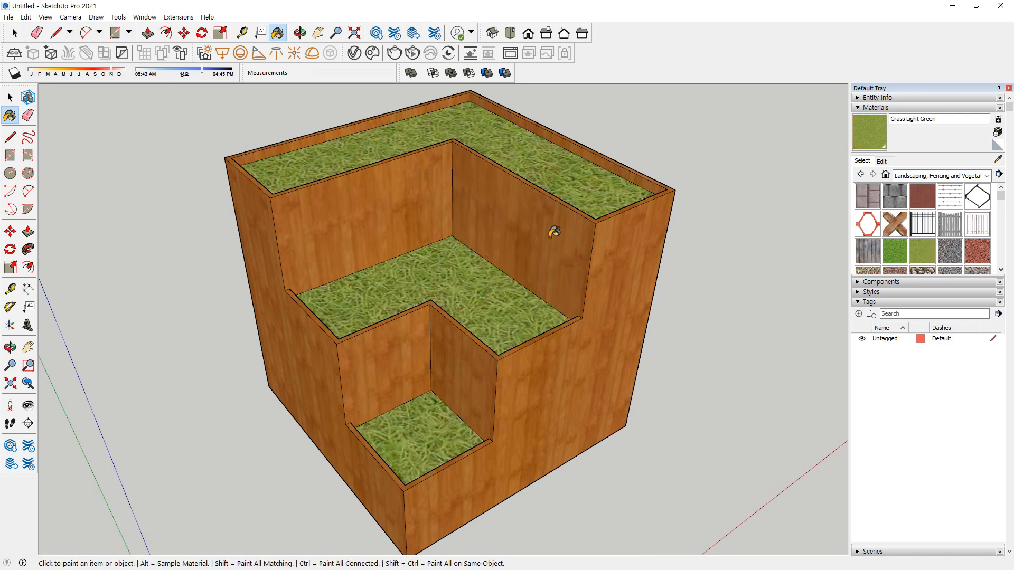
middle_drag(549, 226, 392, 196)
key(space)
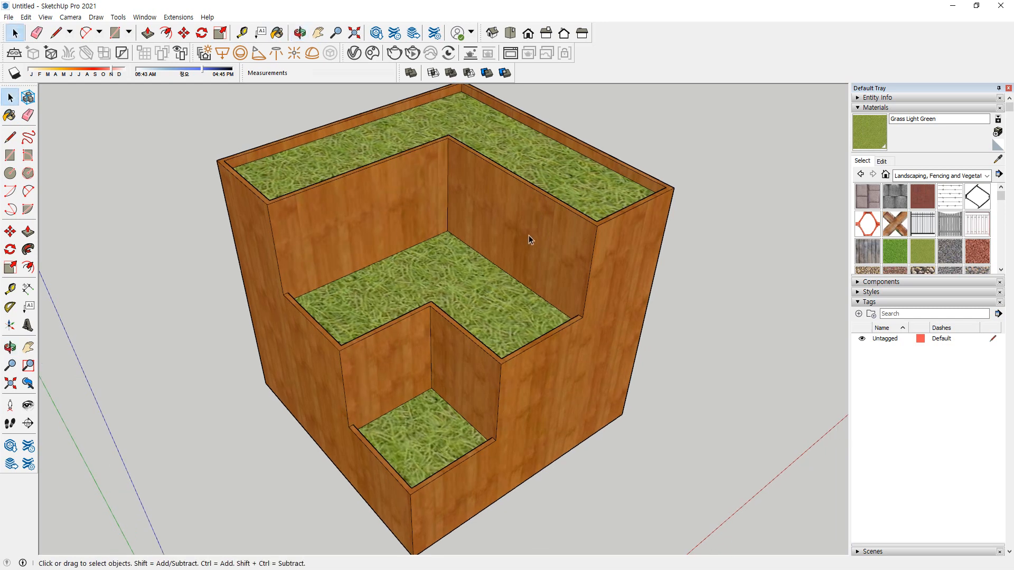
Select the grass-covered floor face of the uppermost tread
key(ctrl+2)
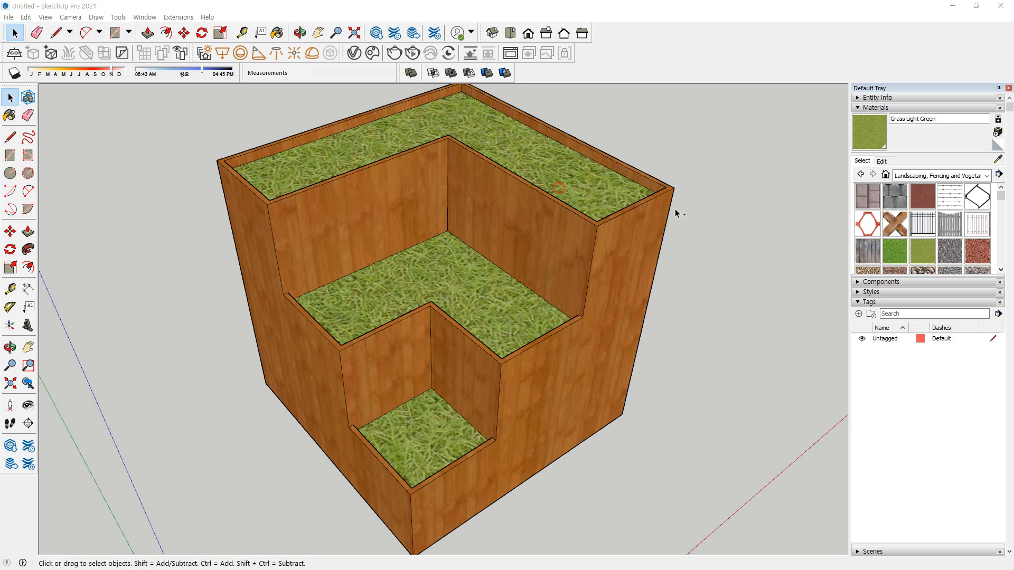
click(527, 148)
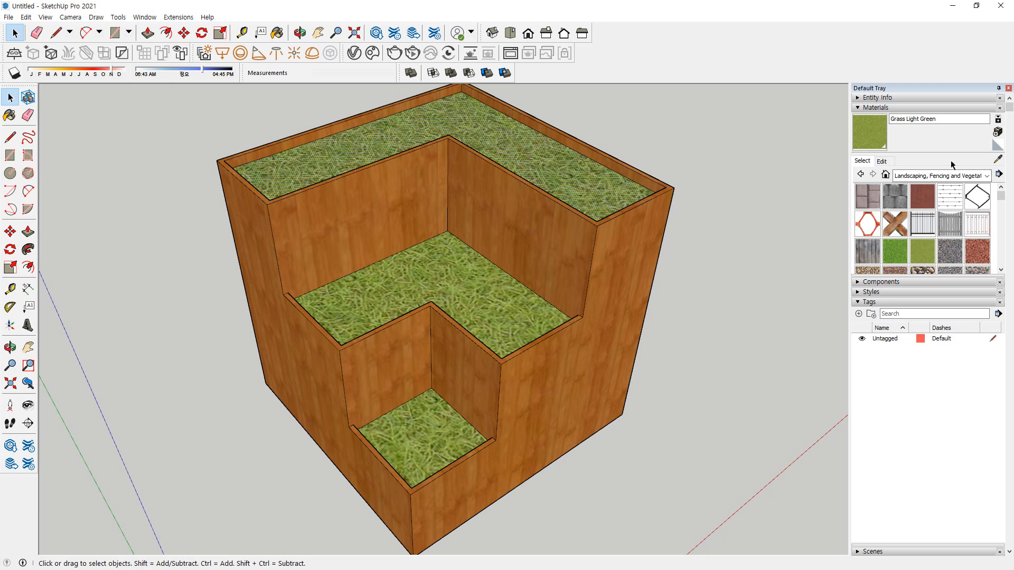
click(347, 208)
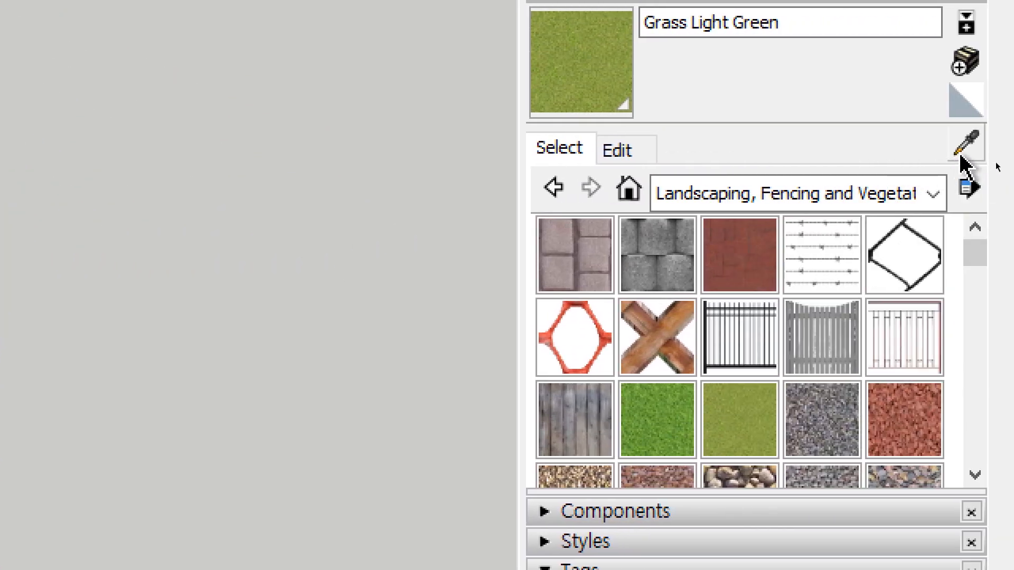
Sample the Wood Bamboo material from a painted wall face and inspect its colour and texture settings
click(971, 145)
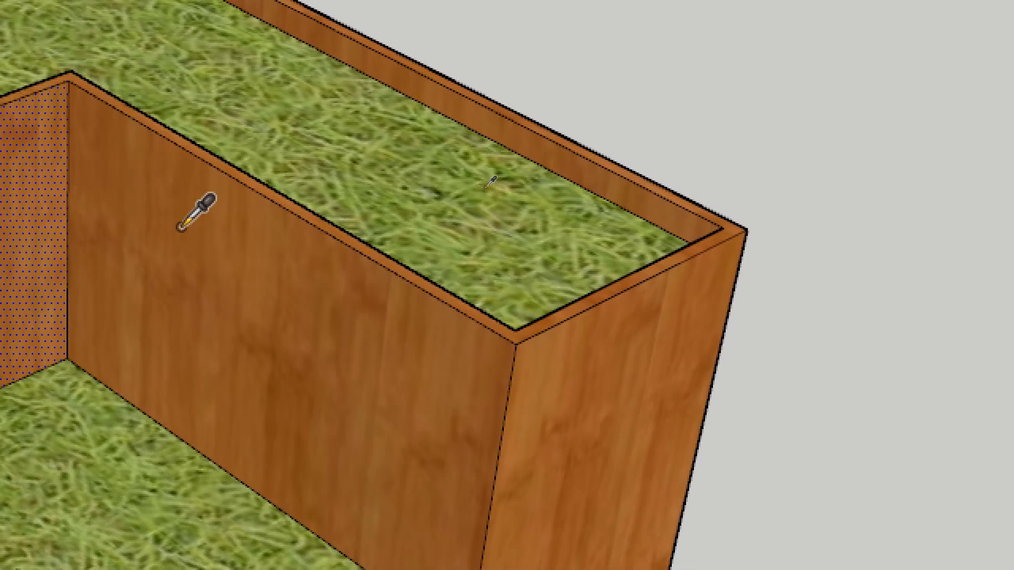
click(180, 228)
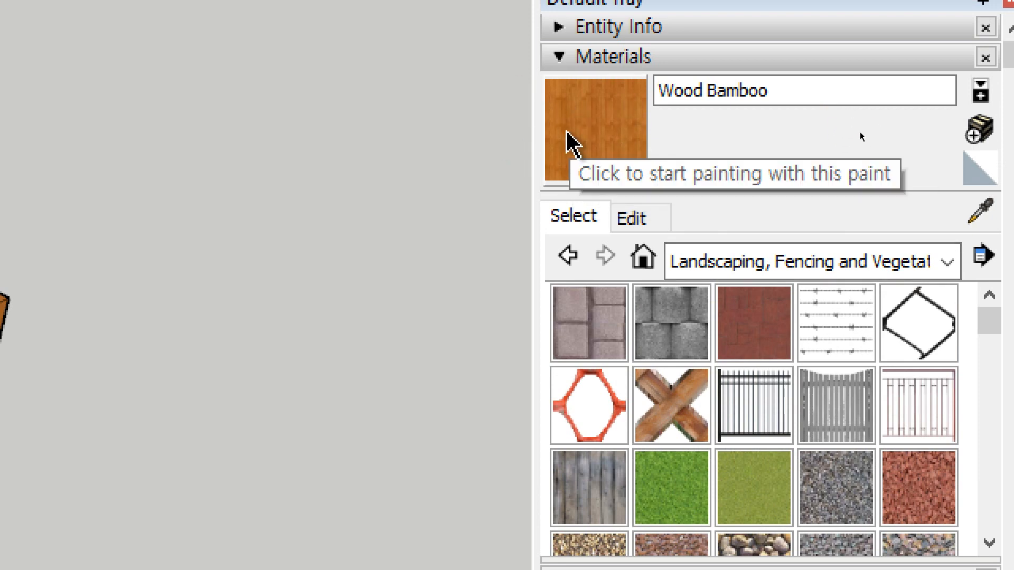
click(639, 218)
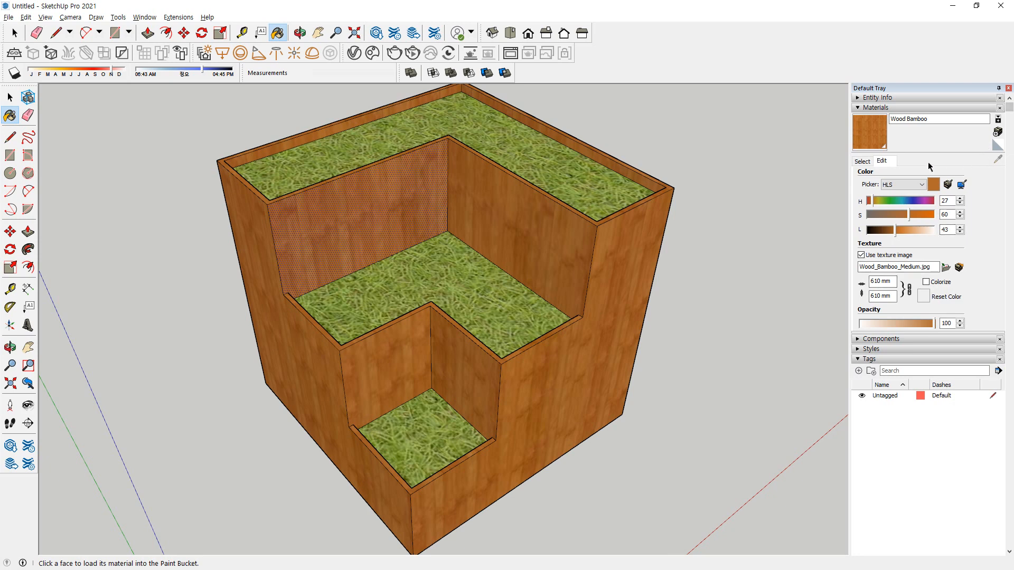
click(863, 161)
Sample Grass Light Green from the lowest tread's floor and set its texture width to 300 mm
click(995, 162)
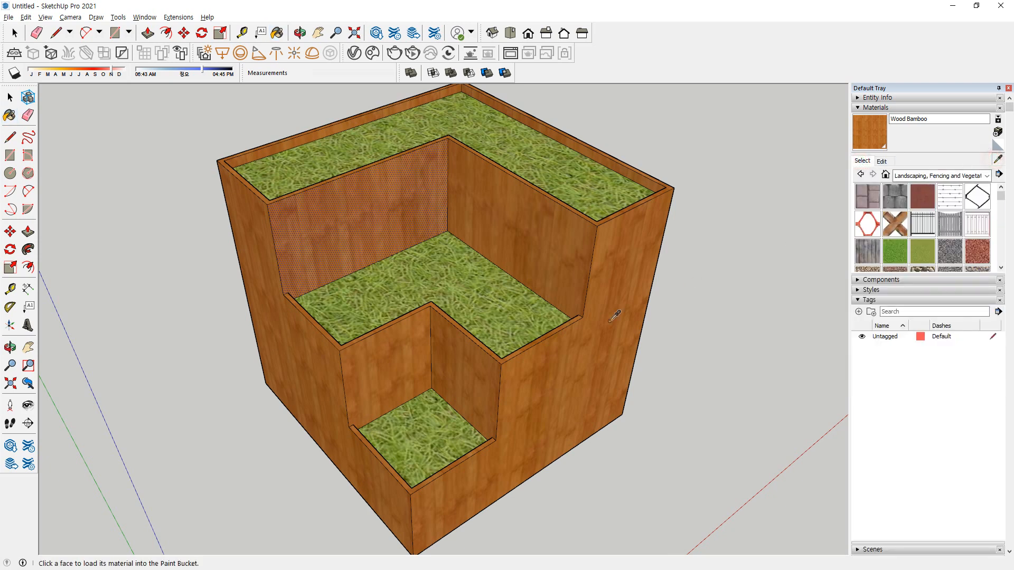
click(432, 426)
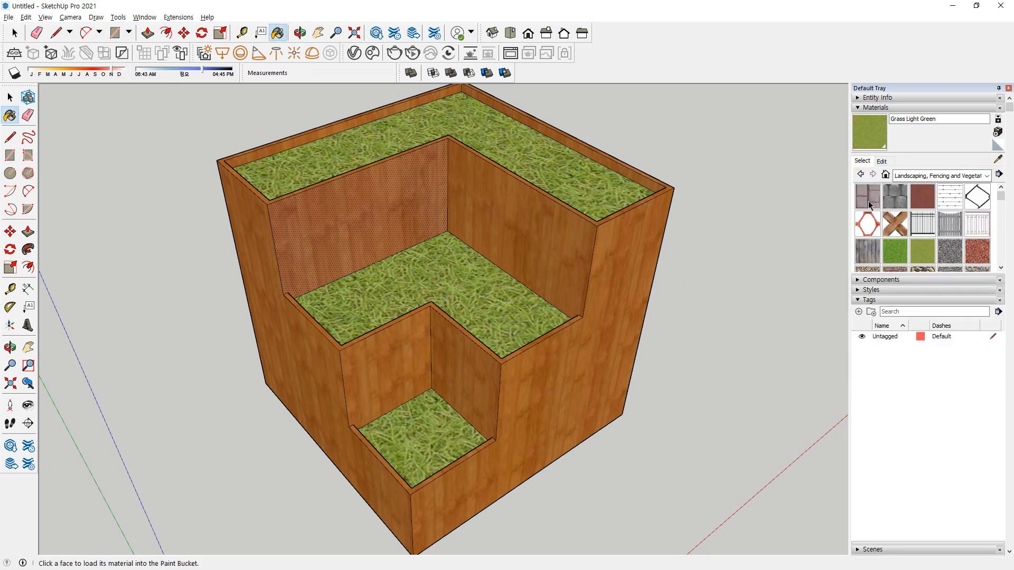
click(879, 161)
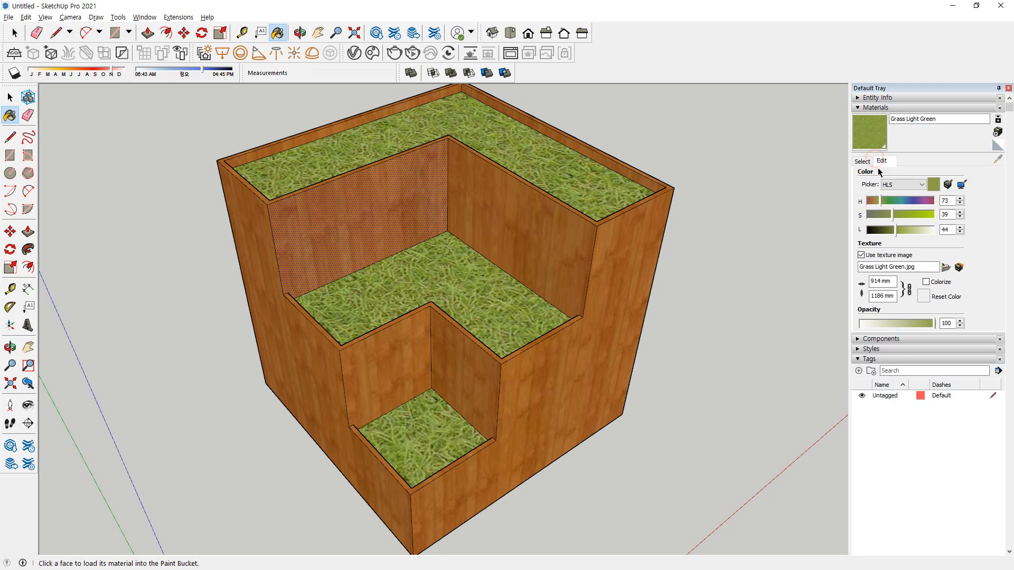
click(882, 281)
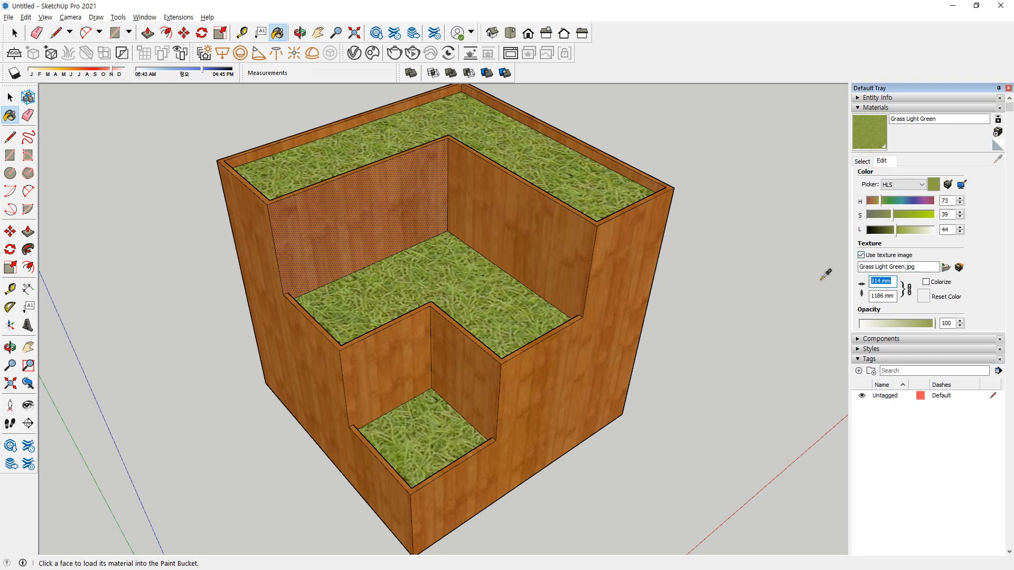
text(300)
scroll(431, 507, up, 10)
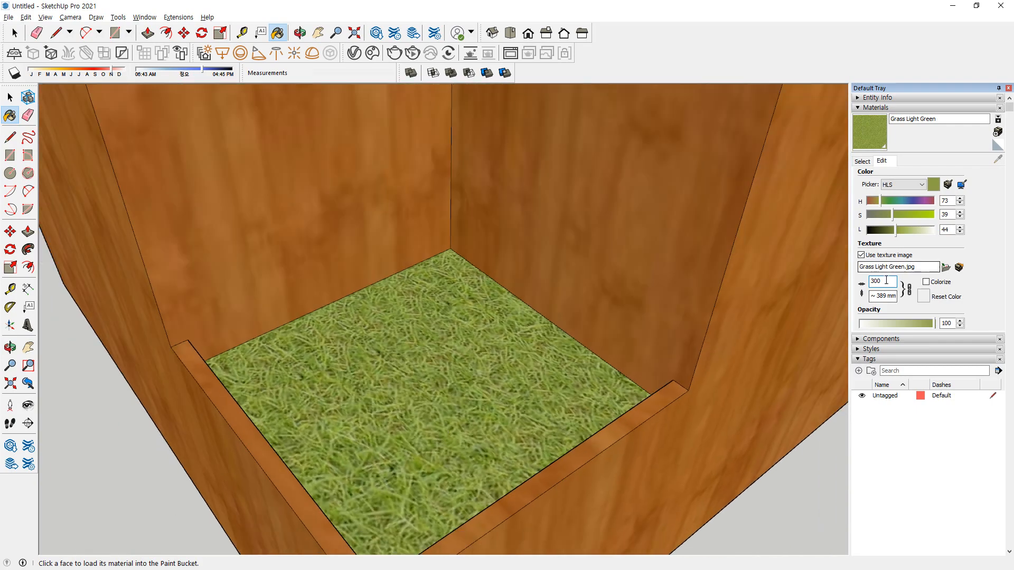
Set the Grass Light Green texture width to 100 mm and clear the face selection
click(889, 281)
text(100)
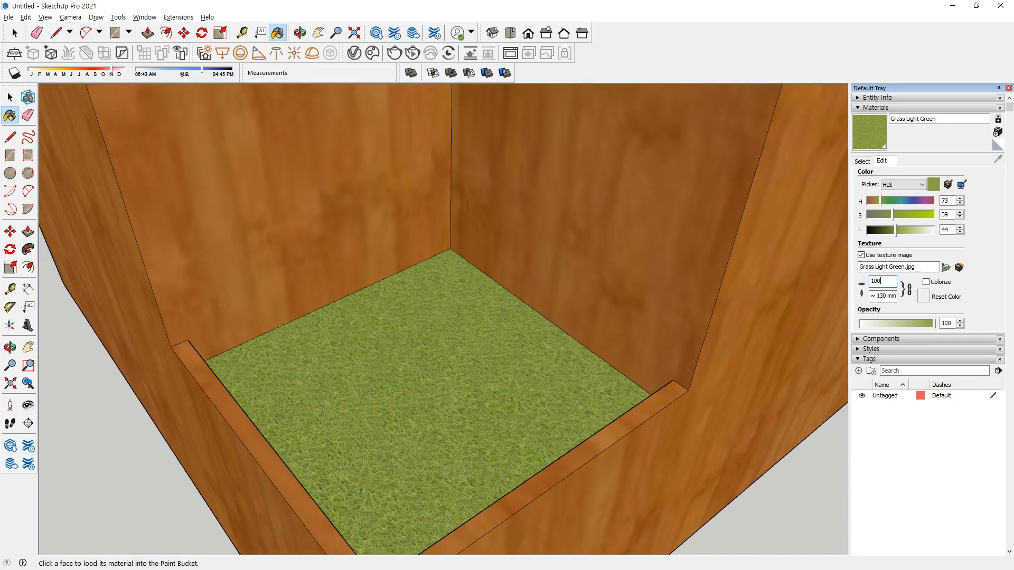
scroll(596, 339, down, 10)
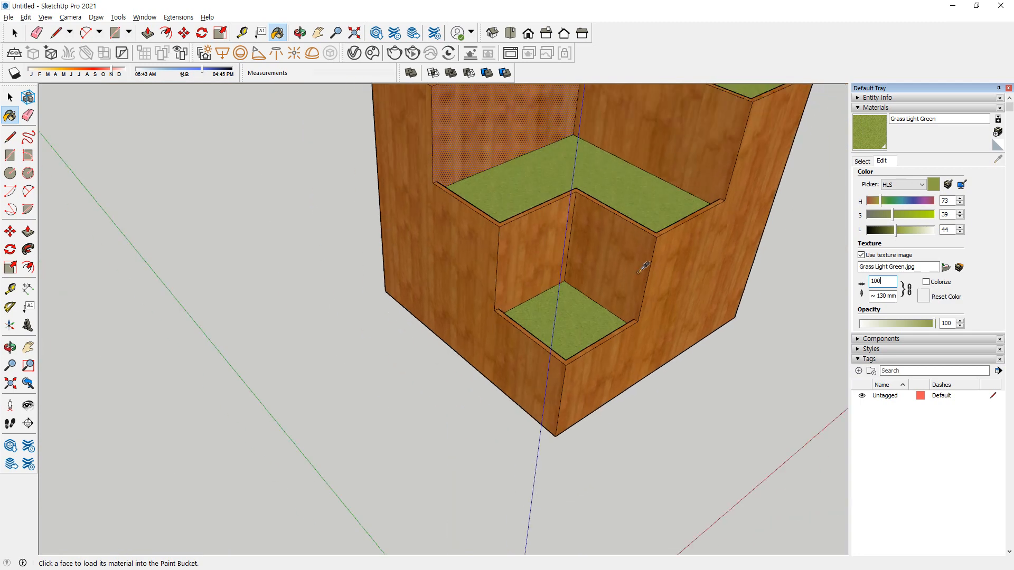
shift+middle_drag(524, 333, 384, 416)
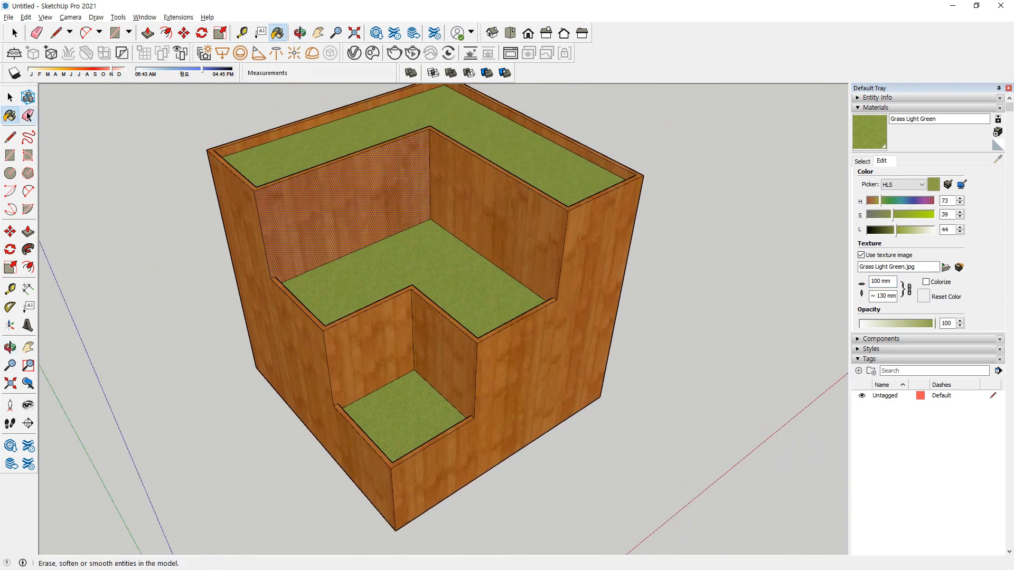
click(16, 99)
click(105, 245)
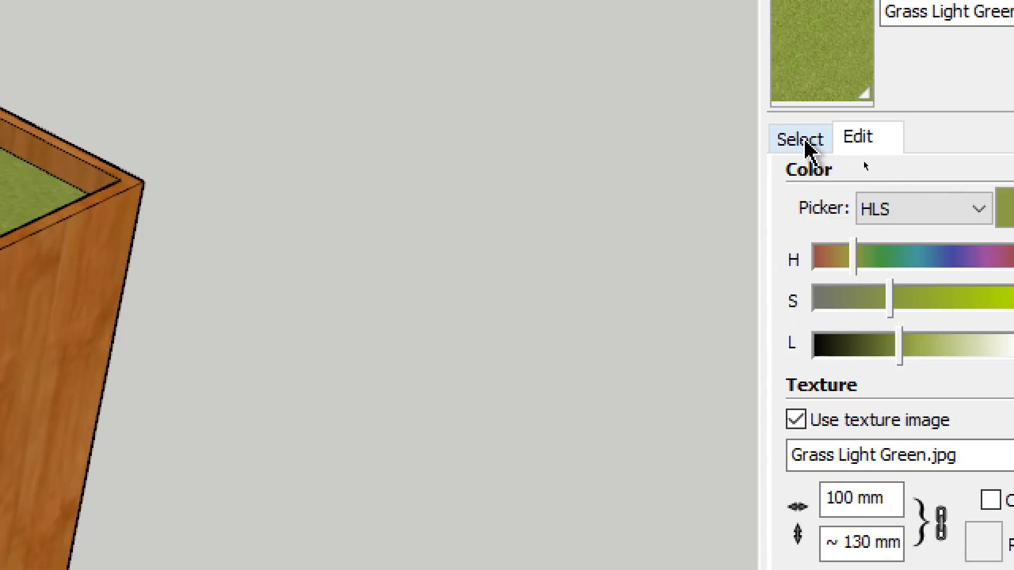
Sample the Wood Bamboo material from the block's outer side wall
click(863, 162)
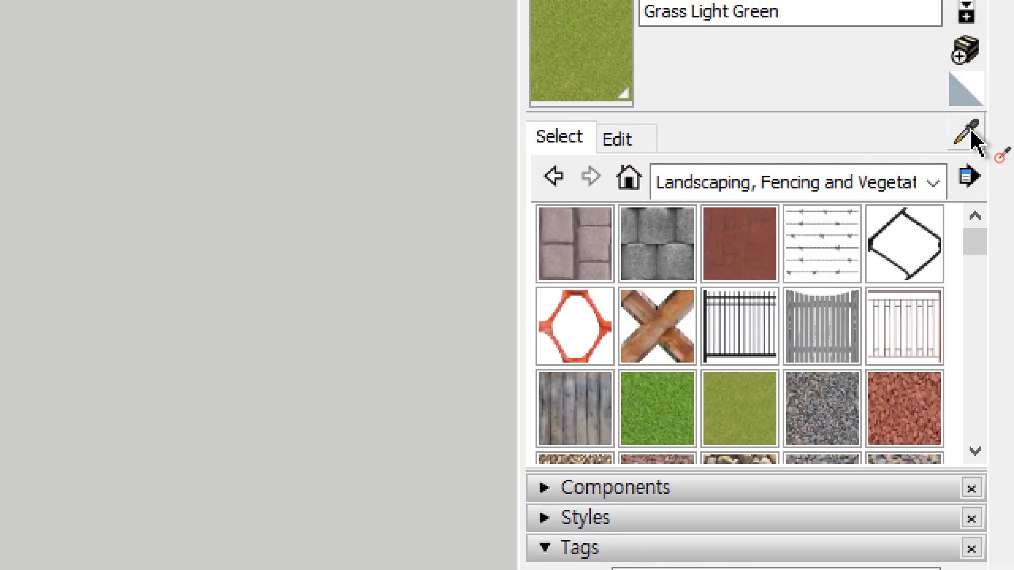
click(967, 132)
click(266, 324)
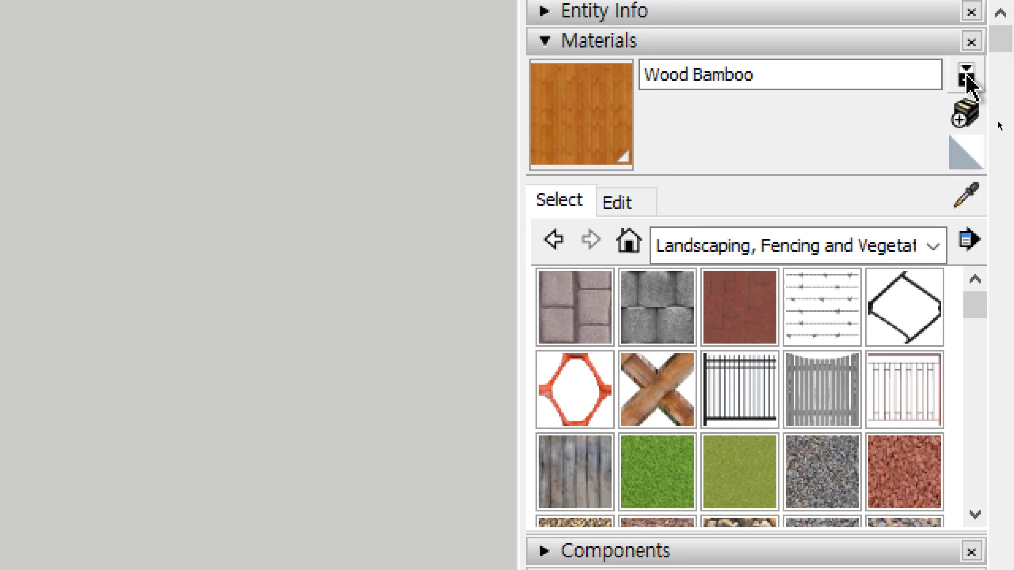
Paint the large stepped side wall with the Default material twice, undoing the paint each time
click(974, 164)
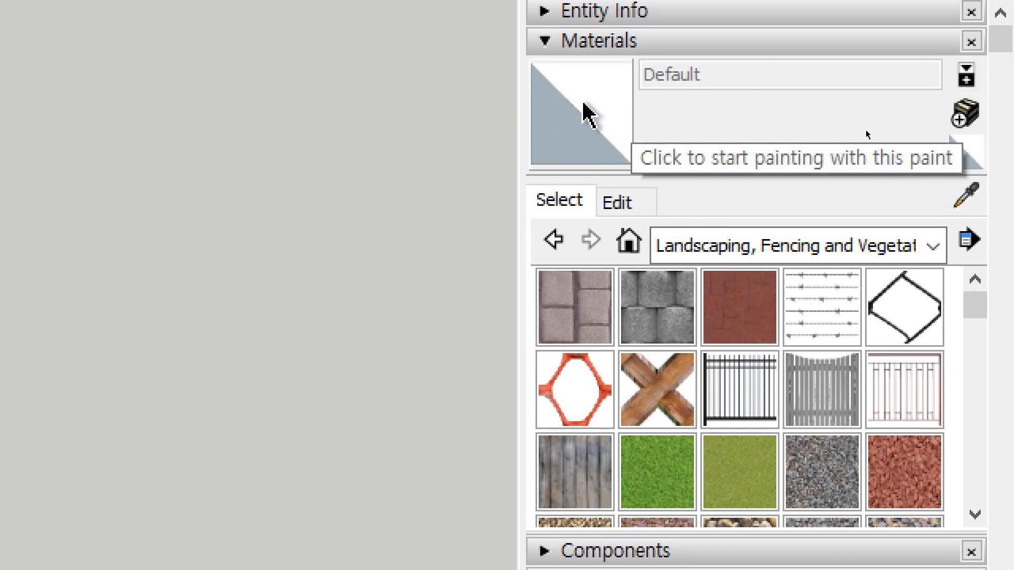
click(616, 125)
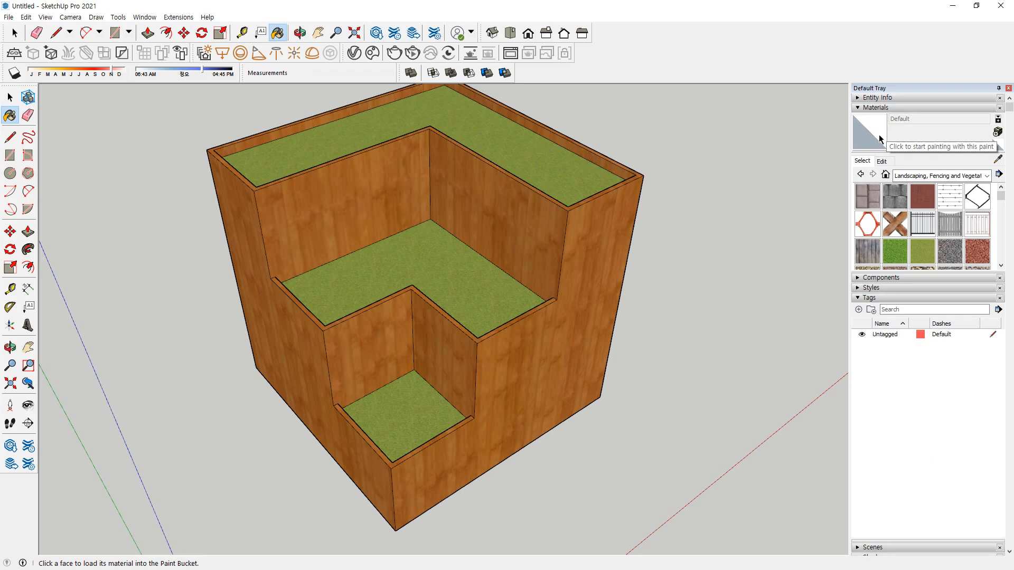
click(601, 235)
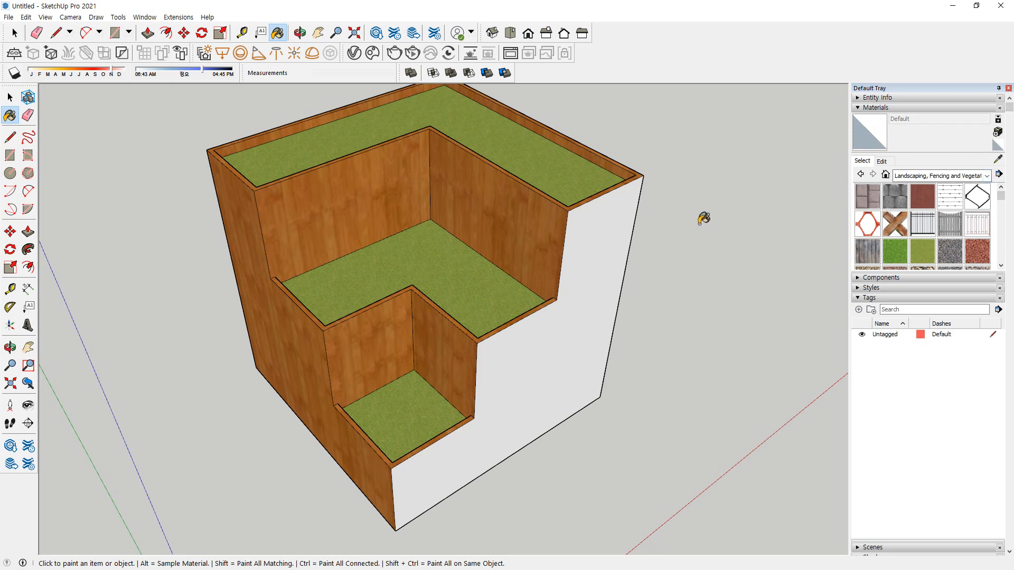
key(ctrl+z)
key(space)
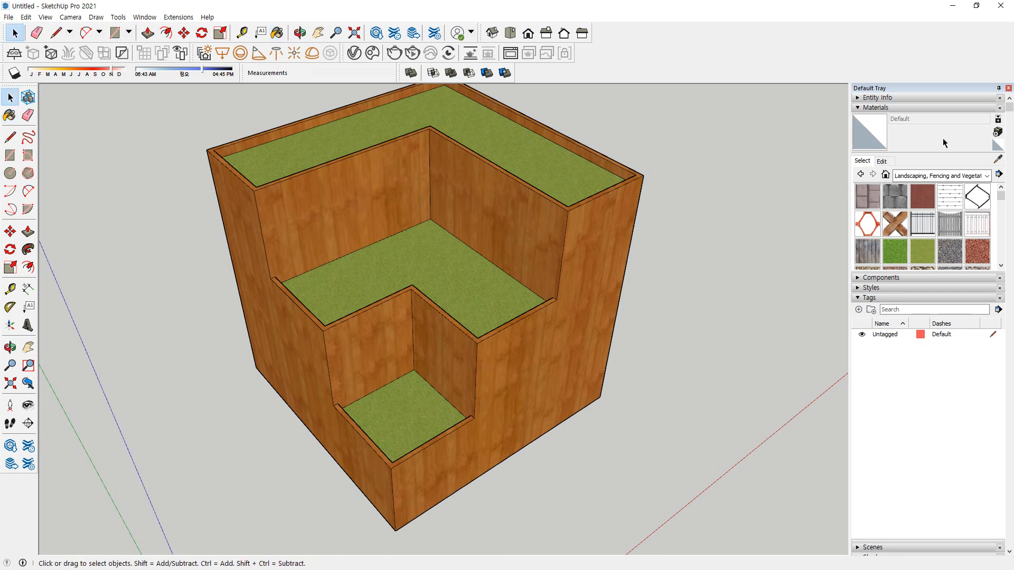
click(997, 147)
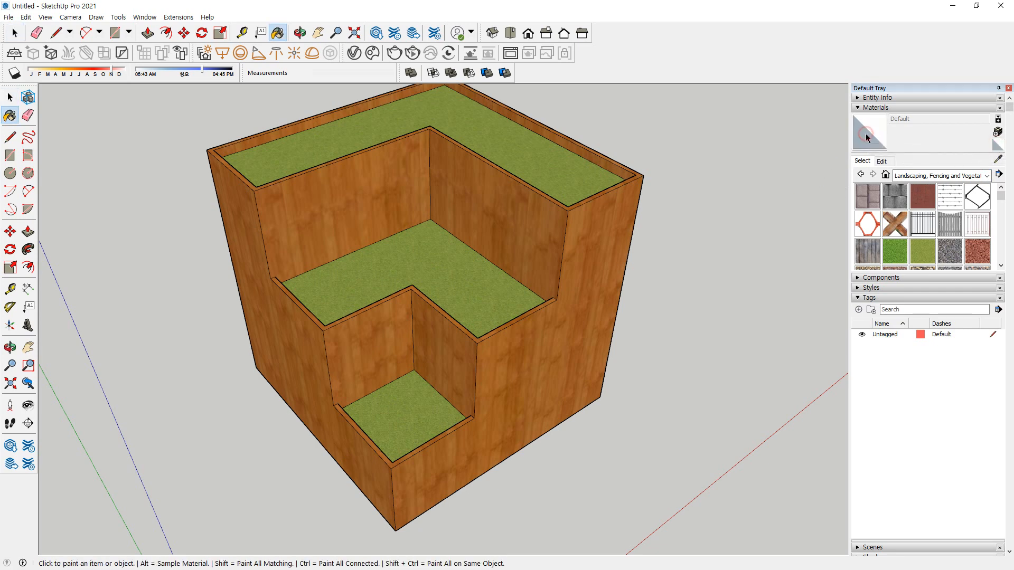
click(588, 213)
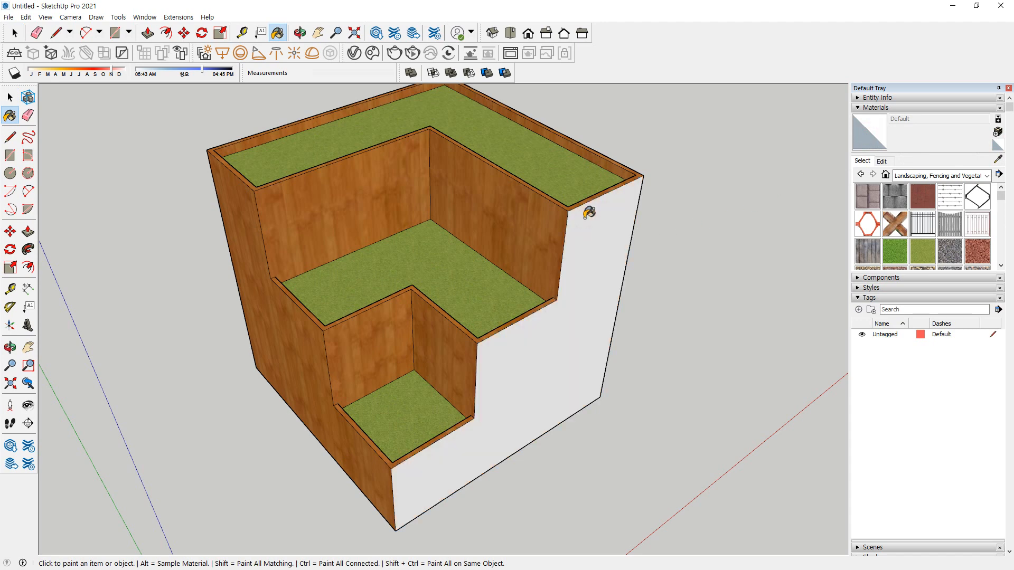
key(ctrl+z)
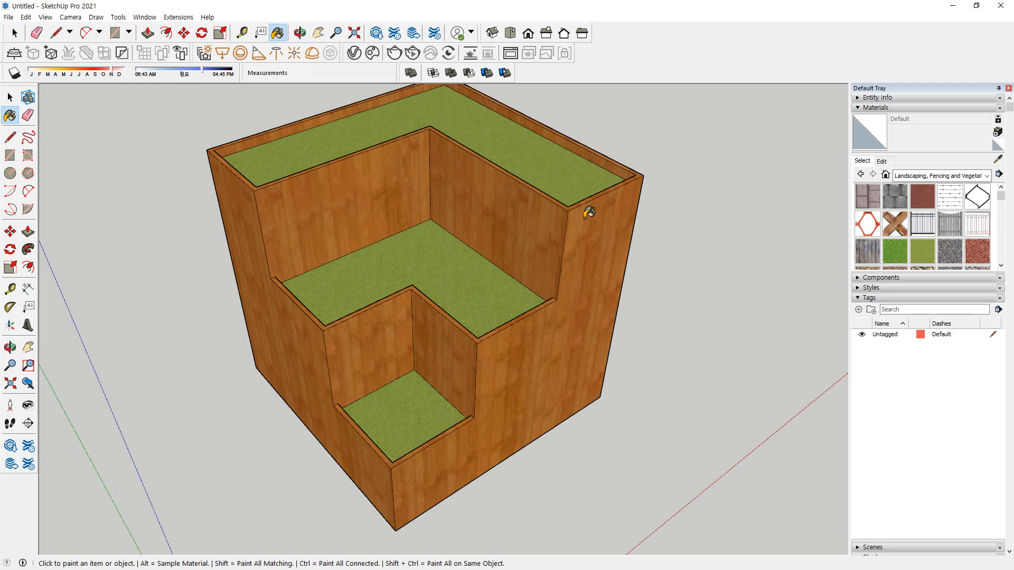
key(space)
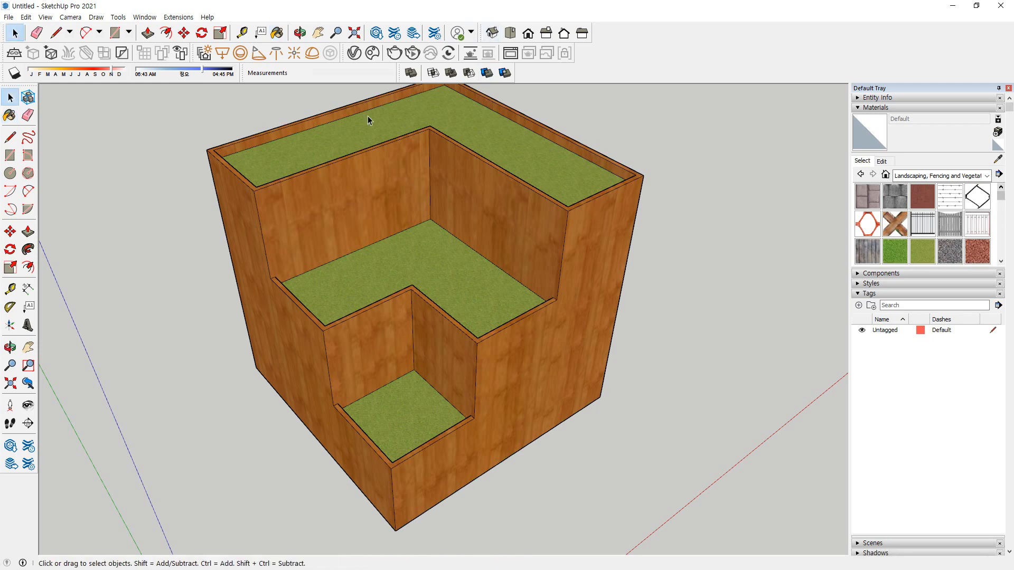
Select the whole stepped block and move it about 1079 mm along the red axis, away from the human figure
scroll(147, 136, down, 3)
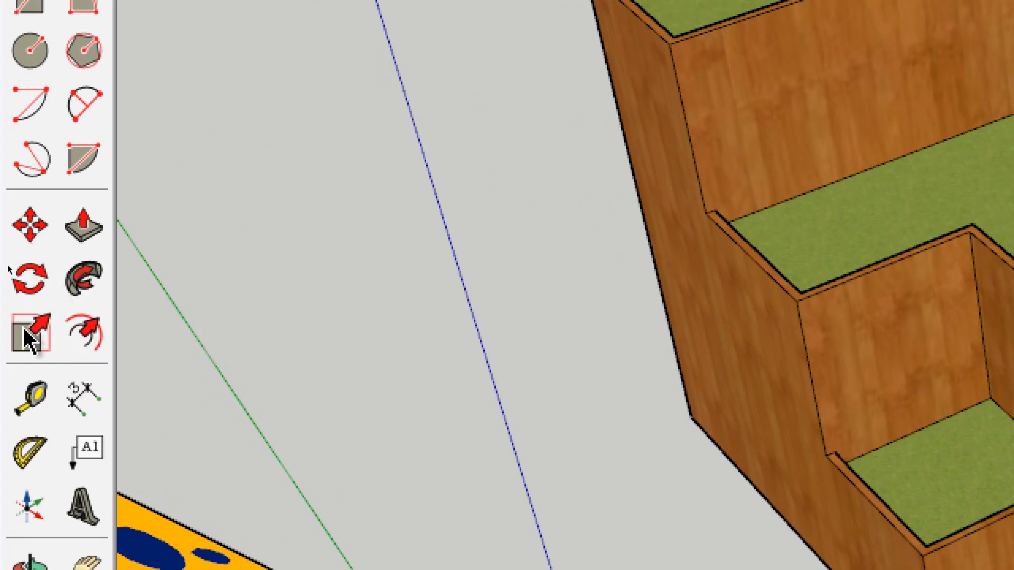
click(30, 227)
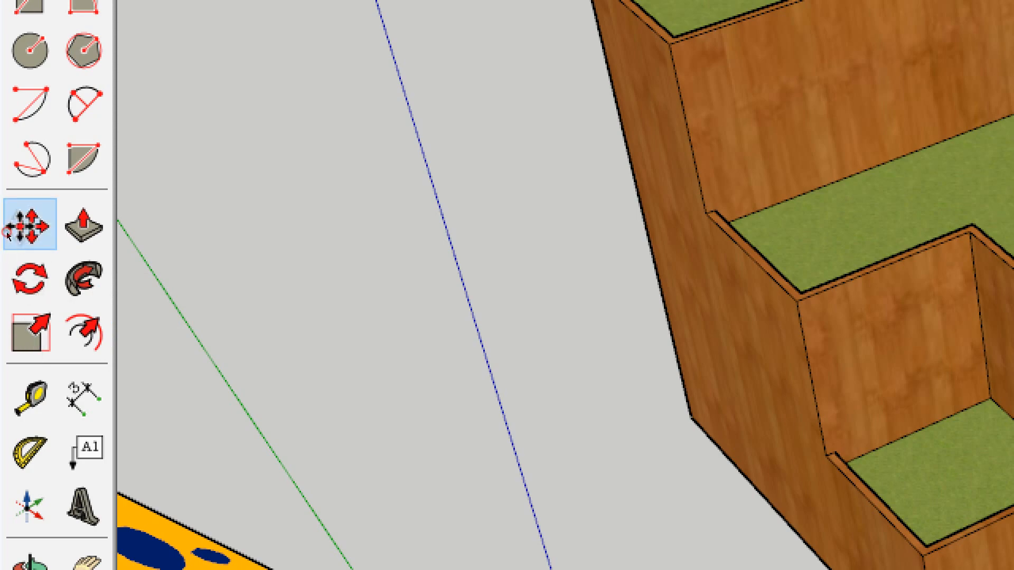
key(space)
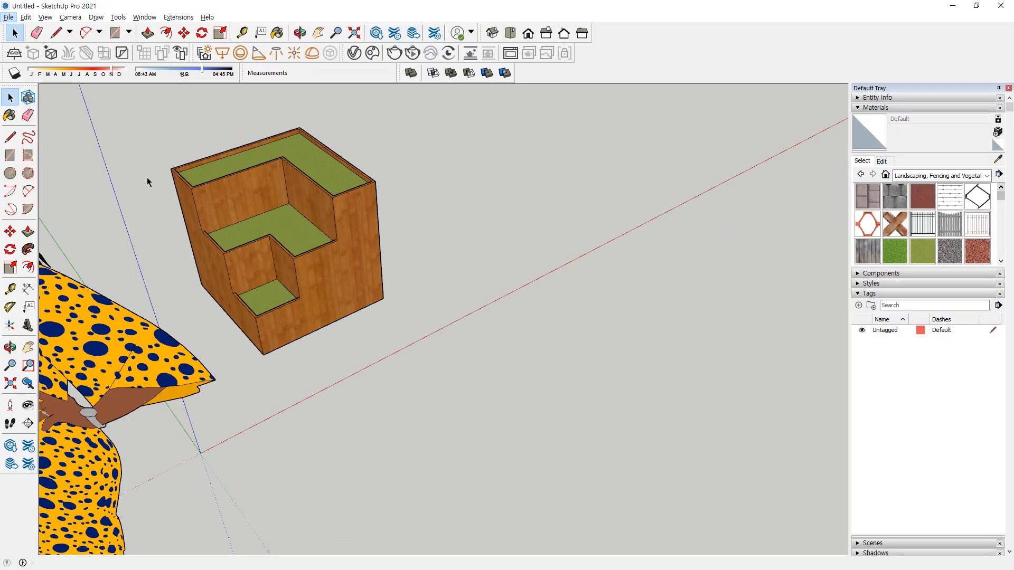
drag(140, 118, 483, 420)
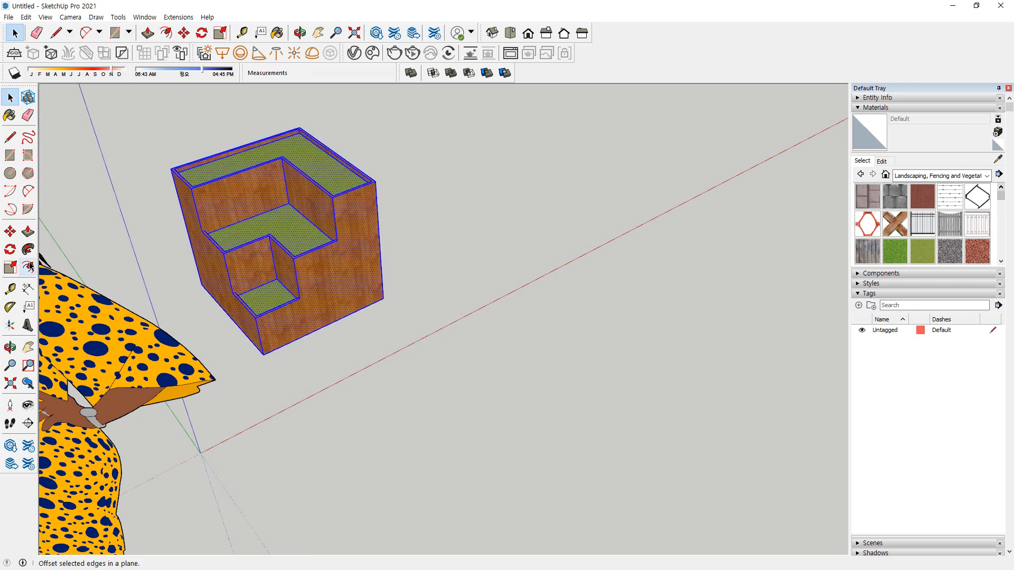
click(9, 233)
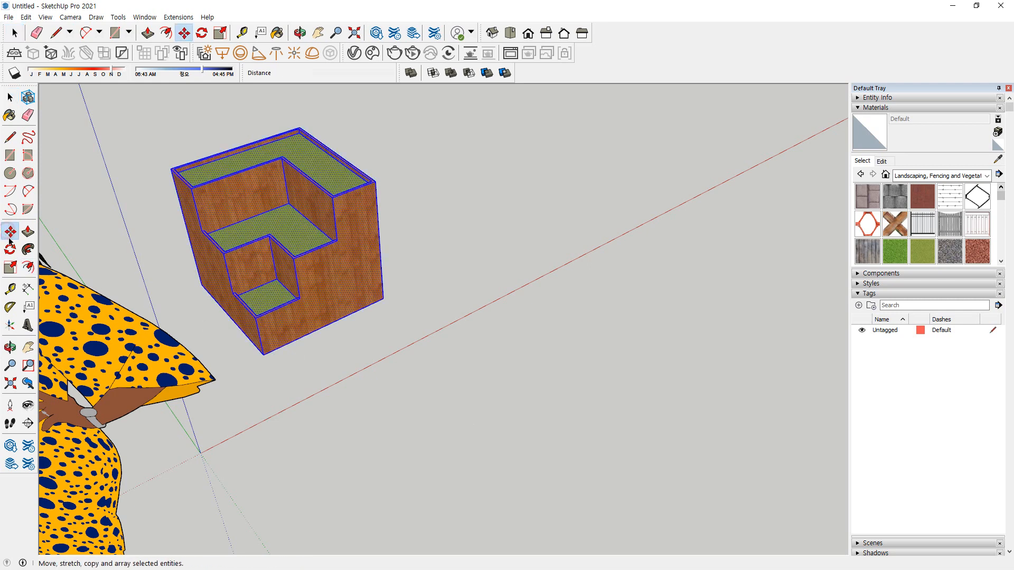
click(264, 351)
click(464, 258)
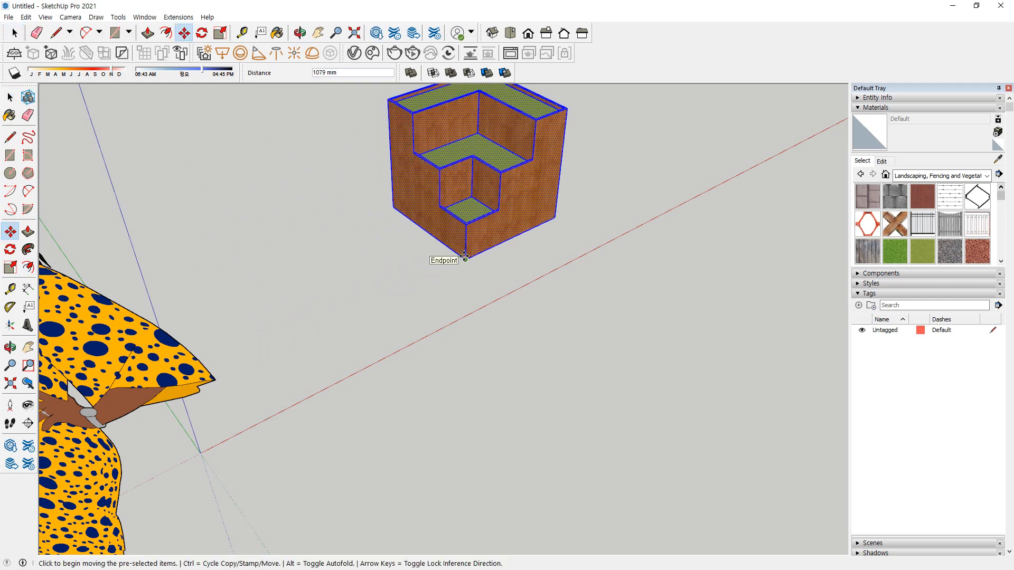
Copy the block about 993 mm along the red axis and repeat the copy five times with *5
scroll(467, 257, down, 3)
middle_drag(468, 263, 213, 326)
click(201, 334)
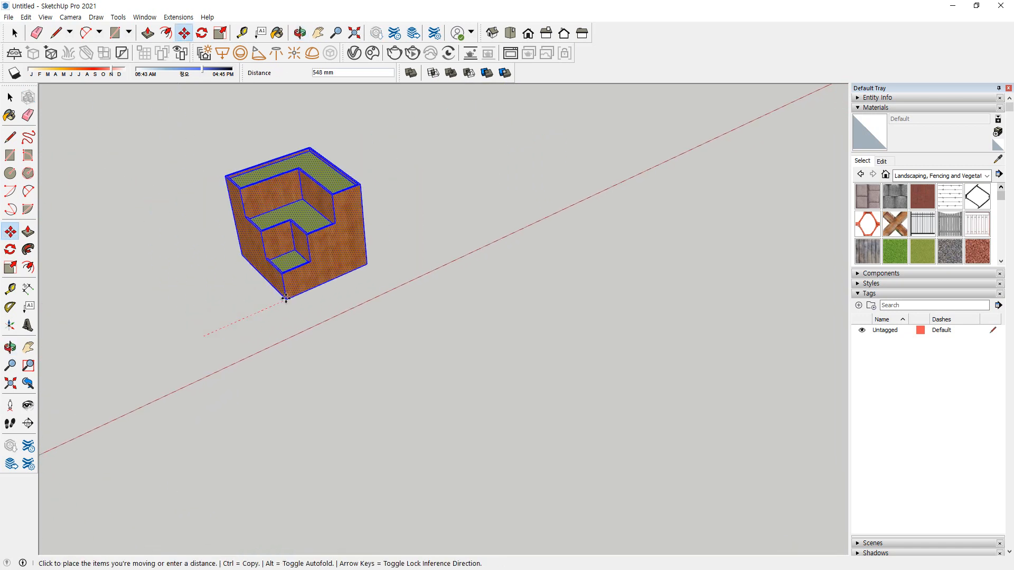
key(ctrl)
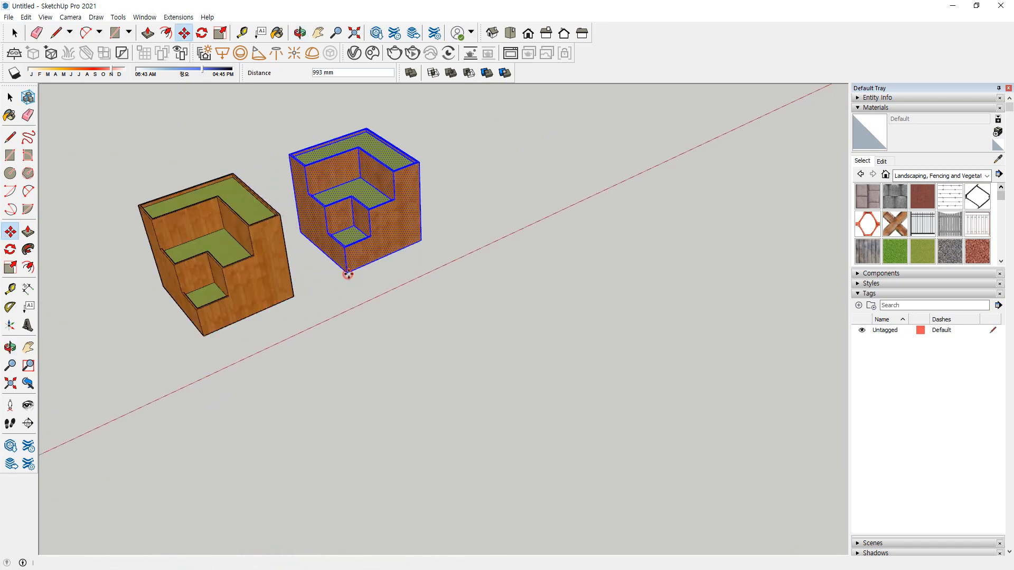
click(346, 272)
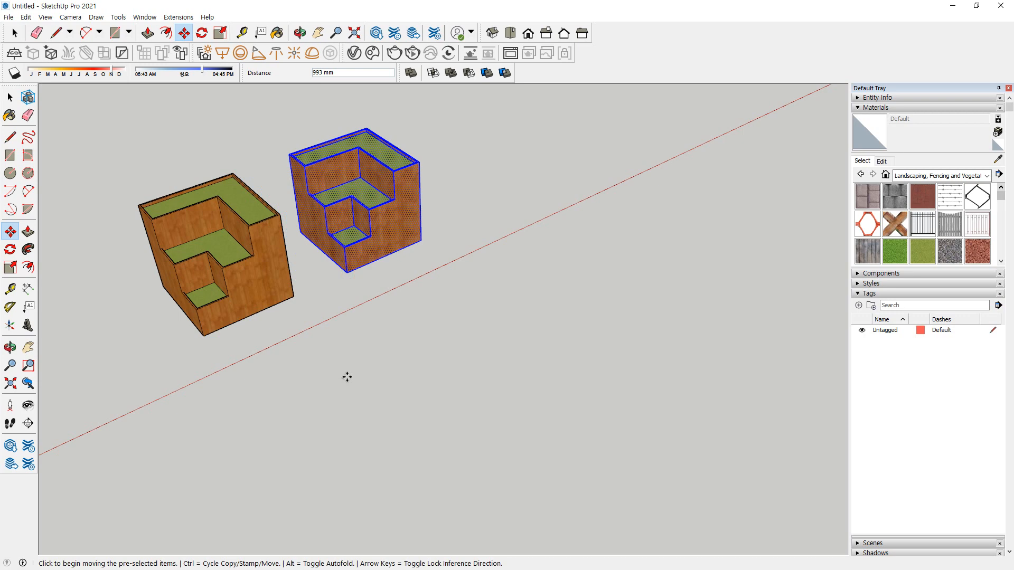
key(Return)
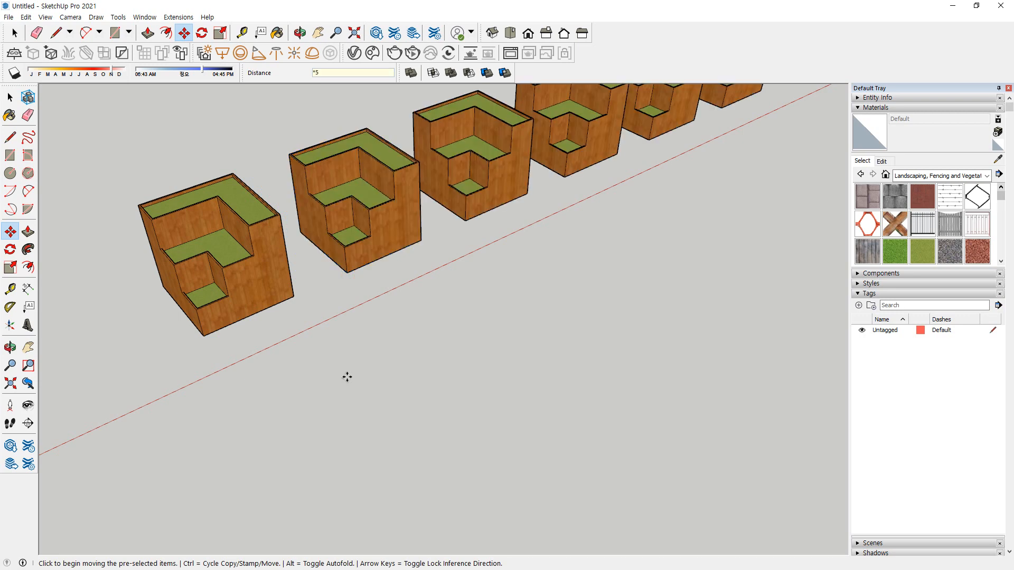
Copy the farthest block about 3935 mm along the red axis and divide the distance with /3, changing the division to /4
scroll(348, 391, down, 5)
middle_drag(348, 401, 237, 425)
scroll(452, 222, up, 3)
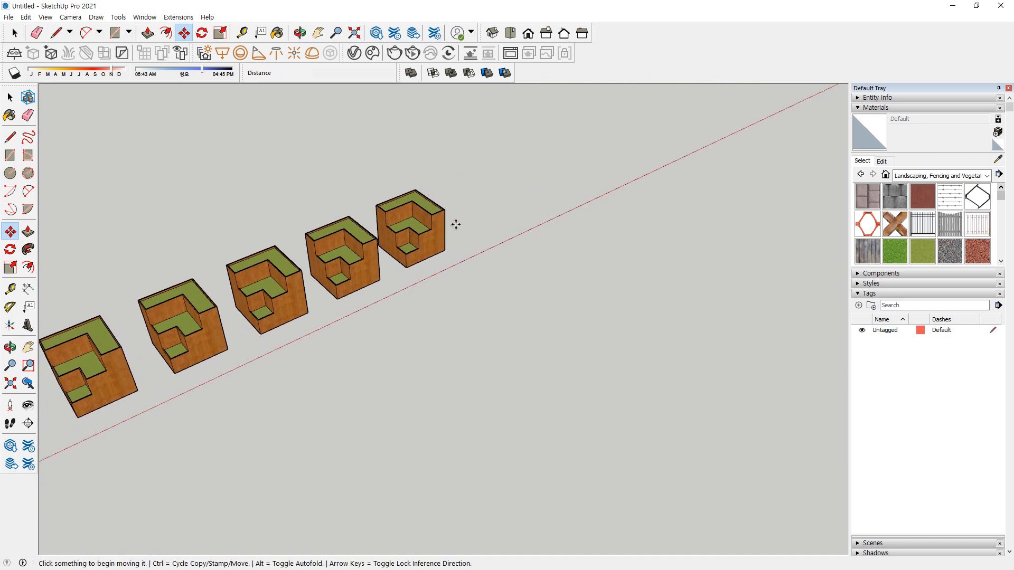
key(space)
triple_click(413, 267)
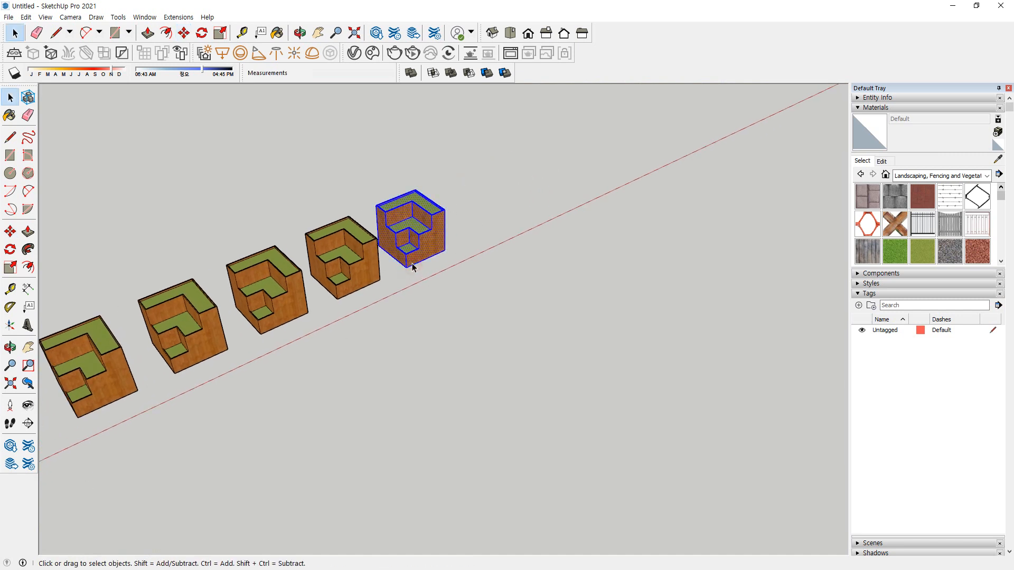
key(m)
key(ctrl)
click(412, 265)
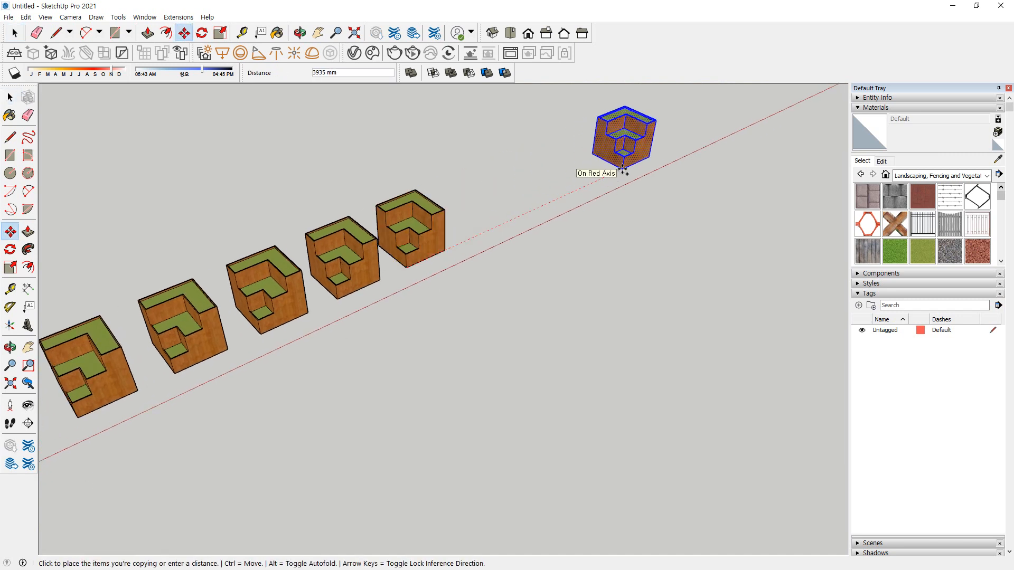
click(622, 168)
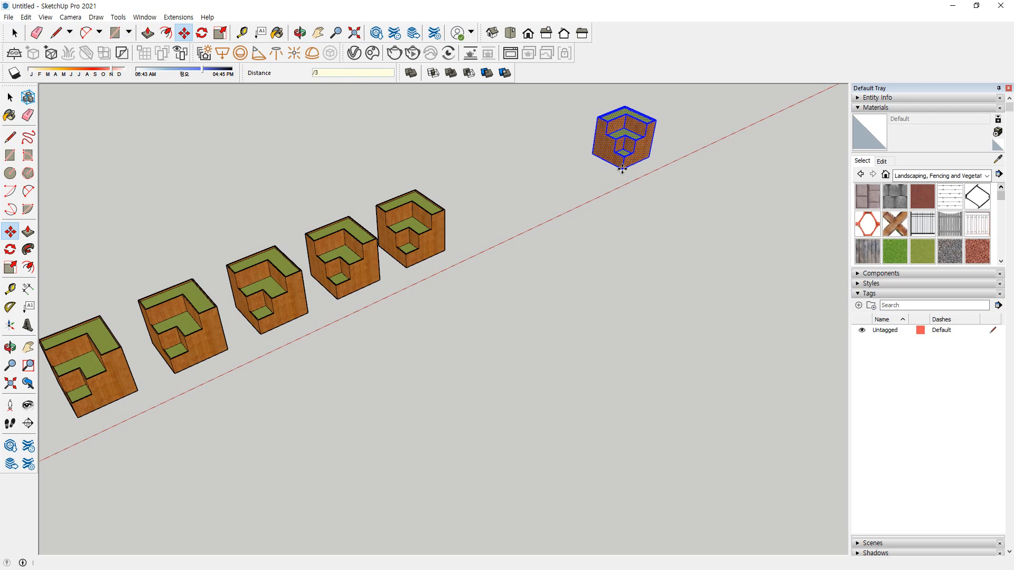
key(Return)
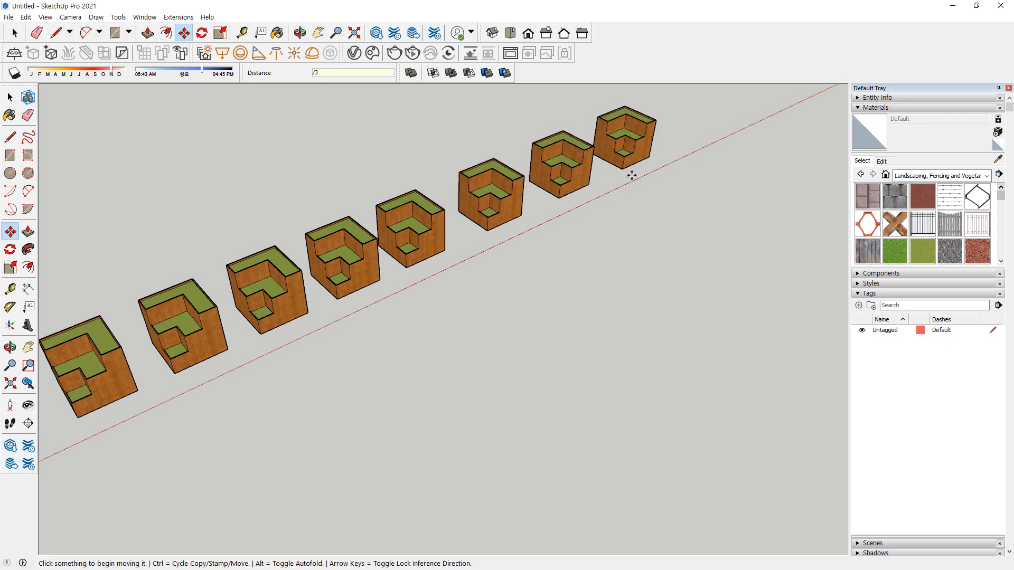
text(/4)
key(Return)
Select the whole row of blocks and rotate it 45° in the horizontal plane about the first block's bottom front corner
key(space)
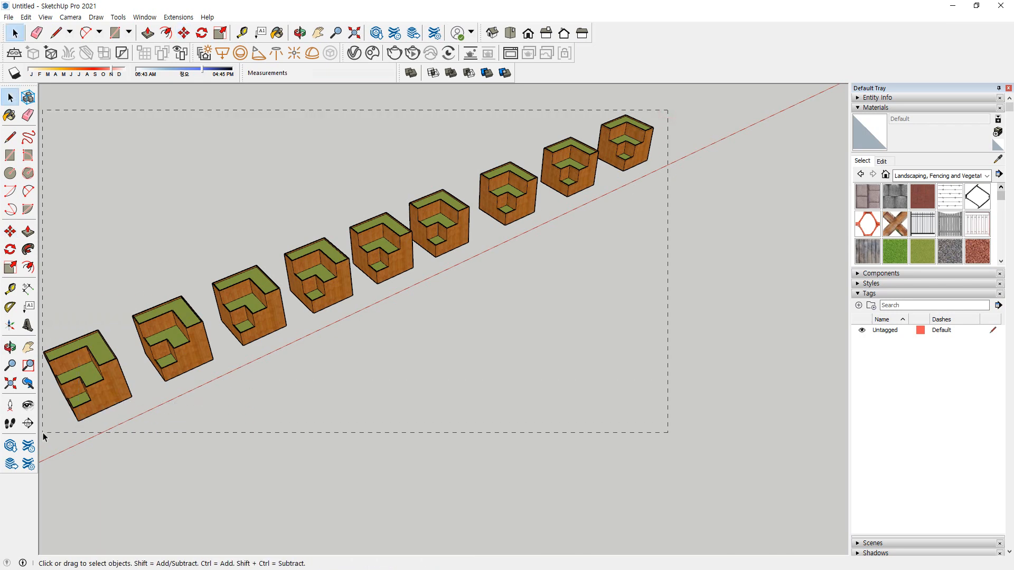
drag(43, 432, 43, 433)
middle_drag(63, 402, 112, 349)
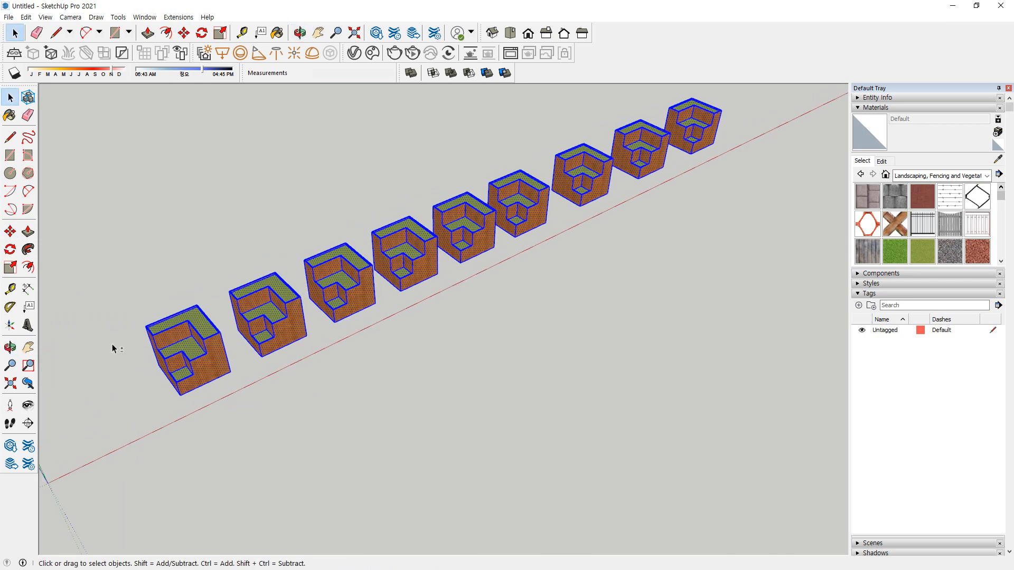
click(10, 249)
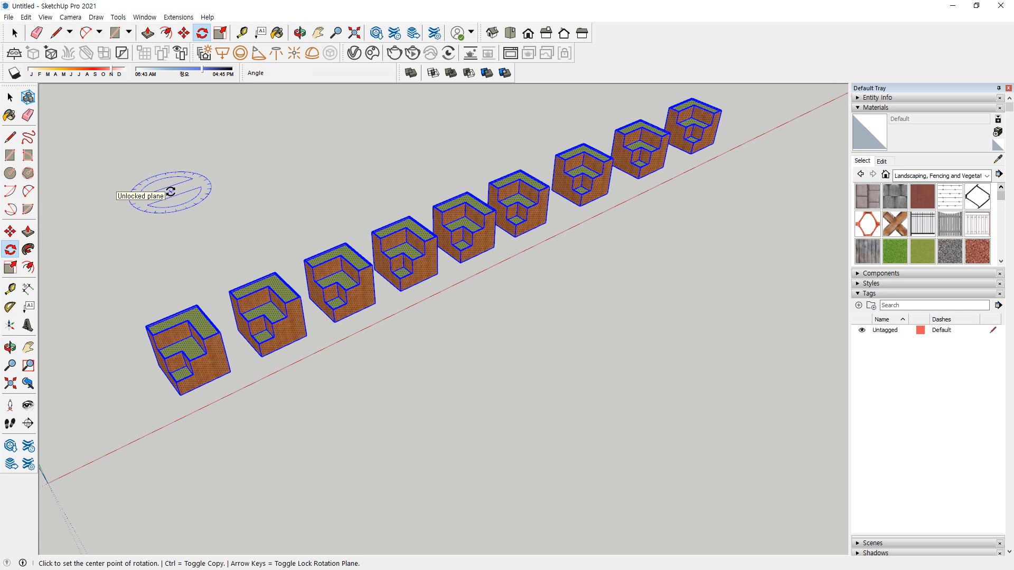
key(Right)
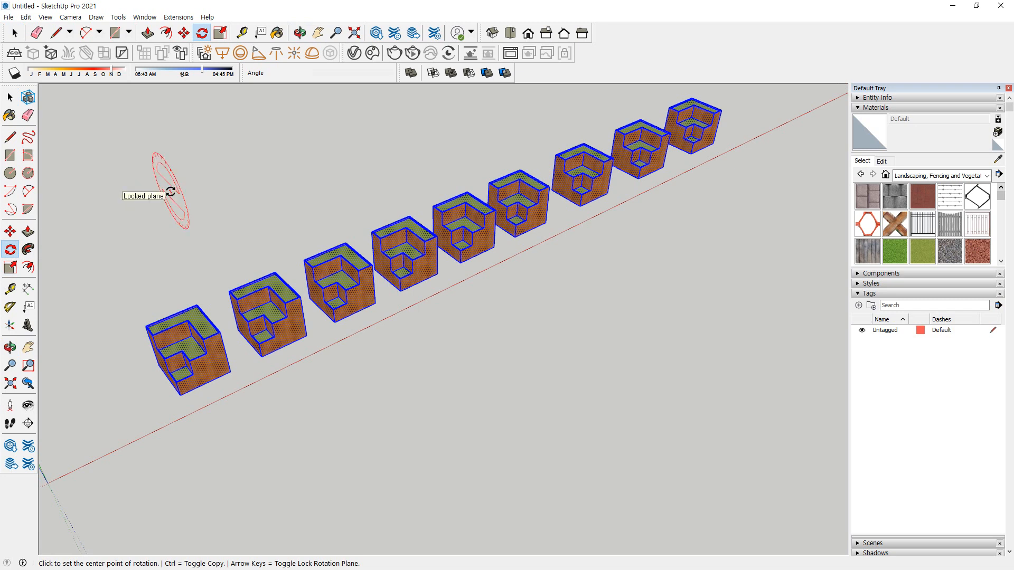
key(Left)
key(Up)
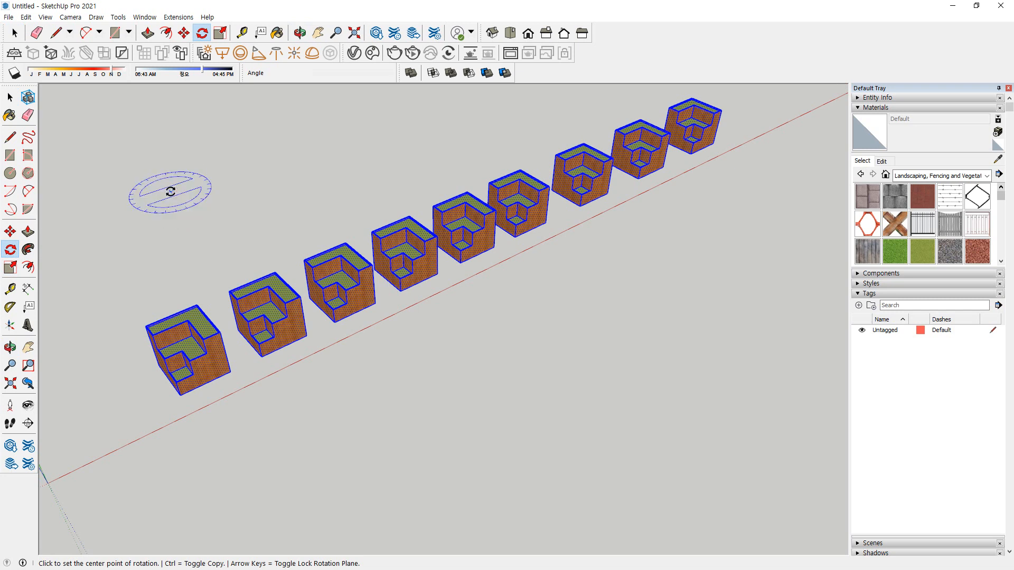
click(180, 395)
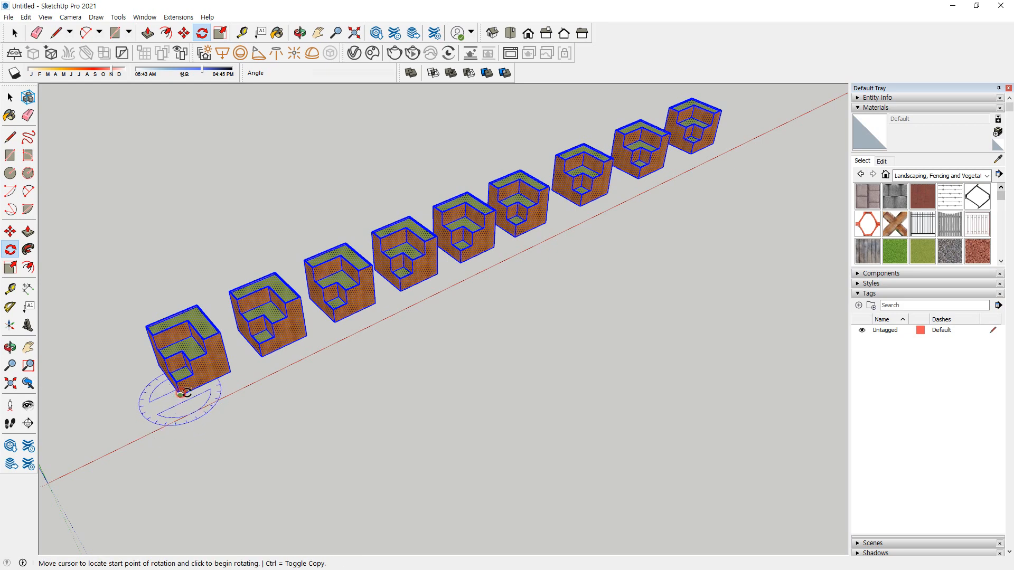
click(323, 325)
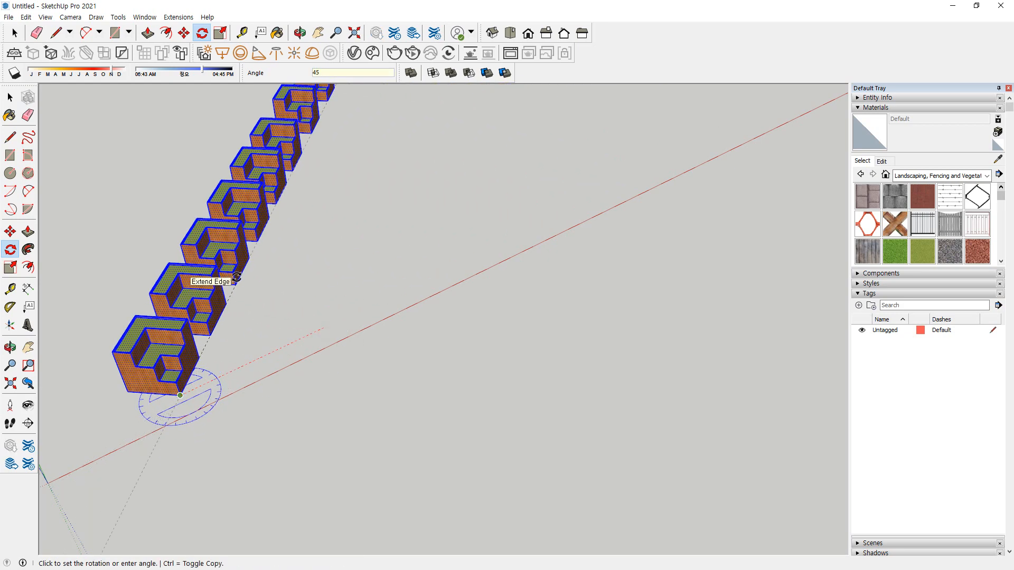
click(236, 277)
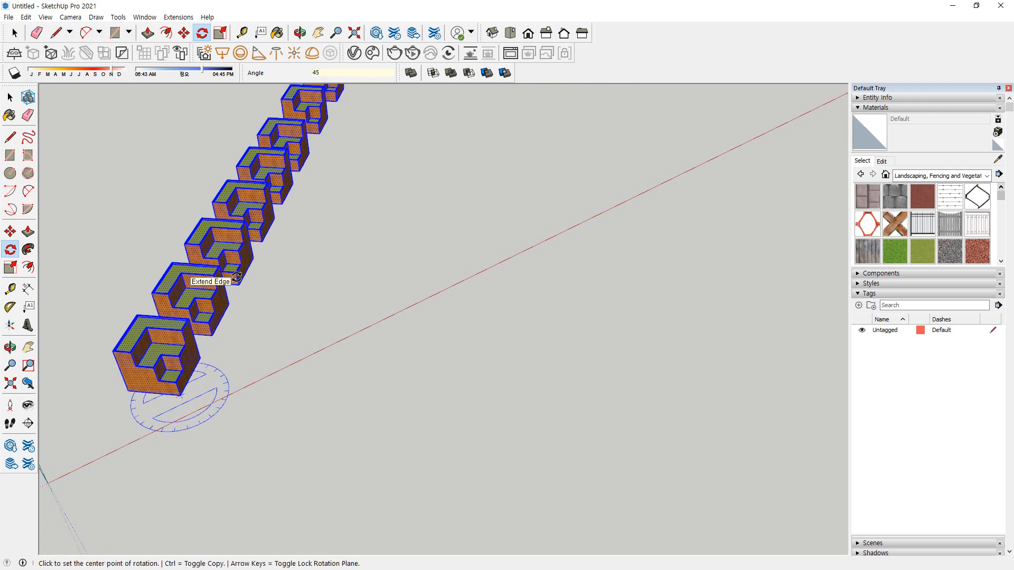
Rotate the selected row back by 45° about the same bottom corner of the first block
click(181, 396)
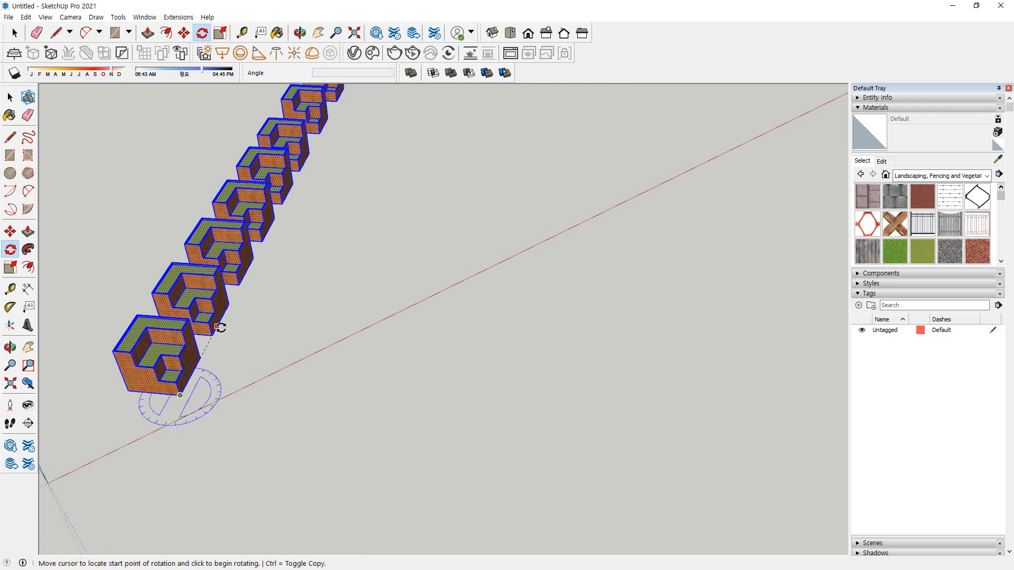
click(228, 306)
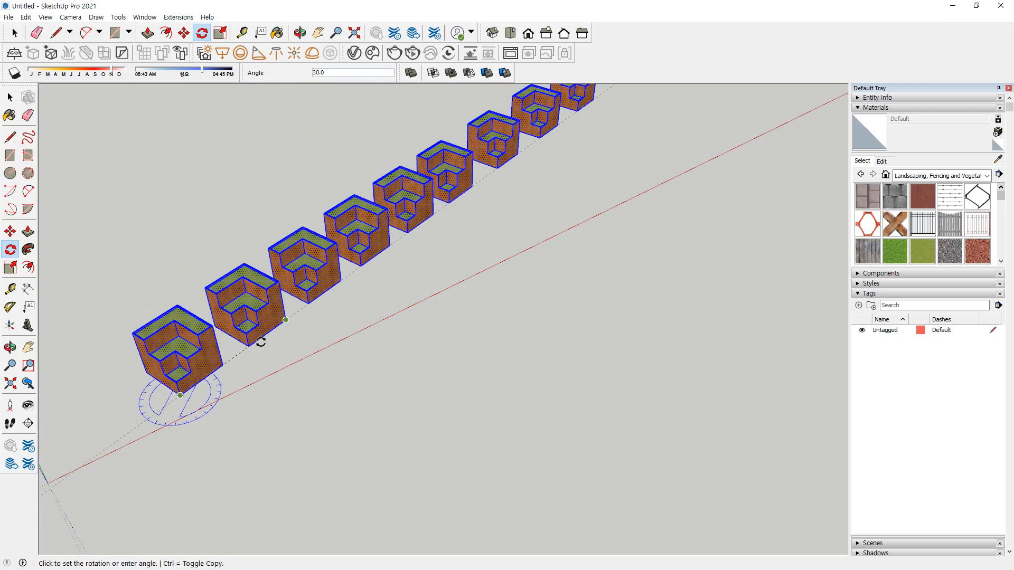
key(Return)
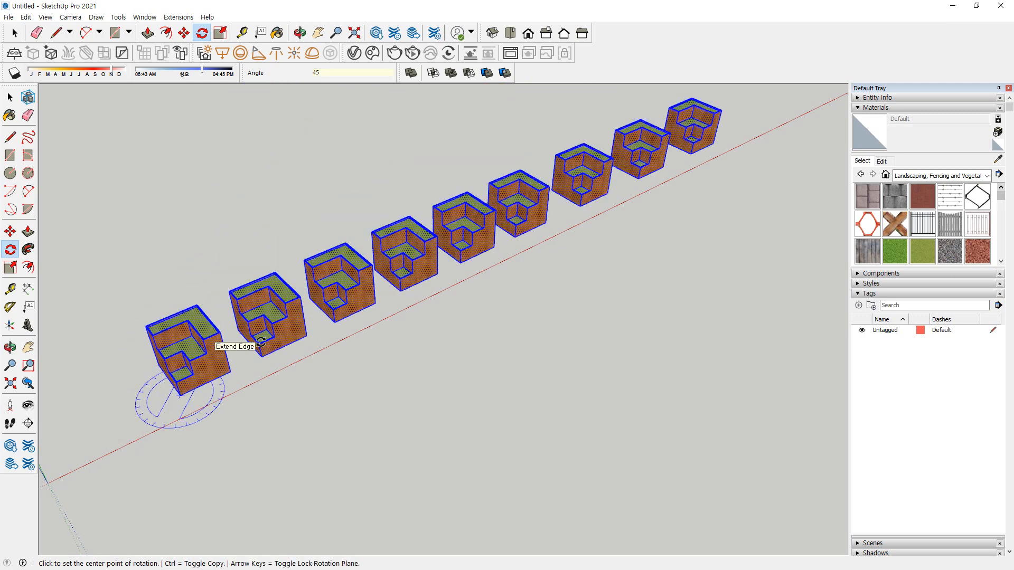
Rotate a copy of the row 90° about the first block's bottom corner, multiply it with *4, and undo the radial array
click(181, 394)
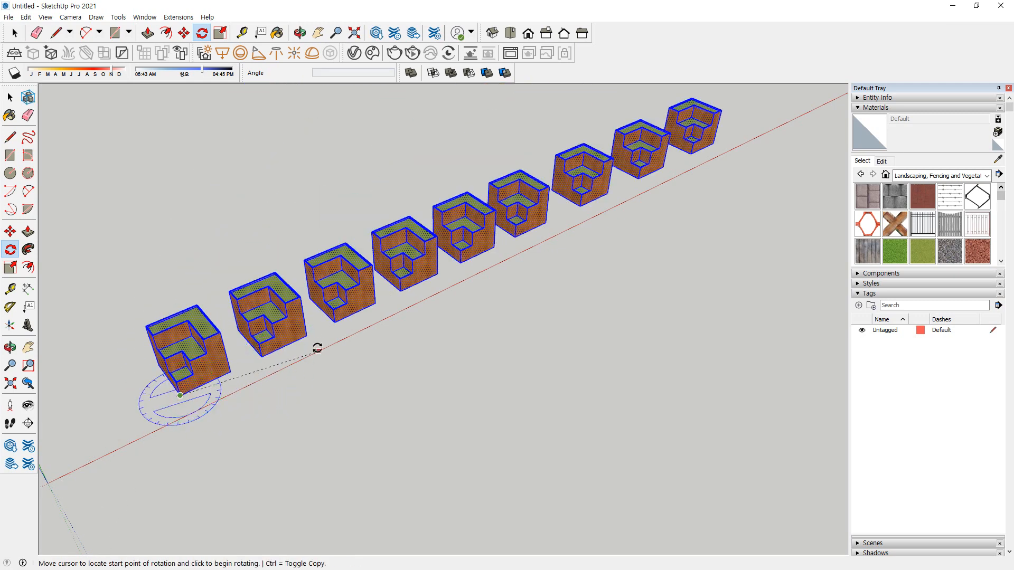
click(307, 336)
key(ctrl)
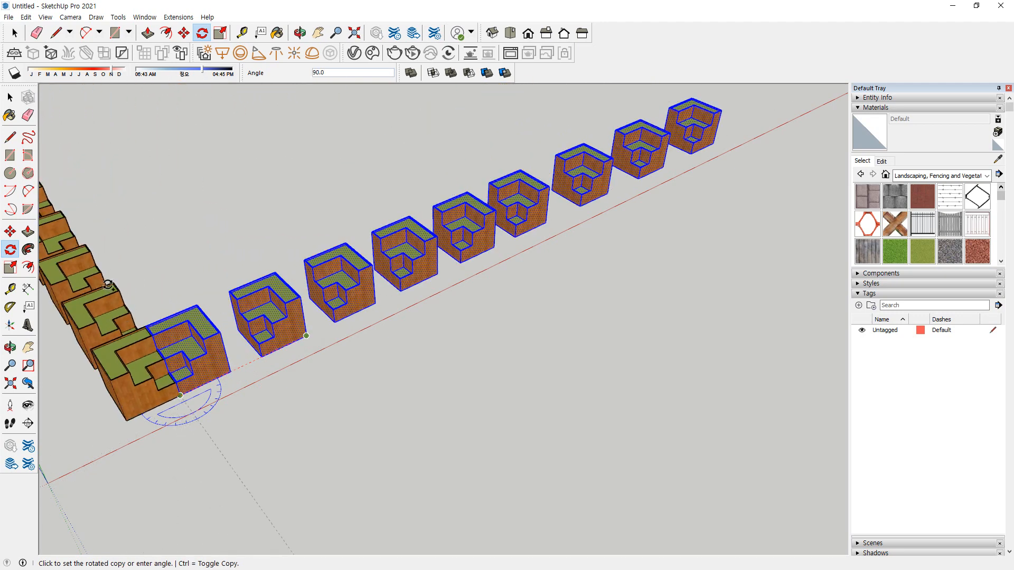
text(9)
key(Return)
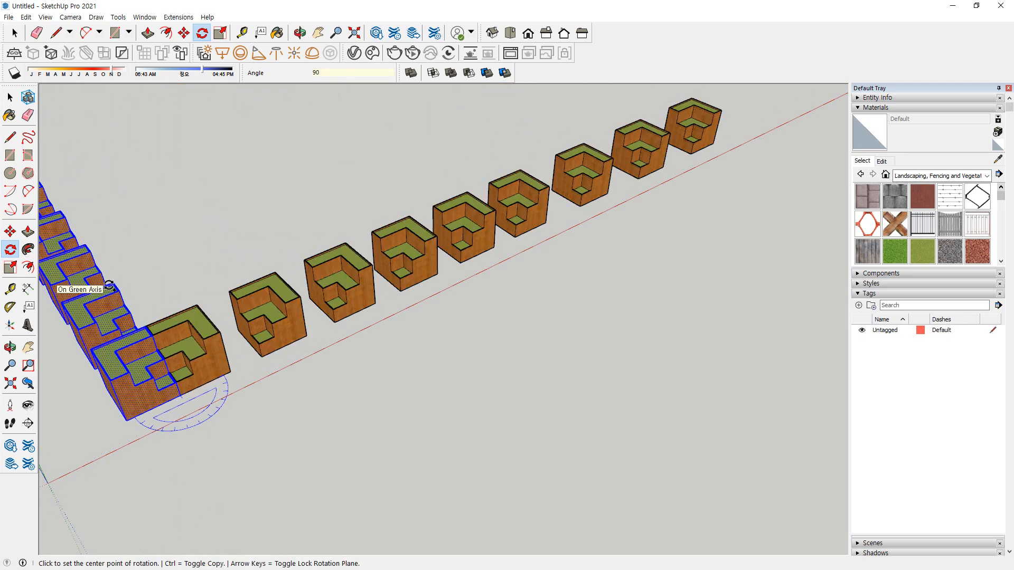
key(Return)
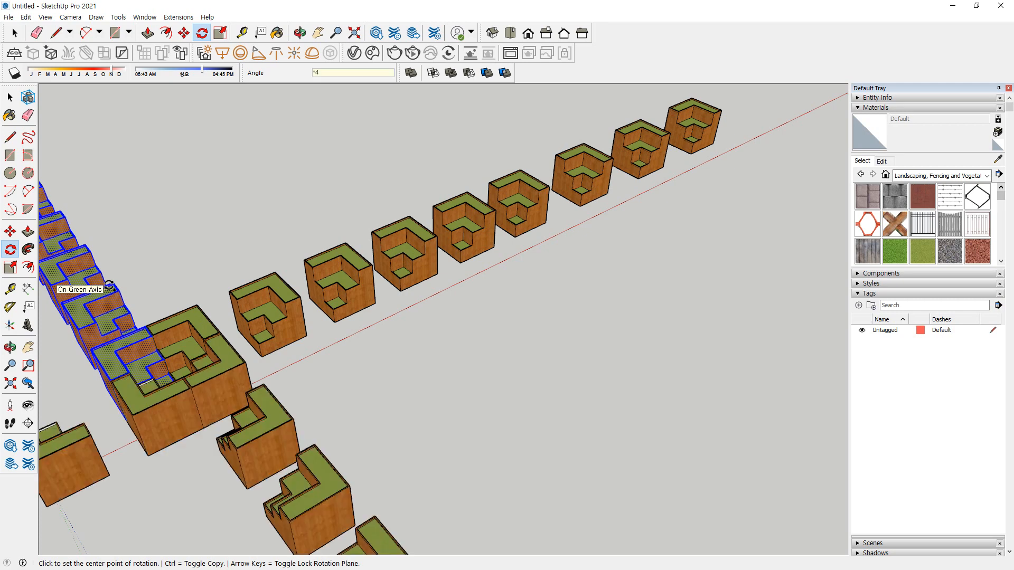
scroll(385, 486, down, 3)
middle_drag(385, 486, 407, 454)
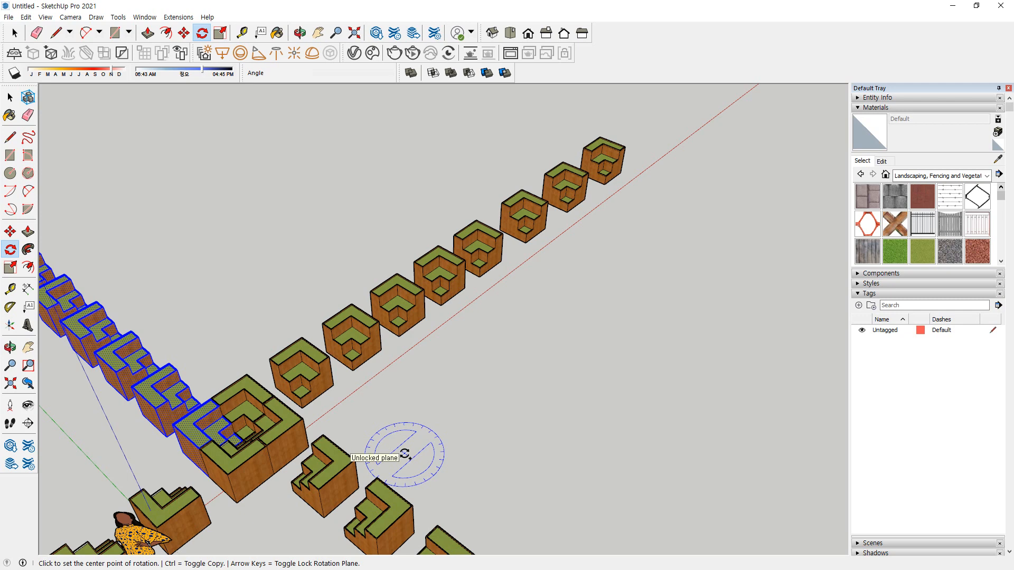
key(ctrl+z)
Reselect the row, rotate a copy 360° about the first block's bottom corner divided with /4, and undo the radial array
key(space)
drag(136, 98, 633, 454)
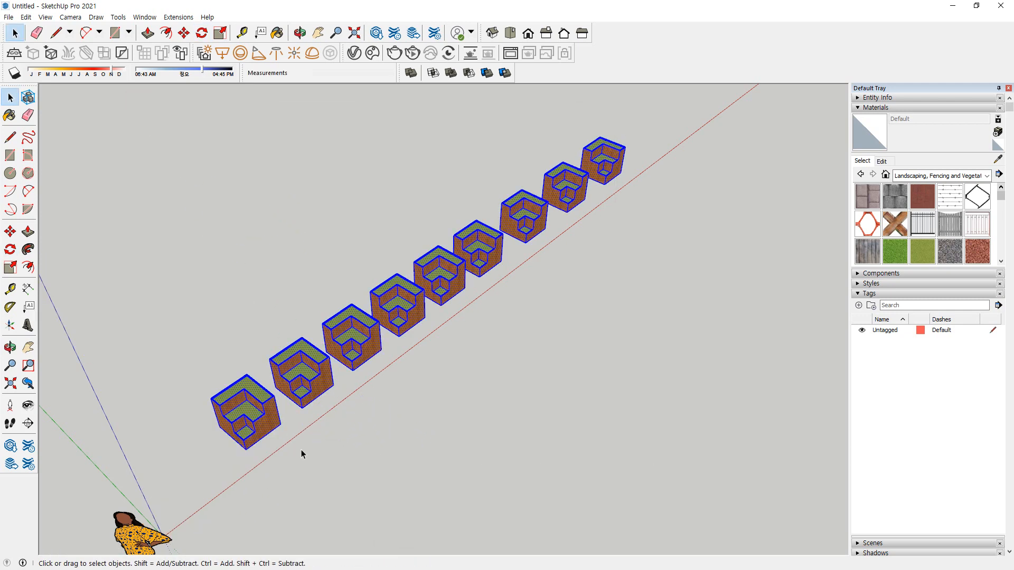
key(q)
key(Up)
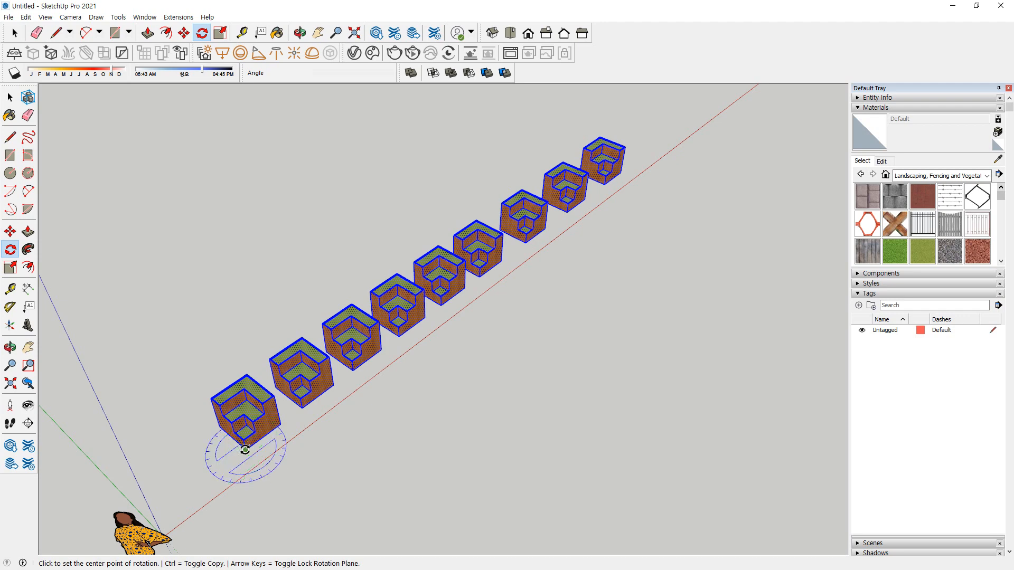
click(246, 450)
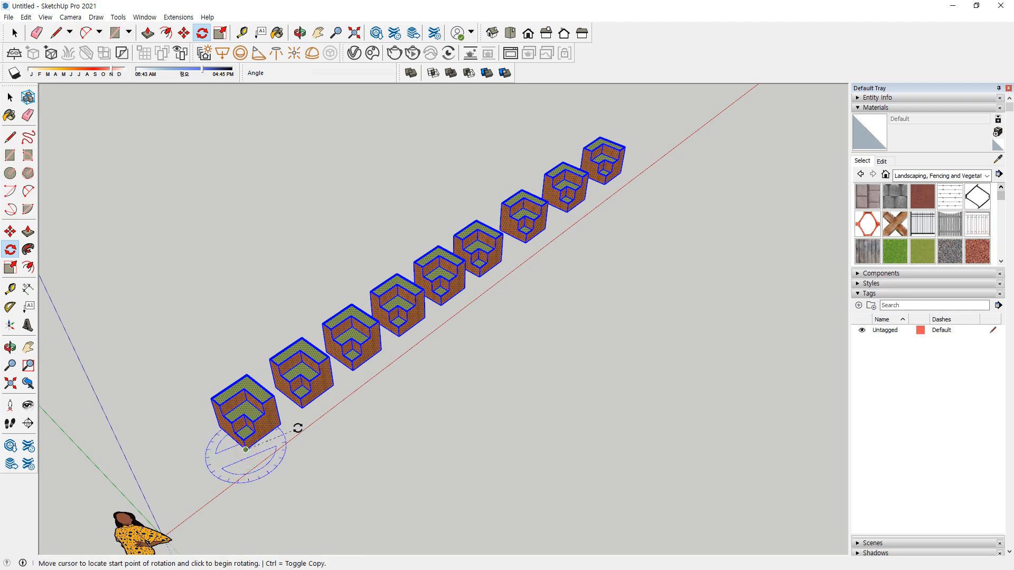
key(ctrl)
click(333, 385)
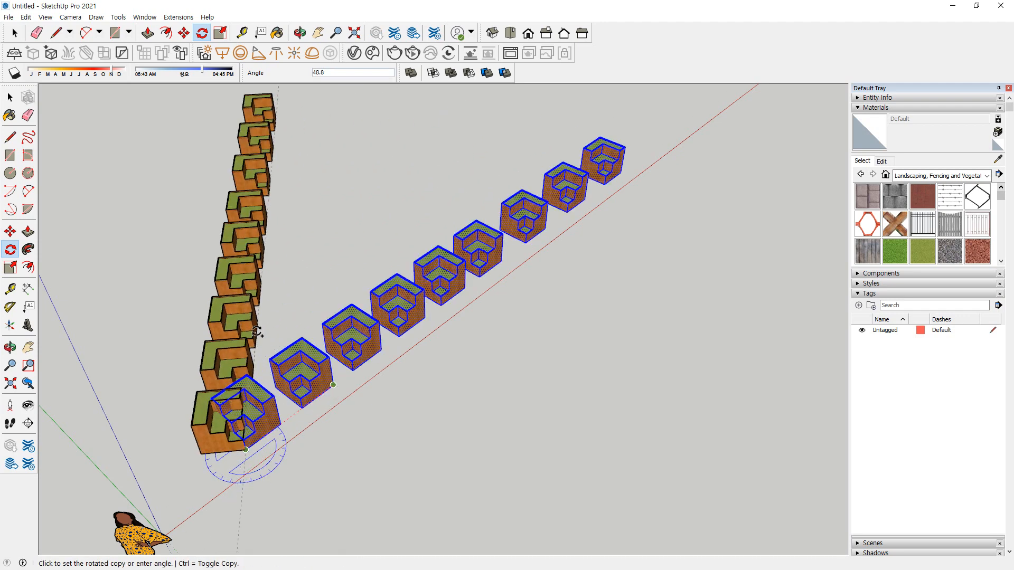
text(360)
key(Return)
text(/)
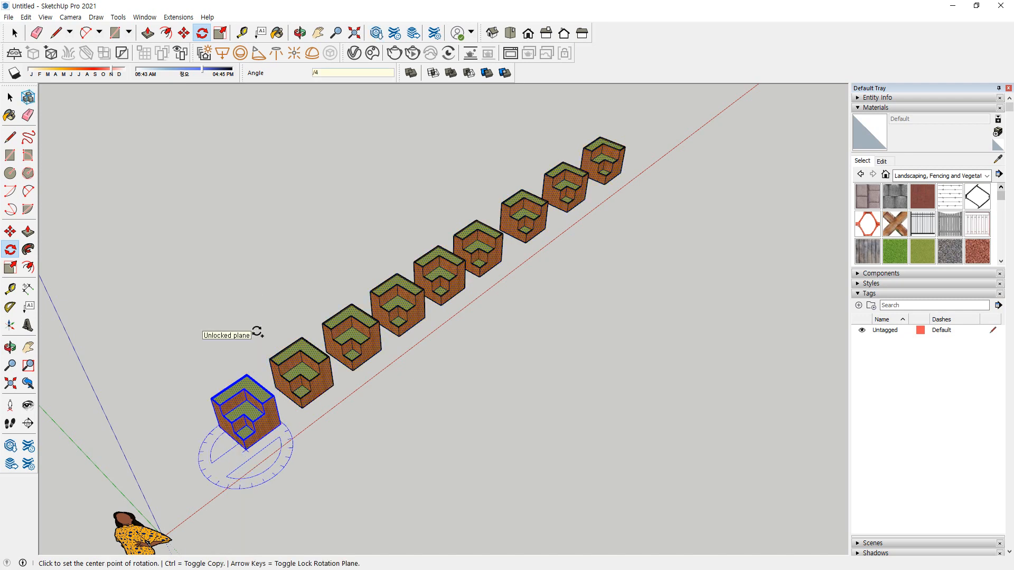
text(4)
key(Return)
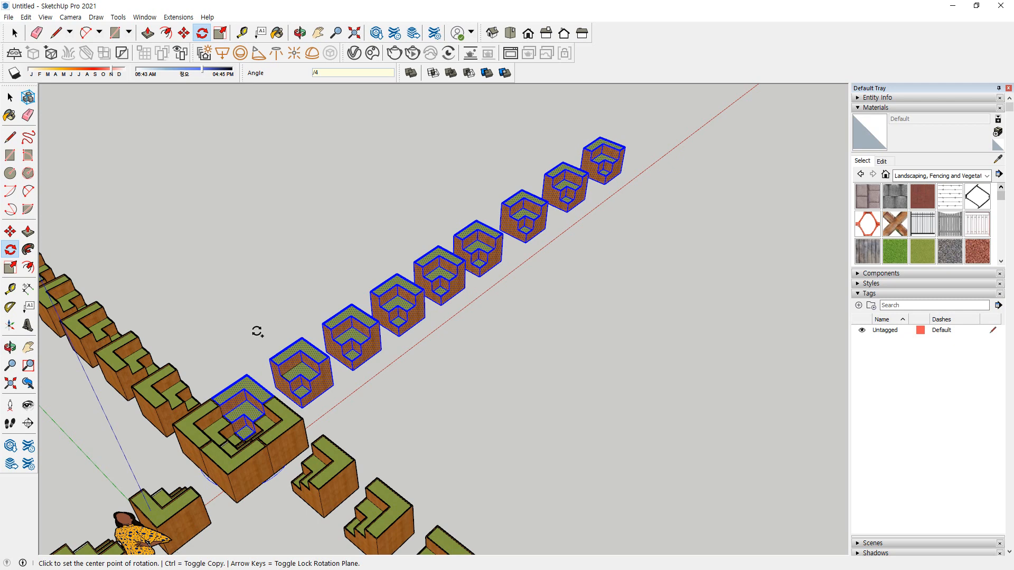
key(ctrl+z)
Delete all the copied blocks and their leftover geometry, keeping only the first stepped block nearest the human figure
key(space)
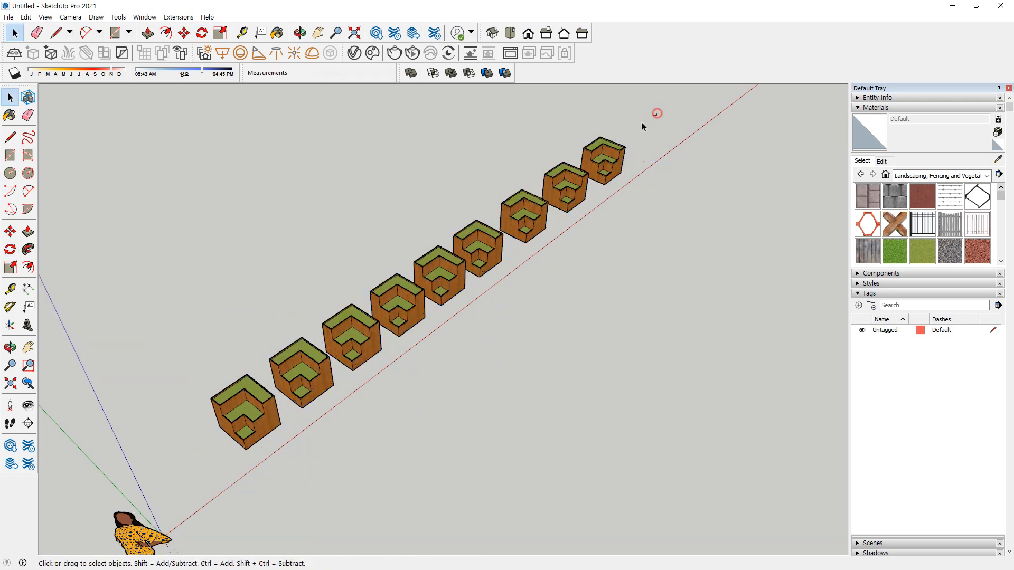
drag(282, 373, 282, 372)
key(Delete)
middle_drag(286, 370, 424, 296)
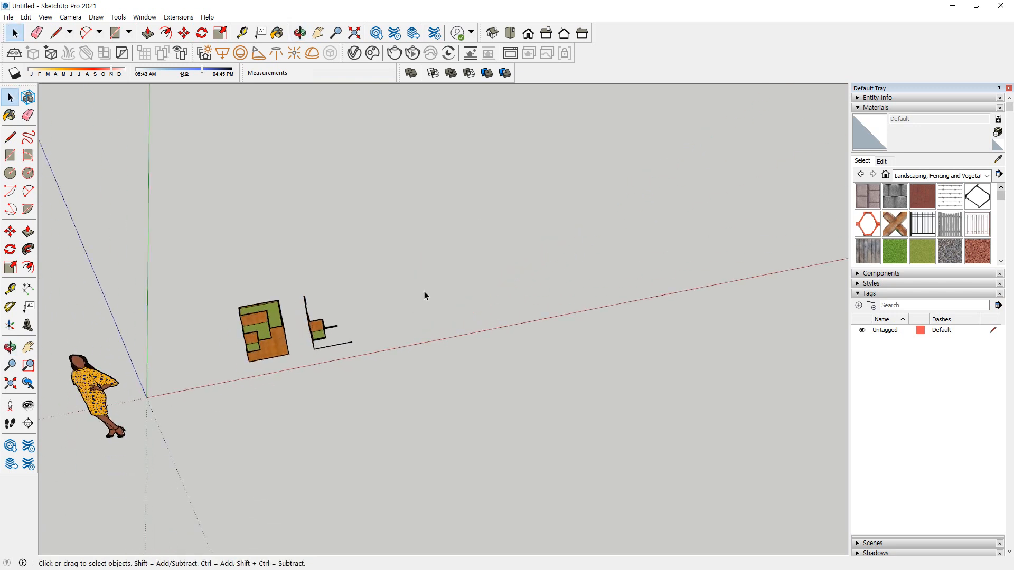
drag(303, 374, 303, 375)
key(Delete)
Select all connected geometry of the remaining stepped block and activate the Scale tool on it
scroll(265, 347, up, 5)
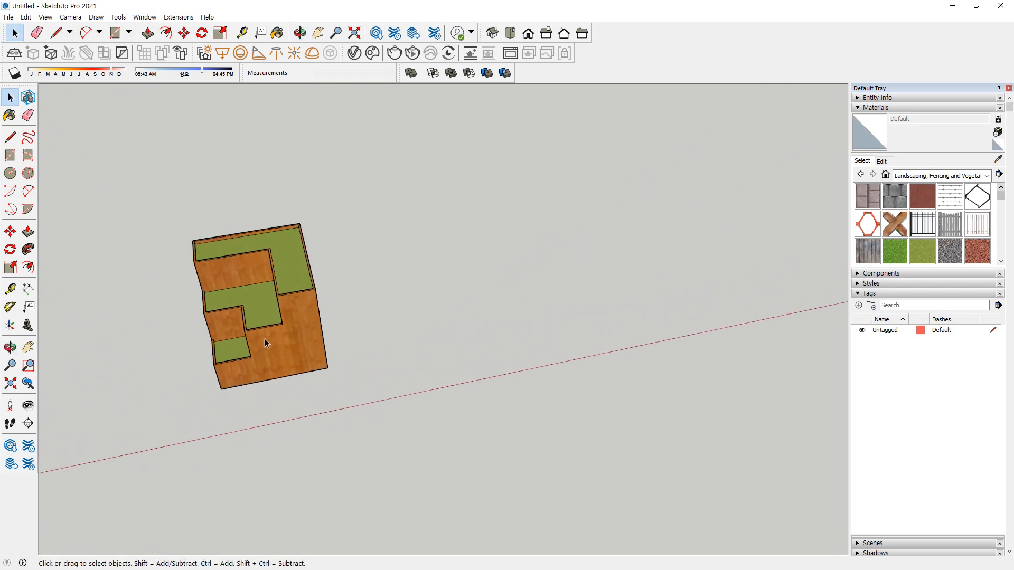
triple_click(216, 324)
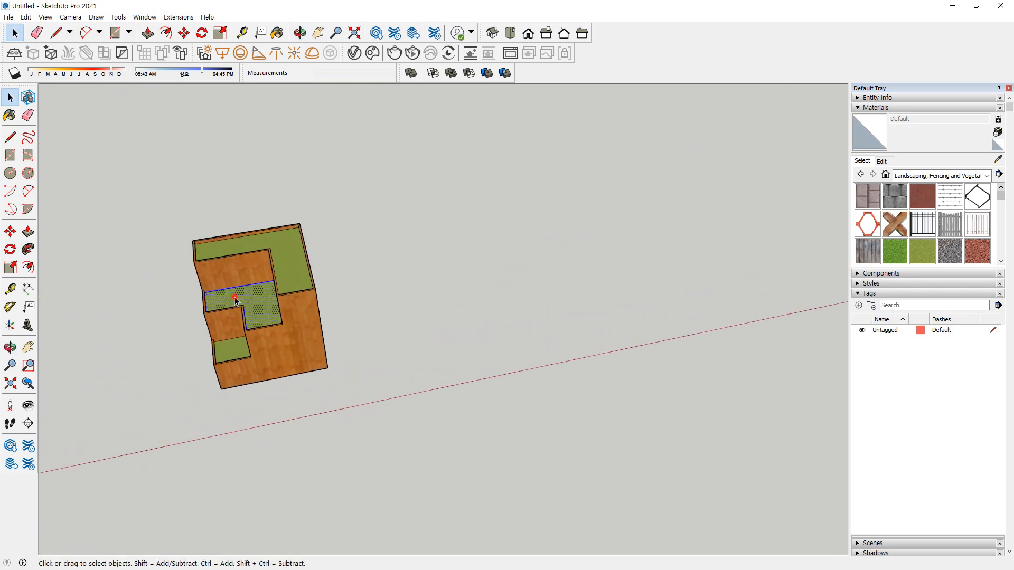
click(10, 268)
scroll(252, 272, up, 2)
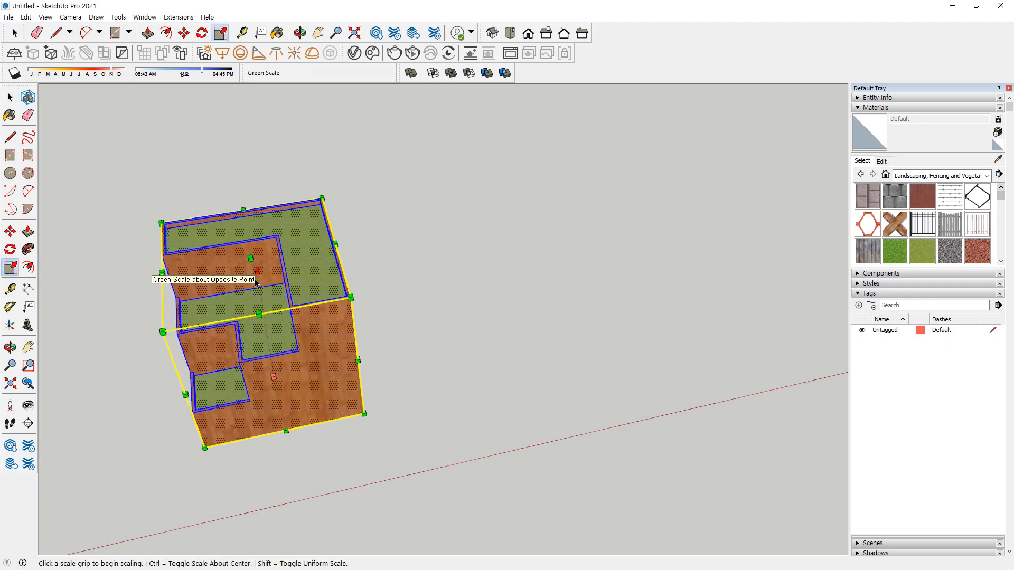
middle_drag(411, 366, 174, 351)
shift+middle_drag(405, 290, 334, 358)
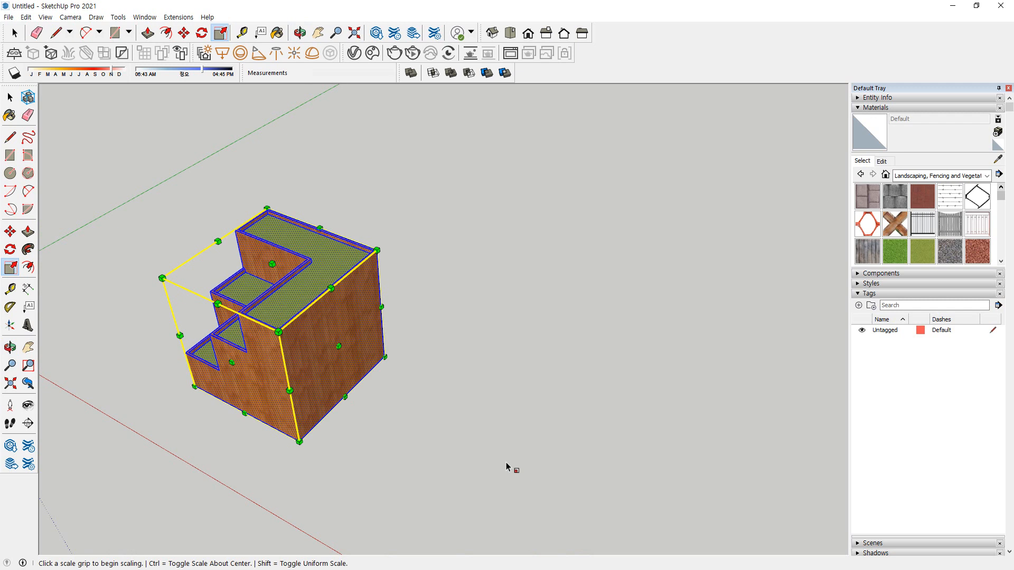
key(ctrl)
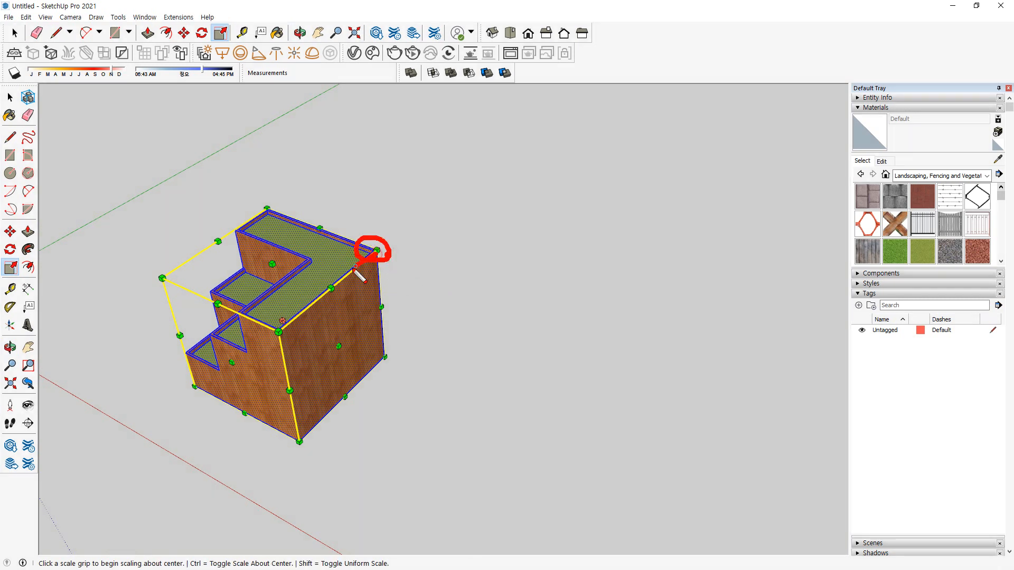
mouse_move(355, 267)
mouse_down()
mouse_move(178, 392)
mouse_move(211, 379)
mouse_up()
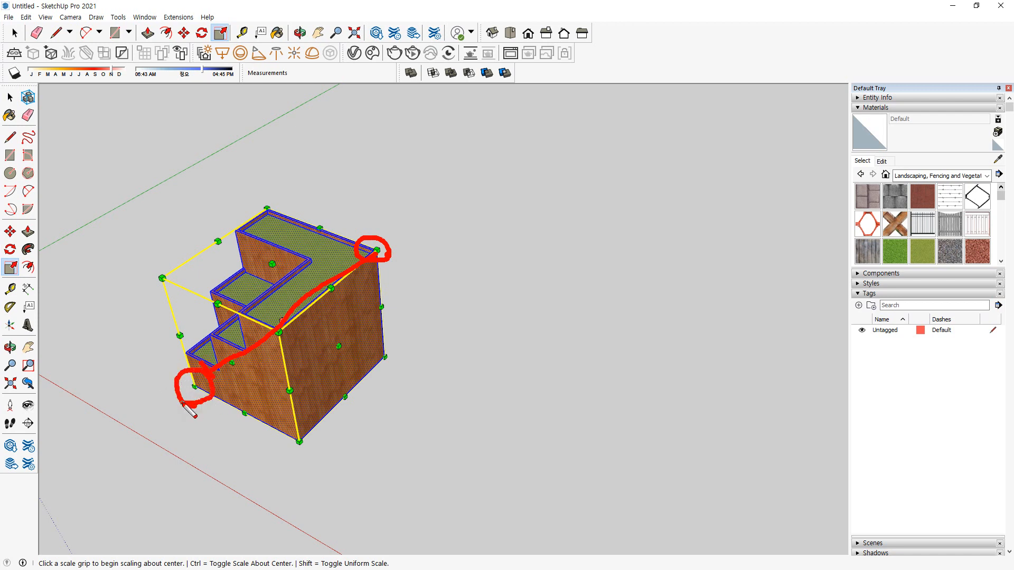
key(Escape)
key(ctrl)
click(377, 250)
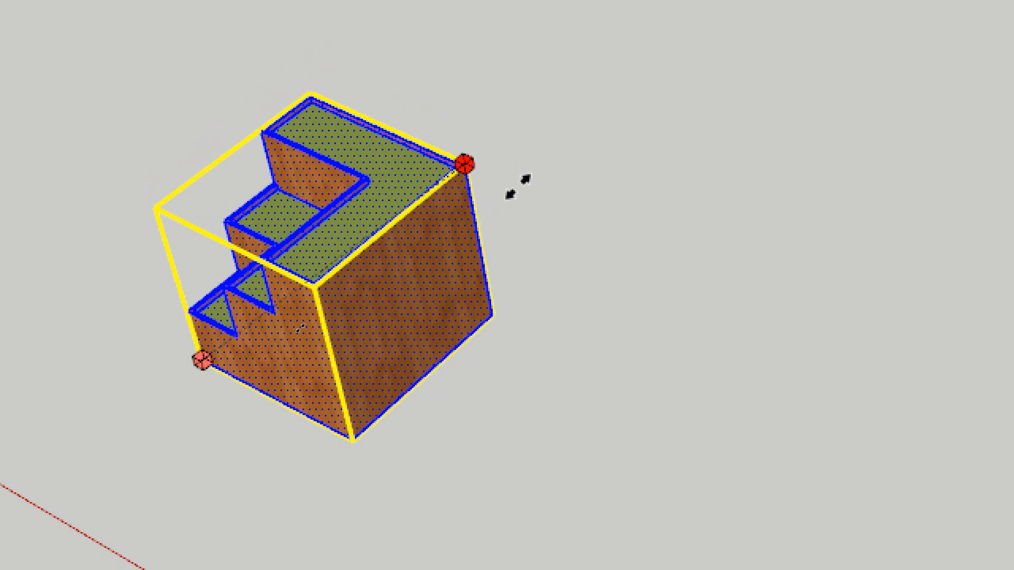
key(Escape)
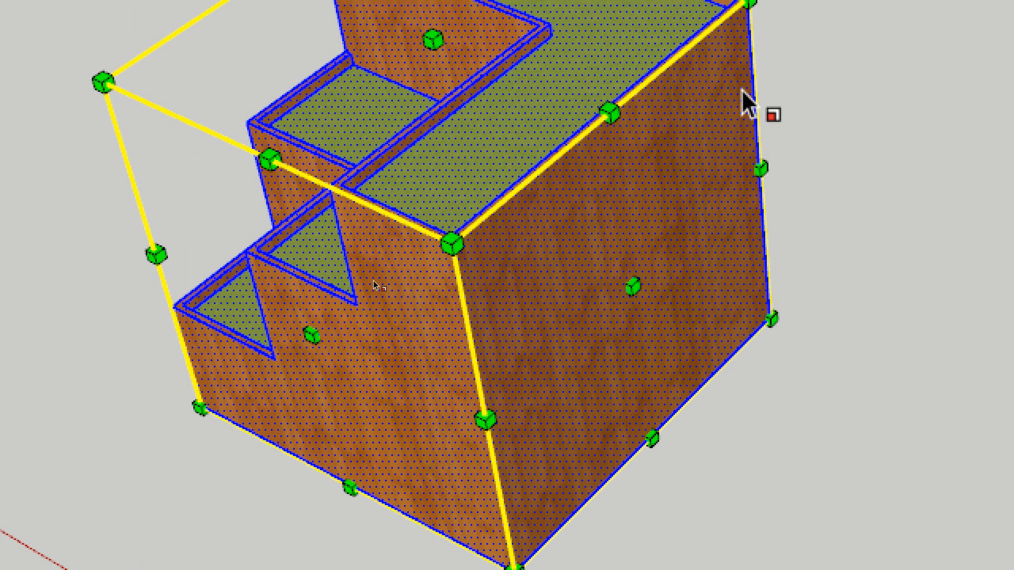
Scale the whole block uniformly by a factor of 2 from an upper corner about the diagonally opposite bottom corner
scroll(743, 46, down, 2)
middle_drag(634, 185, 781, 379)
middle_drag(593, 470, 566, 301)
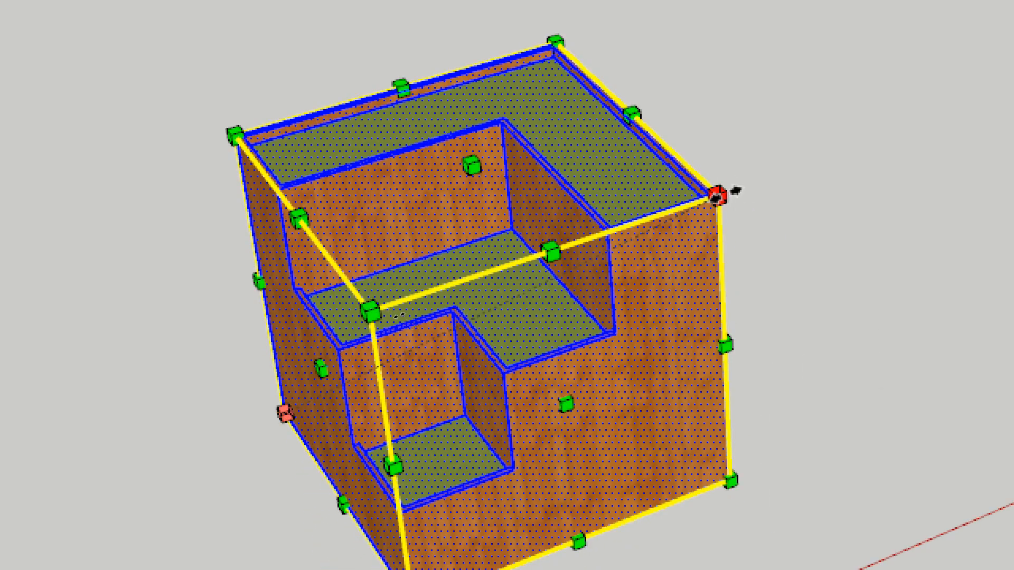
drag(721, 194, 649, 205)
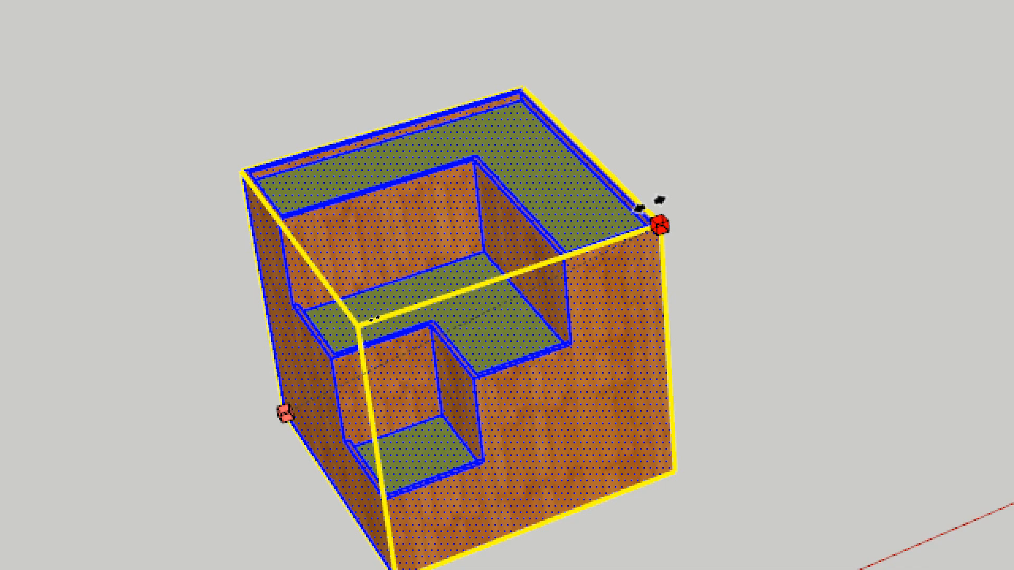
text(2)
key(Return)
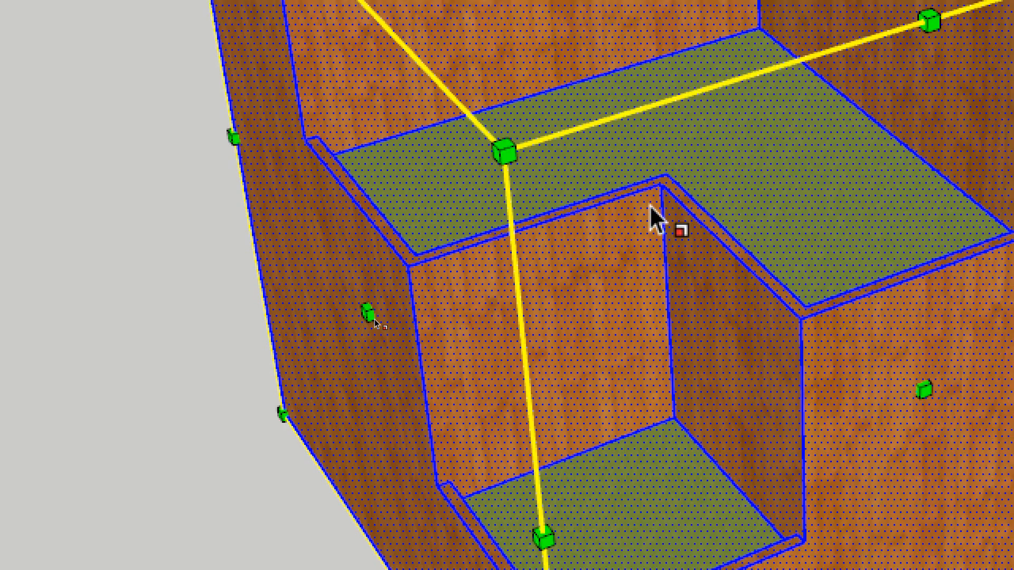
scroll(650, 208, down, 4)
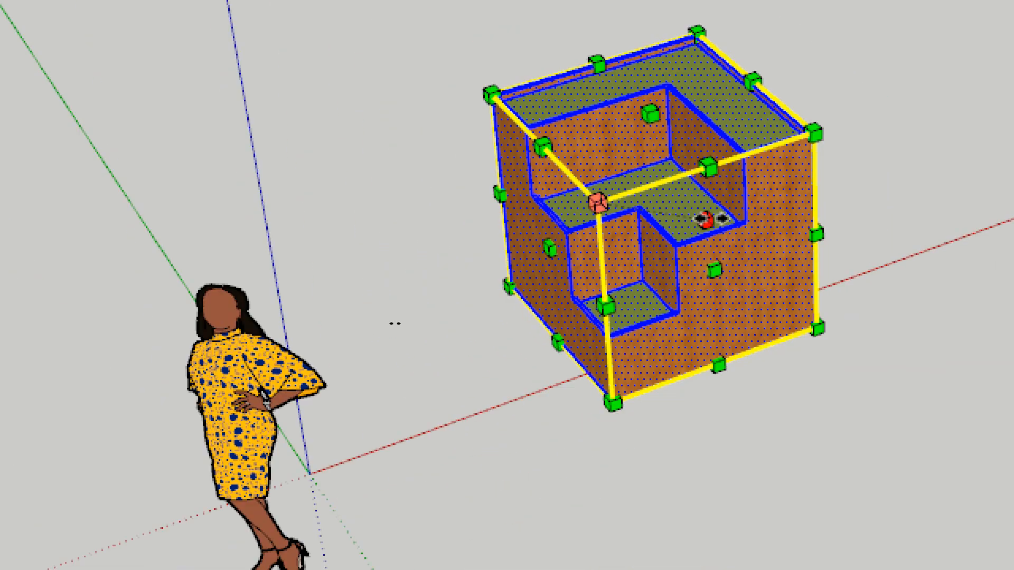
middle_drag(706, 219, 482, 240)
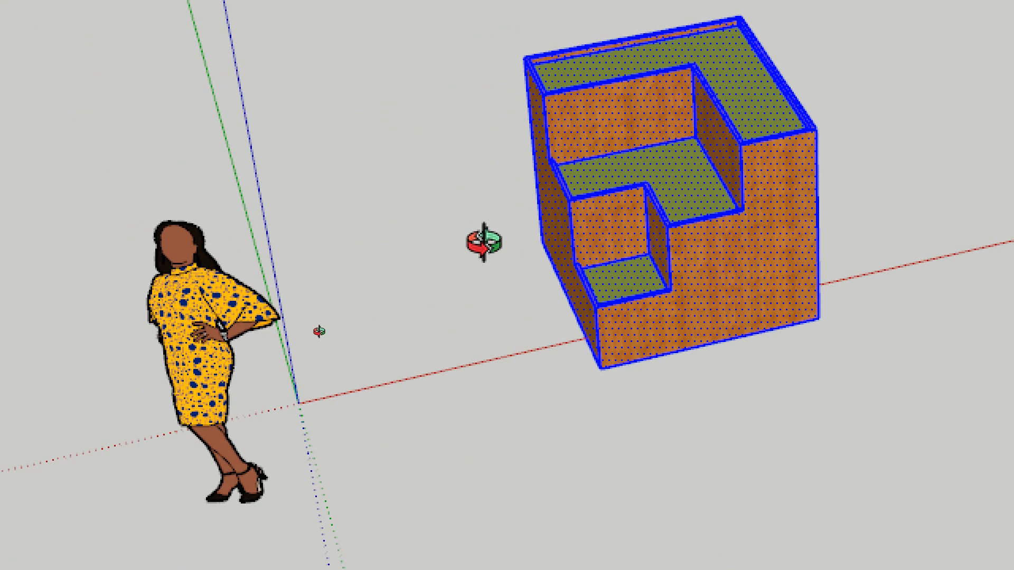
middle_drag(584, 306, 21, 338)
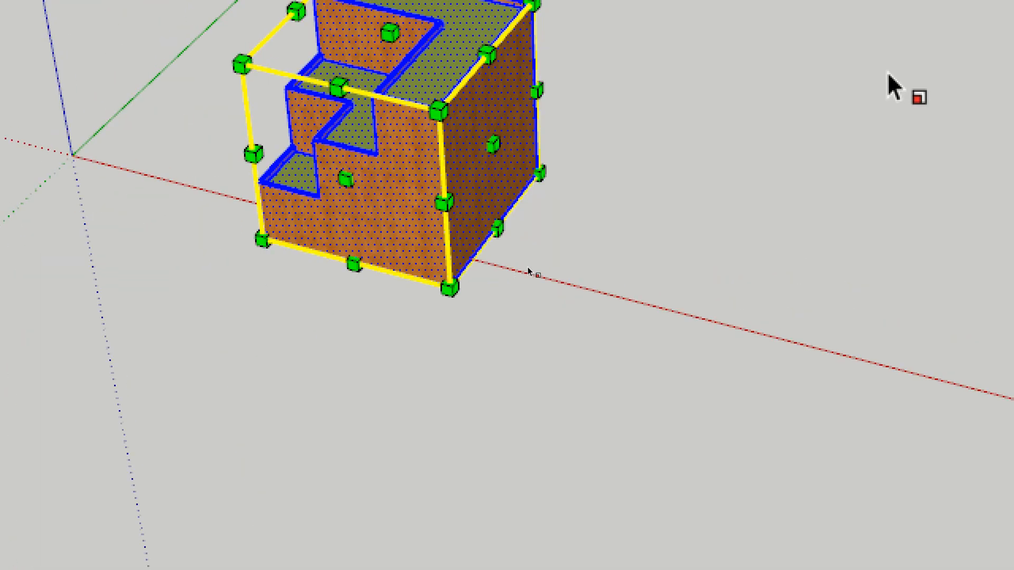
shift+middle_drag(705, 66, 527, 186)
drag(333, 291, 708, 378)
key(Escape)
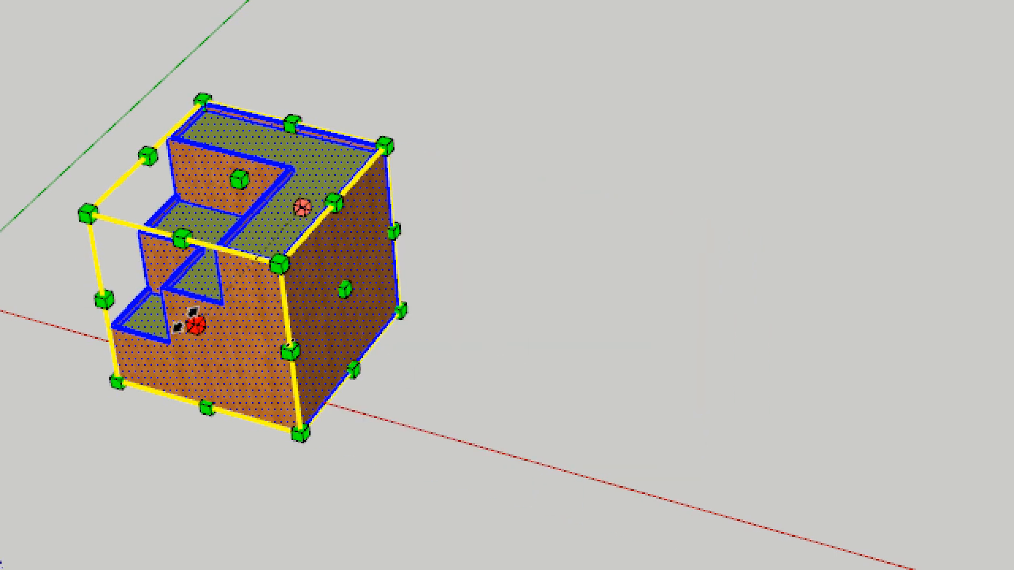
mouse_move(182, 327)
mouse_down()
mouse_move(119, 402)
mouse_move(226, 288)
mouse_move(197, 324)
mouse_up()
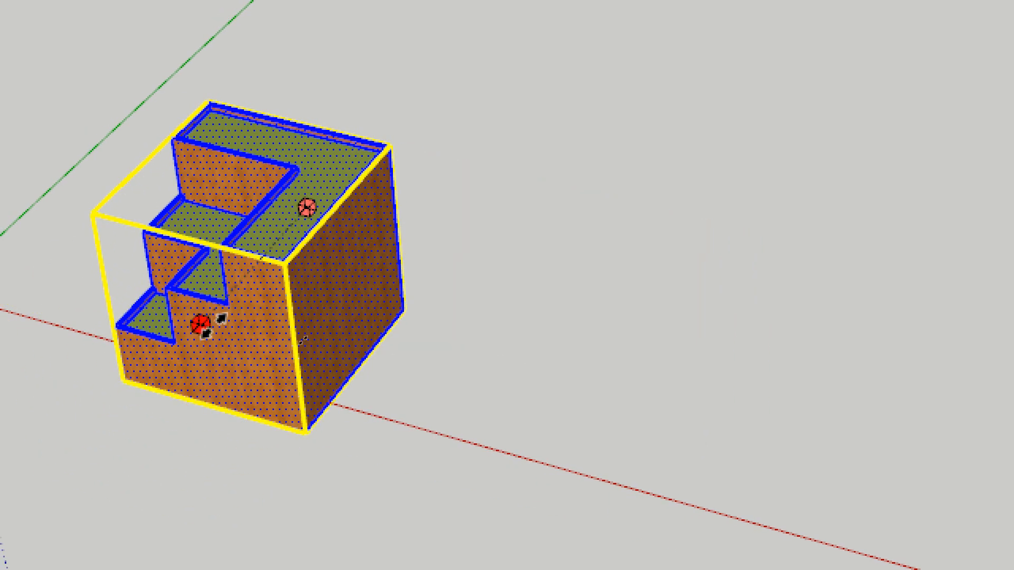
key(Escape)
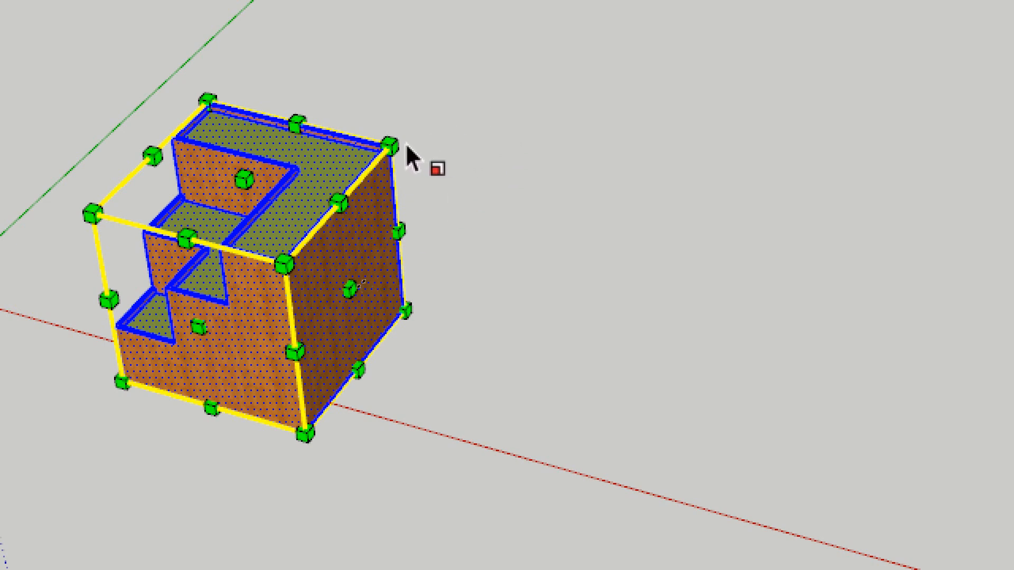
Scale the block uniformly about its centre by an upper corner grip, shrinking it and enlarging it again freehand
drag(393, 142, 337, 208)
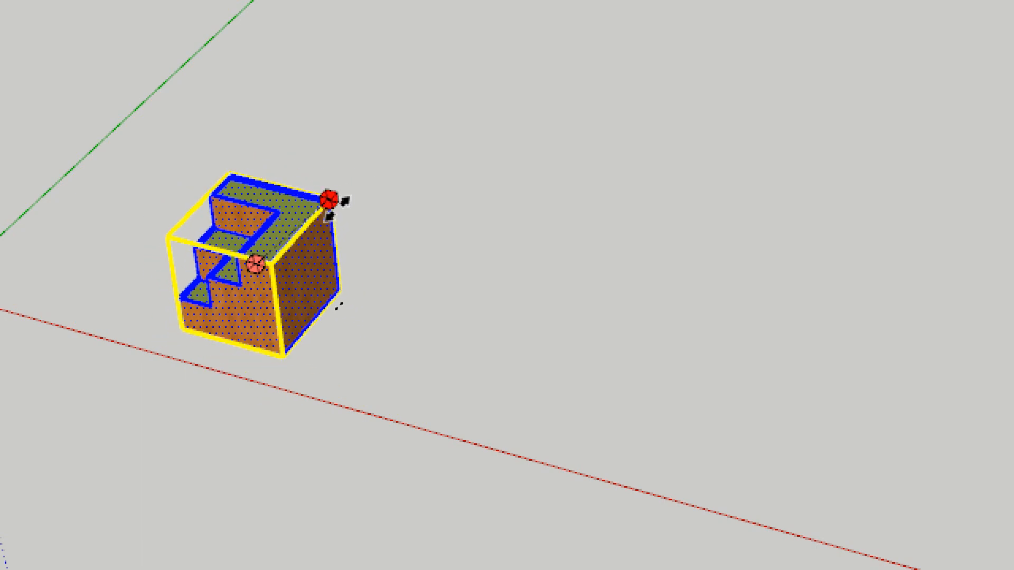
drag(328, 199, 390, 192)
middle_drag(233, 310, 720, 285)
shift+middle_drag(328, 419, 509, 163)
key(s)
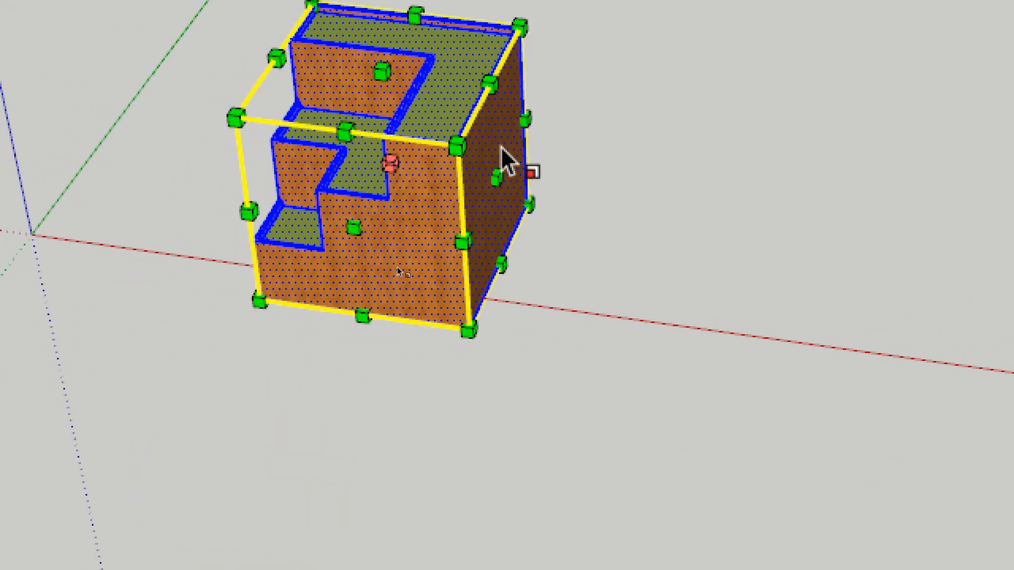
Mirror the block along the red axis about its opposite side face using a scale factor of -1
drag(502, 182, 518, 209)
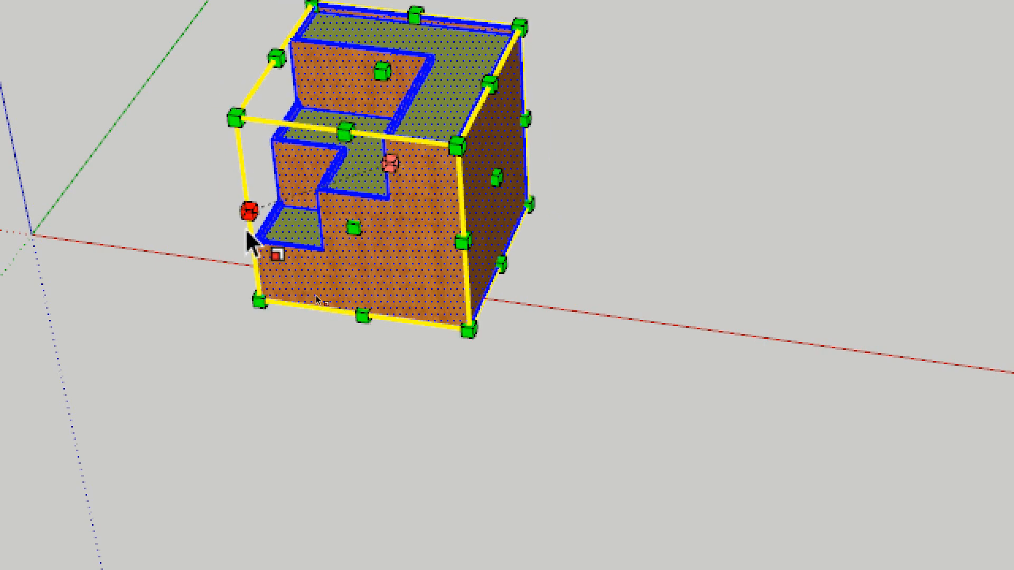
mouse_move(356, 223)
ctrl+mouse_down()
mouse_move(317, 293)
mouse_move(390, 222)
mouse_move(370, 199)
mouse_move(364, 206)
mouse_move(373, 195)
mouse_move(340, 247)
mouse_move(361, 214)
ctrl+mouse_up()
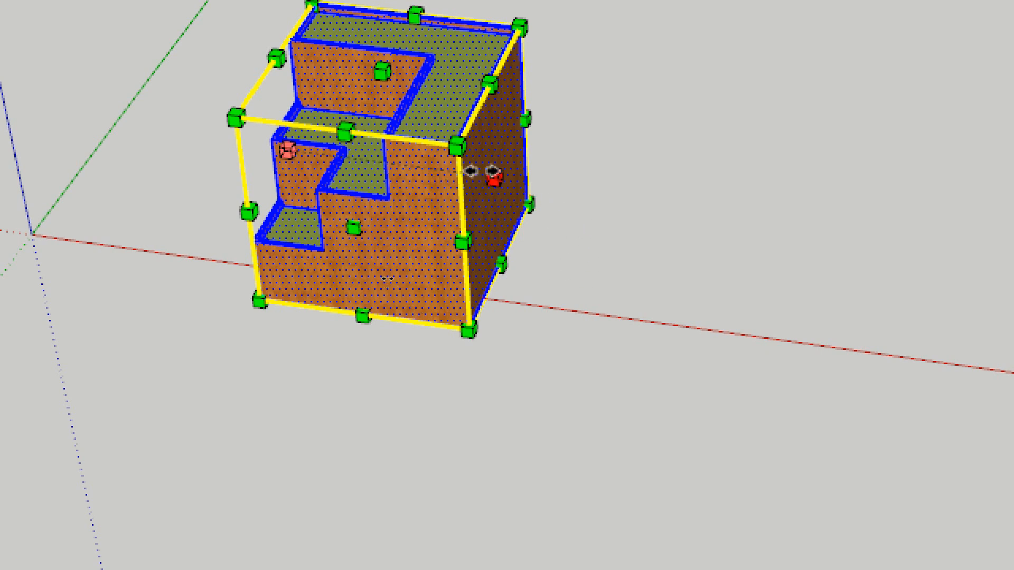
mouse_move(496, 177)
mouse_down()
mouse_move(465, 174)
mouse_move(493, 177)
mouse_up()
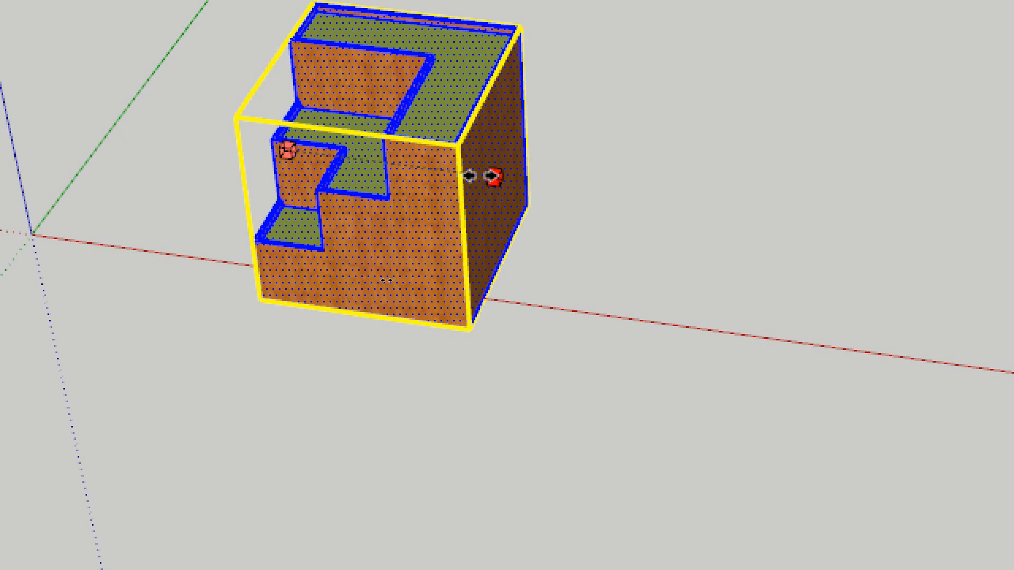
text(-1)
key(Return)
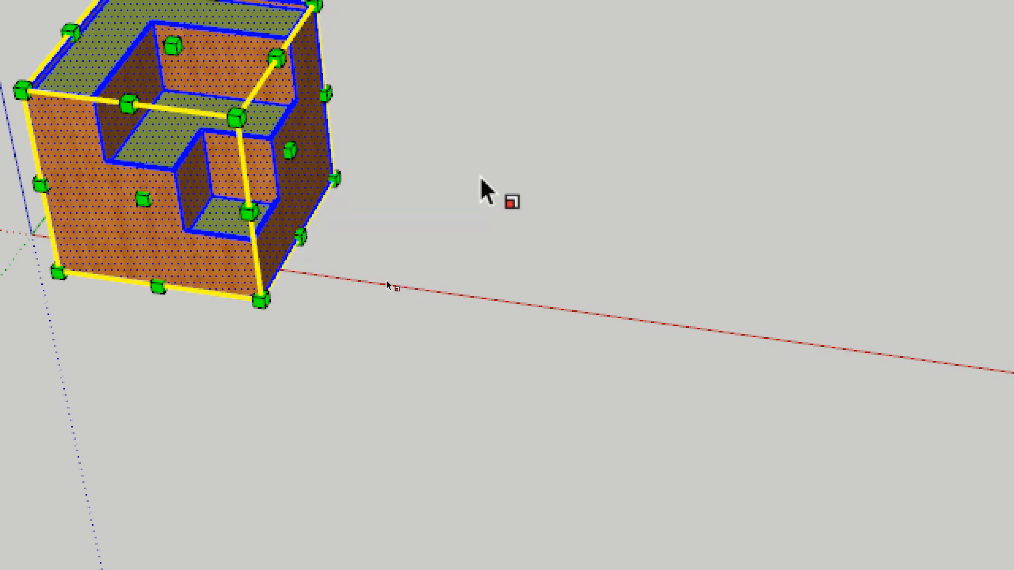
Flip the mirrored block back along the red axis from the face nearest the human figure with scale factor -1
scroll(480, 177, down, 1)
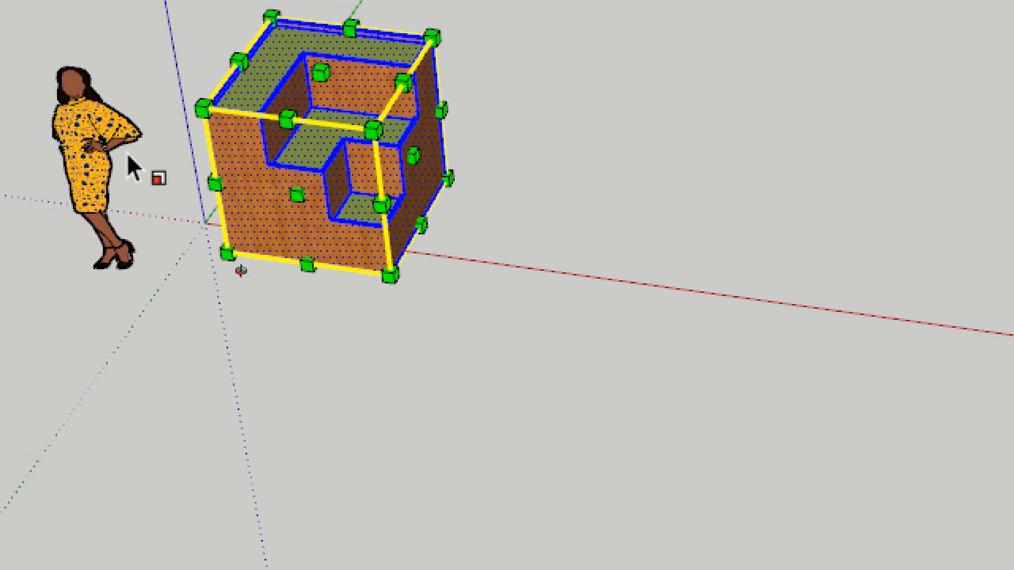
middle_drag(127, 159, 449, 246)
middle_drag(145, 289, 159, 419)
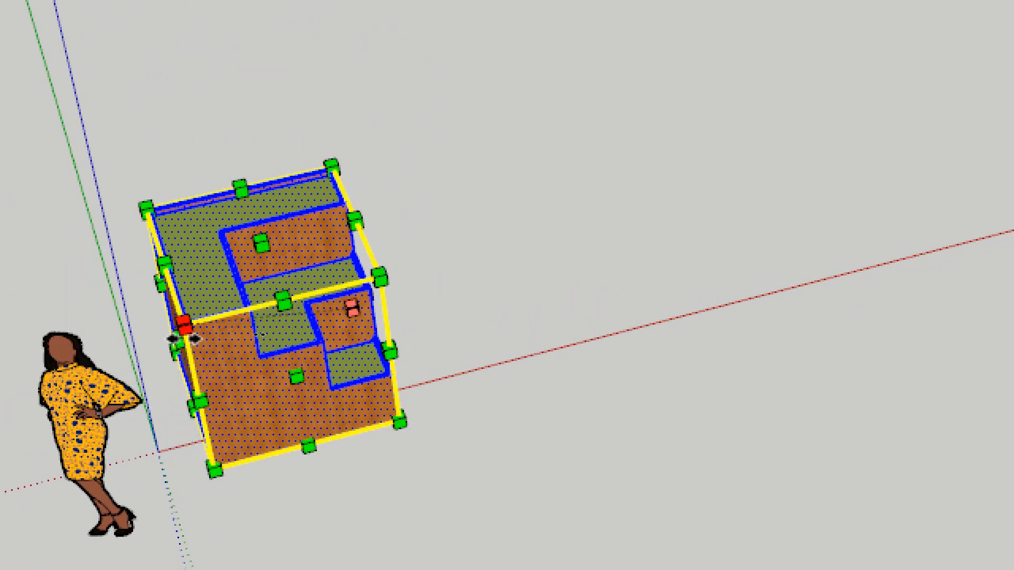
middle_drag(182, 341, 380, 319)
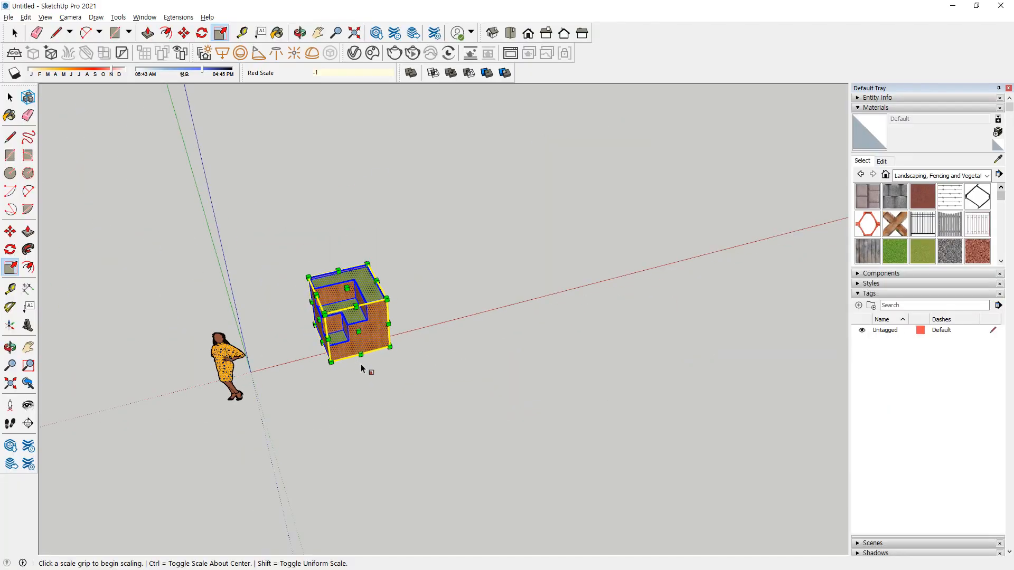
Mirror the block along the red axis once more with scale factor -1 from the face farthest from the human figure
middle_drag(361, 364, 161, 300)
scroll(460, 323, up, 5)
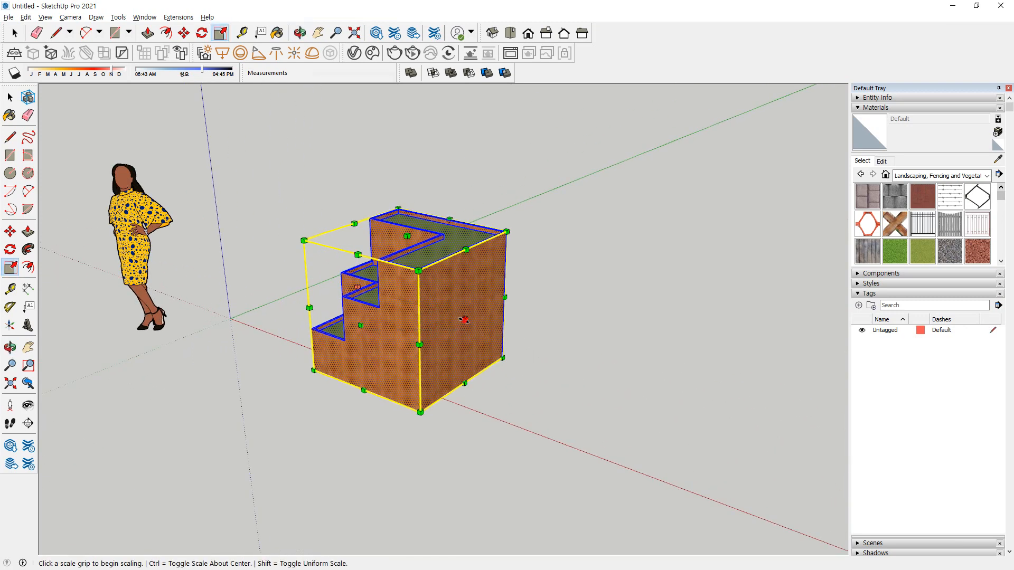
click(464, 320)
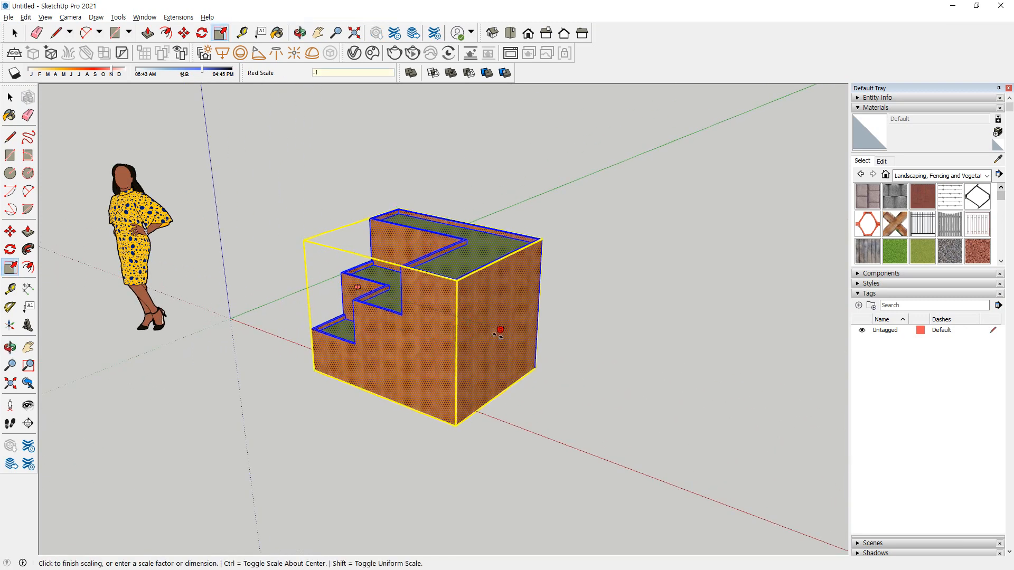
key(Return)
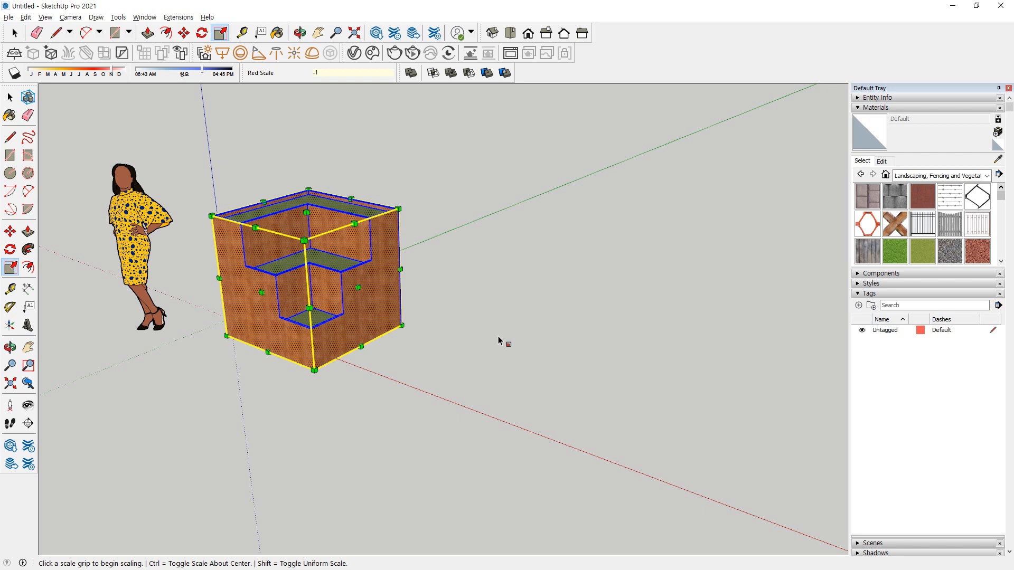
key(space)
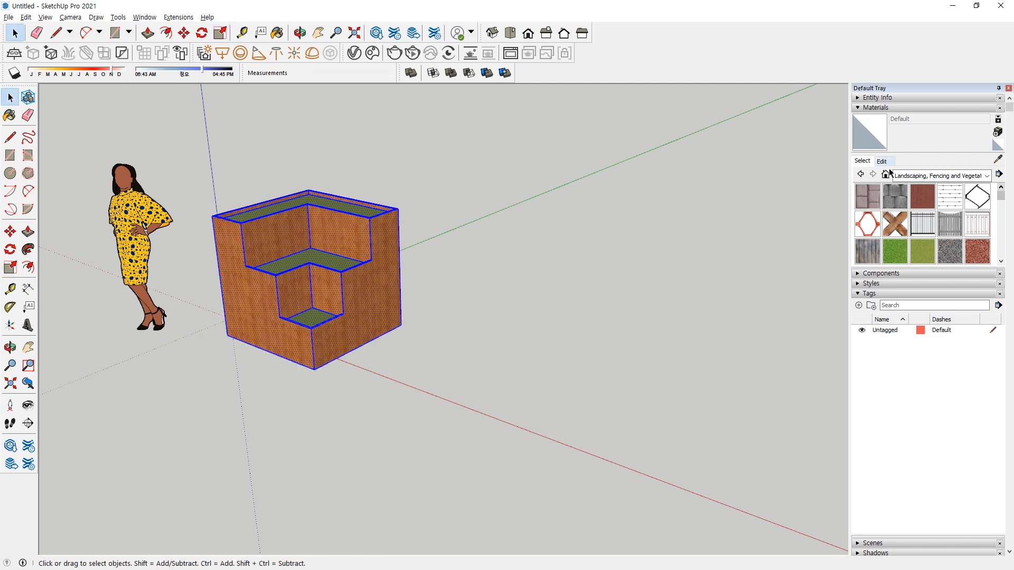
middle_drag(724, 93, 726, 254)
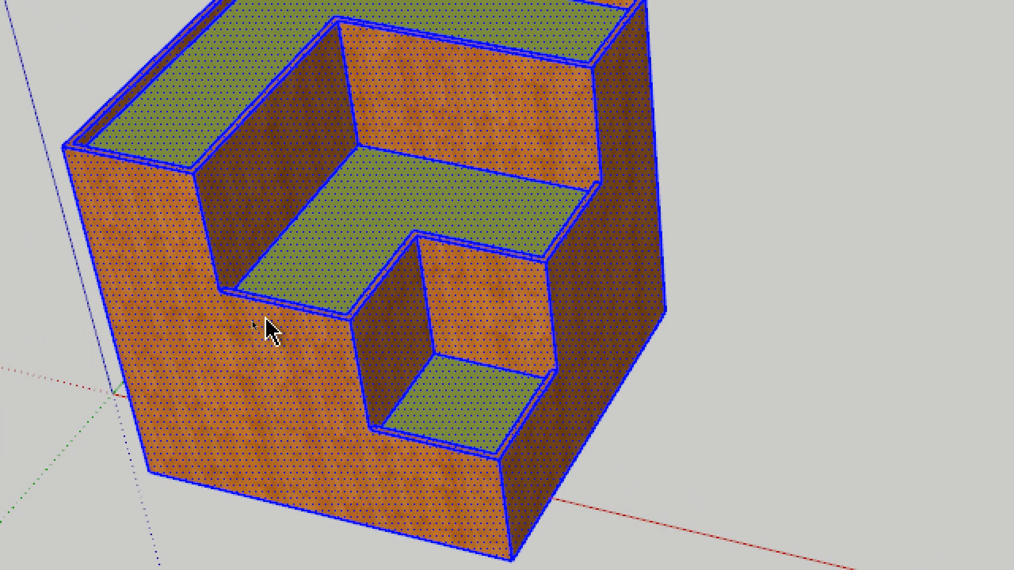
click(434, 99)
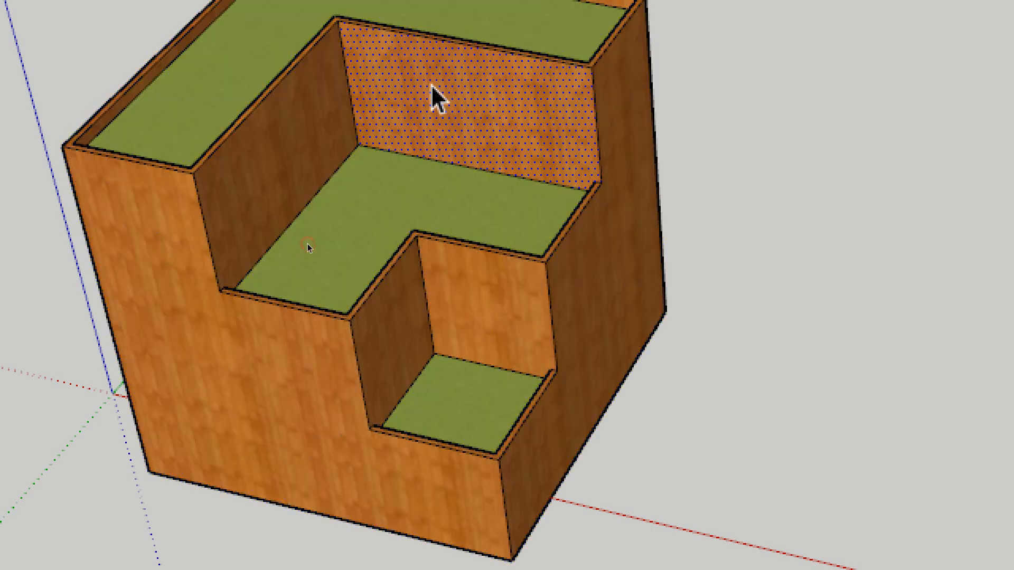
click(374, 164)
triple_click(374, 164)
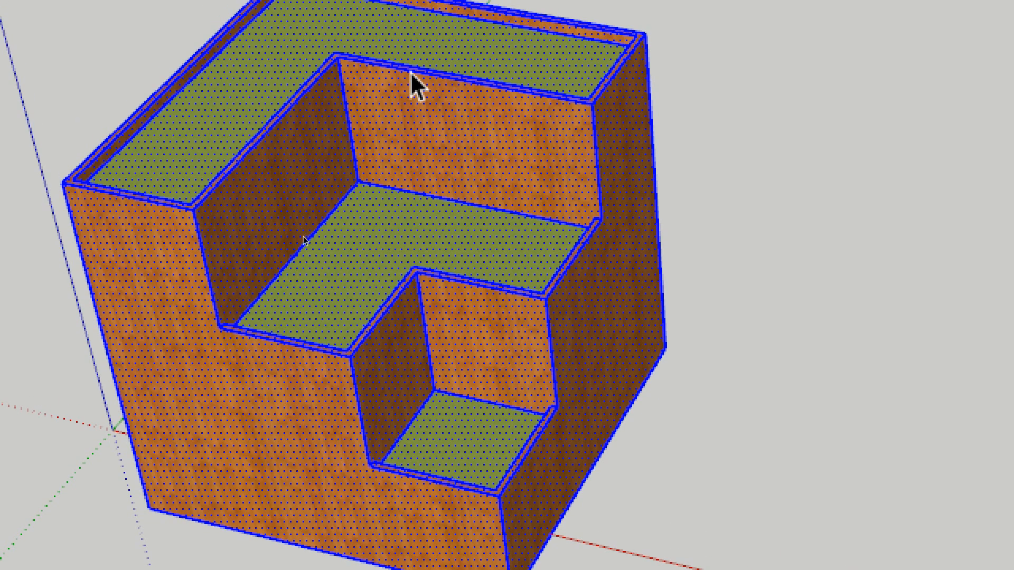
right_click(423, 70)
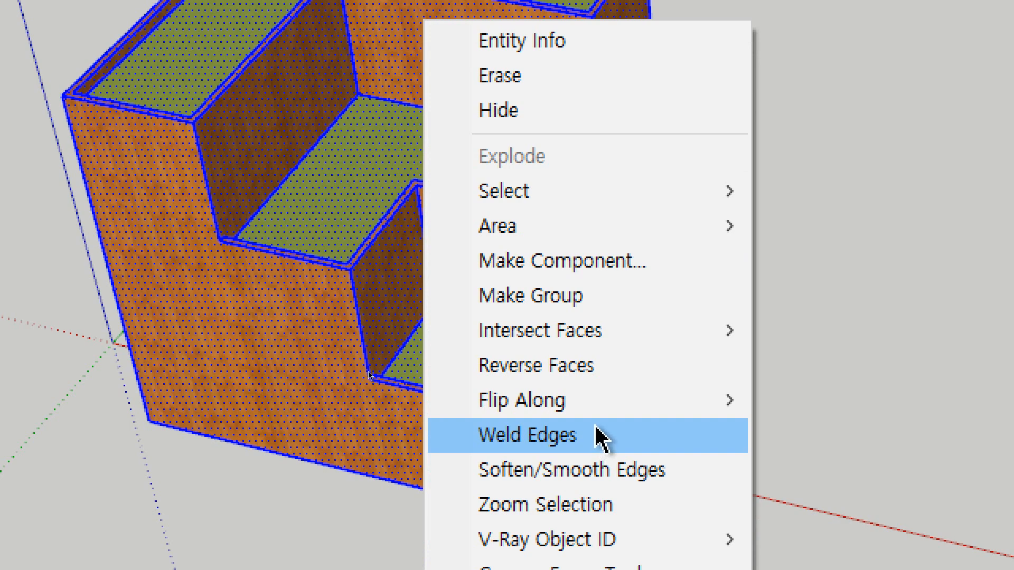
mouse_move(636, 410)
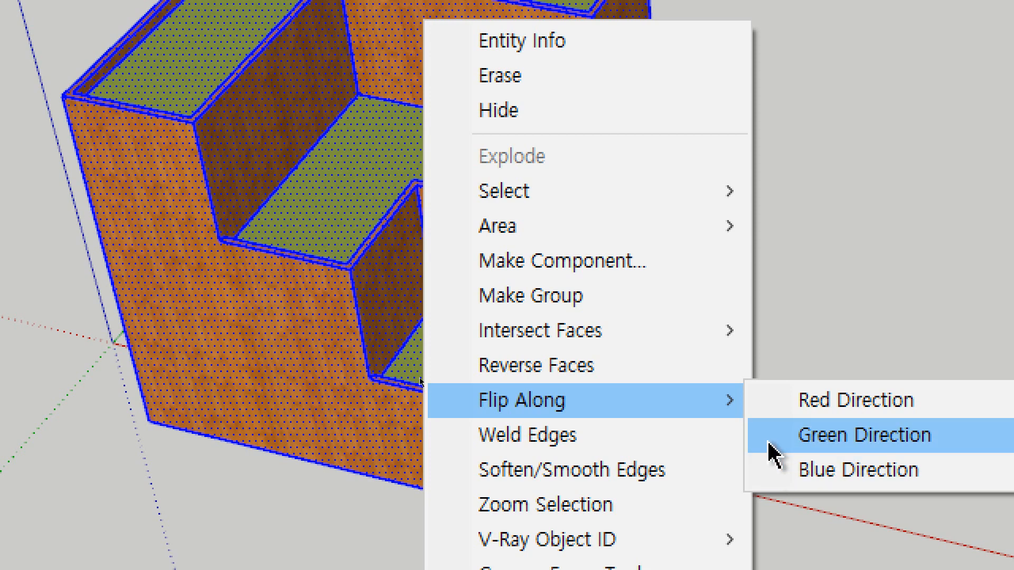
click(276, 492)
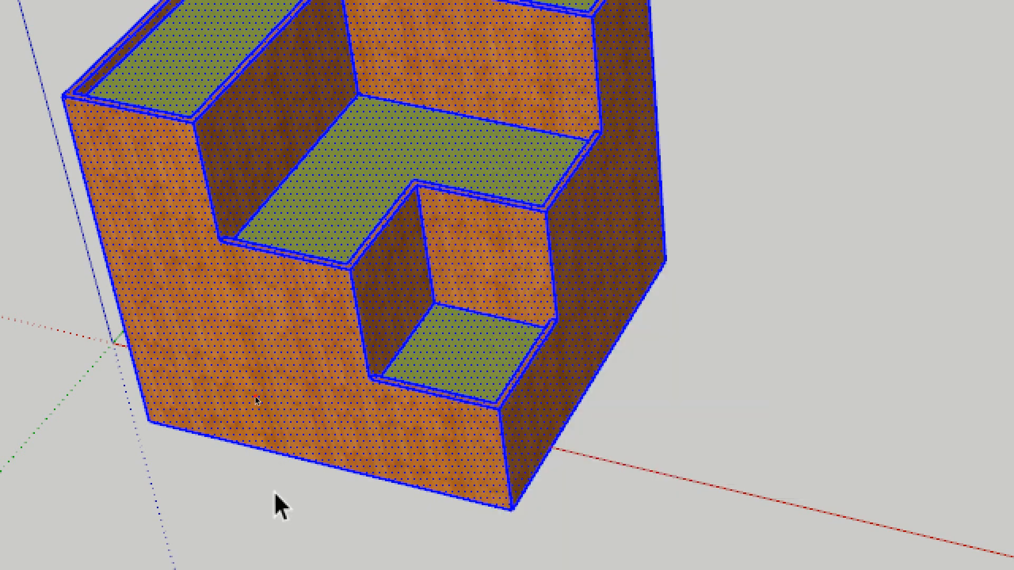
Select the whole stepped block with all its connected faces and edges and flip it along the red direction
click(276, 494)
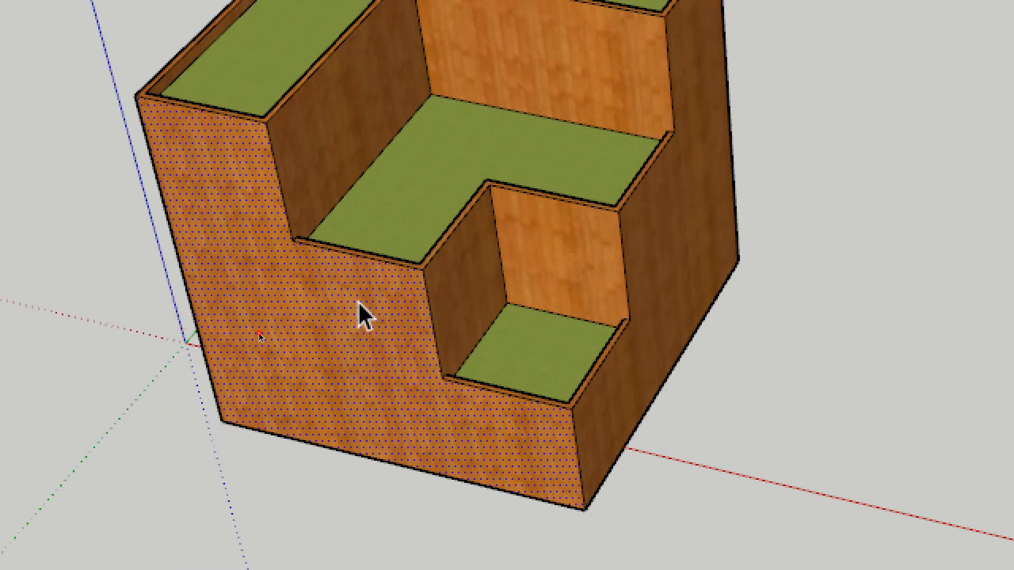
triple_click(278, 317)
right_click(276, 317)
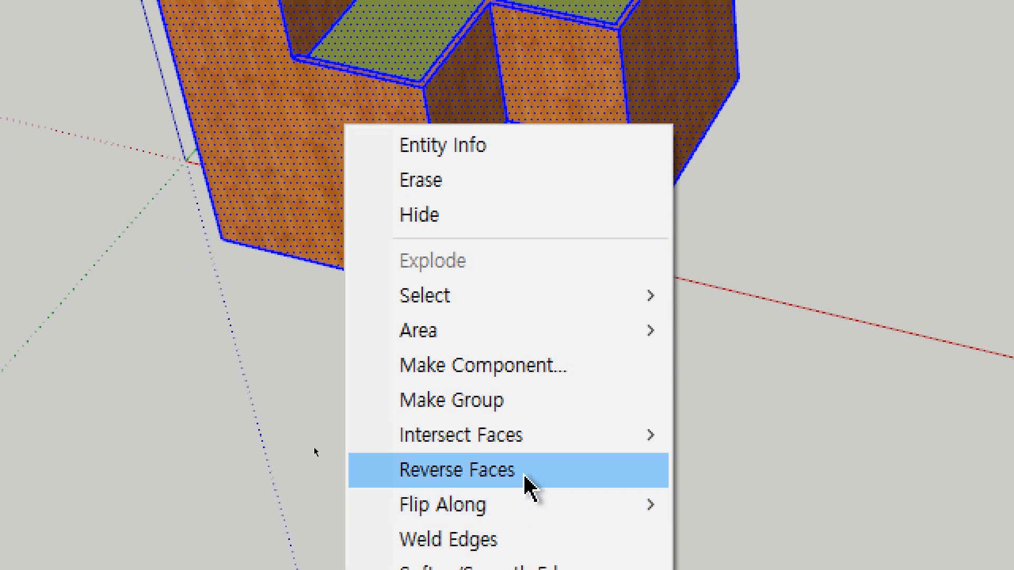
mouse_move(528, 506)
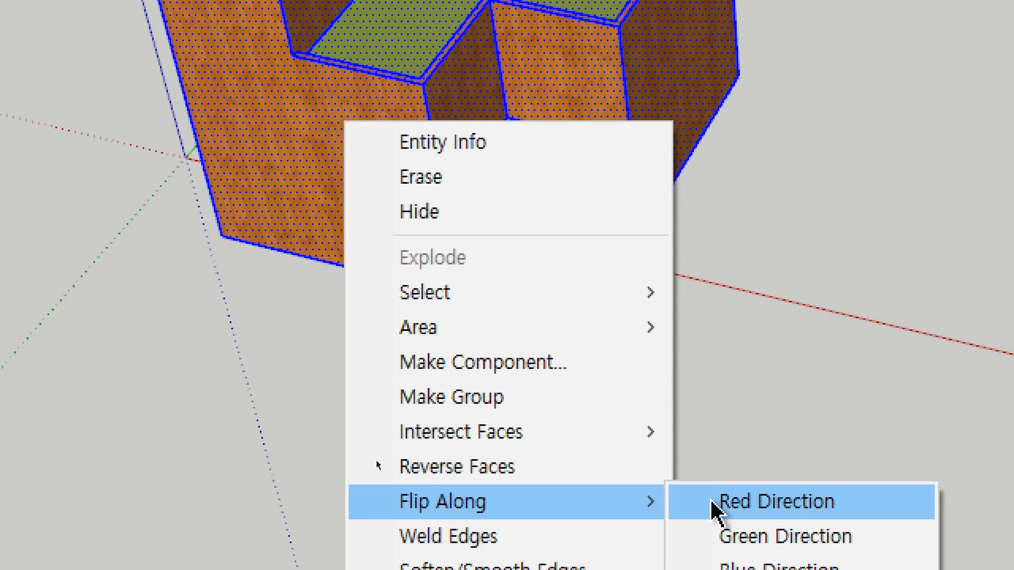
click(716, 510)
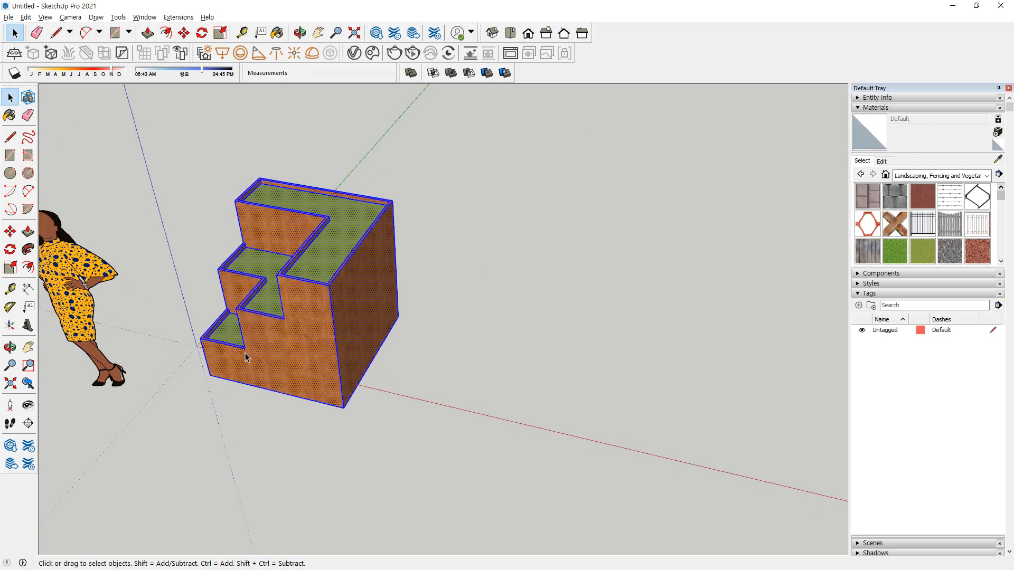
Flip the selected block along the red direction again to restore its original orientation
middle_drag(248, 365, 279, 358)
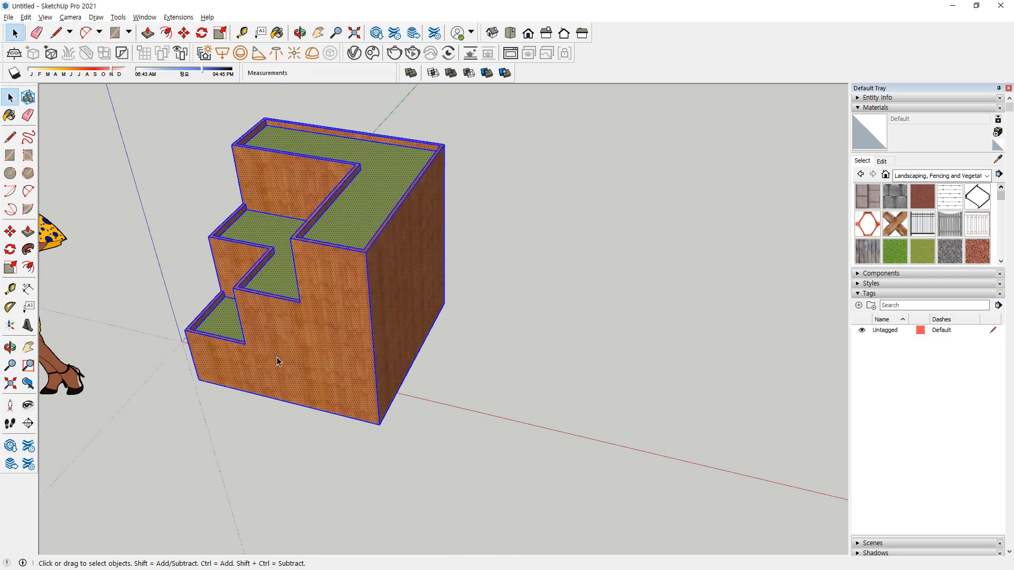
right_click(278, 358)
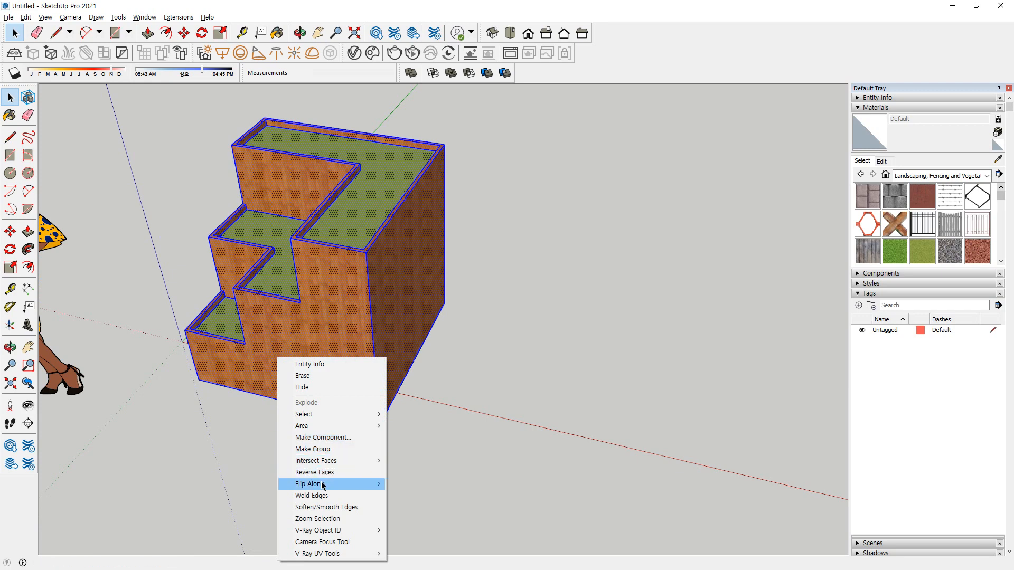
mouse_move(323, 484)
click(414, 484)
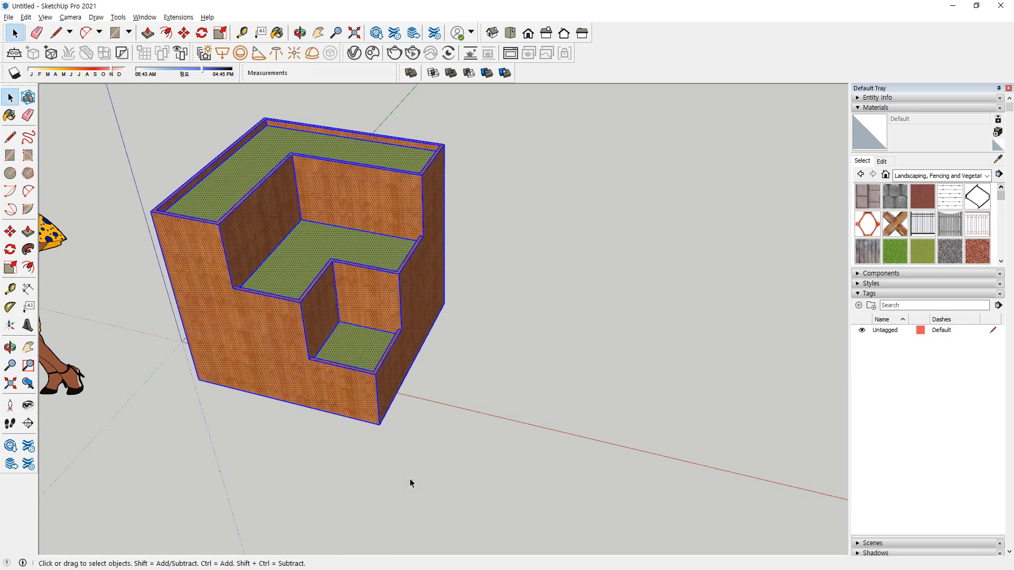
Flip the selected block along the green direction and flip it back along the same direction
right_click(299, 376)
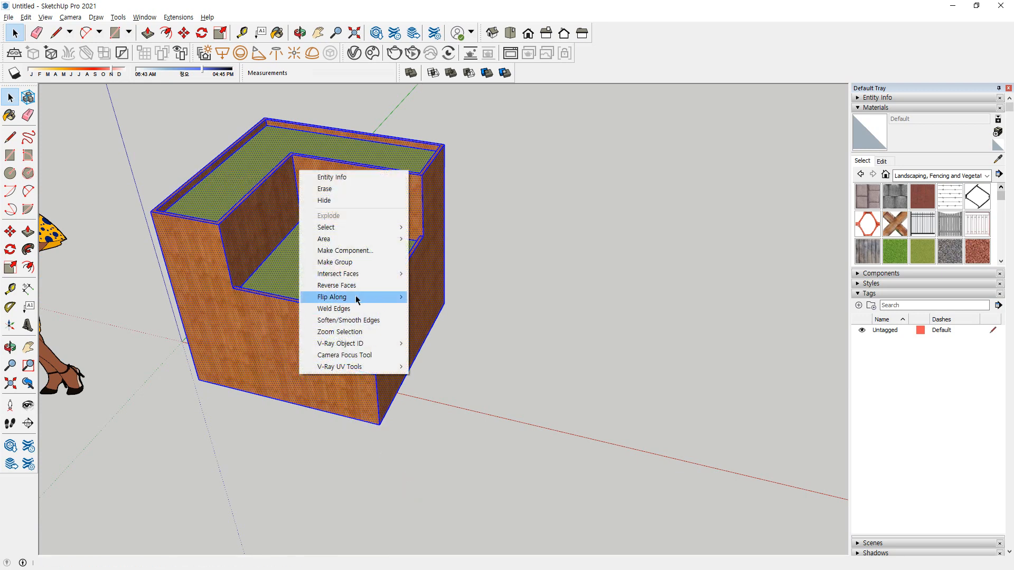
mouse_move(355, 297)
click(452, 310)
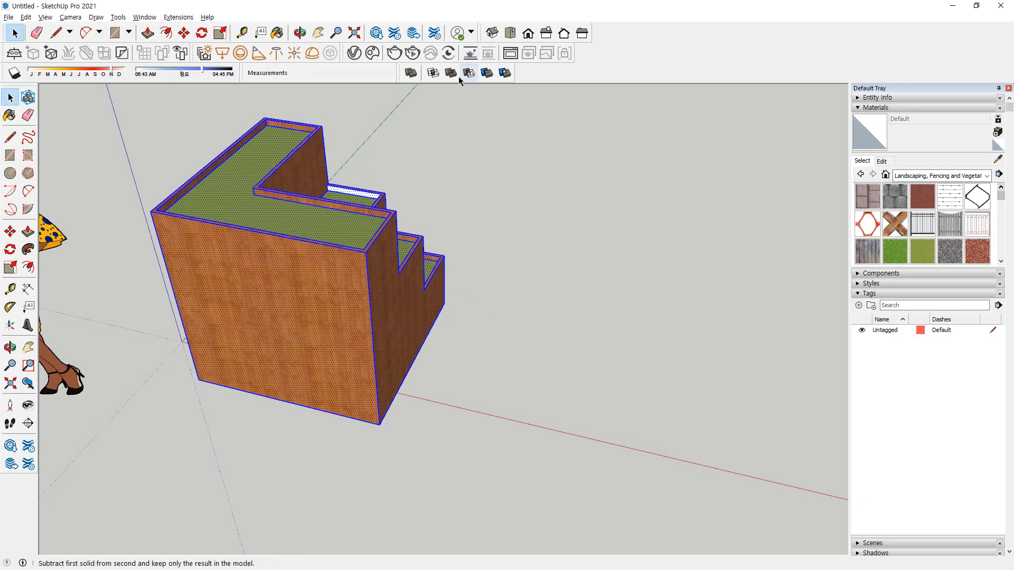
right_click(331, 303)
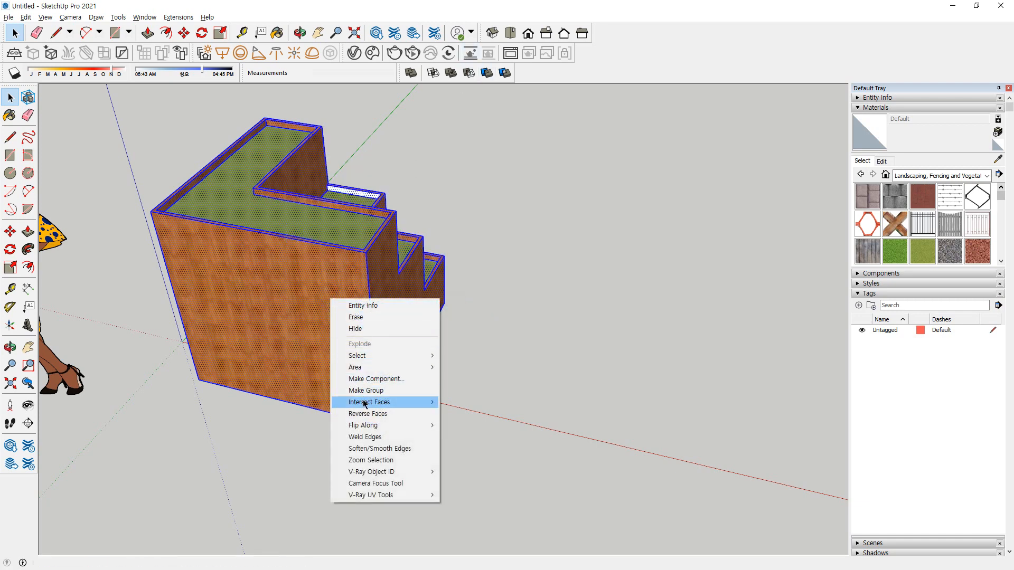
mouse_move(384, 429)
click(472, 437)
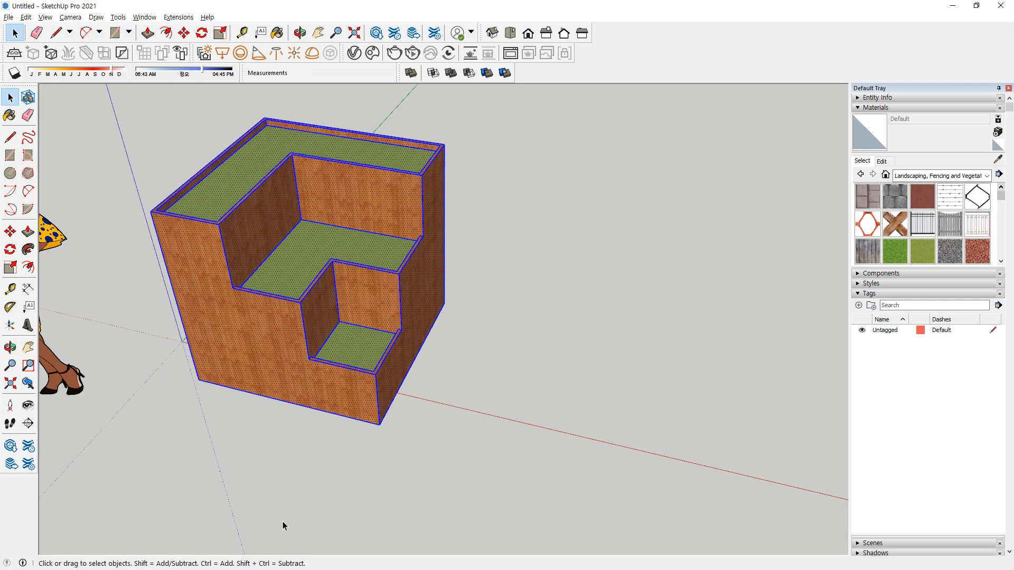
Delete the stepped block and draw a 1600 x 700 mm rectangle on the ground from the origin along the red axis
key(Delete)
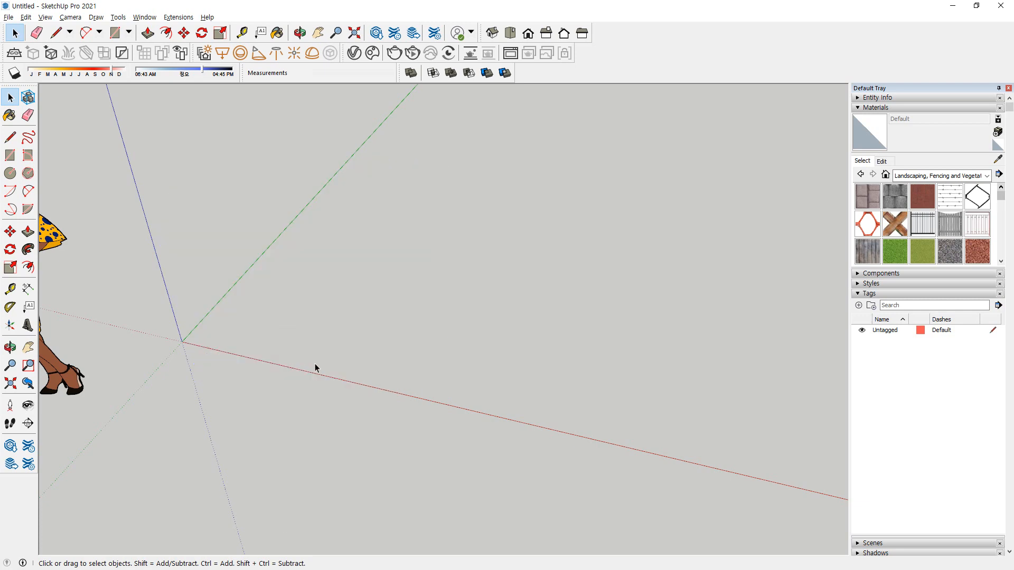
key(r)
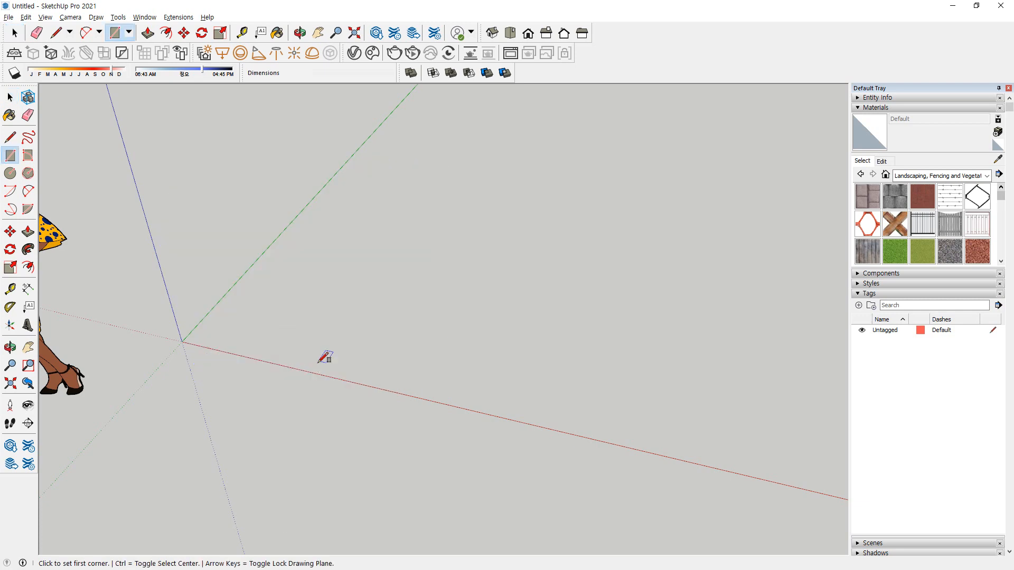
click(182, 342)
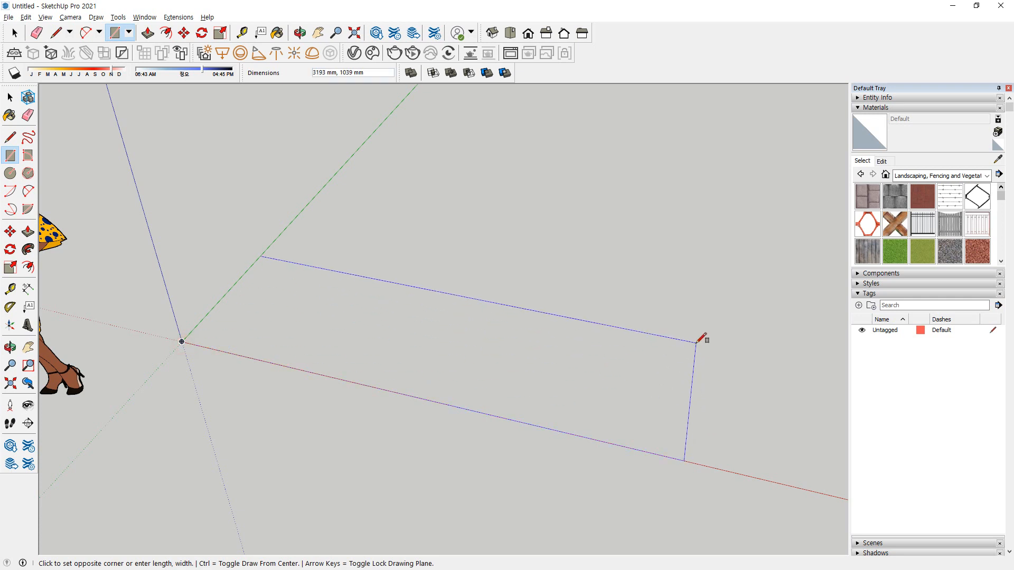
text(1600,700)
key(Return)
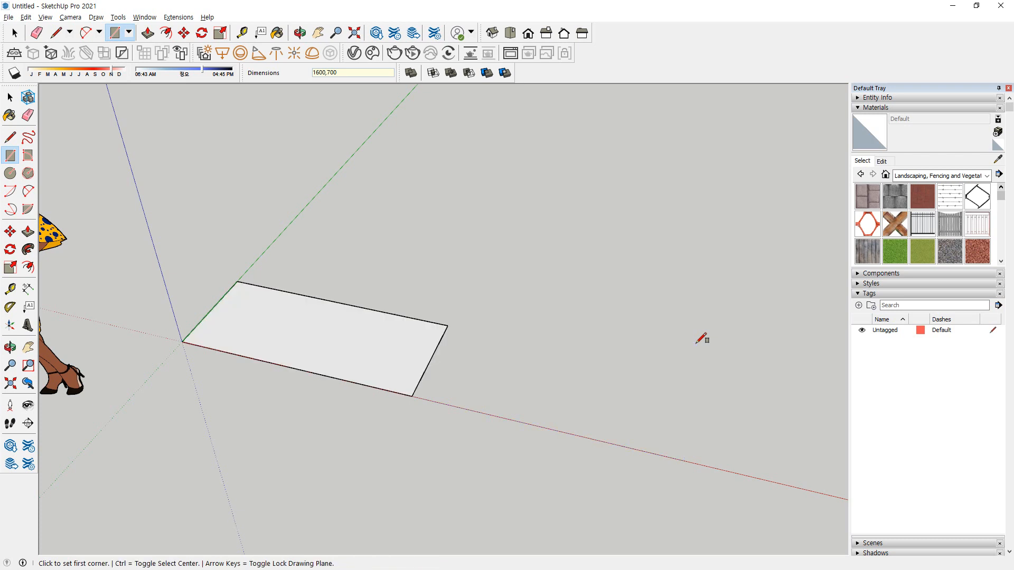
Extrude the rectangle upward 450 mm with Push/Pull to form a box
key(p)
click(385, 358)
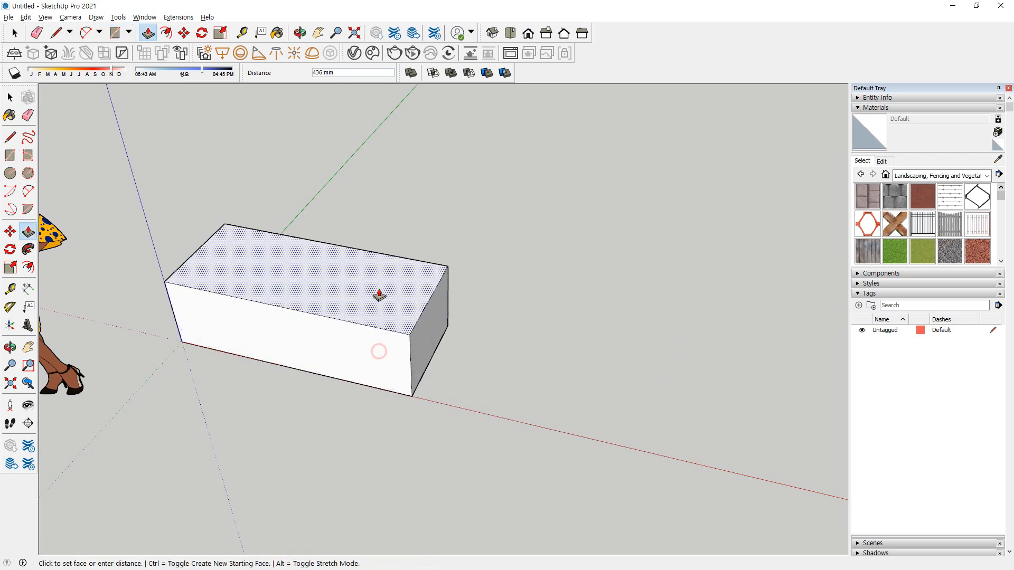
text(450)
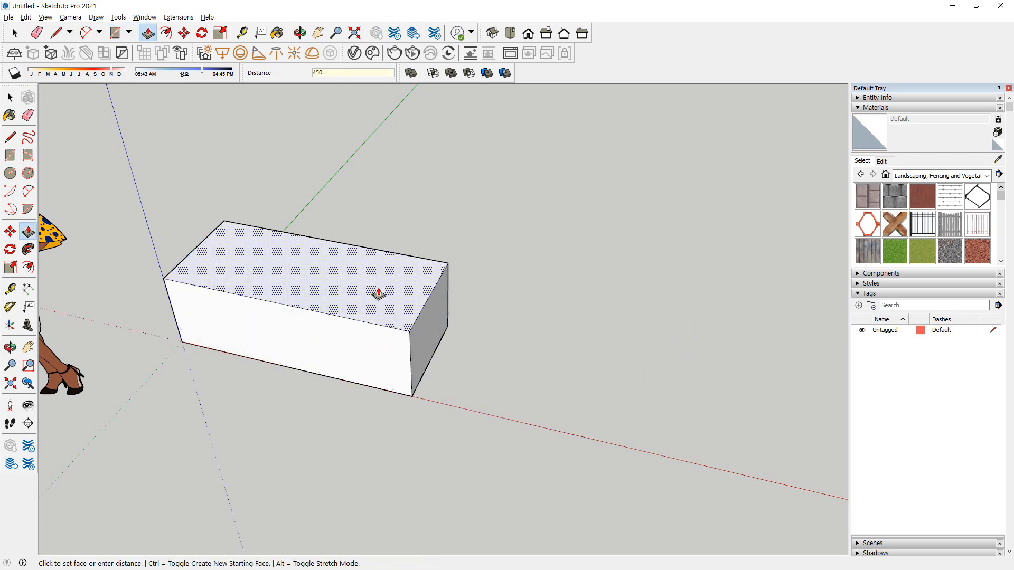
key(Return)
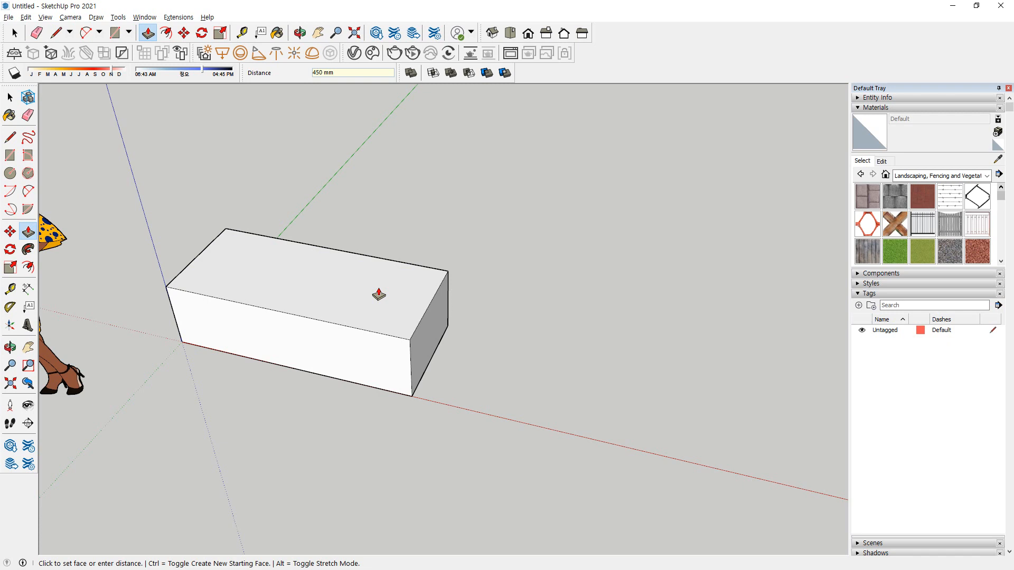
Draw a centre line lengthwise across the box's top face between the midpoints of its two short edges
key(l)
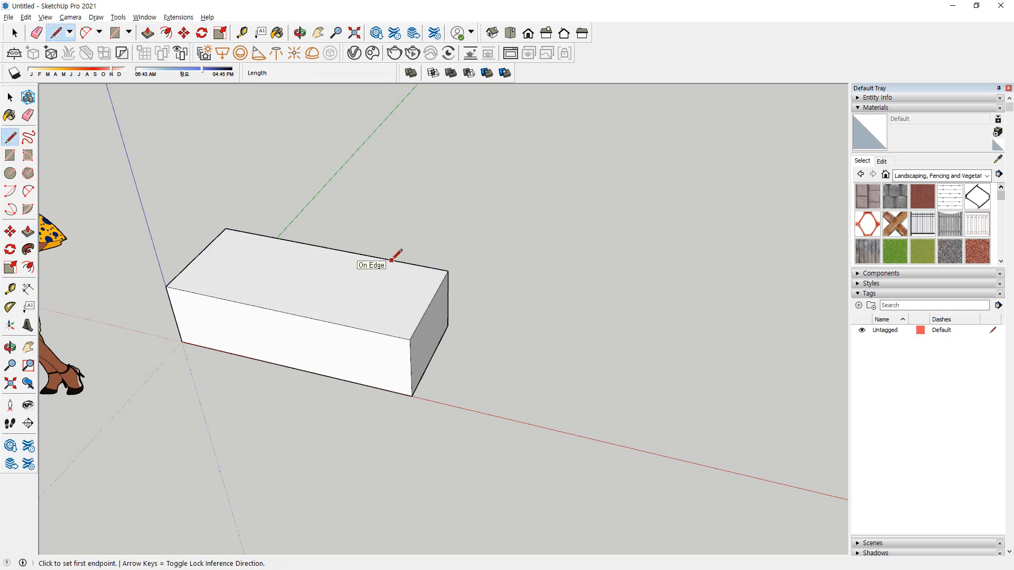
click(199, 256)
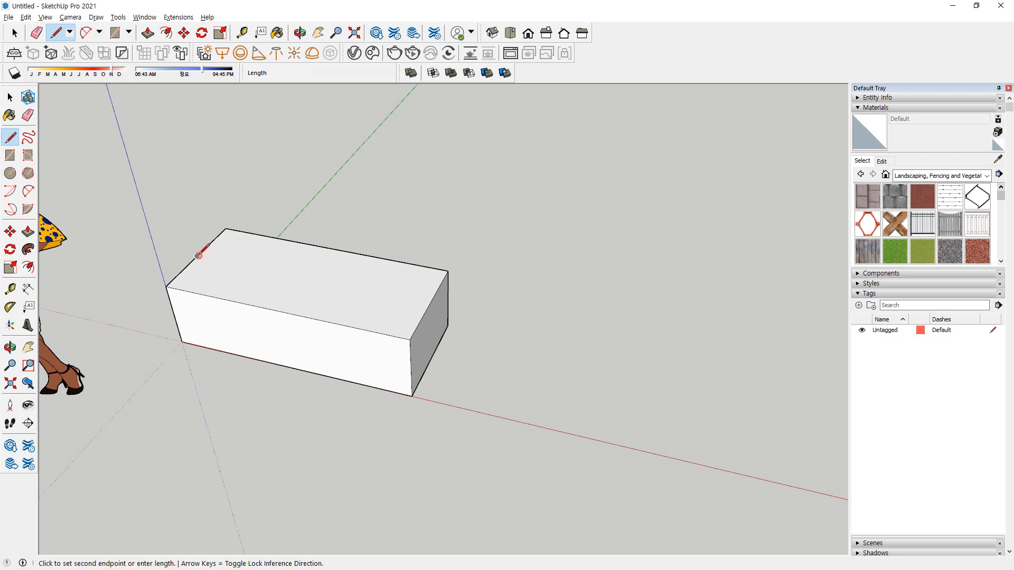
click(430, 303)
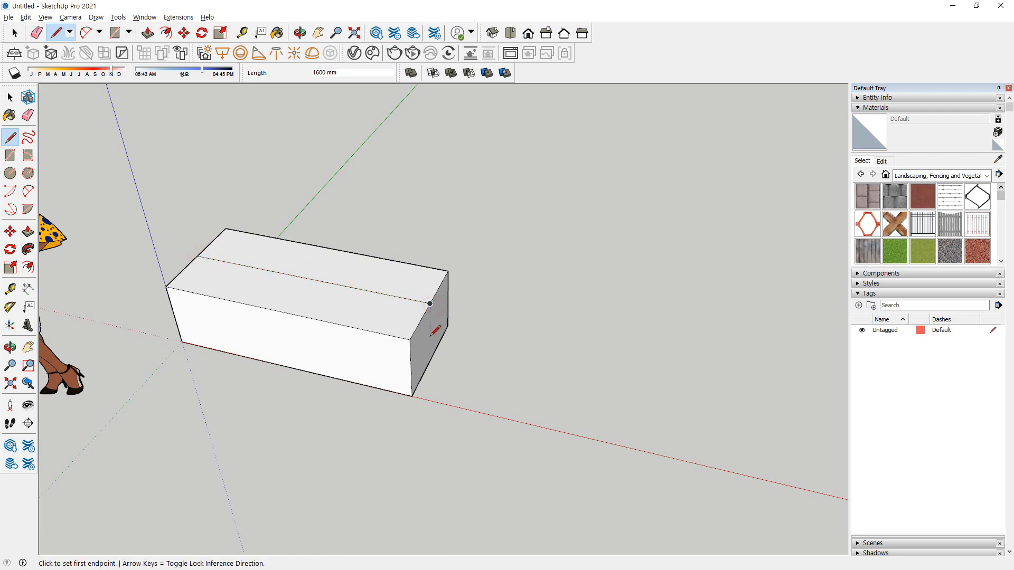
Try to raise the top face's centre line about 552 mm along the blue axis to form a gable ridge
key(space)
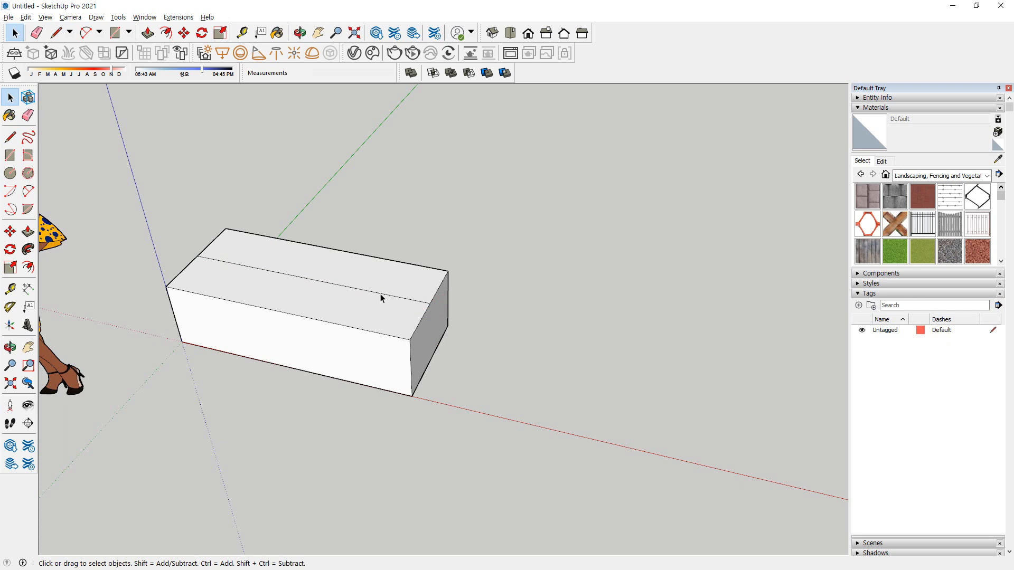
click(380, 294)
key(m)
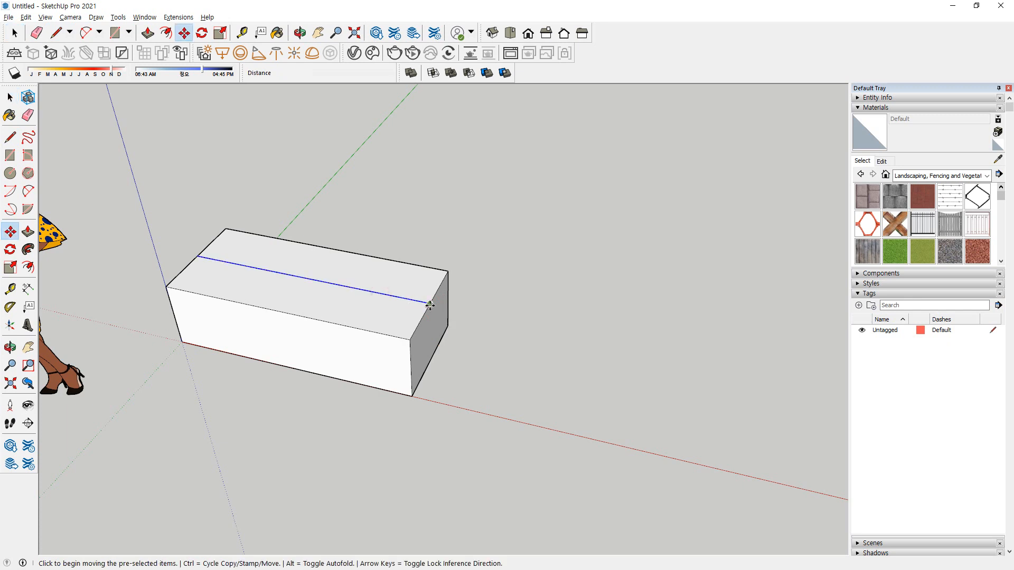
click(430, 305)
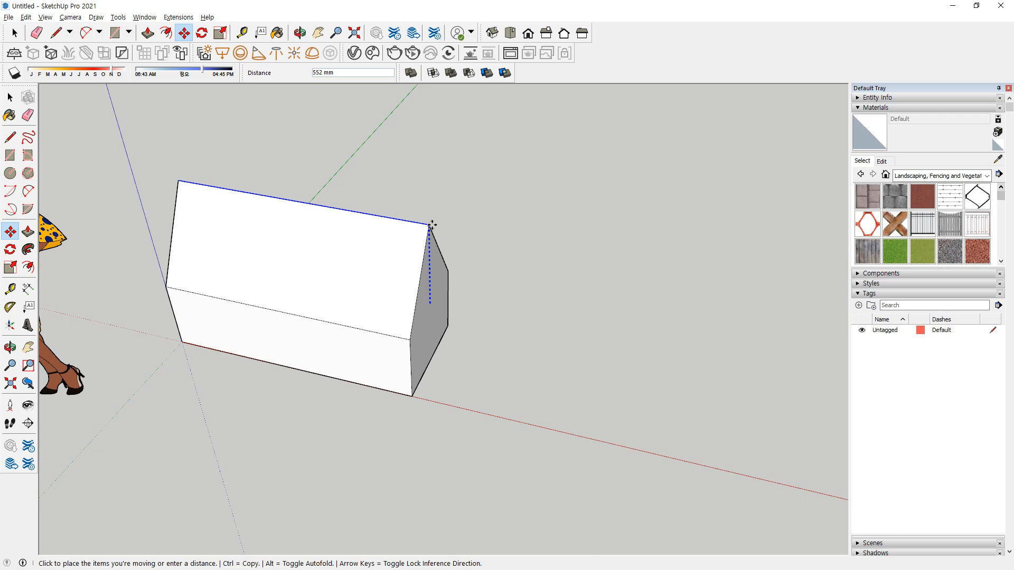
click(432, 225)
Place a 40-degree Protractor guide at the end face's upper corner farther from the human figure, measured from its top edge
middle_drag(500, 317, 493, 248)
key(space)
scroll(443, 270, up, 2)
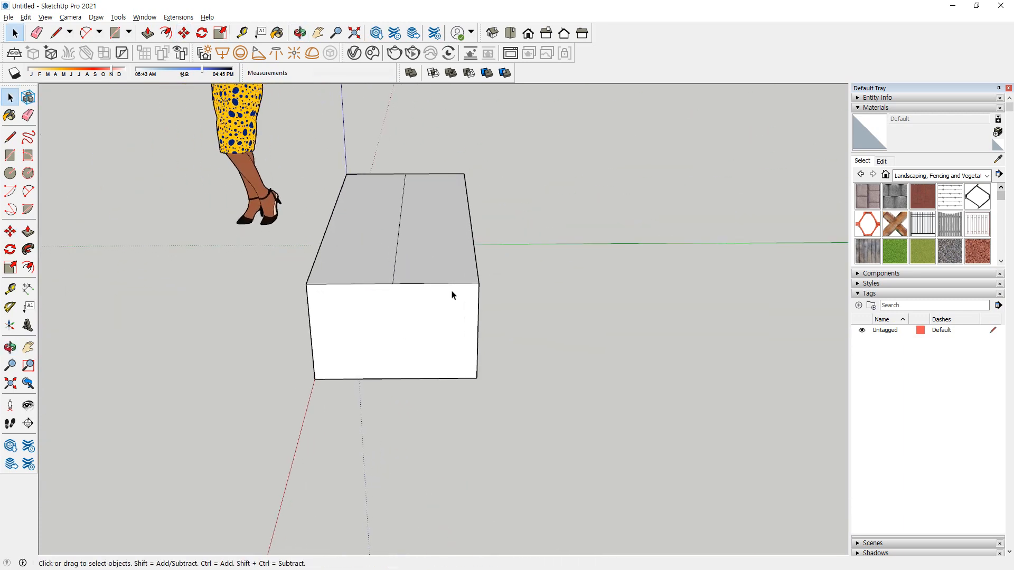
click(10, 307)
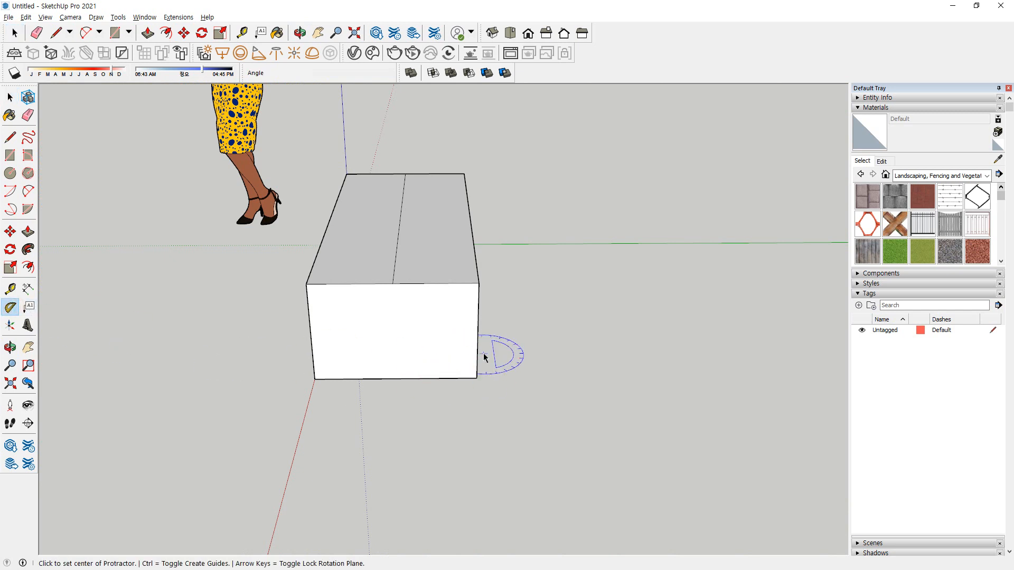
click(479, 284)
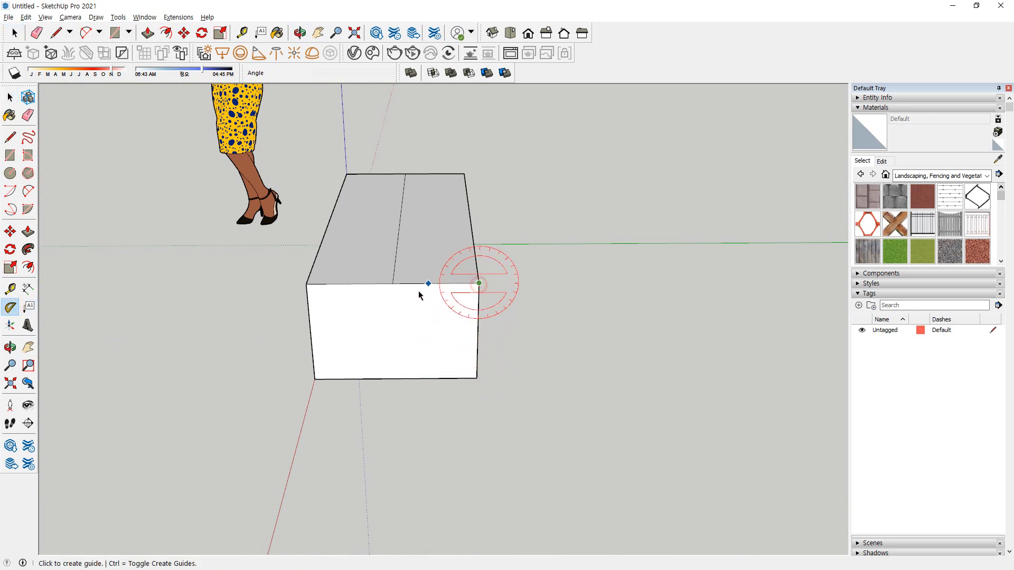
click(306, 285)
text(40)
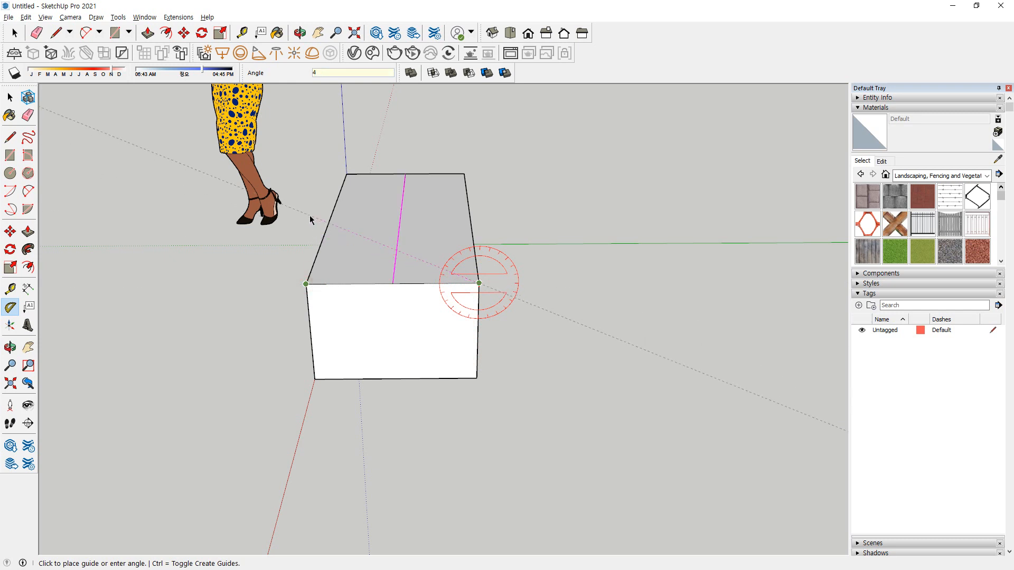
key(Return)
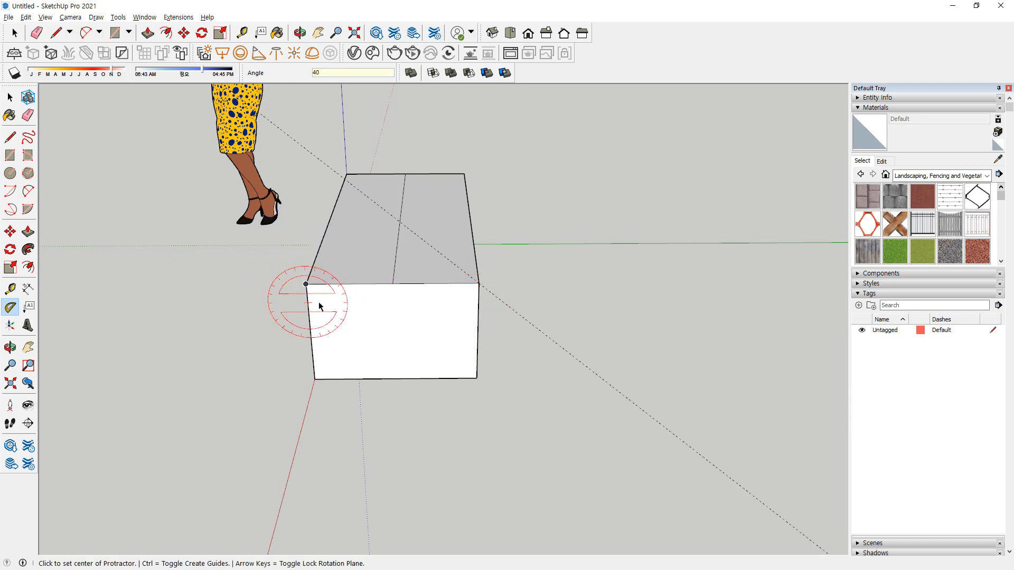
Place a 40-degree Protractor guide at the end face's other upper corner, measured from its top edge
click(306, 285)
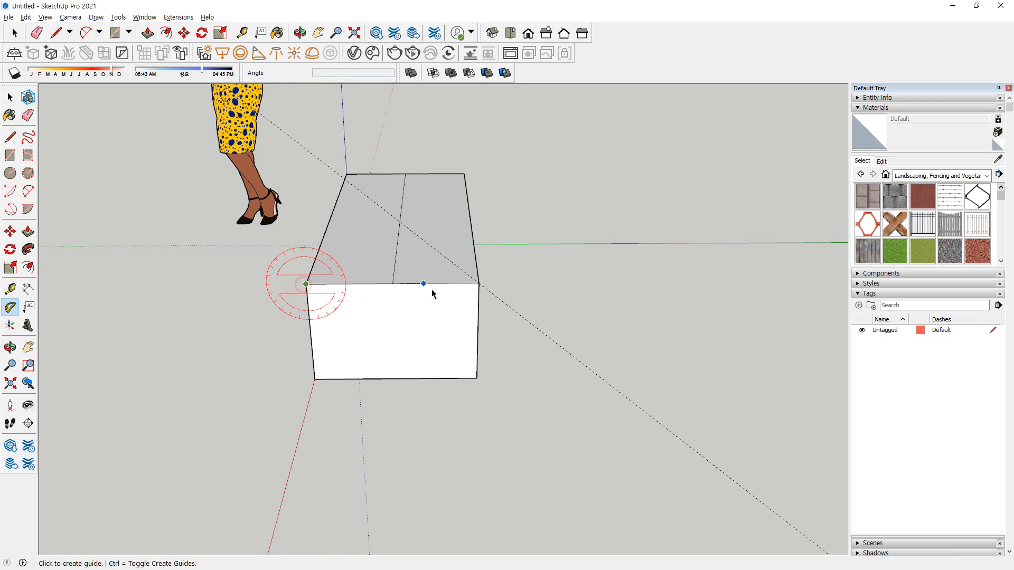
click(479, 287)
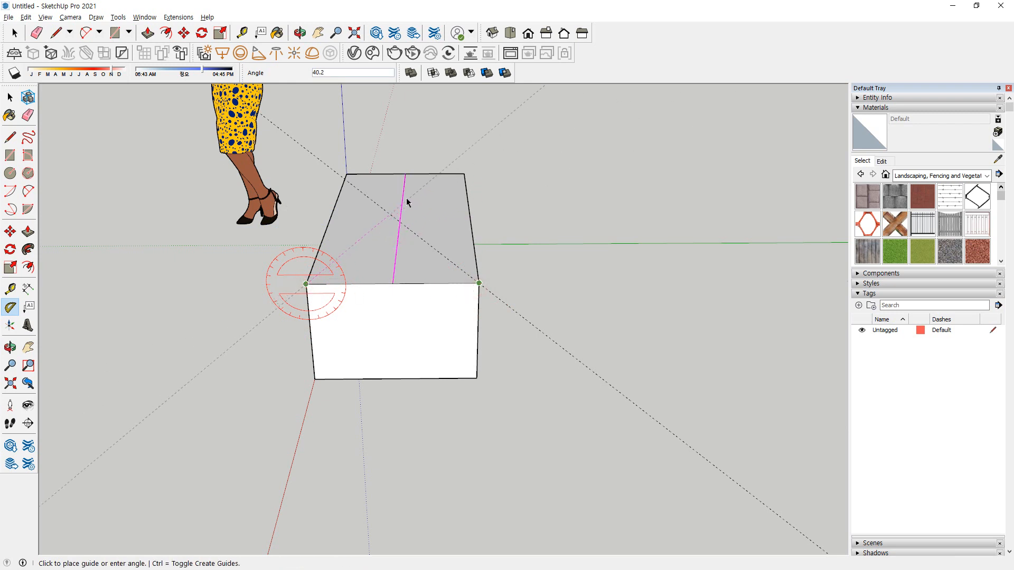
text(40)
key(Return)
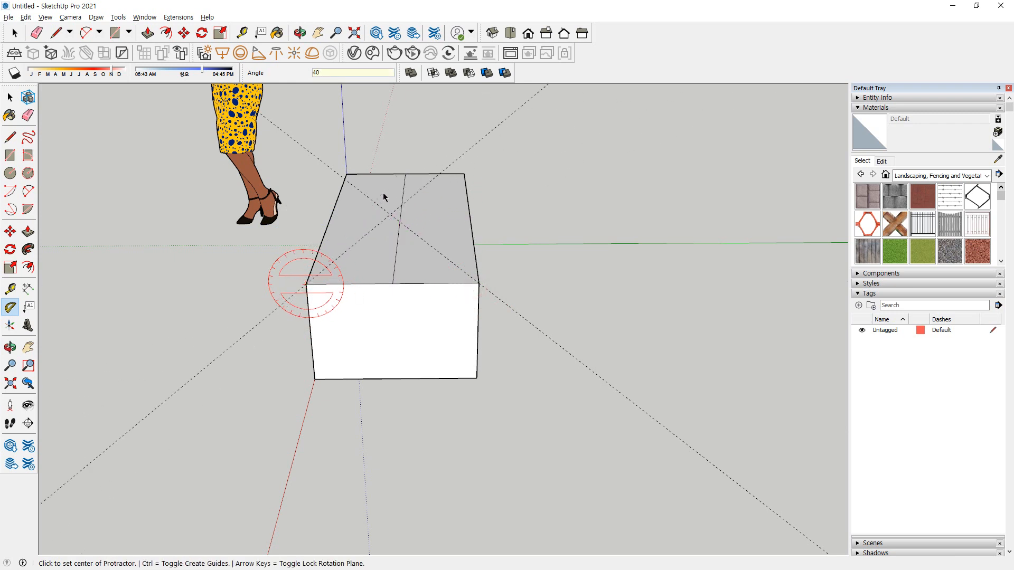
key(space)
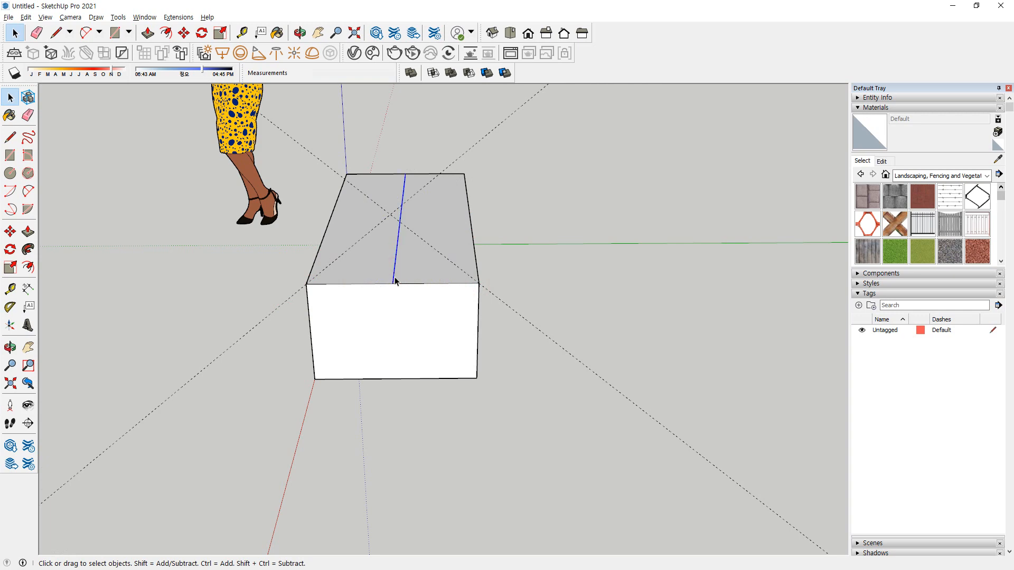
Move the top face's centre line straight up to the intersection of the two 40-degree guides to form the gable ridge
key(m)
click(395, 284)
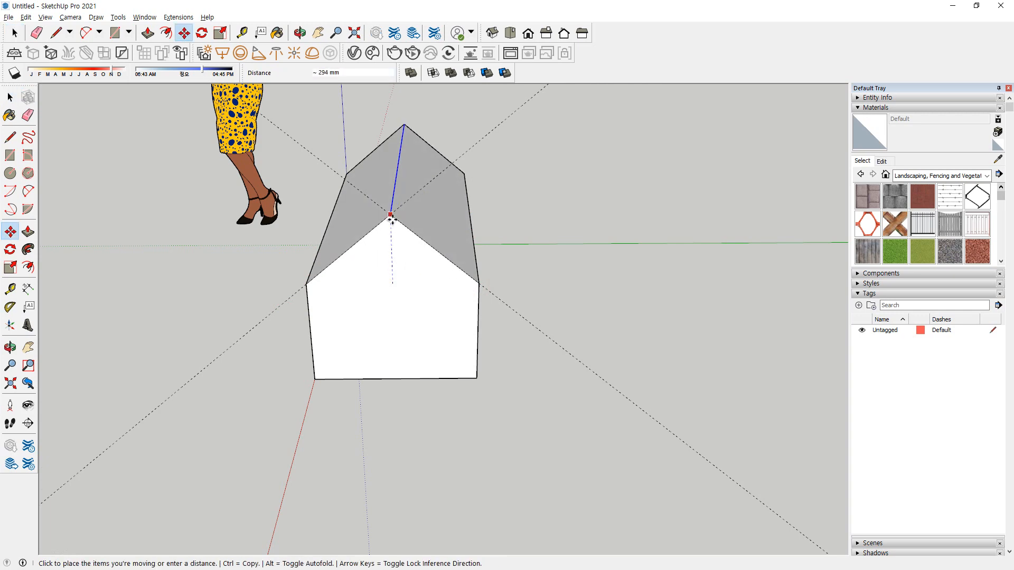
click(392, 215)
middle_drag(573, 324, 475, 348)
key(space)
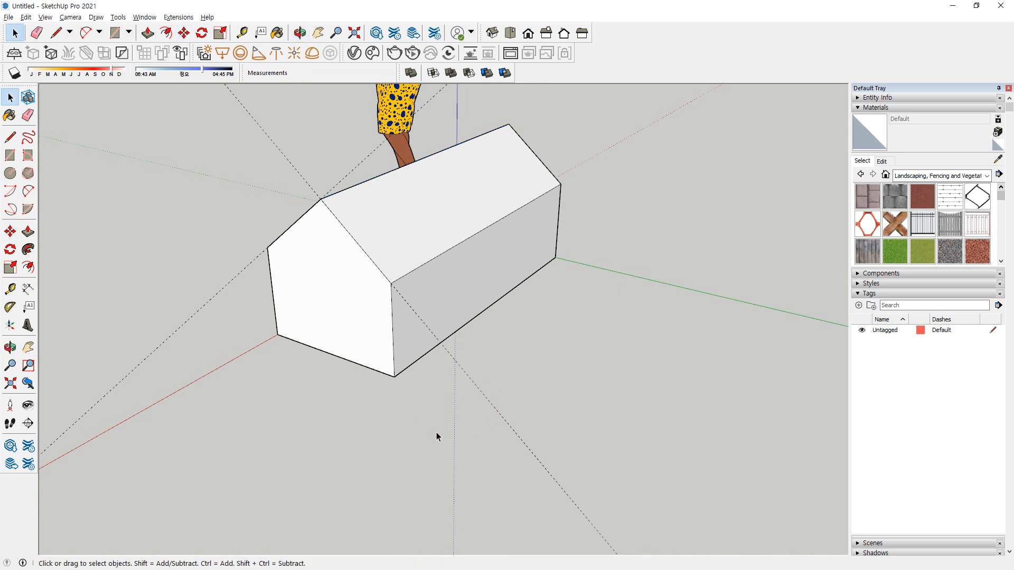
Place two vertical Tape Measure guides on the long side wall, each 600 mm in from one of its end edges
middle_drag(436, 432, 382, 426)
key(t)
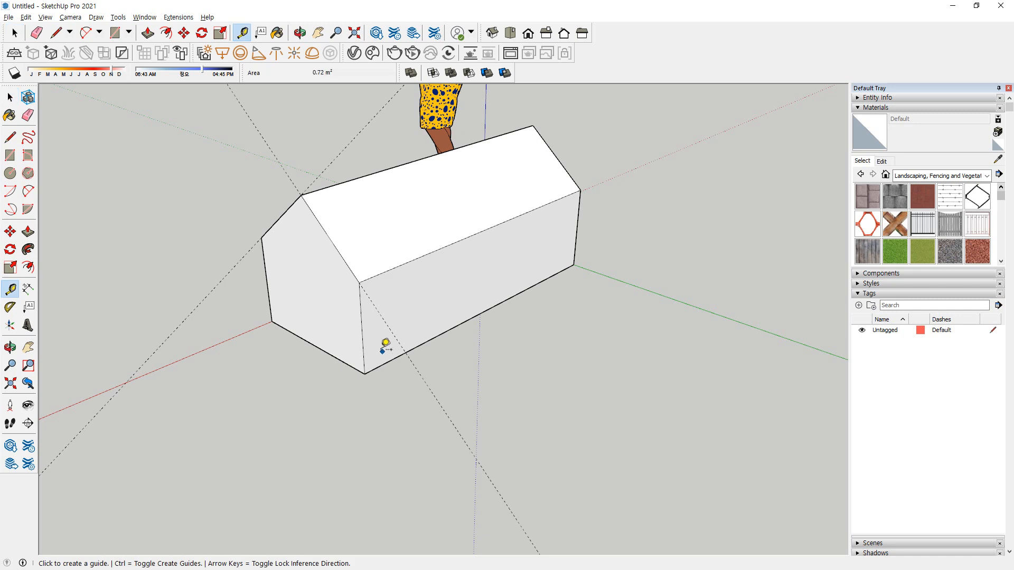
click(362, 330)
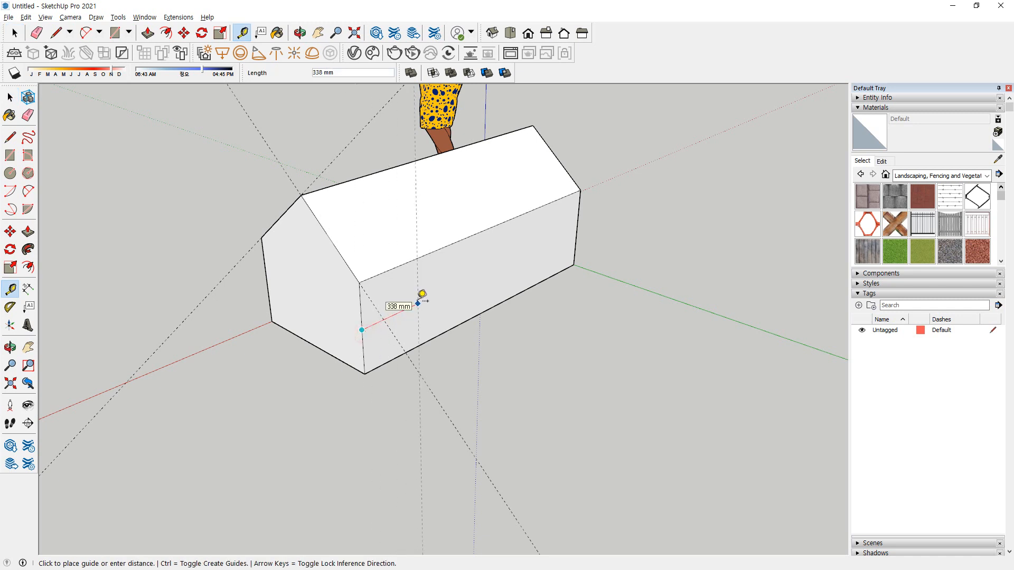
text(600)
key(Return)
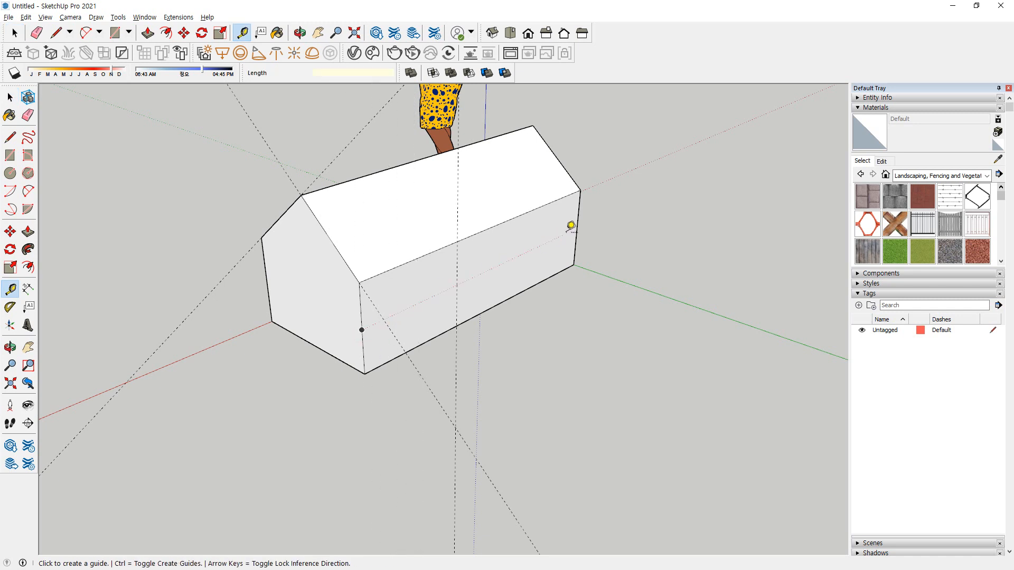
click(577, 221)
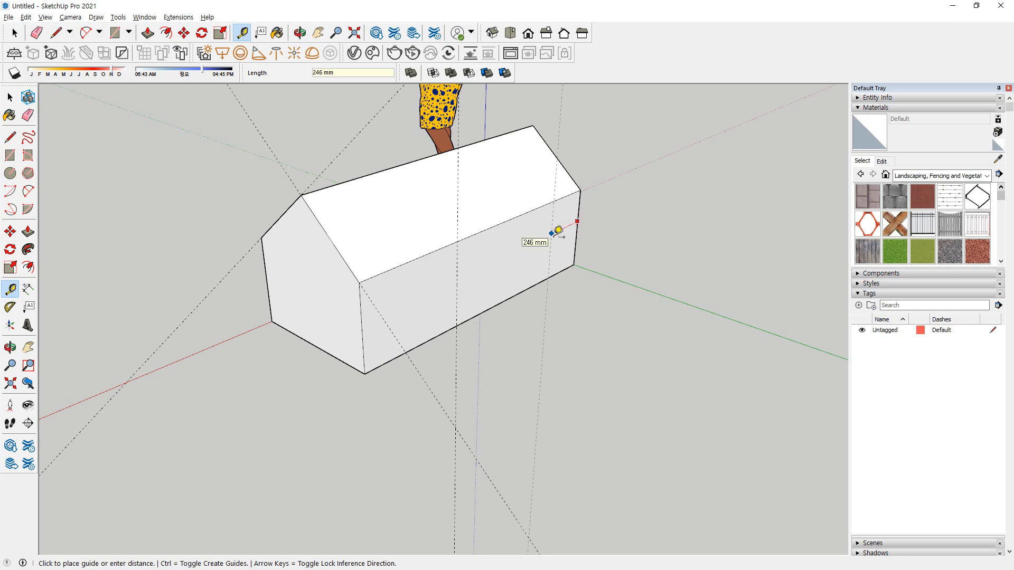
text(600)
key(Return)
middle_drag(528, 355, 344, 362)
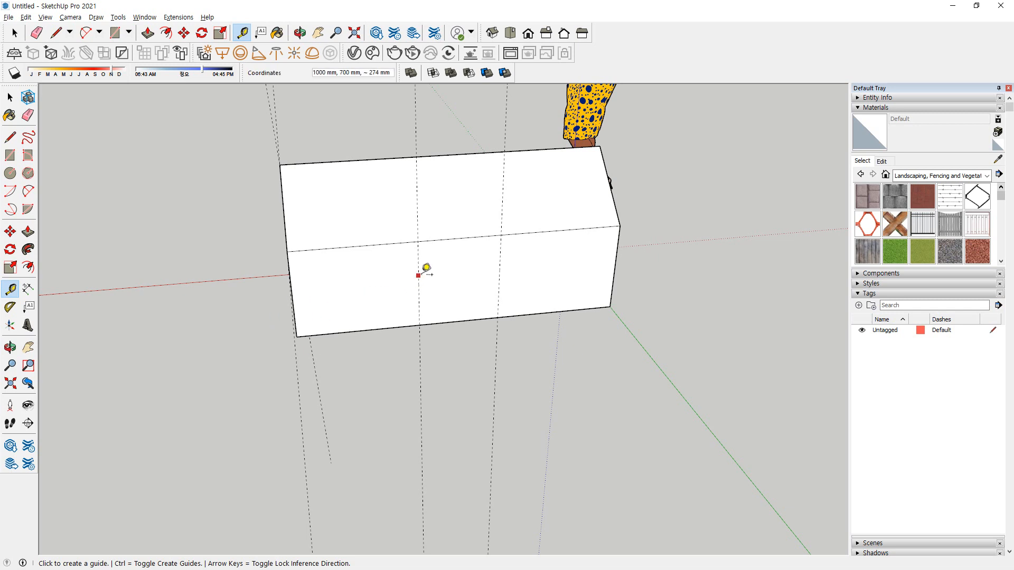
Draw a rectangle on the long side wall between the two vertical guides, spanning the wall's full height
key(r)
click(418, 241)
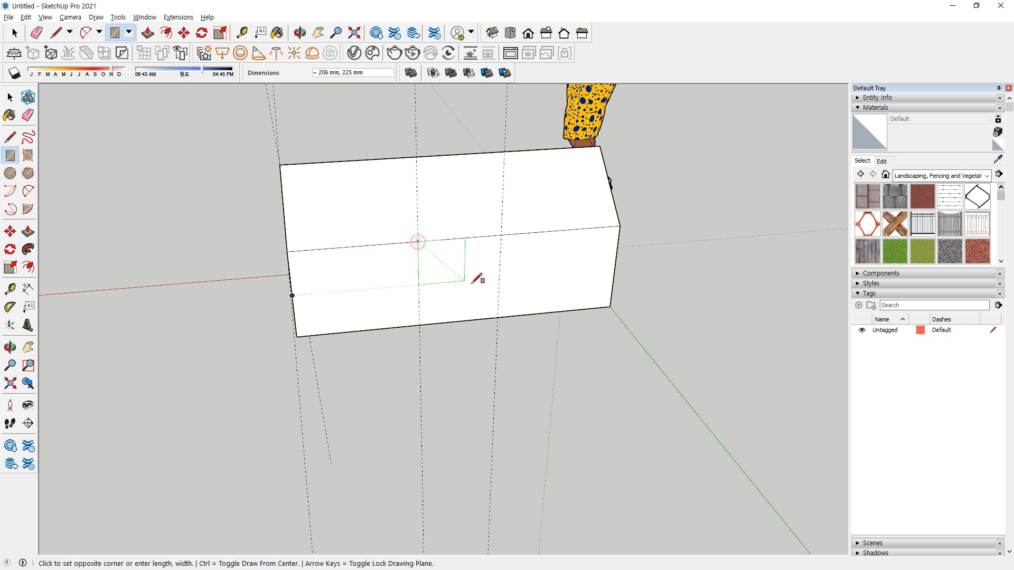
click(499, 316)
Extrude the rectangle between the guides outward 400 mm with Push/Pull to form a side wing
key(p)
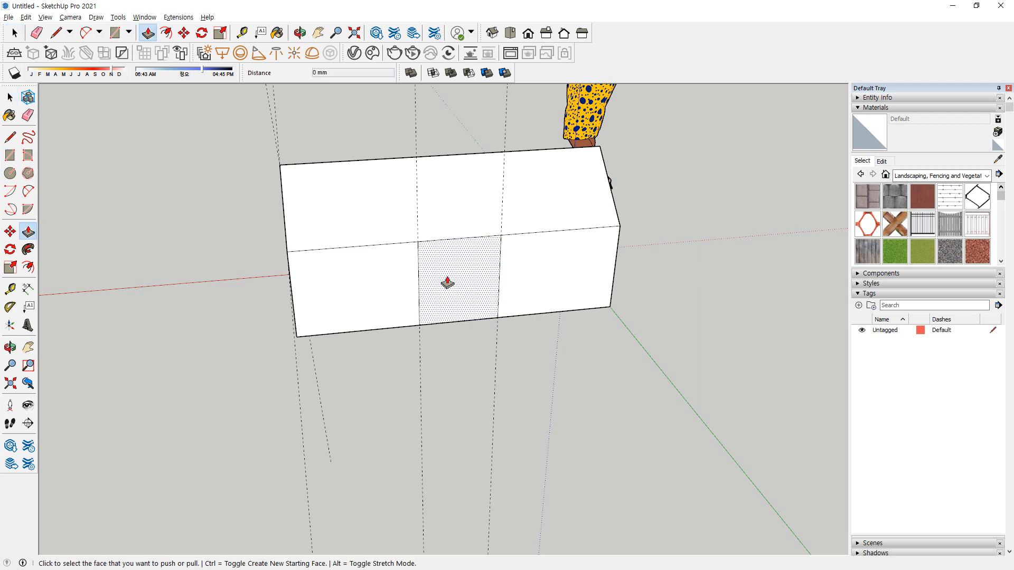
click(450, 281)
text(40)
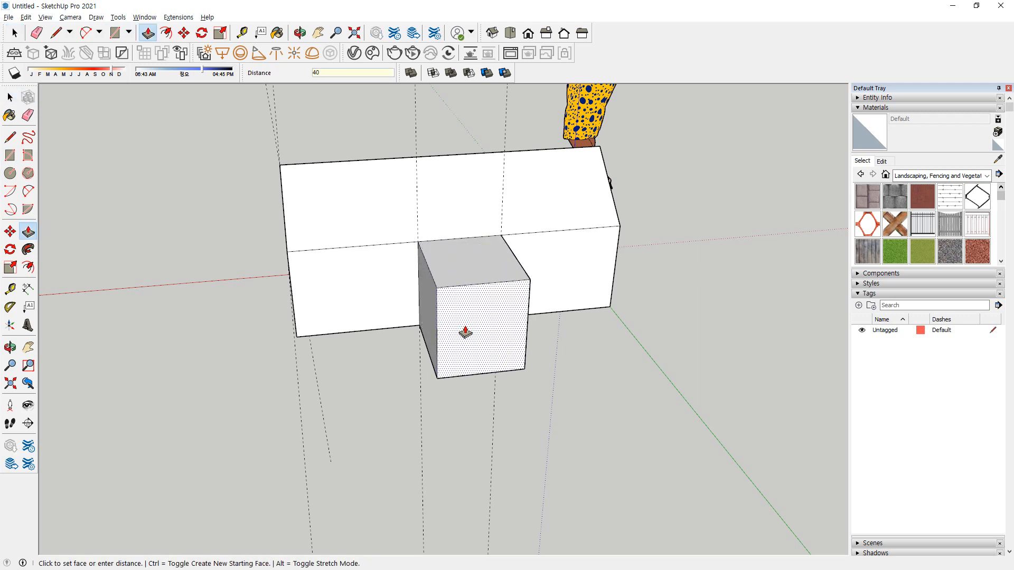
text(0)
key(Return)
Place a 40-degree Protractor guide at the wing's outer upper corner nearer the main gable's guides, measured from the front top edge
middle_drag(437, 369, 602, 355)
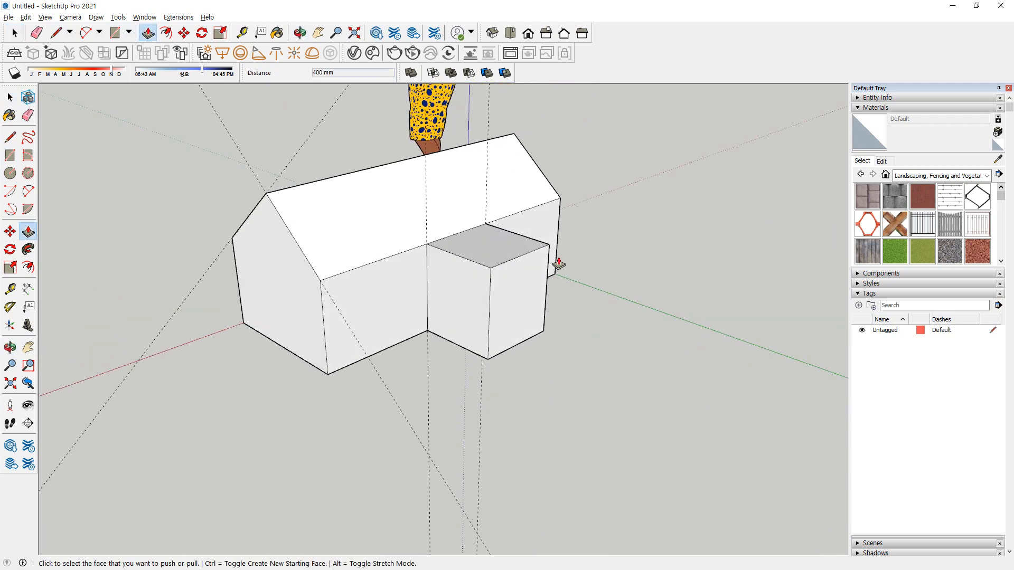
scroll(559, 264, up, 6)
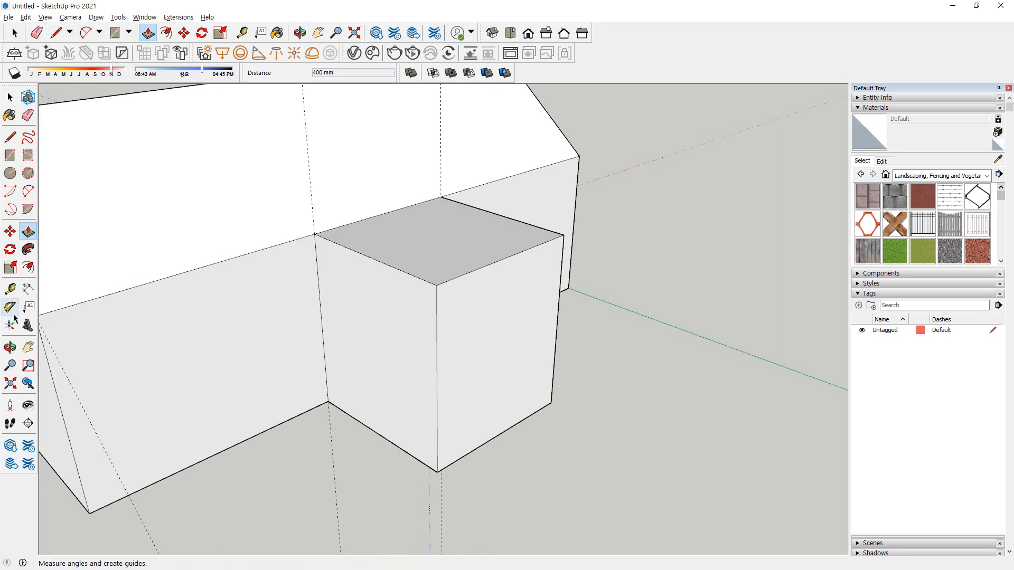
click(11, 310)
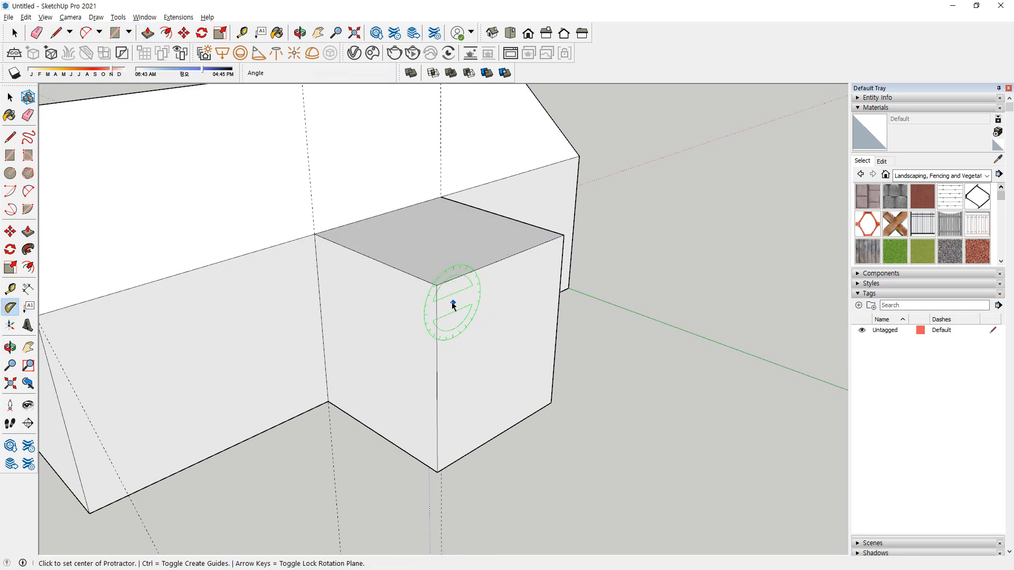
click(437, 286)
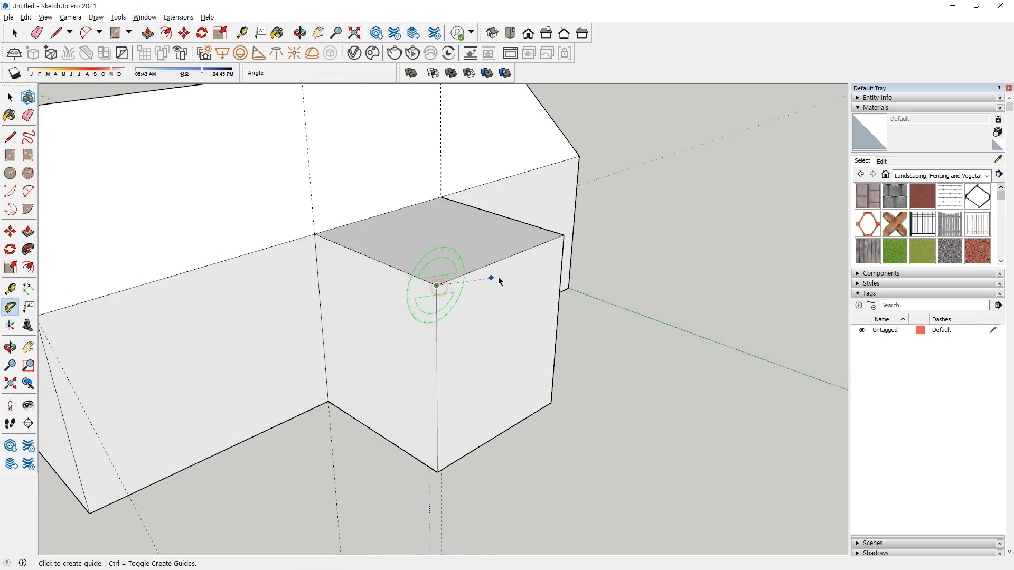
click(563, 239)
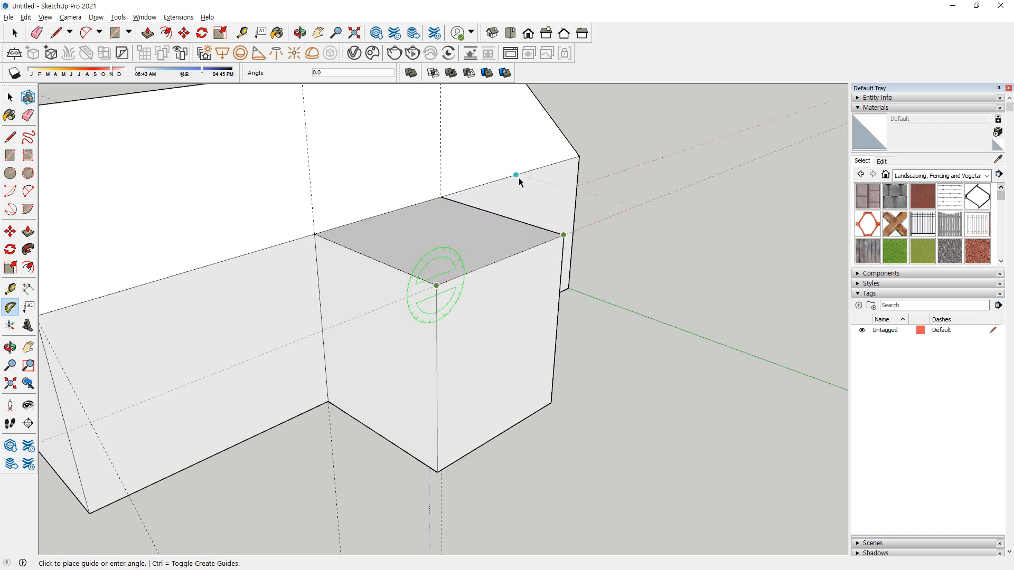
key(Return)
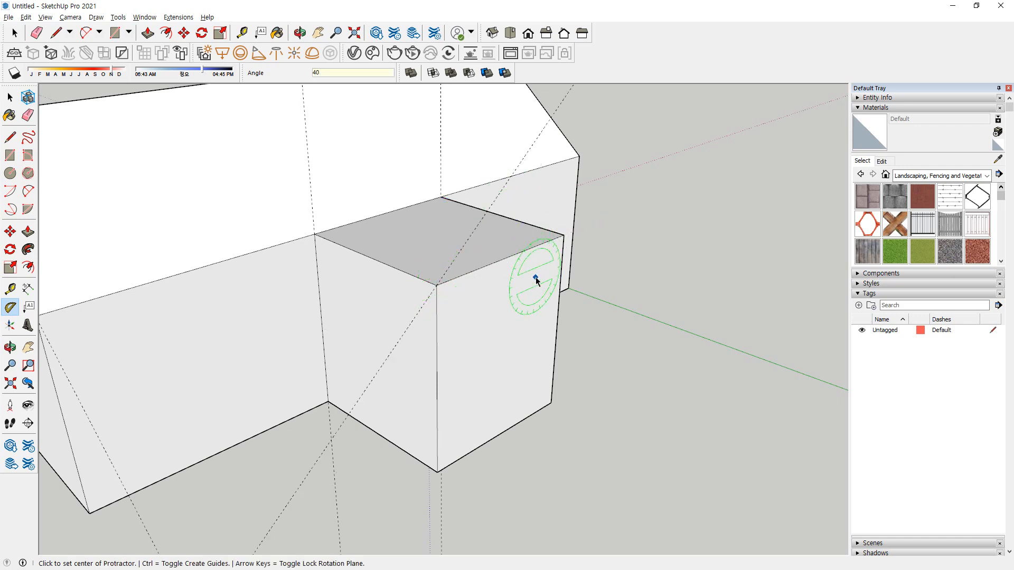
Place a 40-degree Protractor guide at the opposite upper corner of the wing's front face, sloping toward the first one
middle_drag(534, 281, 442, 290)
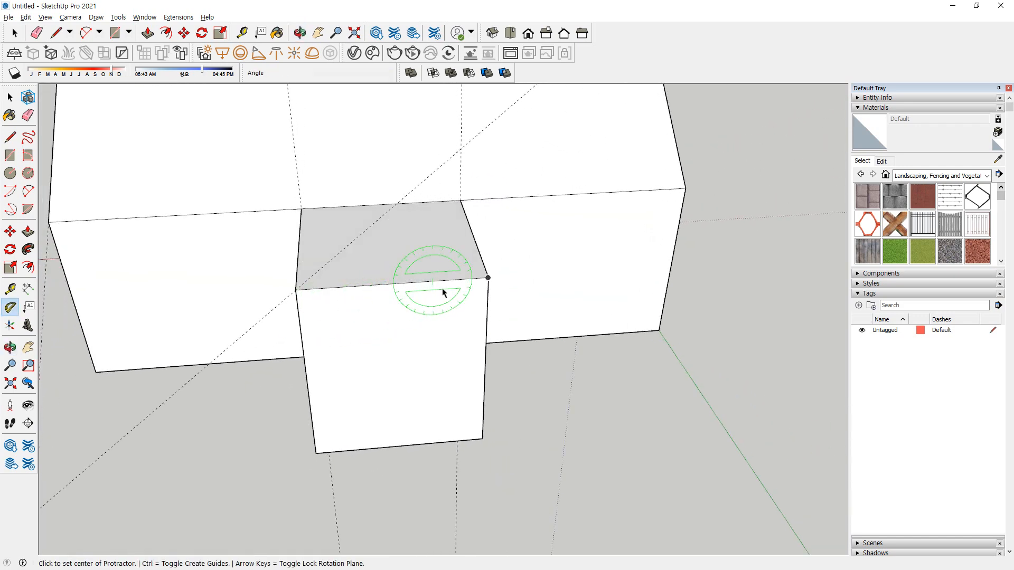
click(485, 279)
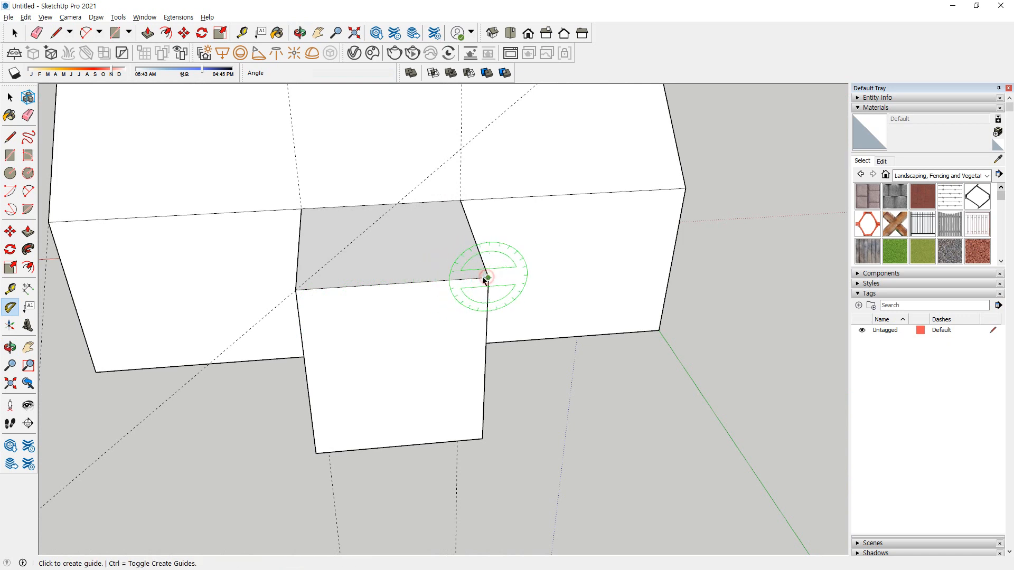
click(296, 291)
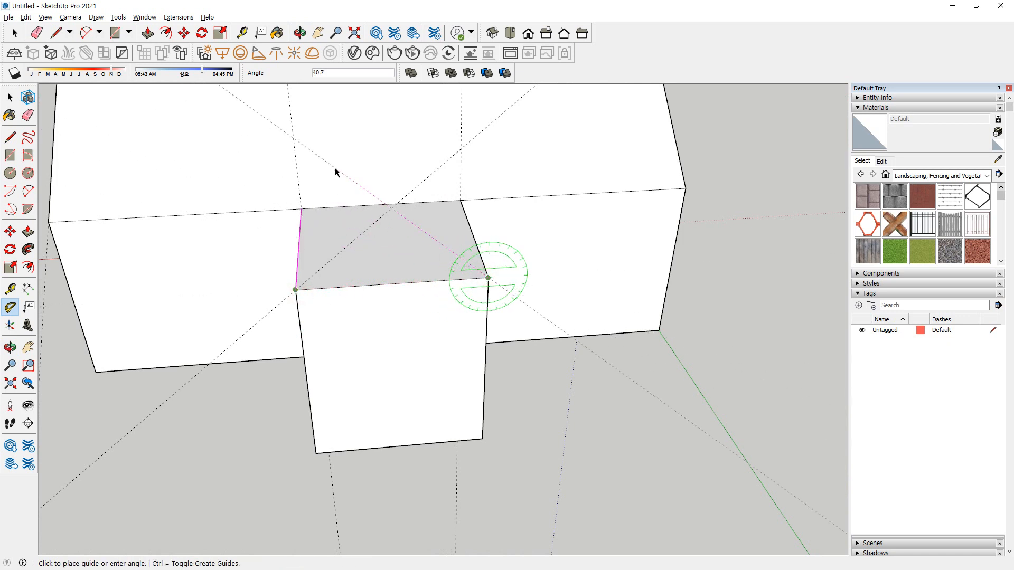
click(335, 172)
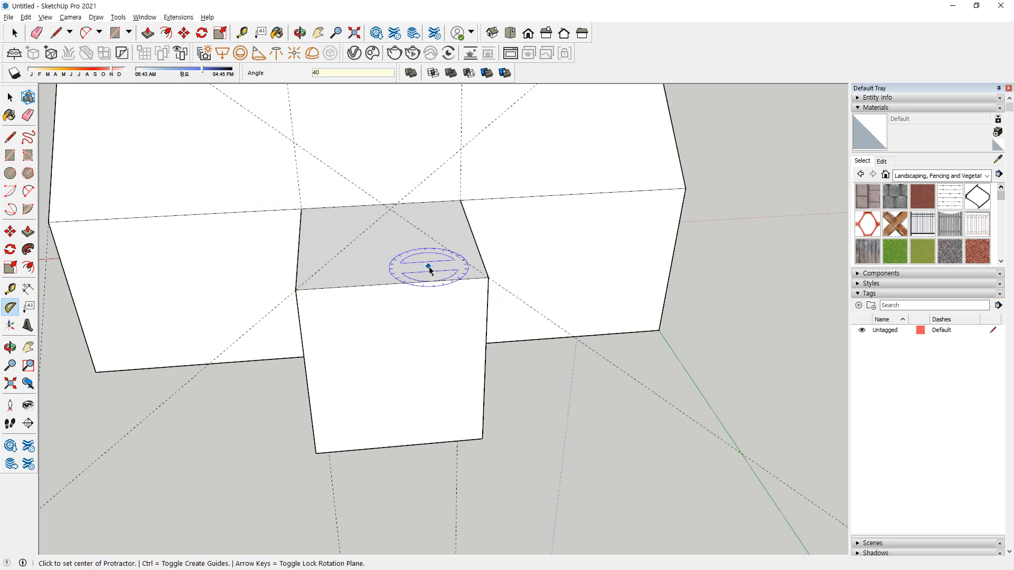
Draw two lines from the wing's front upper corners to the guides' intersection, closing a triangular gable face
key(l)
click(488, 277)
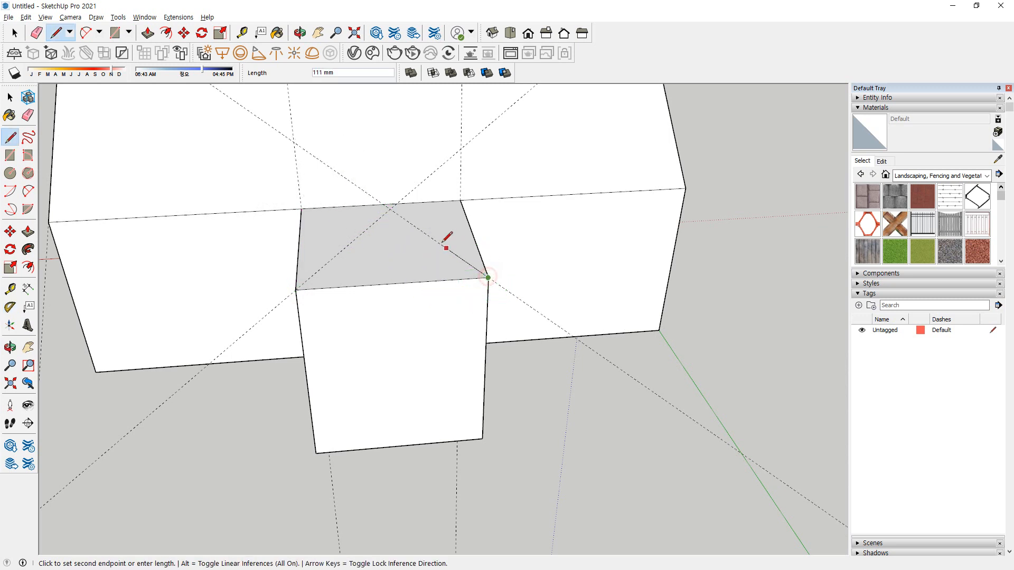
click(390, 210)
click(295, 289)
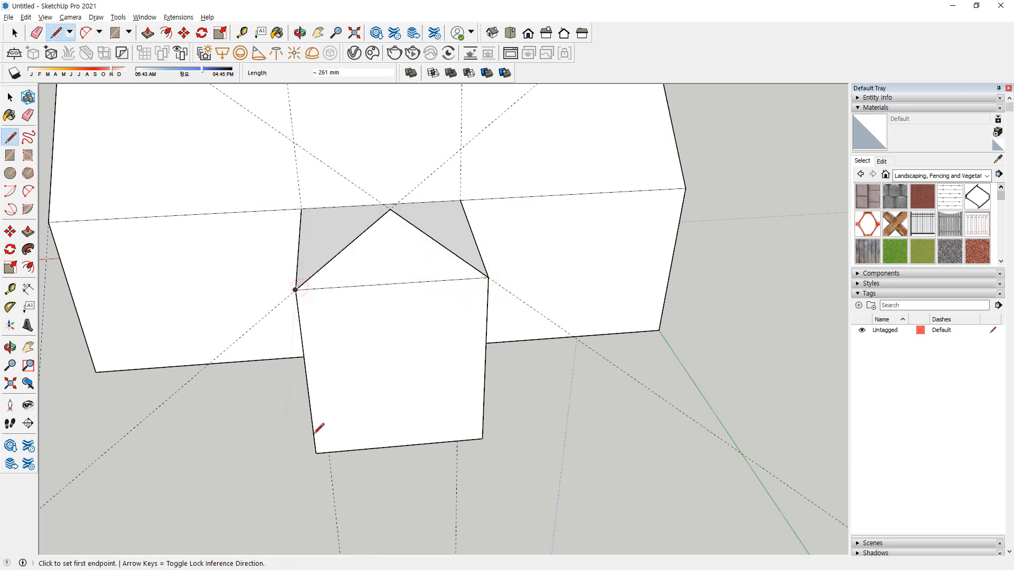
middle_drag(318, 426, 181, 379)
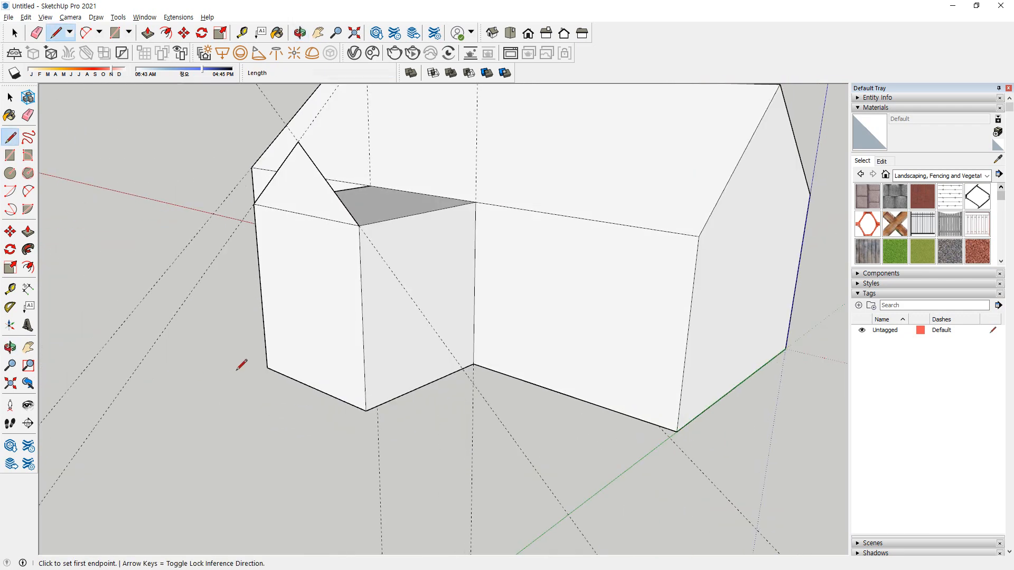
middle_drag(238, 363, 225, 330)
key(alt+Tab)
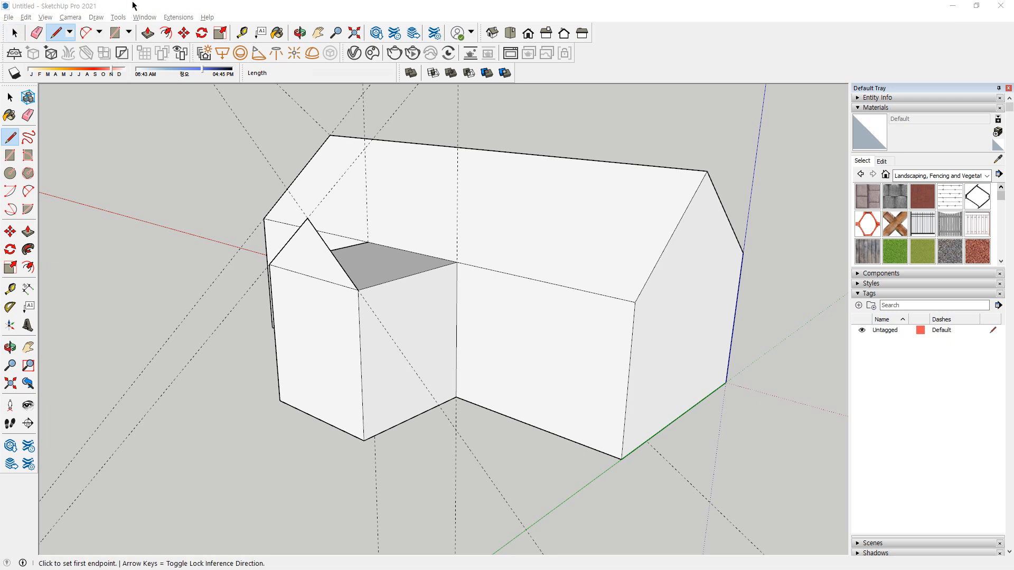
drag(669, 229, 613, 270)
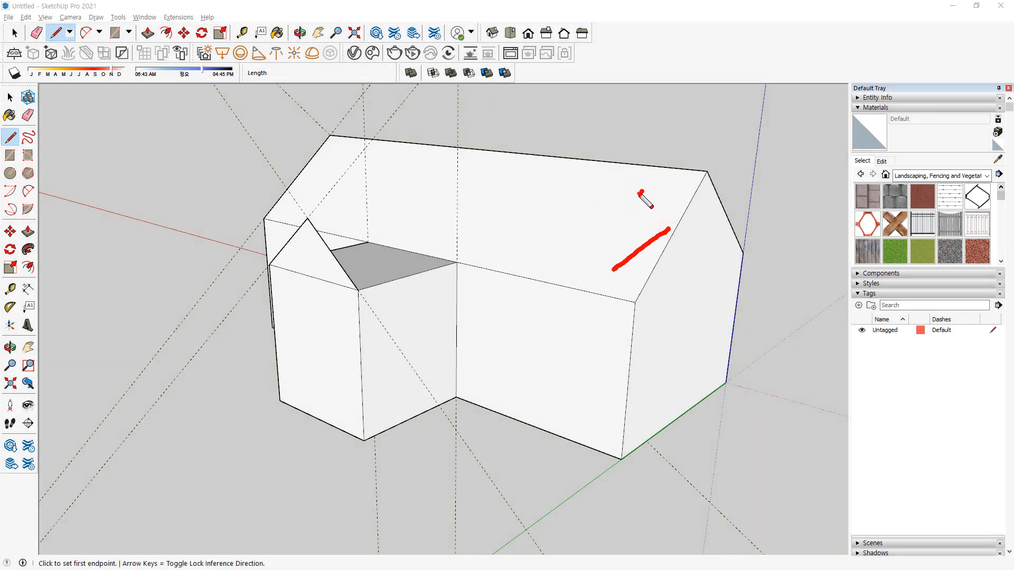
drag(642, 192, 553, 263)
drag(584, 178, 505, 255)
drag(521, 178, 429, 261)
drag(485, 184, 394, 257)
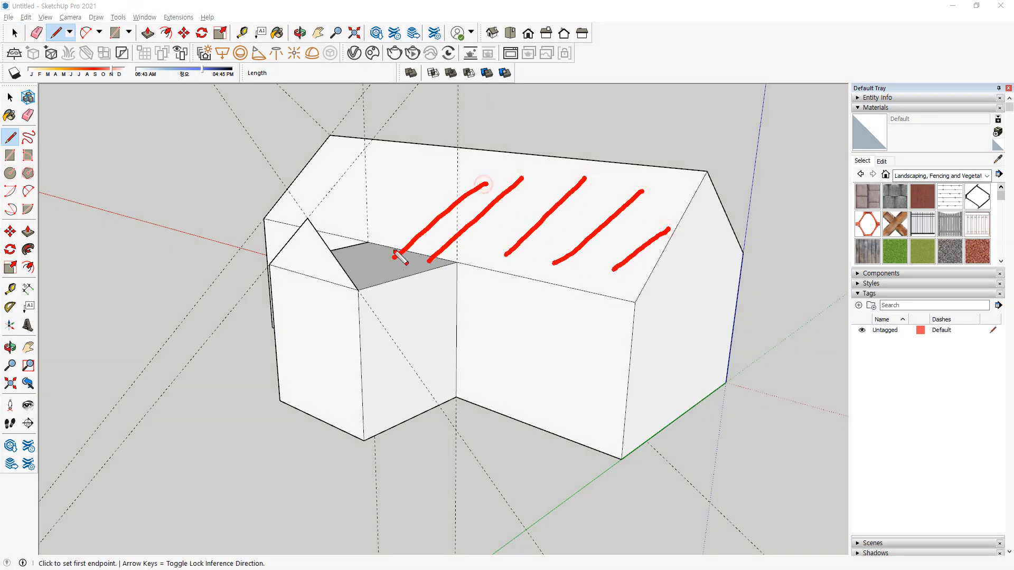
drag(421, 153, 338, 243)
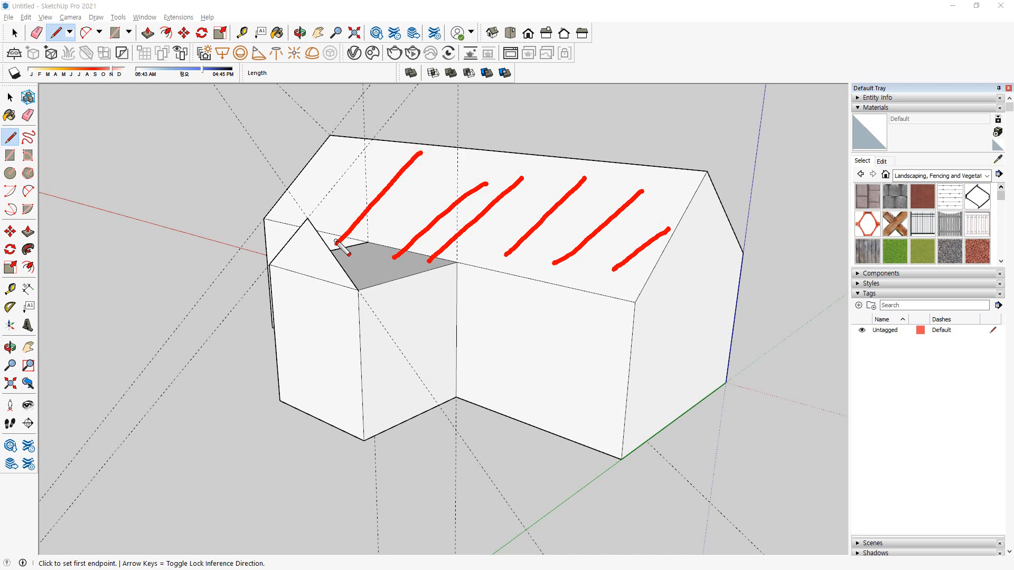
key(Escape)
Draw a 600 mm ridge line from the wing's gable apex along the green axis to the main roof slope
scroll(385, 154, up, 3)
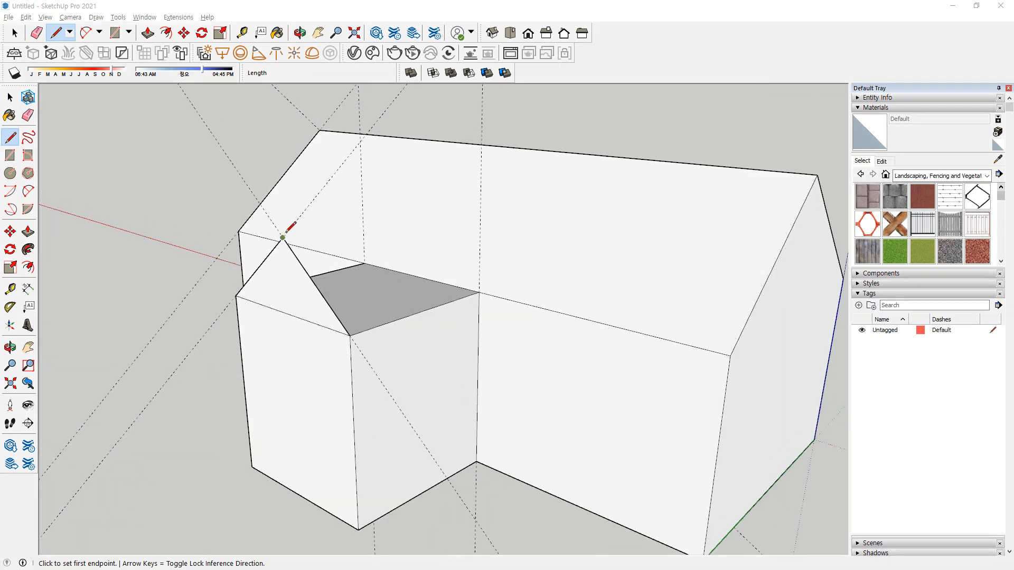
click(283, 237)
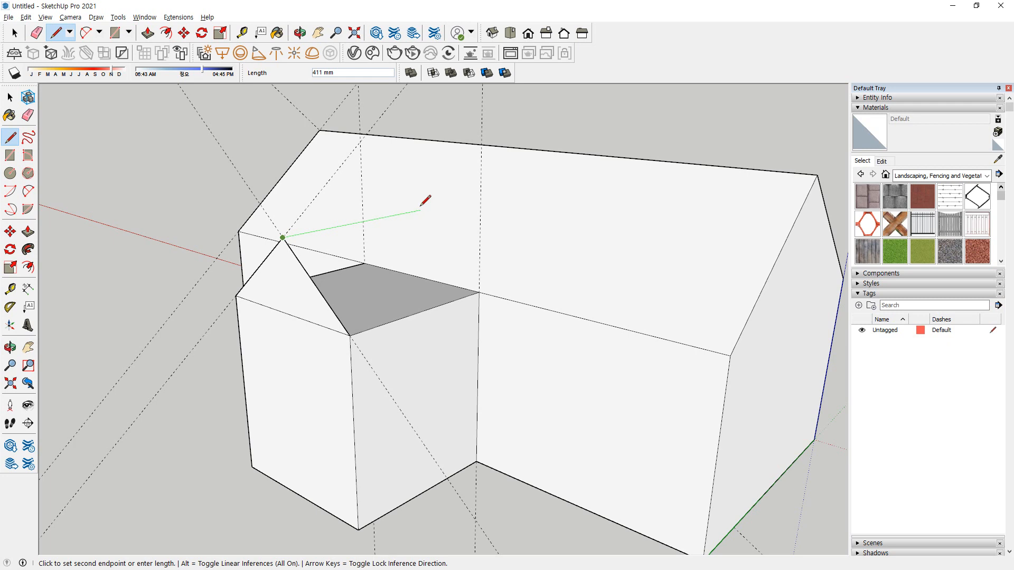
text(600)
key(Return)
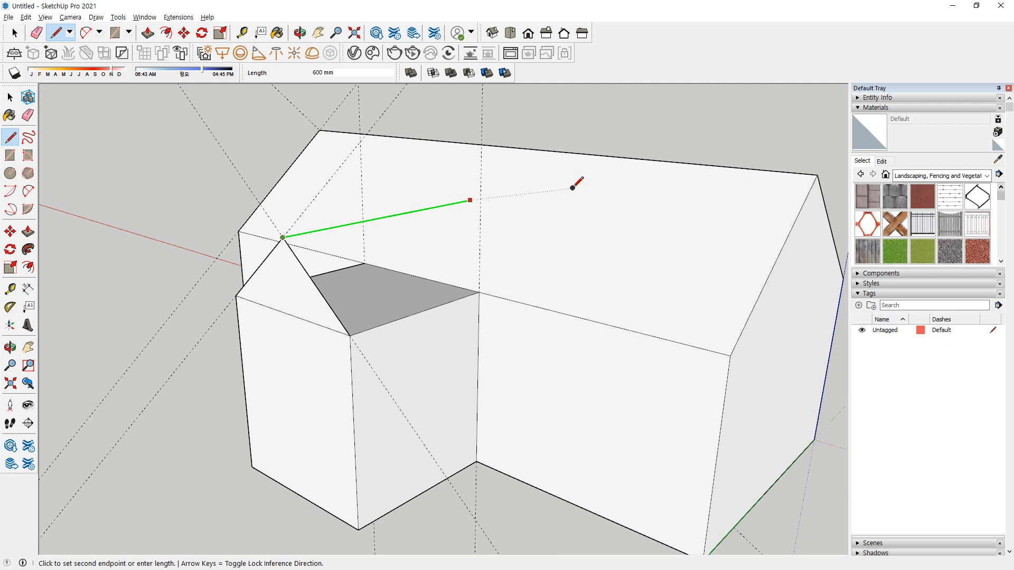
click(573, 187)
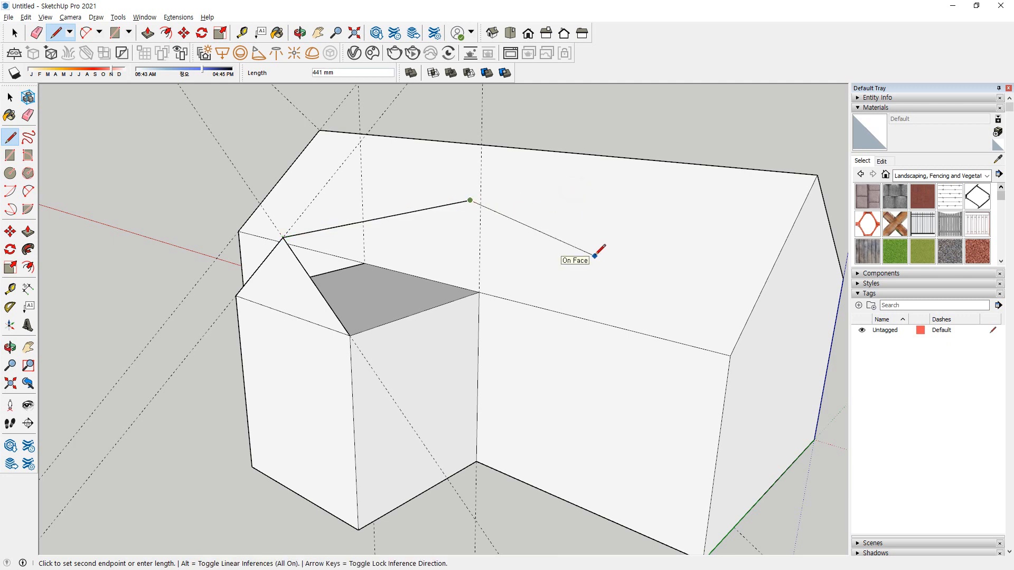
Close both slopes of the wing's gable roof with lines from the ridge's inner end to the two eaves corners at the main wall
middle_drag(596, 256, 537, 301)
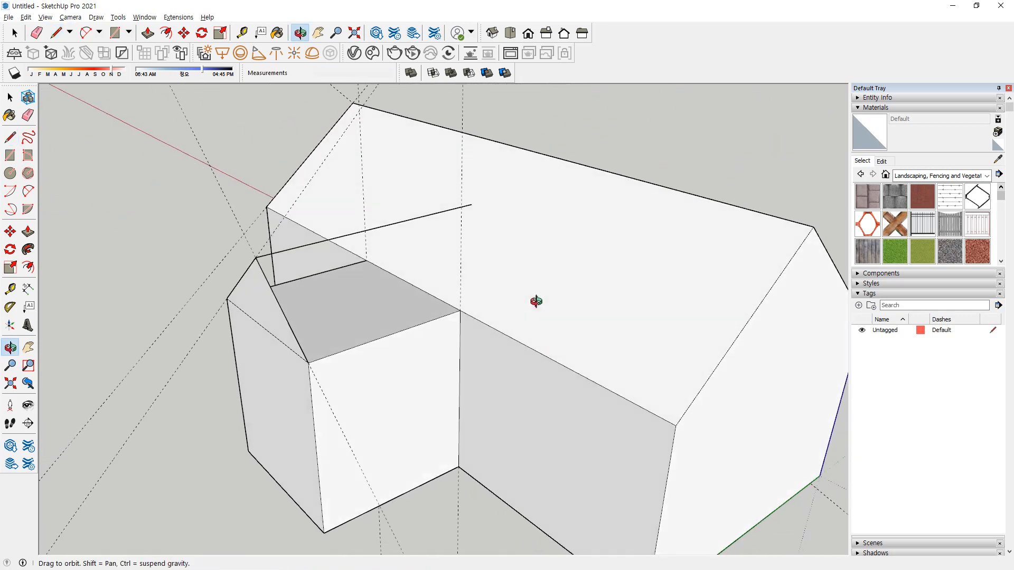
click(460, 310)
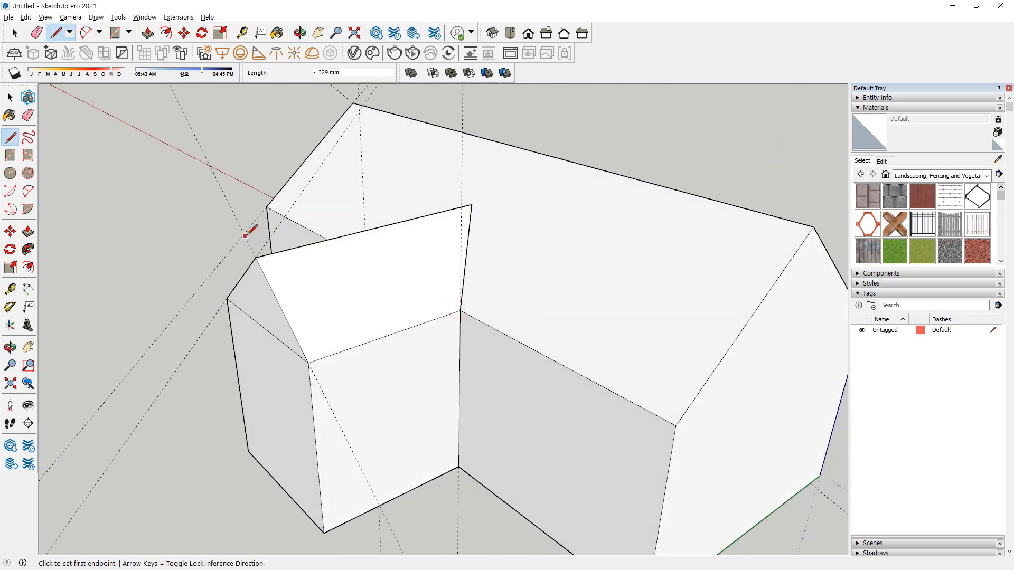
middle_drag(244, 226, 553, 204)
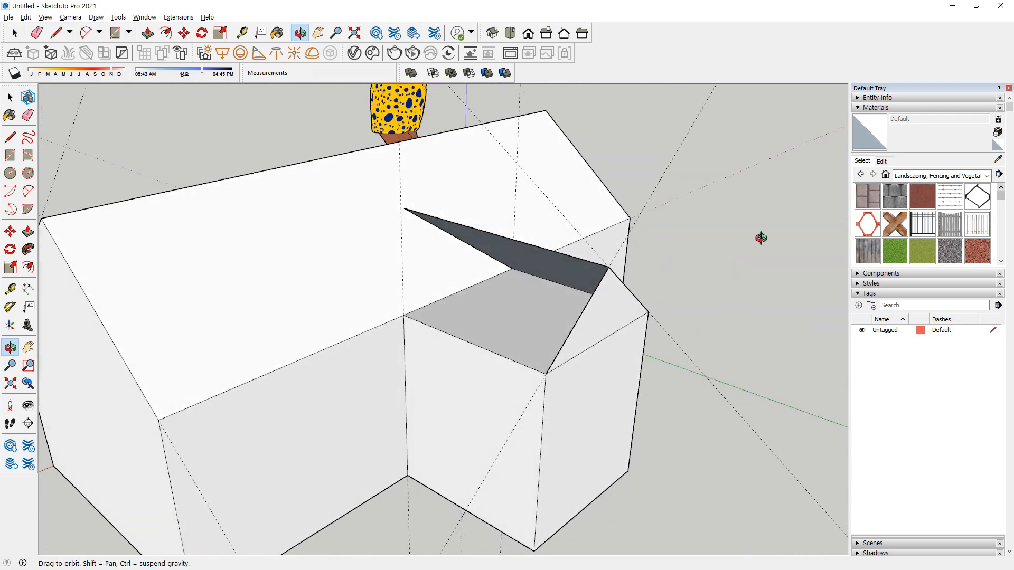
click(404, 208)
click(404, 316)
key(o)
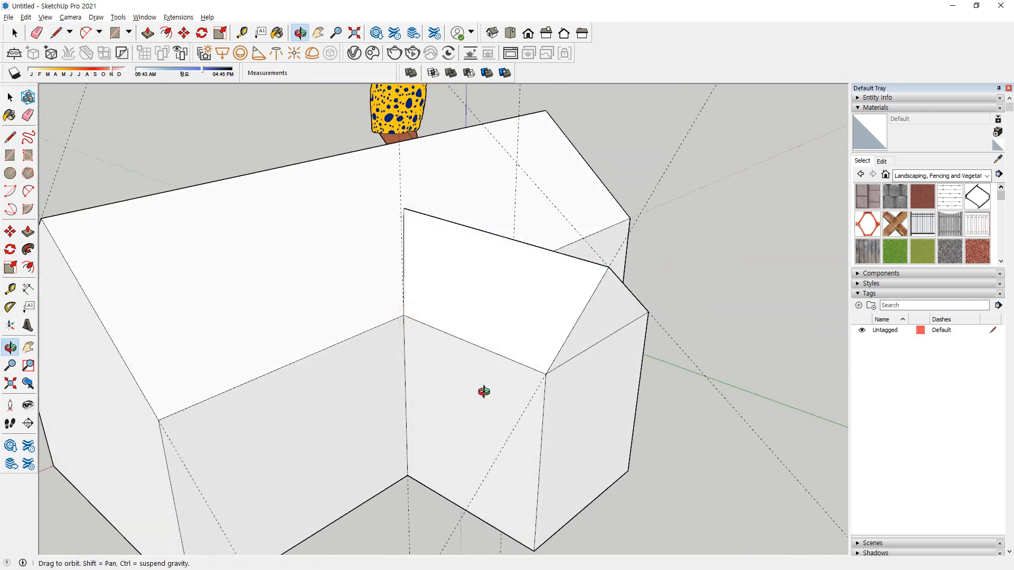
middle_drag(484, 391, 336, 344)
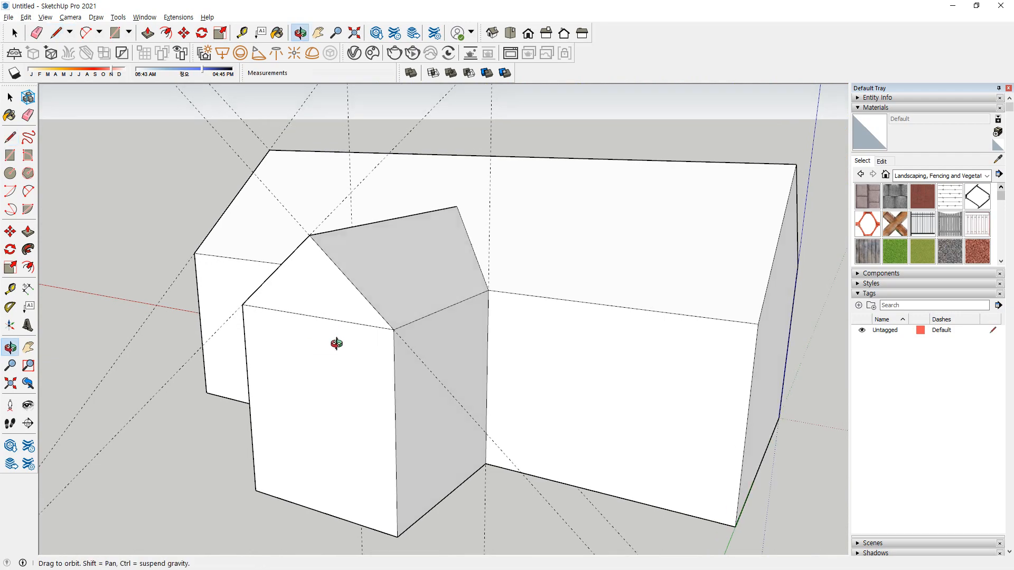
Delete everything in the model, including the house, the guides and the scale figure
key(e)
scroll(270, 401, down, 5)
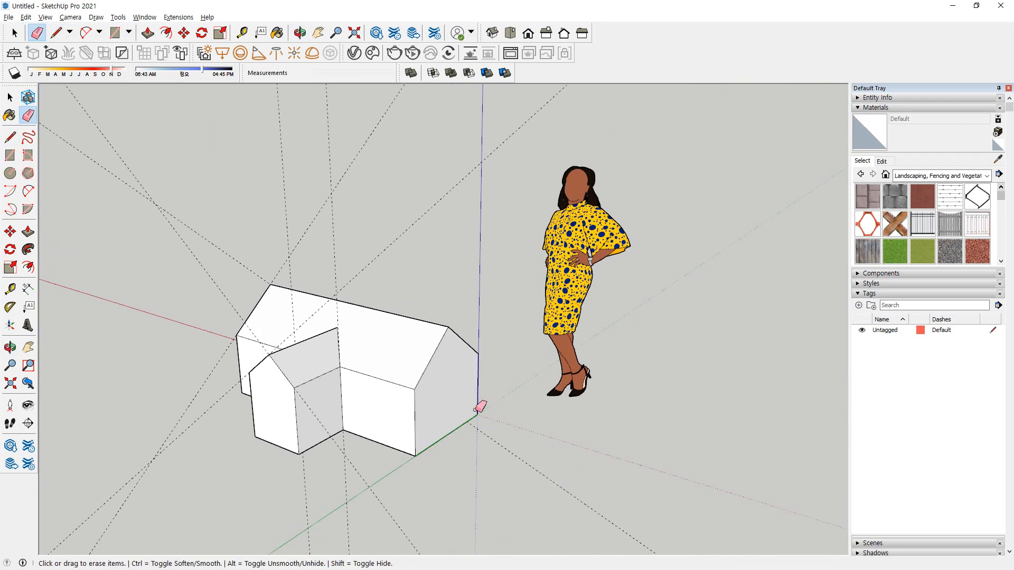
mouse_move(481, 407)
middle_down()
mouse_move(286, 378)
mouse_move(172, 375)
mouse_move(607, 401)
mouse_move(439, 369)
mouse_move(534, 369)
mouse_move(494, 369)
mouse_move(494, 426)
mouse_move(340, 424)
mouse_move(424, 423)
mouse_move(437, 249)
mouse_move(356, 274)
mouse_move(538, 290)
mouse_move(369, 324)
mouse_move(455, 319)
middle_up()
key(ctrl+a)
key(Delete)
Draw a vertical line parallel to the blue axis, starting near the origin
key(l)
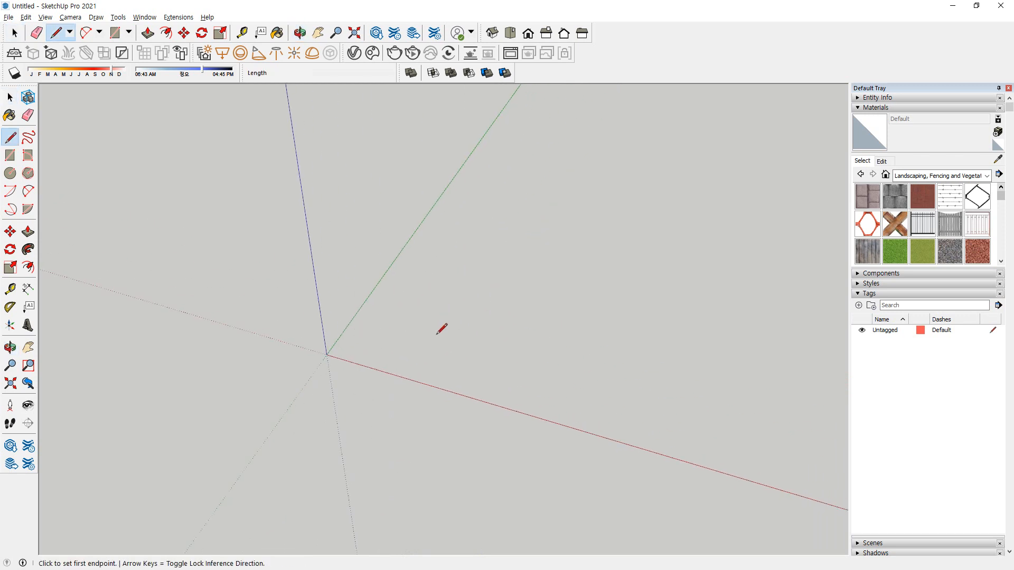
click(408, 345)
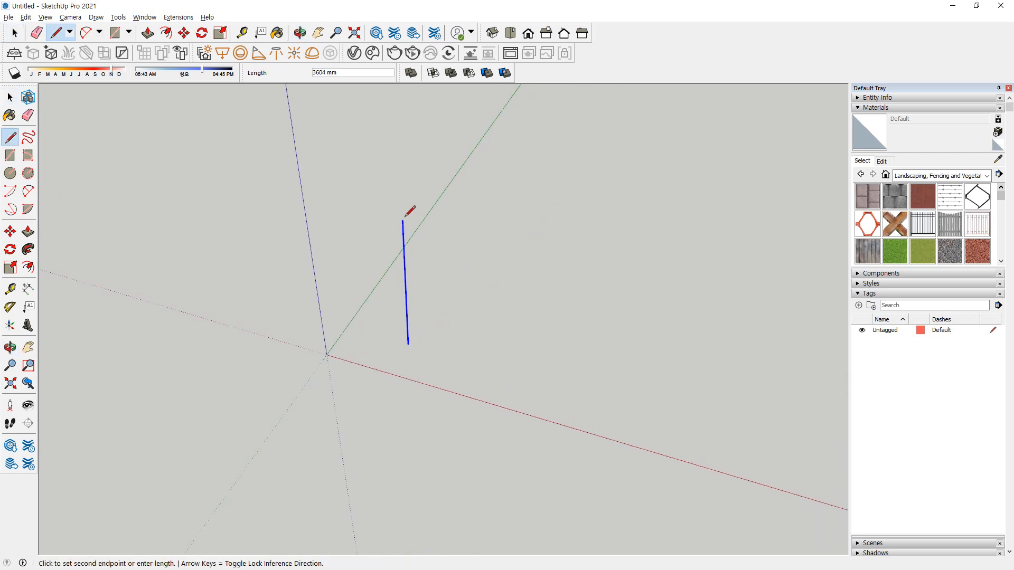
click(406, 157)
key(space)
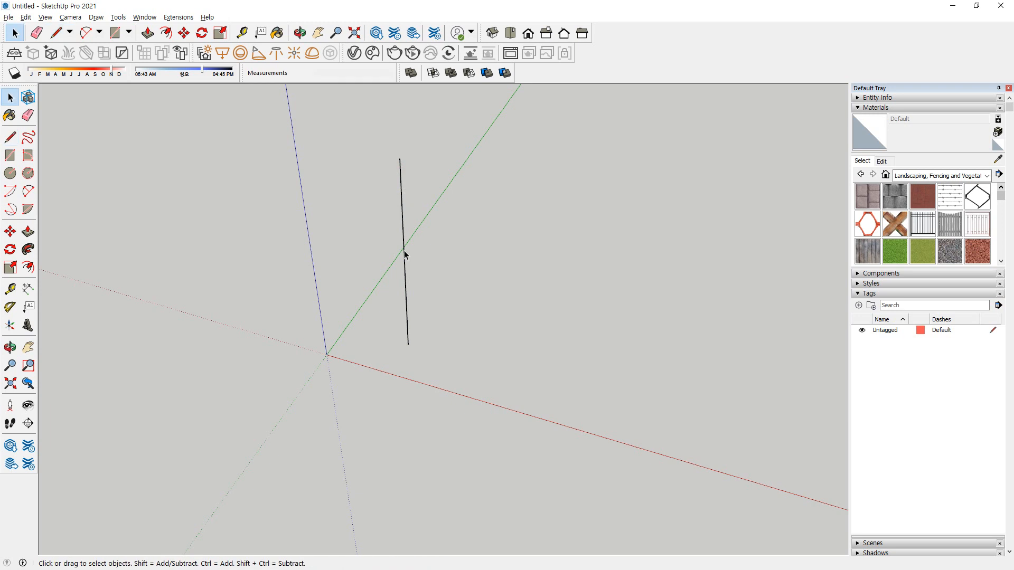
middle_drag(405, 253, 381, 262)
Draw a horizontal circle with a radius of about 704 mm, centred on the vertical line's lower end
key(c)
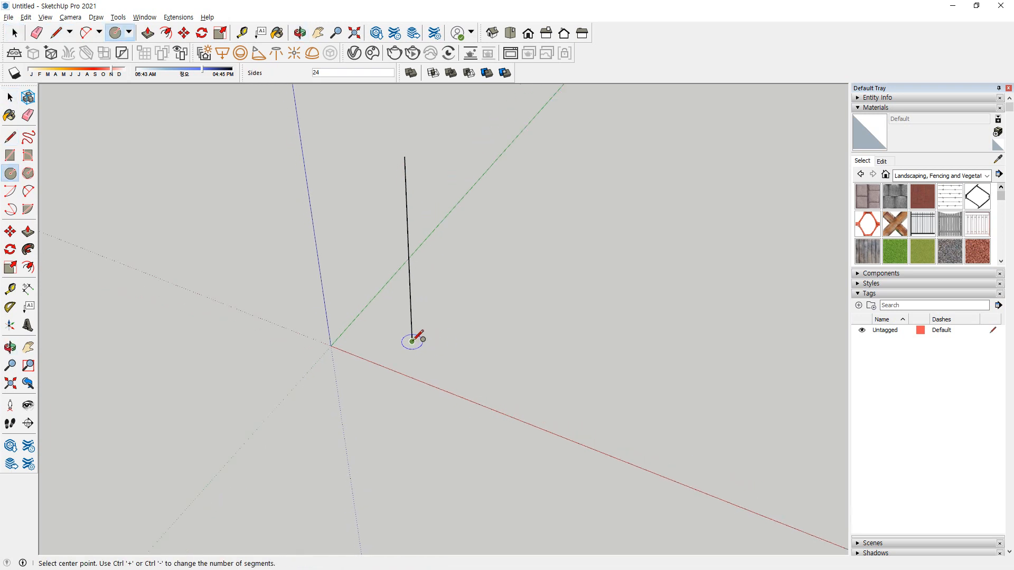
click(412, 342)
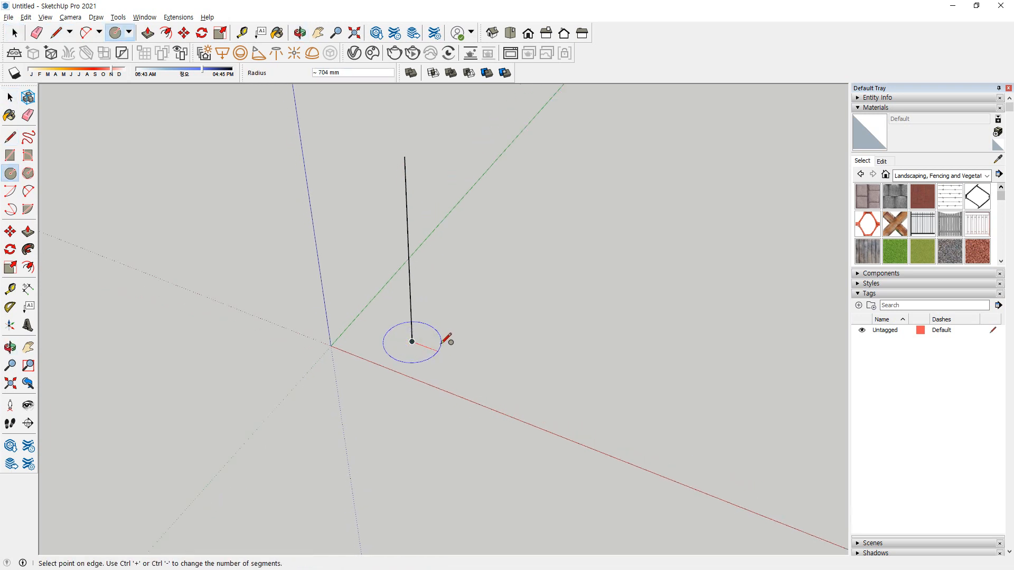
click(442, 346)
middle_drag(454, 348, 376, 378)
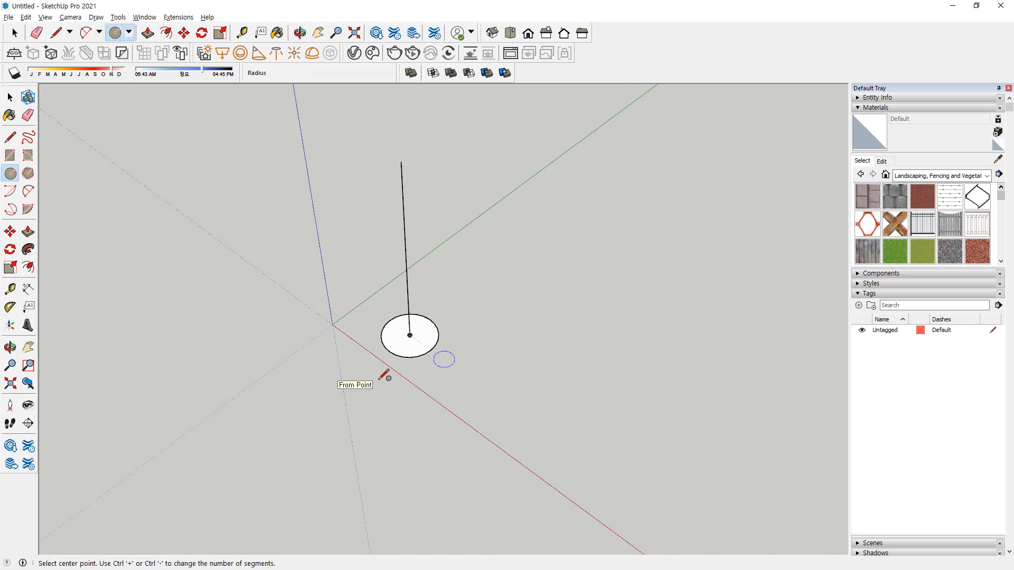
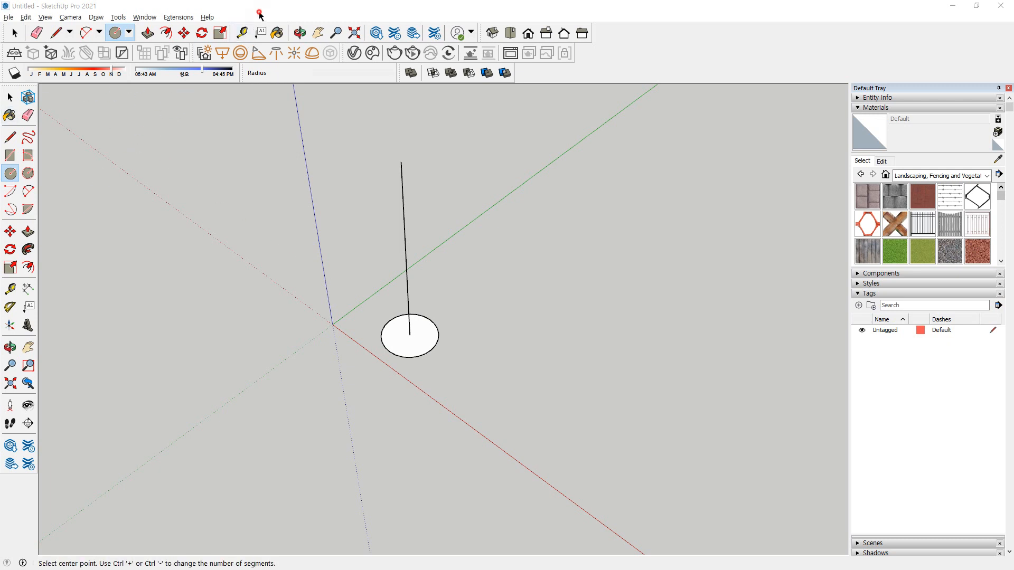
Try Follow Me to extrude the circle up along the vertical line, and undo the extrusion
click(28, 249)
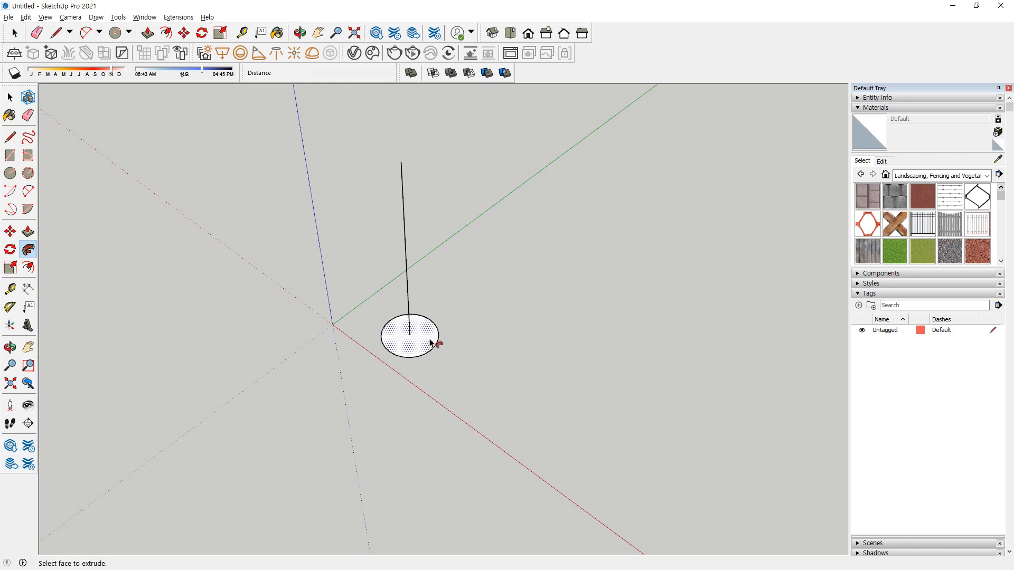
drag(430, 344, 406, 170)
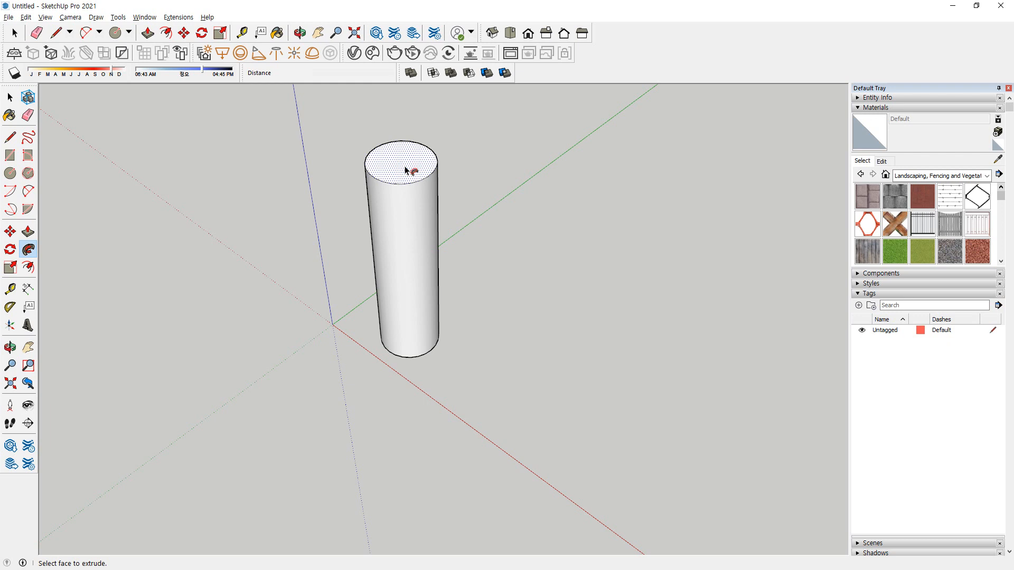
key(ctrl+z)
Draw a horizontal line parallel to the red axis from the vertical line's upper end, forming an L-shaped path
key(l)
scroll(405, 170, down, 1)
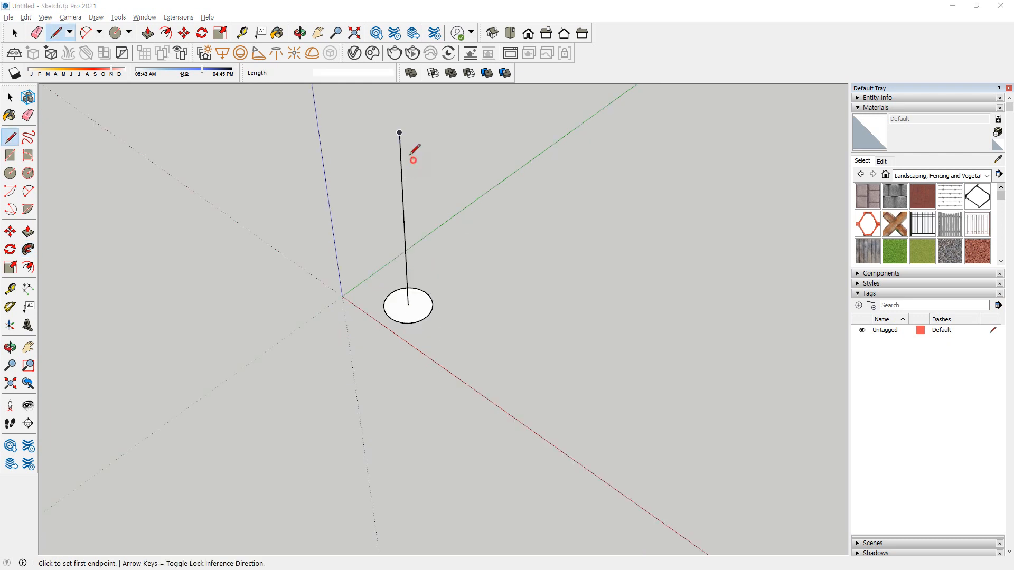
click(399, 132)
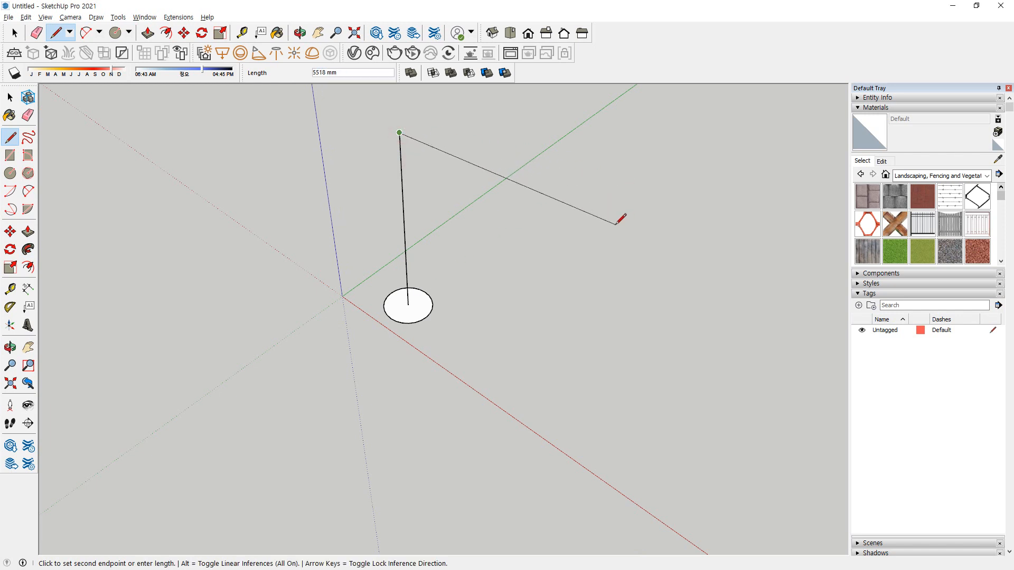
click(625, 249)
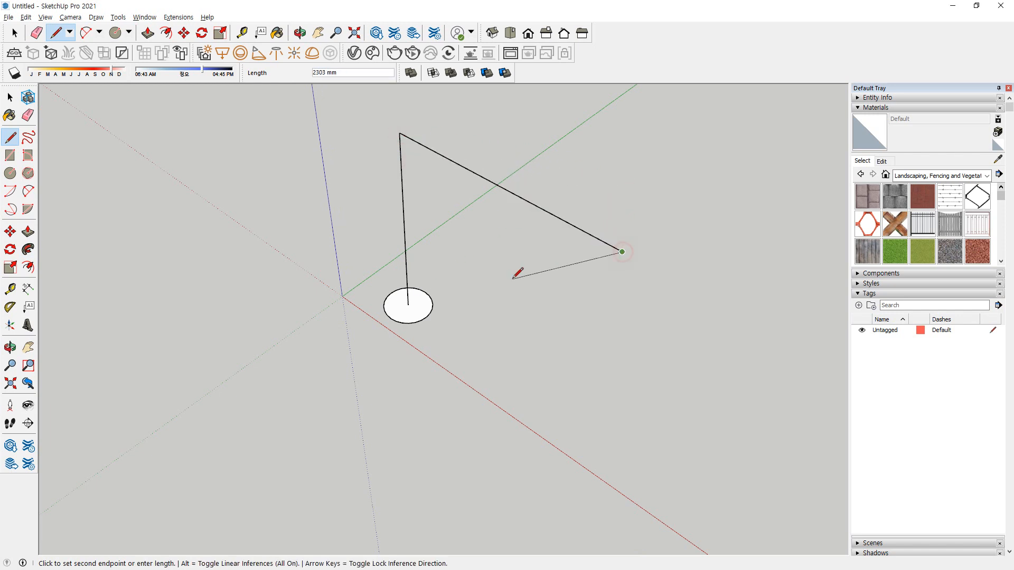
middle_drag(516, 271, 644, 282)
key(Escape)
key(space)
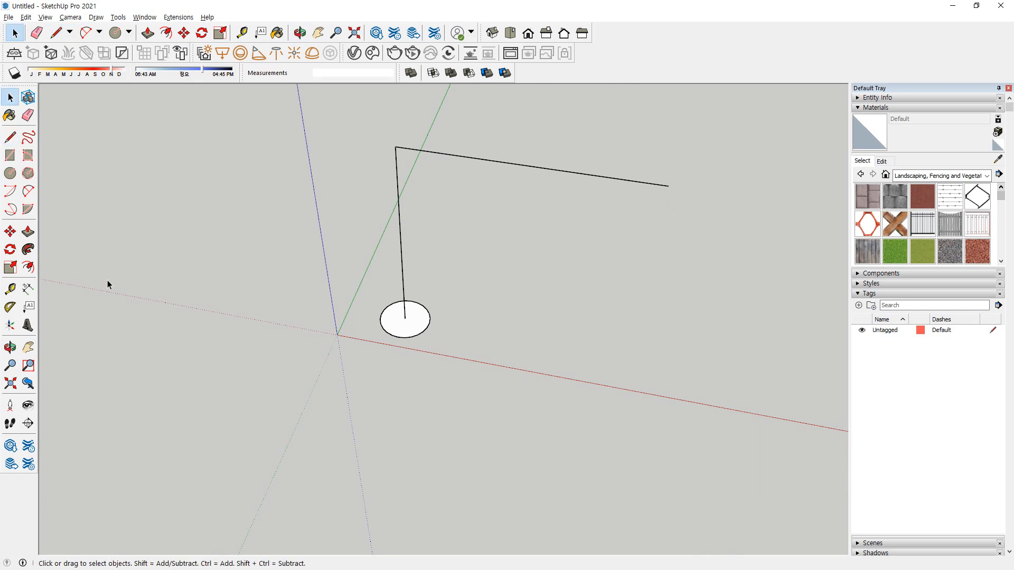
Try Follow Me to sweep the circle around the sharp-cornered L-shaped path, and undo the sweep
click(28, 250)
drag(421, 336, 675, 186)
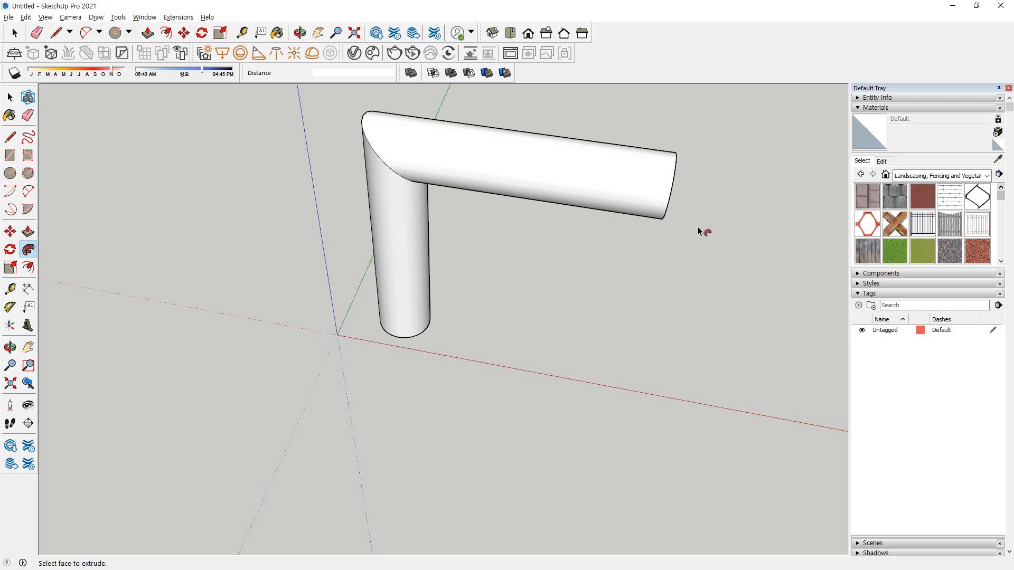
middle_drag(444, 169, 528, 175)
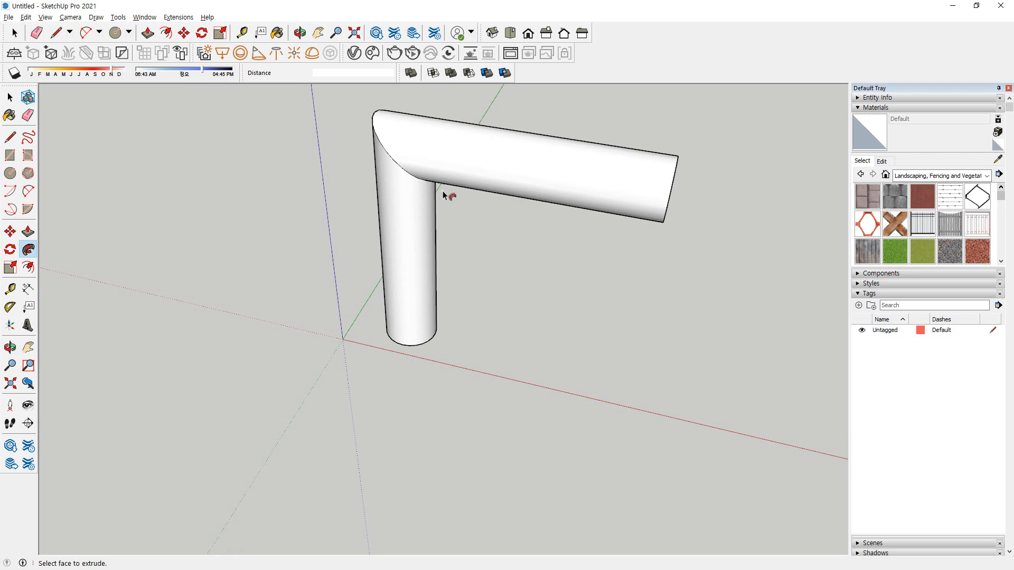
key(ctrl+z)
Round the L-shaped path's corner with a 2 Point Arc tangent to both lines, trimming away the sharp corner
key(a)
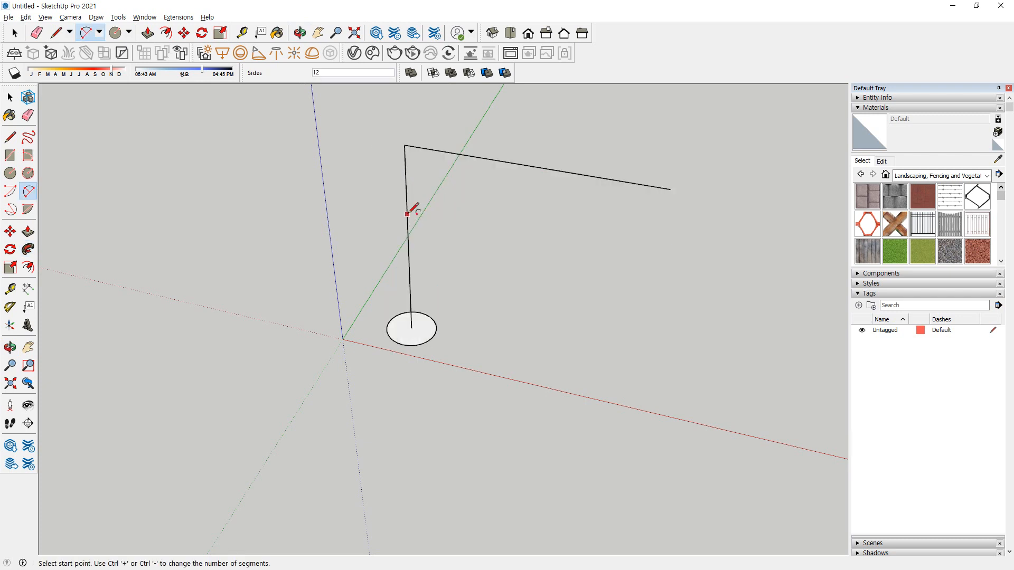
click(408, 228)
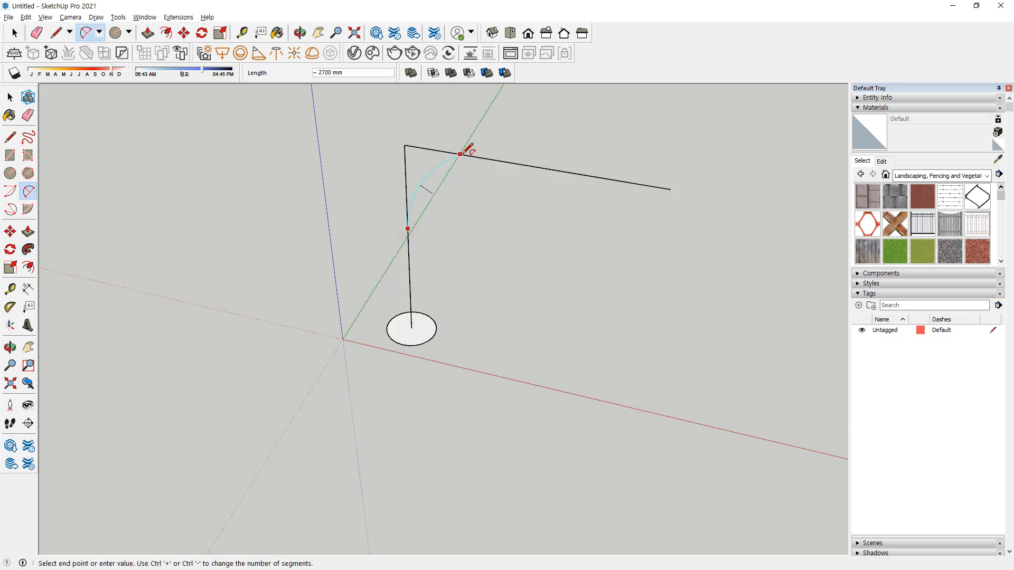
click(503, 161)
double_click(507, 158)
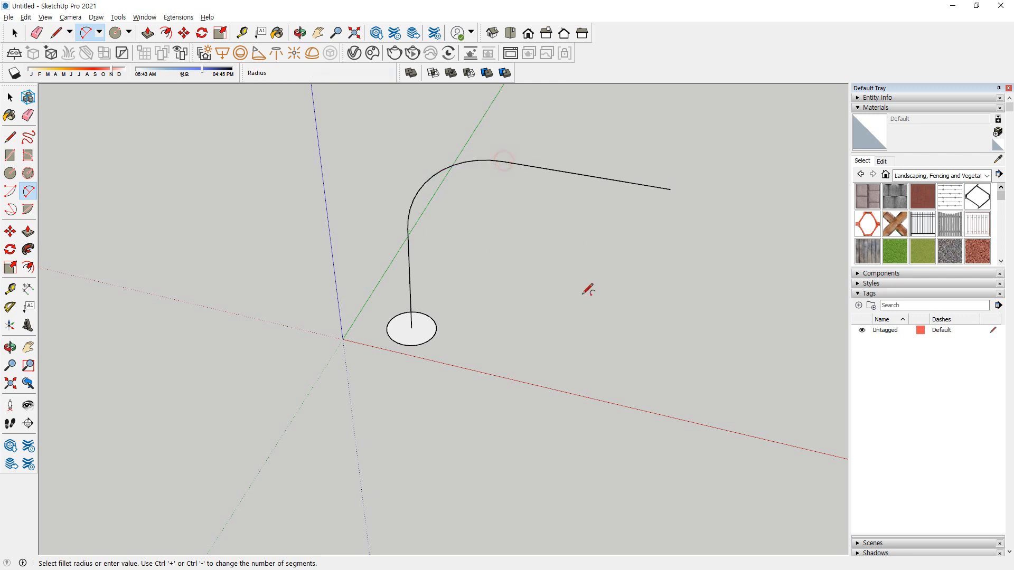
key(space)
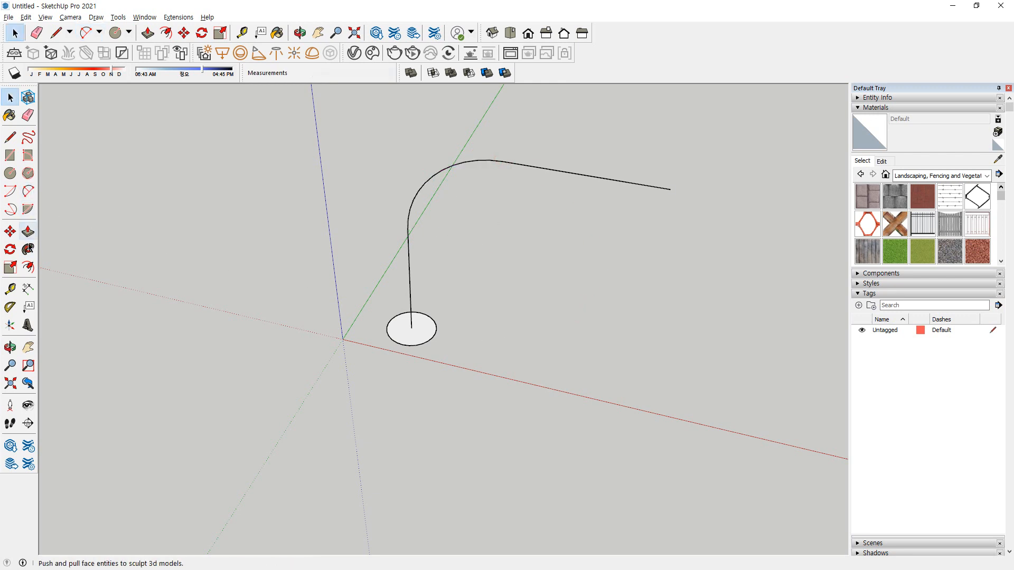
Try Follow Me by tracing the rounded path manually with the circle, and undo the resulting pipe
click(27, 249)
drag(425, 328, 675, 191)
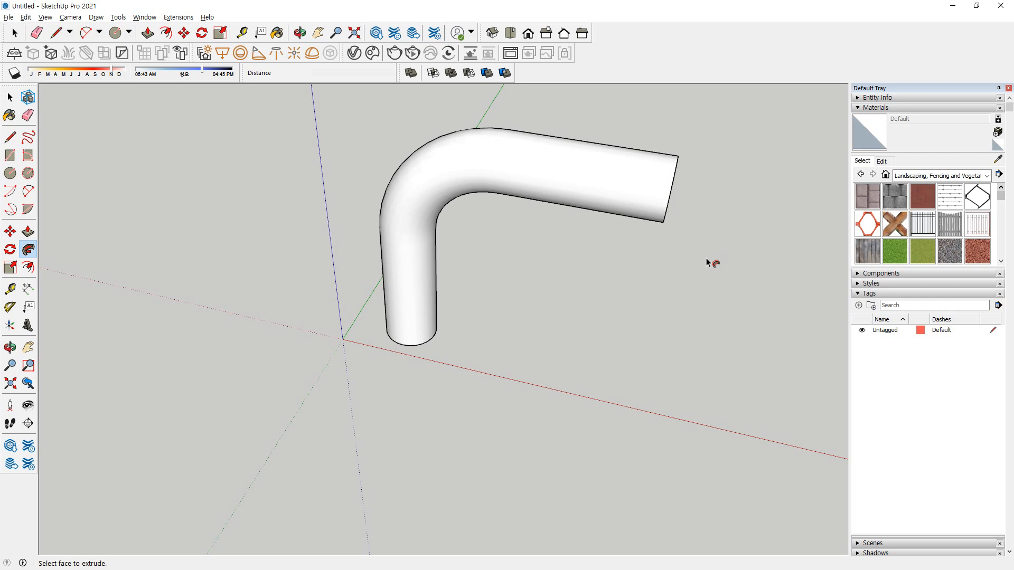
key(ctrl+z)
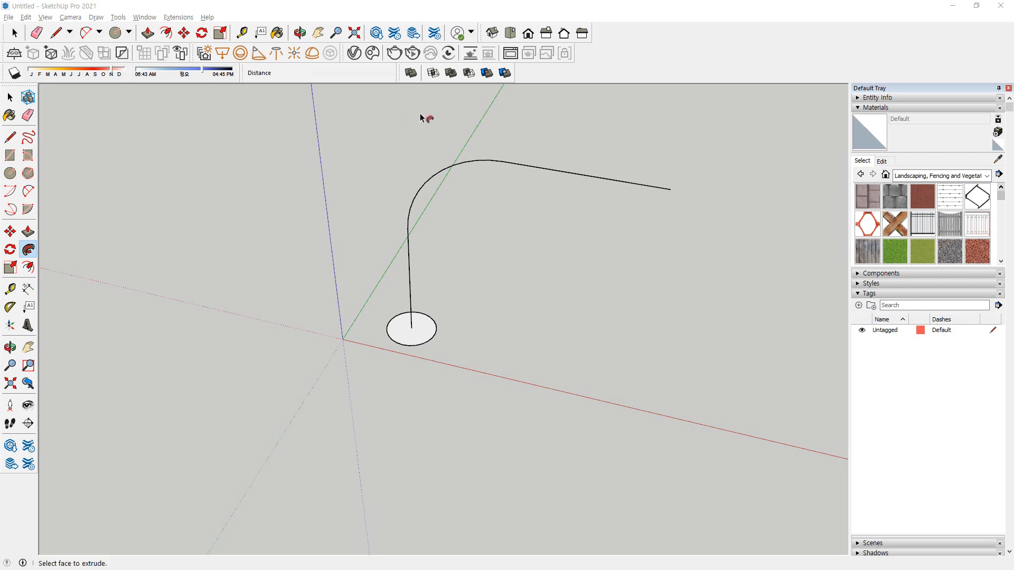
Try Follow Me with the whole rounded path preselected and the circle as profile, and undo the resulting pipe
key(space)
drag(569, 119, 340, 258)
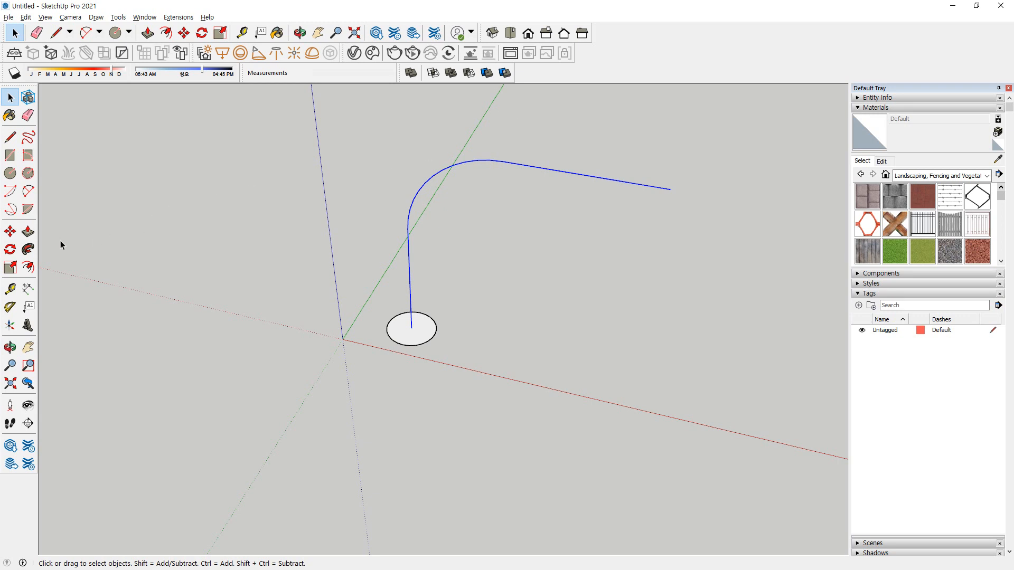
click(28, 249)
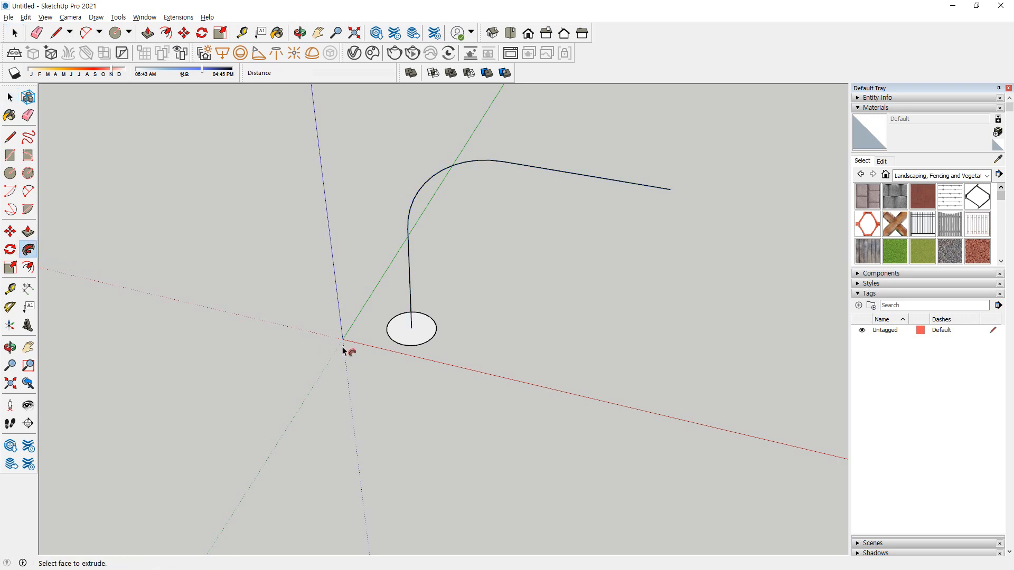
click(426, 337)
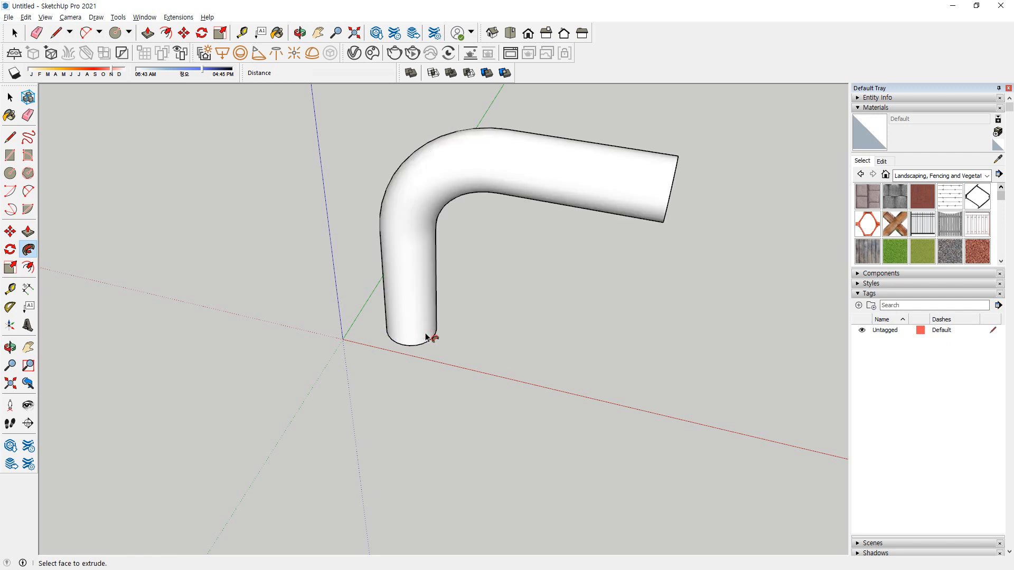
key(ctrl+z)
Extend the path from its free end with a line parallel to the green axis and a line straight down the blue axis
middle_drag(572, 218, 448, 279)
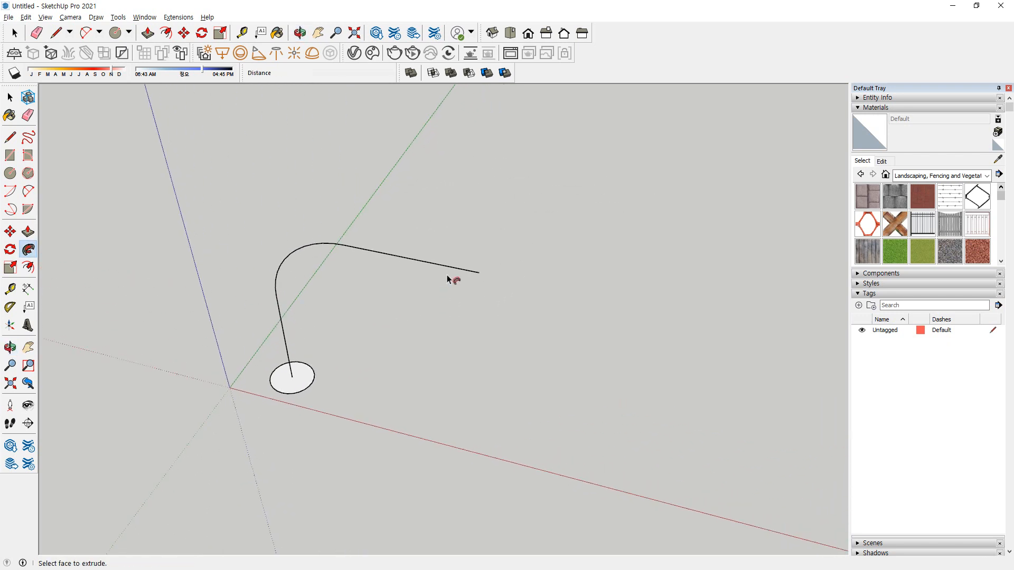
key(l)
click(479, 273)
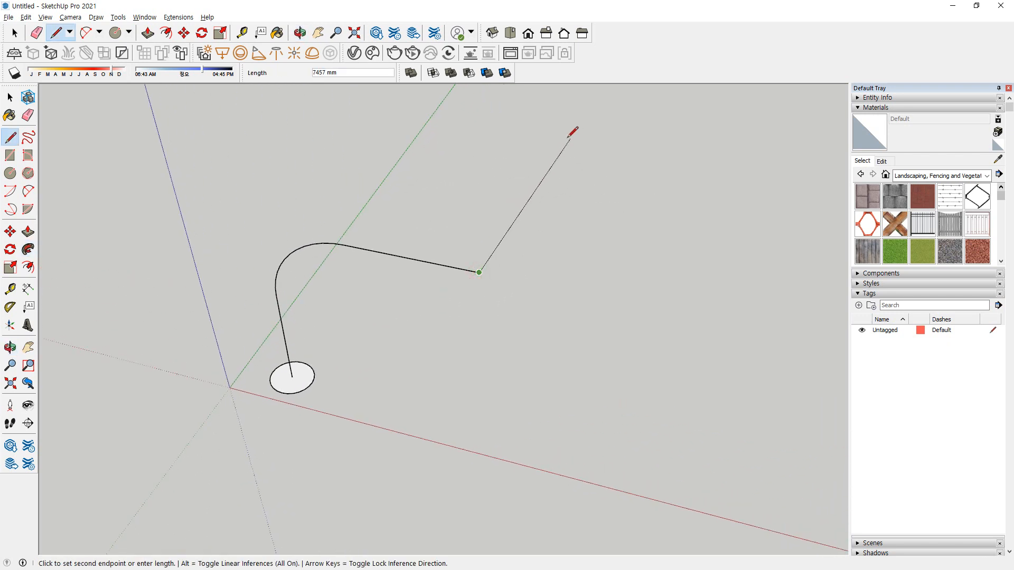
click(553, 119)
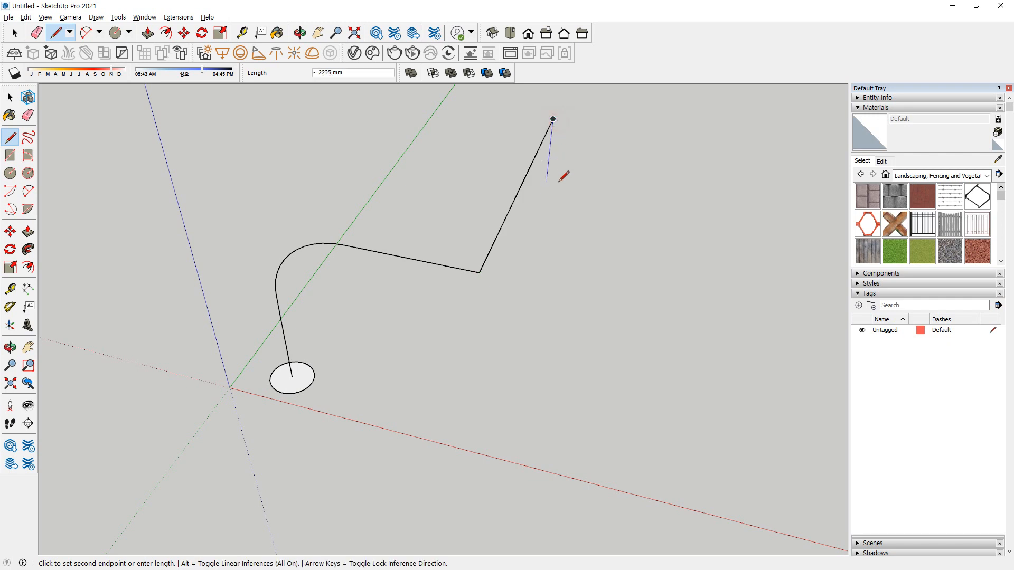
key(Up)
click(295, 376)
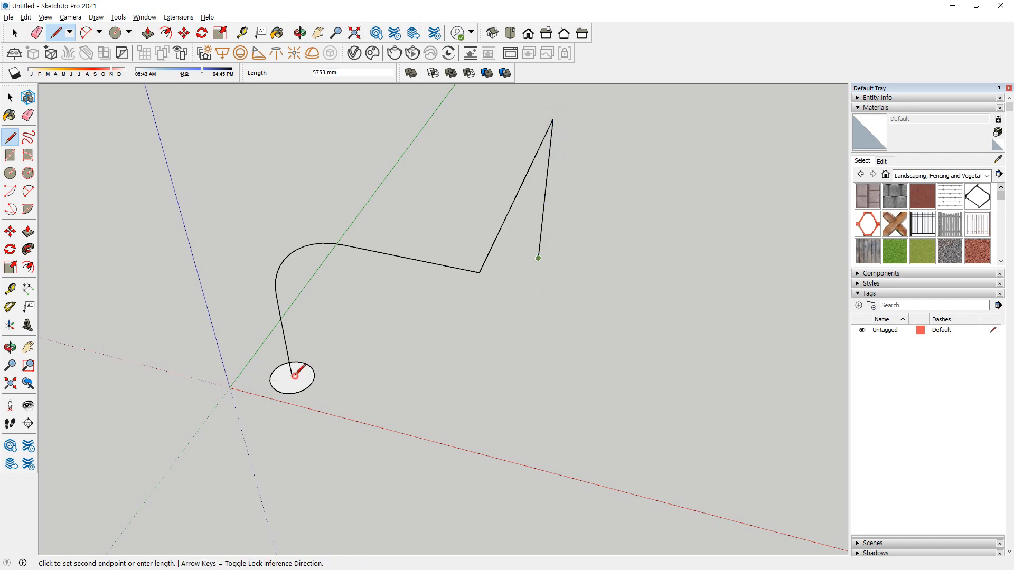
key(space)
Round the path's two remaining sharp corners with 2 Point Arcs tangent to the adjoining lines, trimming away the corners
middle_drag(295, 376, 446, 283)
key(a)
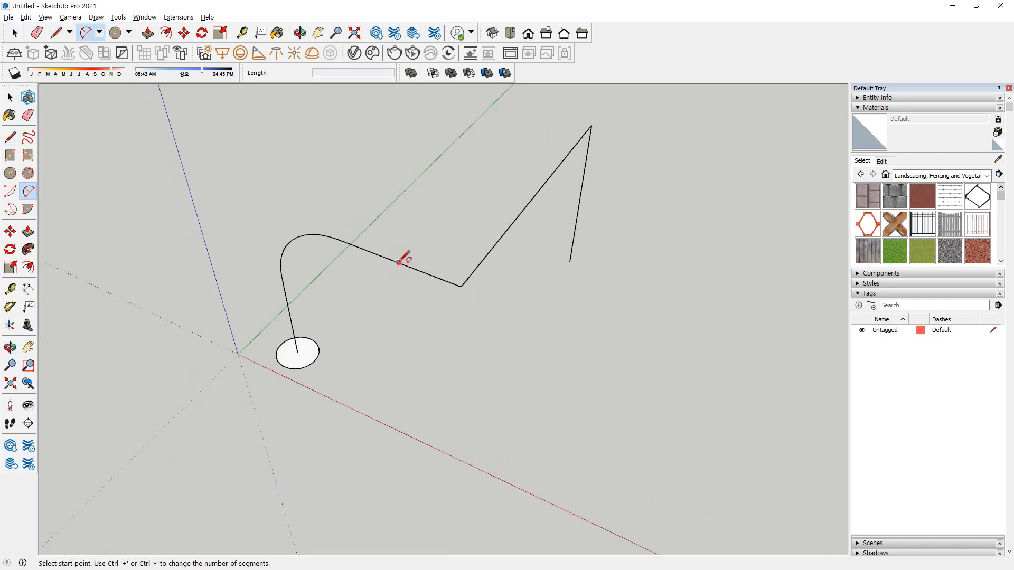
click(399, 262)
click(501, 237)
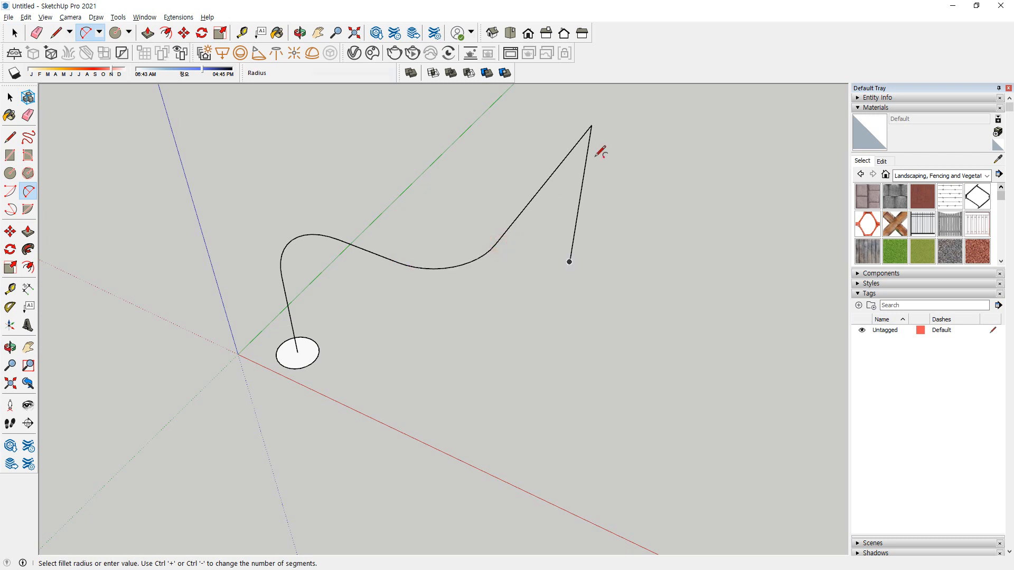
click(580, 197)
click(556, 169)
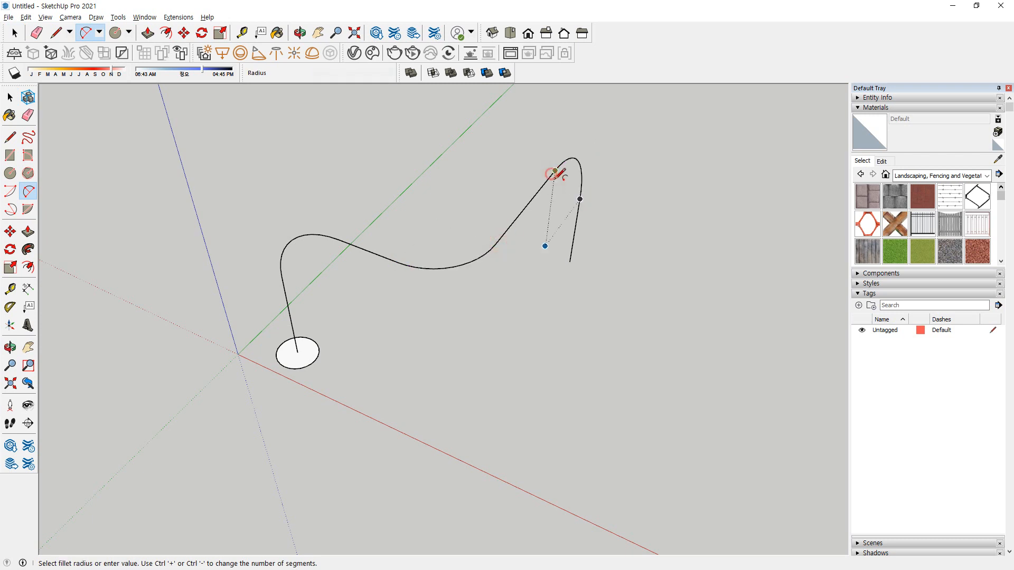
Sweep the circle along the entire preselected rounded path with Follow Me to form a pipe
middle_drag(351, 362, 565, 214)
key(space)
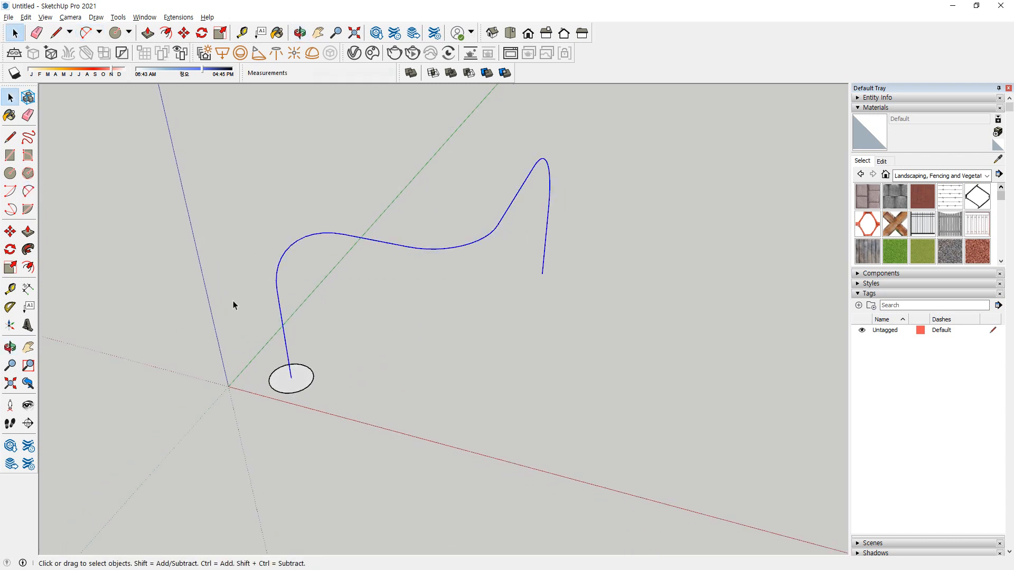
click(28, 249)
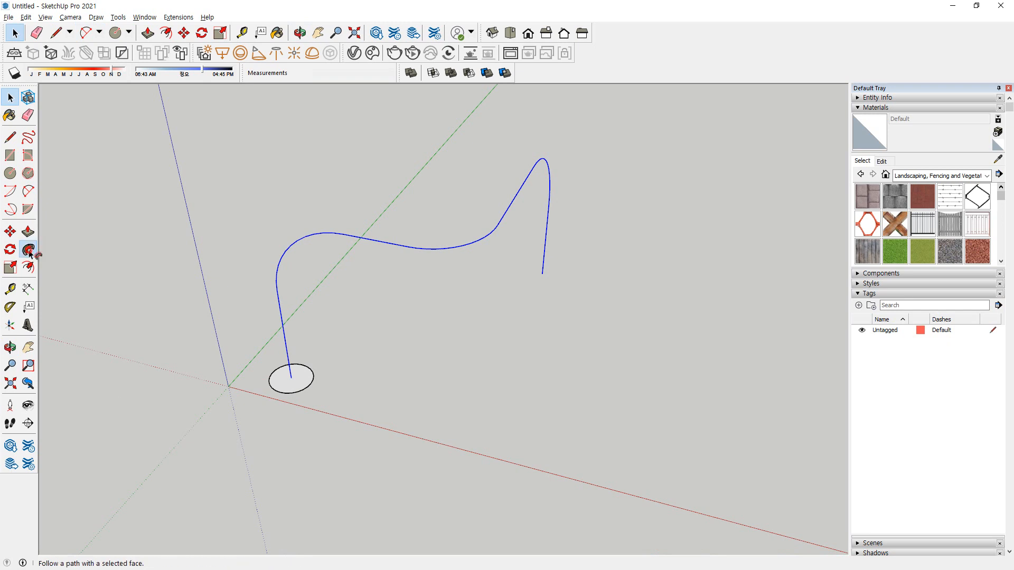
click(303, 381)
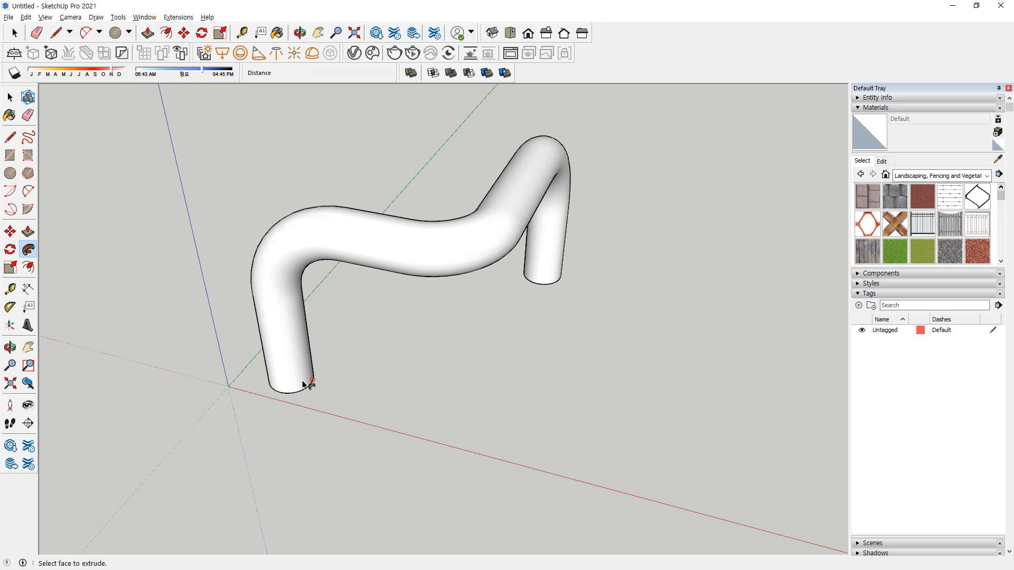
Delete the whole pipe and the leftover path to empty the model
key(space)
middle_drag(306, 384, 419, 256)
triple_click(419, 256)
key(Delete)
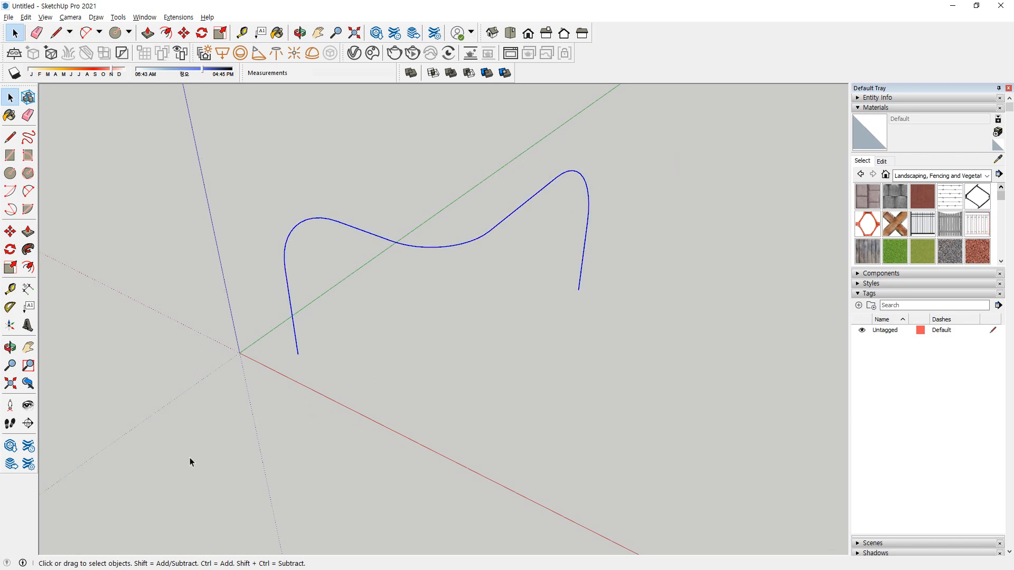
key(Delete)
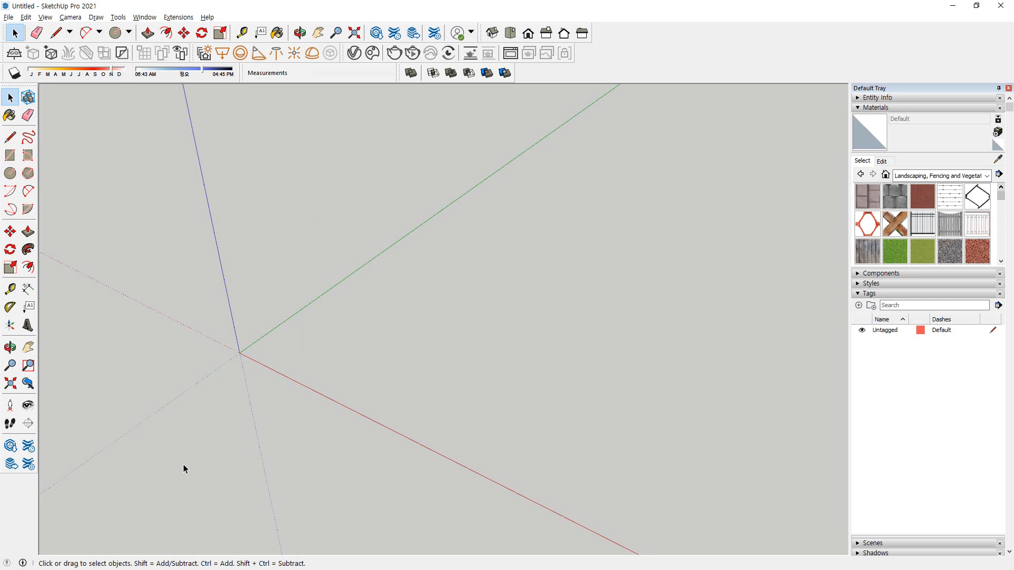
Draw a 24-sided circle on the ground plane centred on the origin, with a radius of about 2450 mm
key(c)
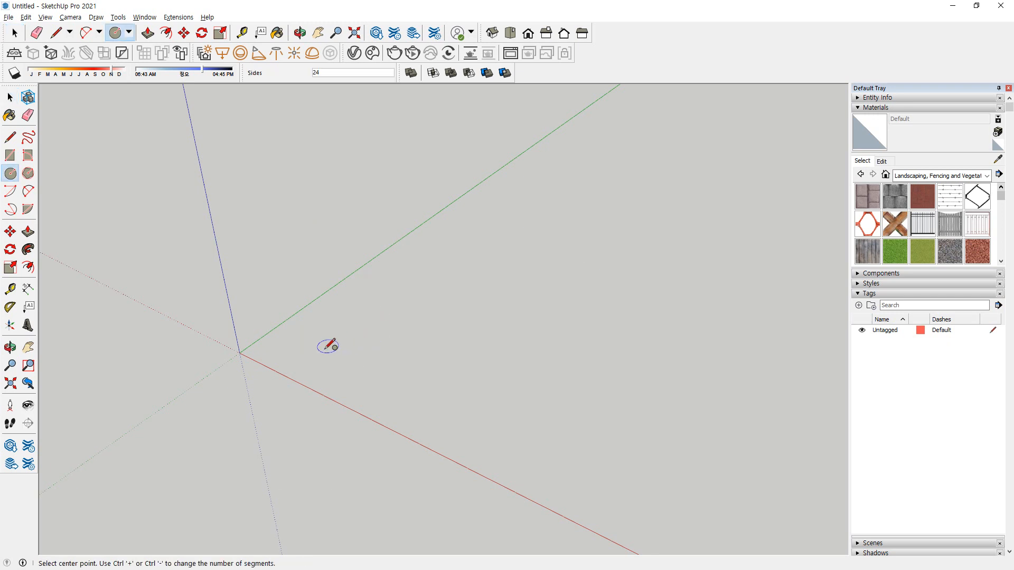
click(240, 353)
click(306, 363)
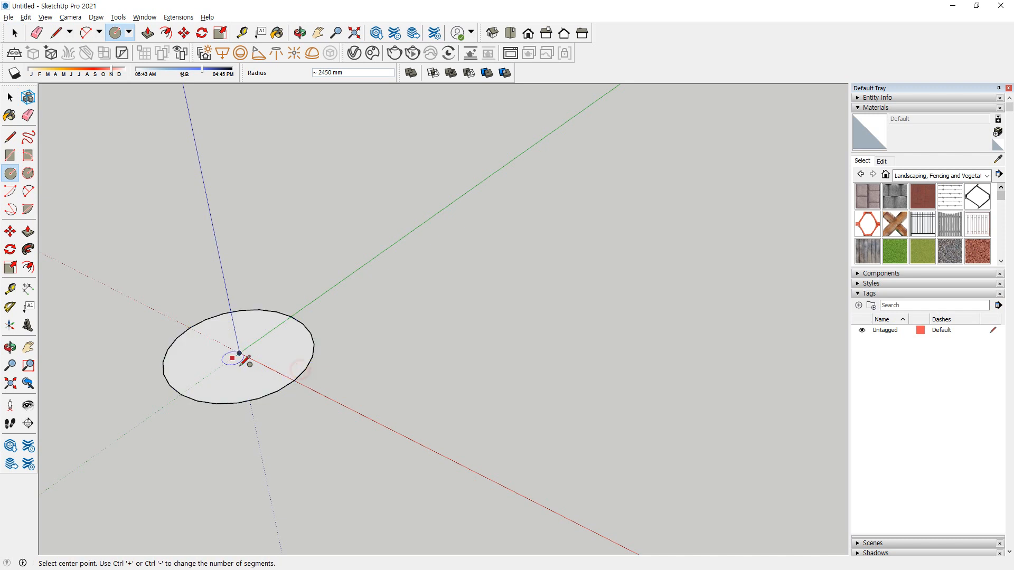
Draw a right triangle above the circle, upright on the blue axis, with a red-direction base about 4017 mm and slanted side about 6705 mm
middle_drag(235, 356, 417, 365)
key(l)
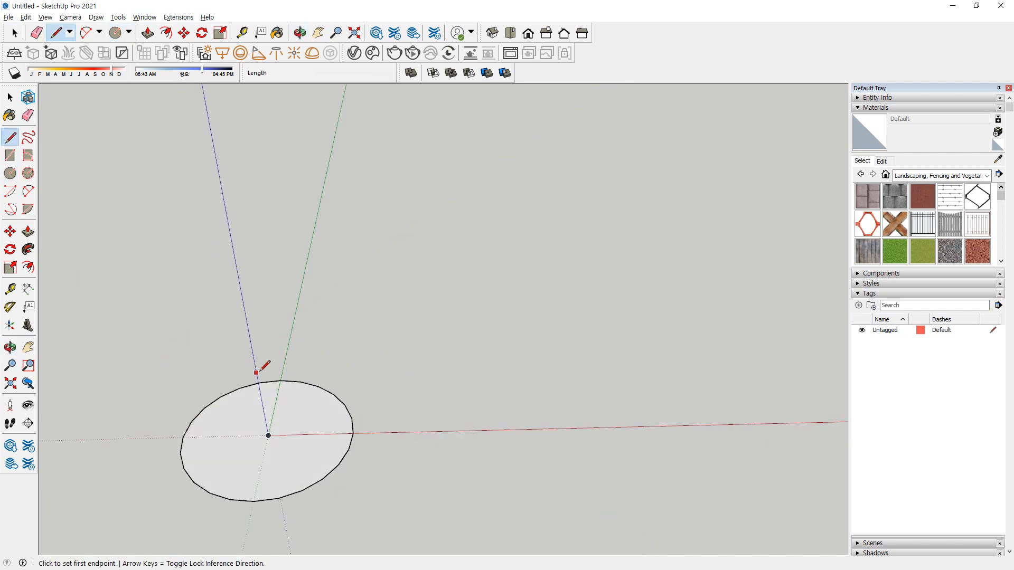
click(269, 435)
click(223, 191)
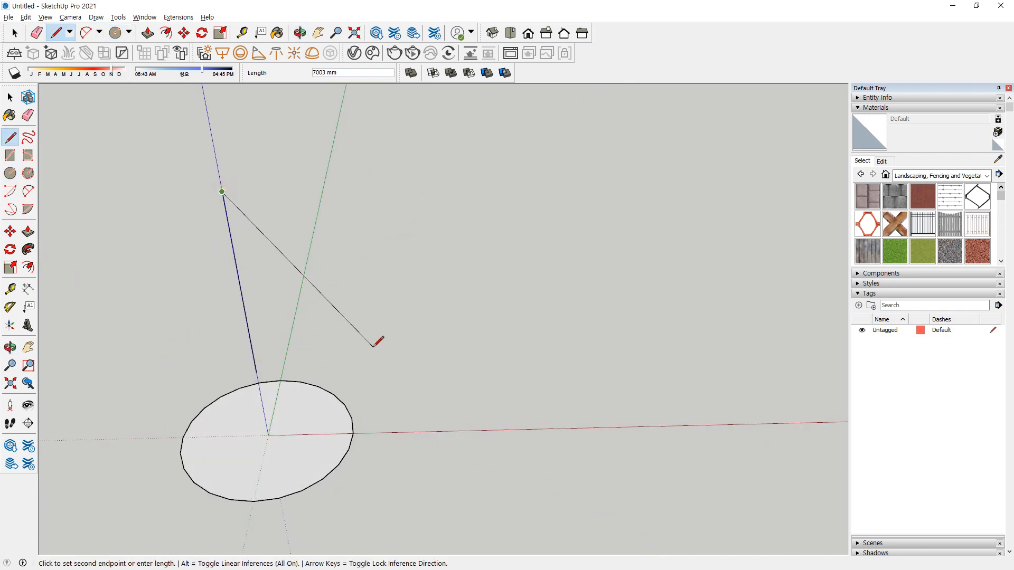
click(256, 372)
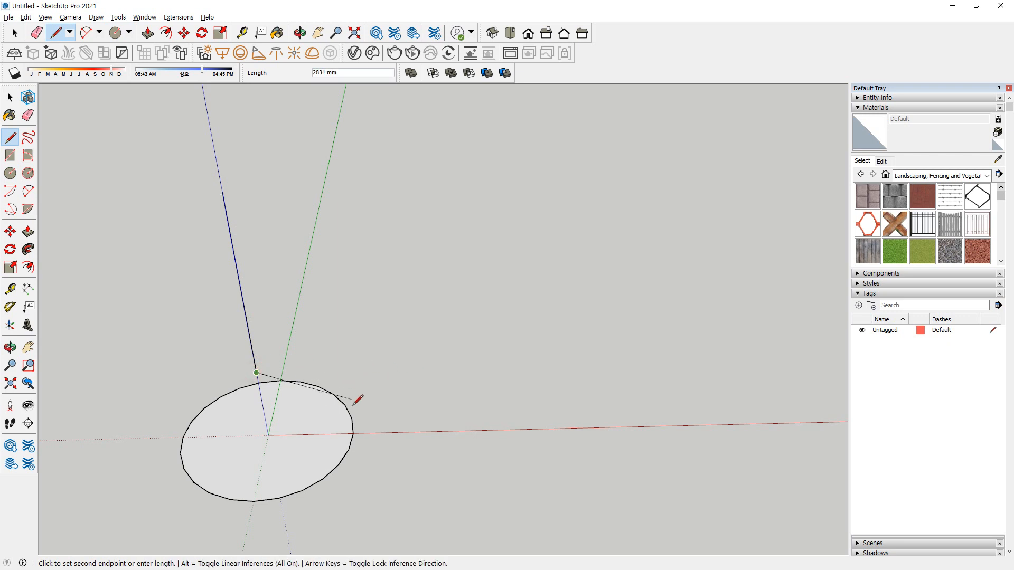
click(404, 369)
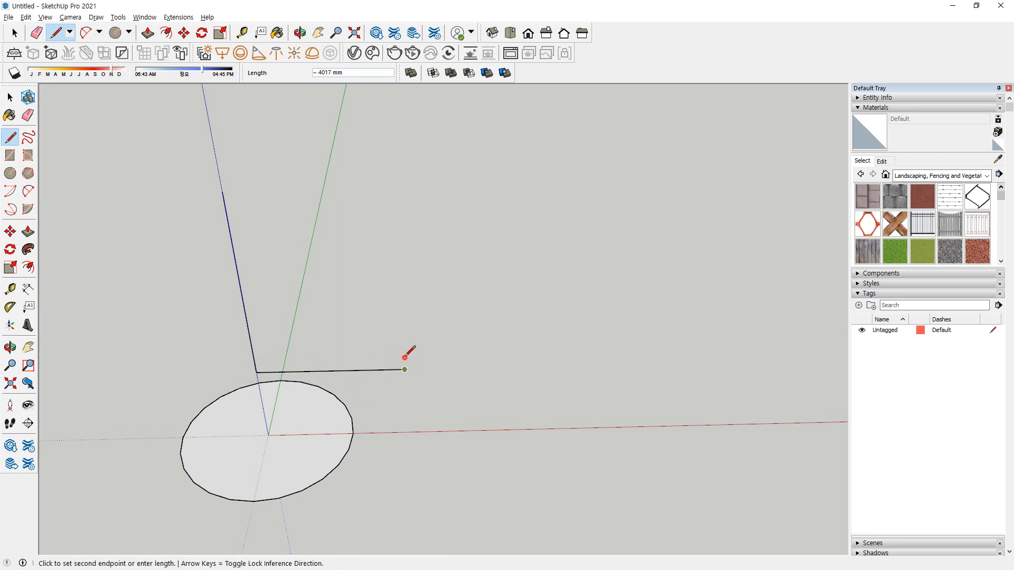
click(223, 191)
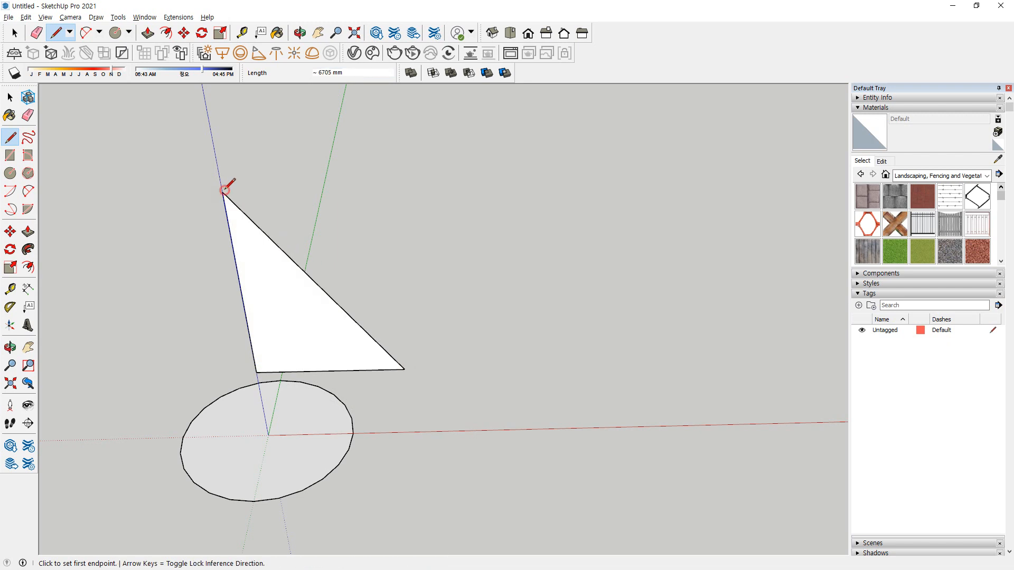
middle_drag(495, 362, 452, 331)
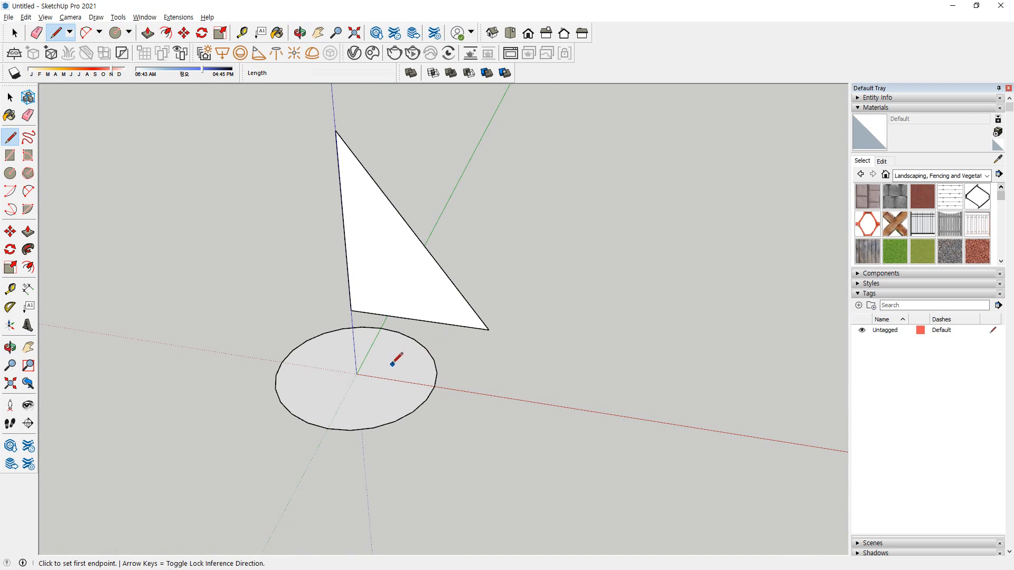
mouse_move(309, 327)
mouse_down()
mouse_move(294, 449)
mouse_move(345, 341)
mouse_up()
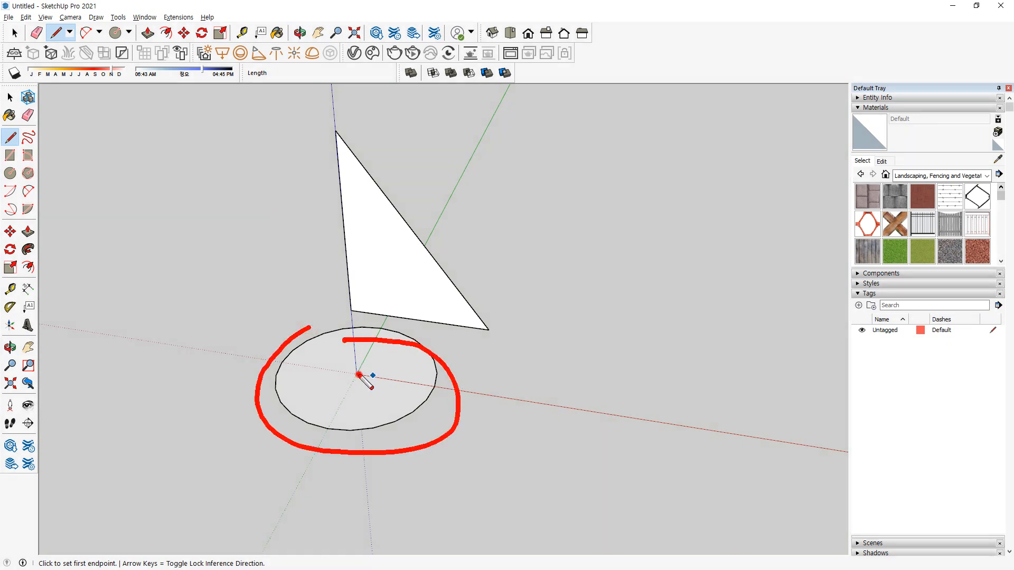
drag(359, 375, 358, 156)
key(Escape)
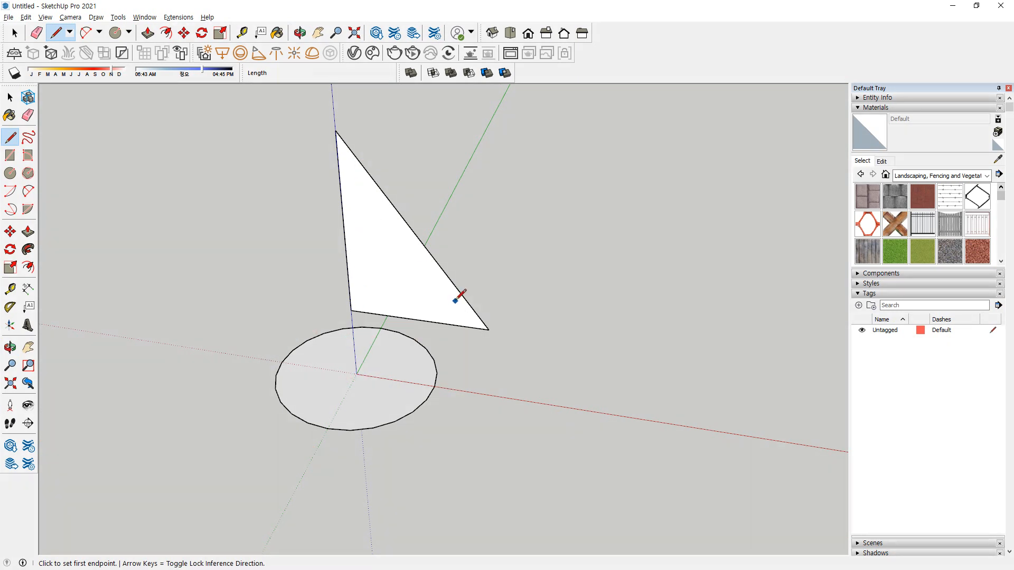
Try Follow Me with the circle preselected as path and the triangle as profile, and undo the resulting cone
click(10, 97)
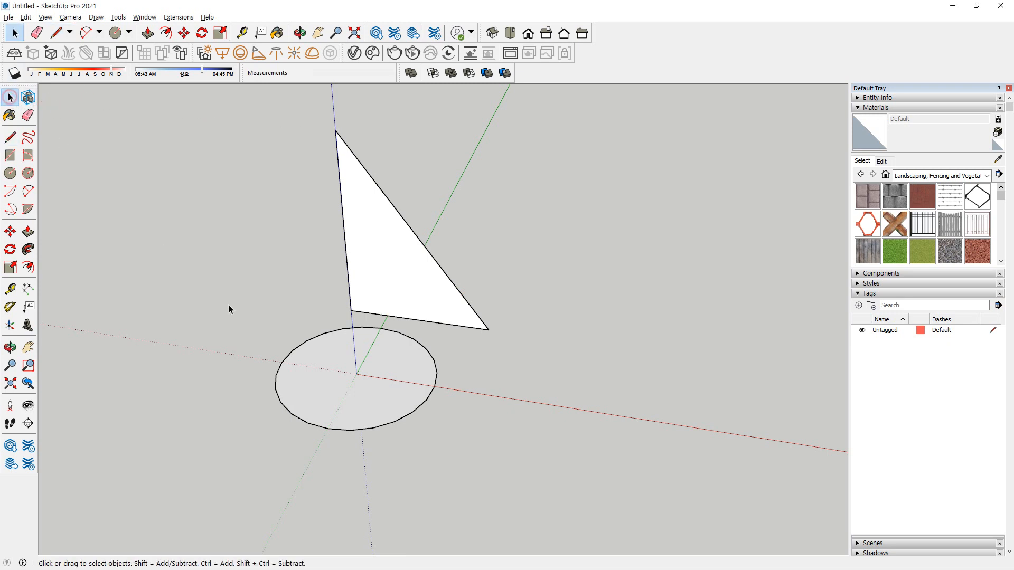
drag(457, 363, 431, 385)
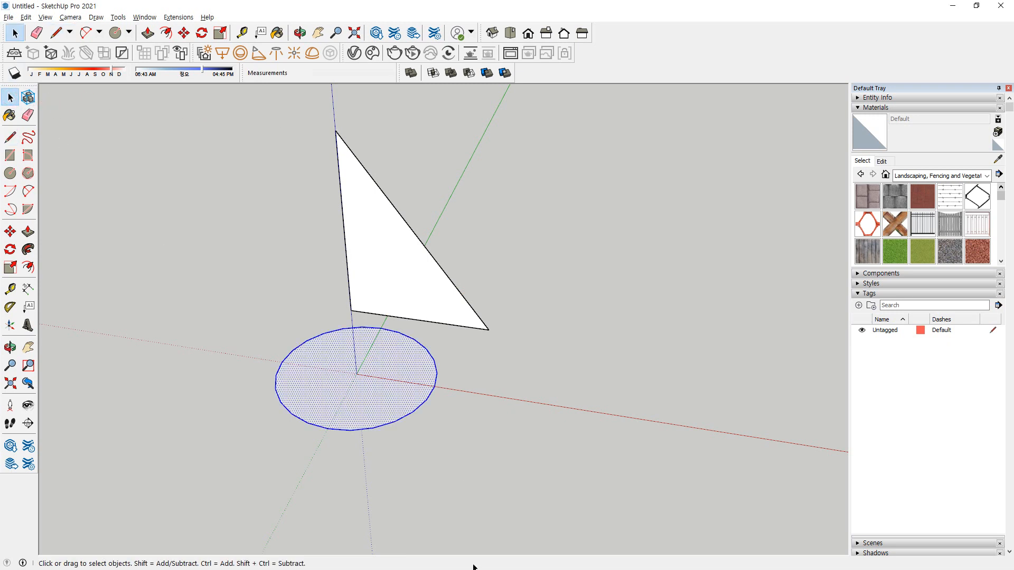
click(28, 249)
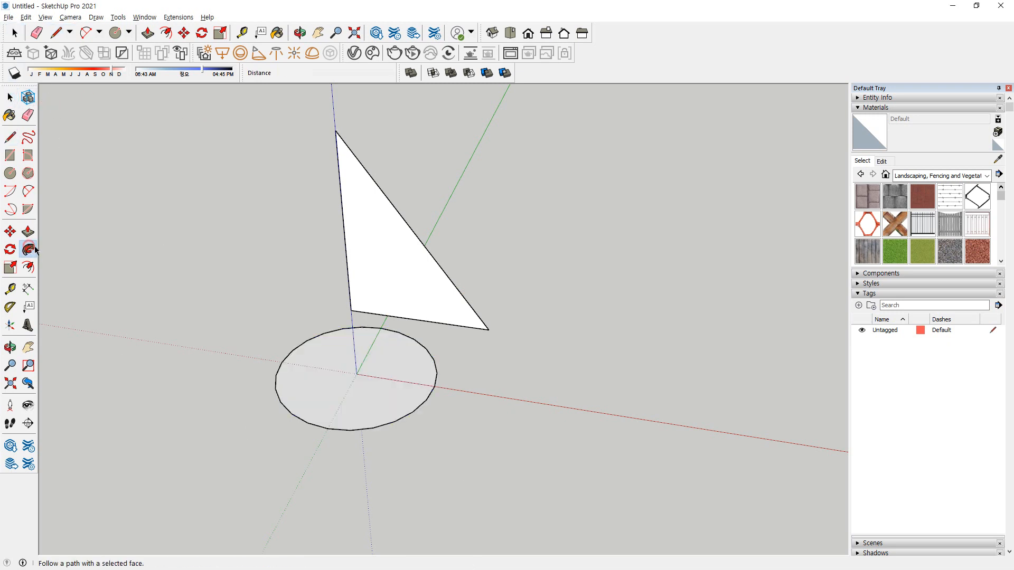
click(408, 271)
middle_drag(480, 438, 449, 380)
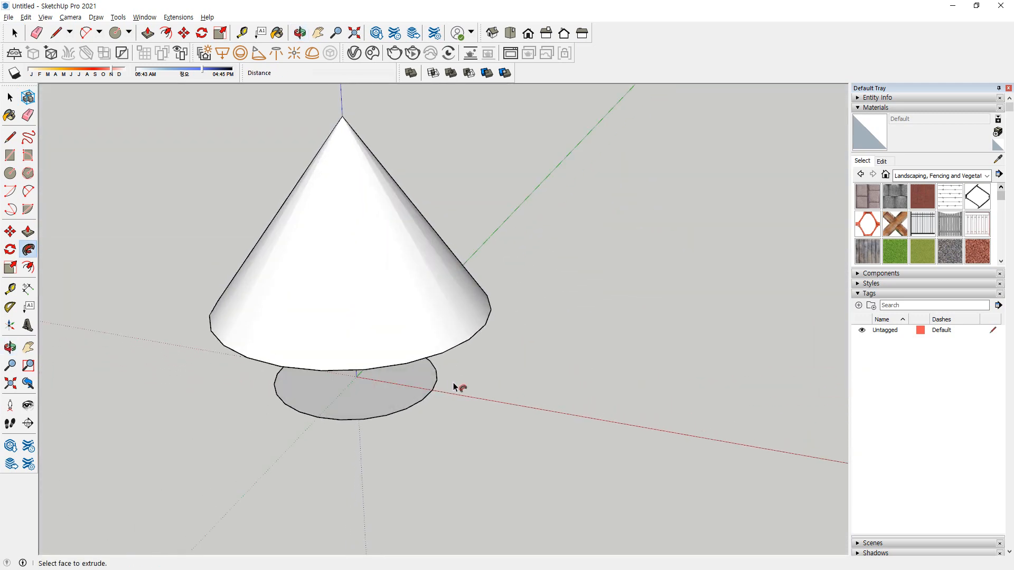
key(ctrl+z)
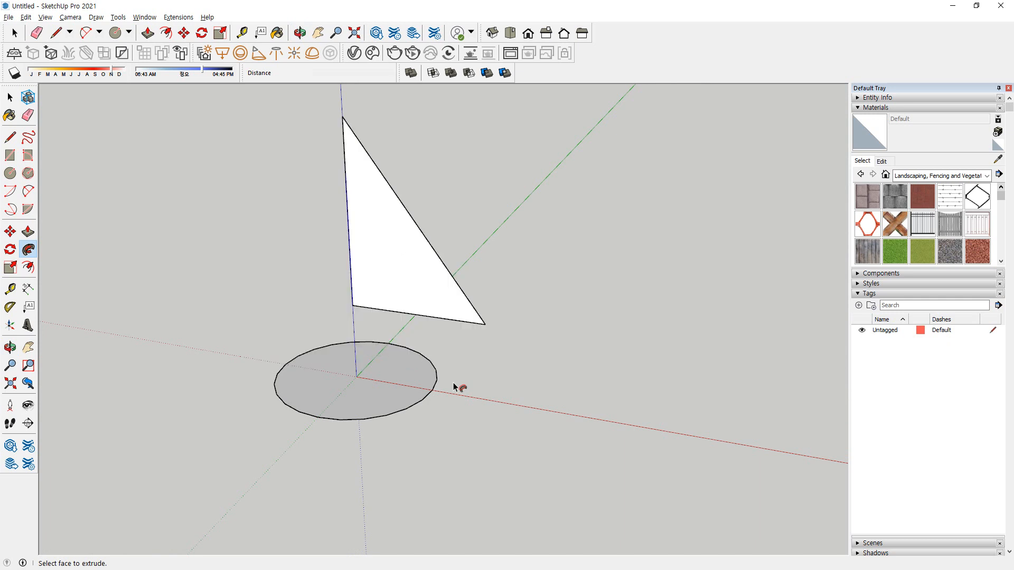
Repeat the Follow Me revolve of the triangle around the reselected circle, and undo the cone again
key(space)
double_click(417, 393)
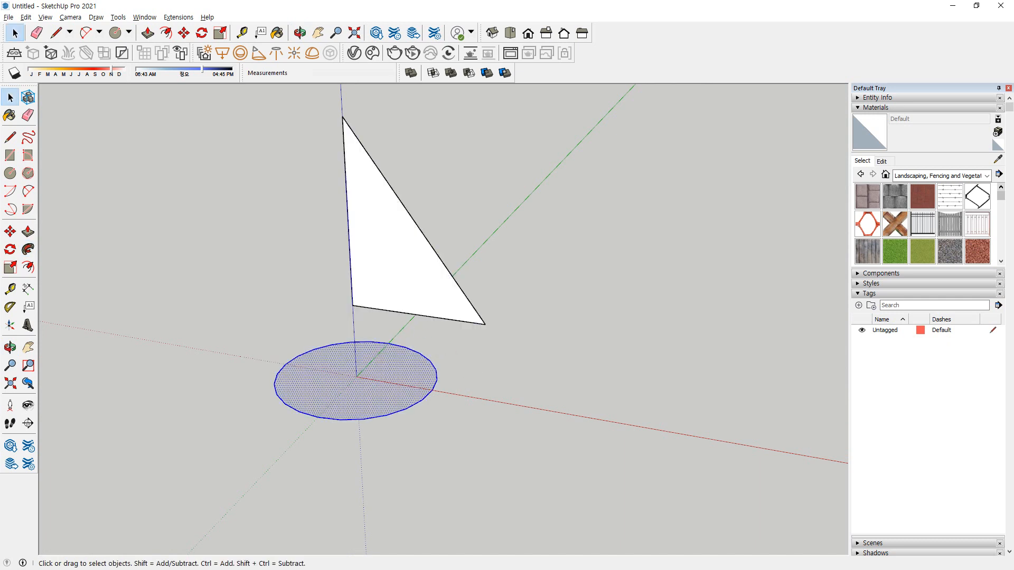
click(29, 255)
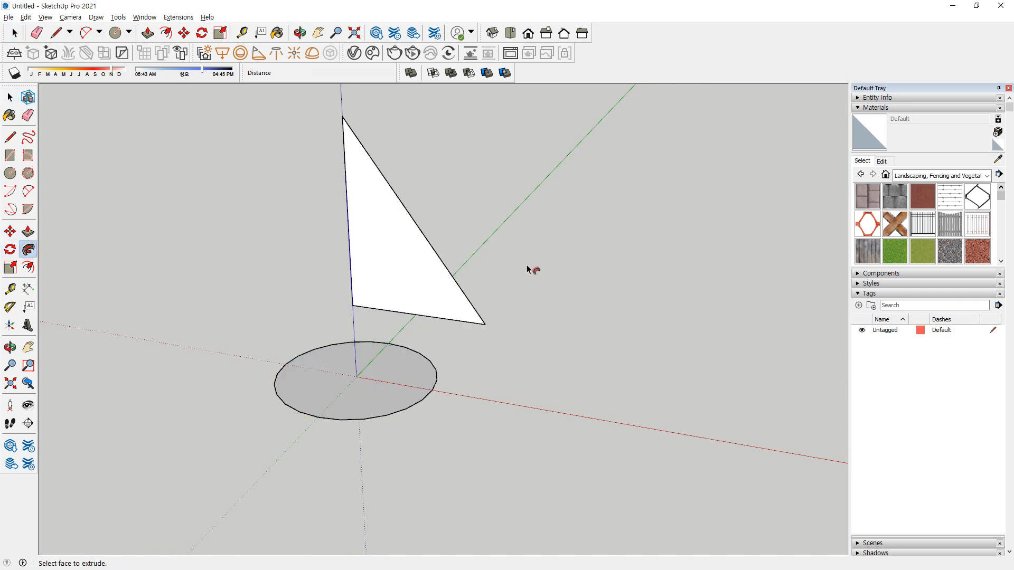
click(410, 269)
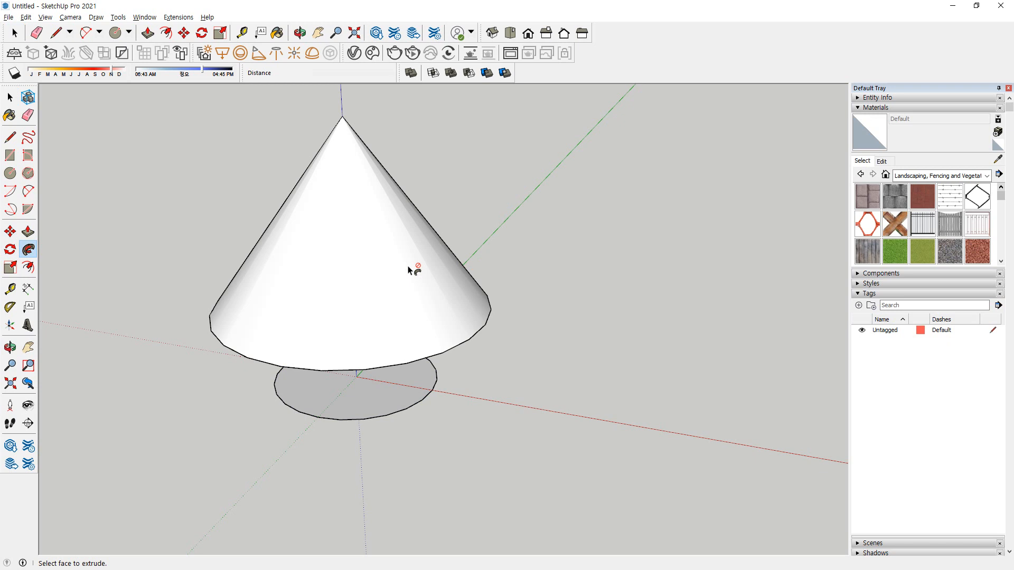
key(ctrl+z)
Replace the base circle with a 4-sided circle centred on the origin, its radius about 3383 mm along the red axis
key(space)
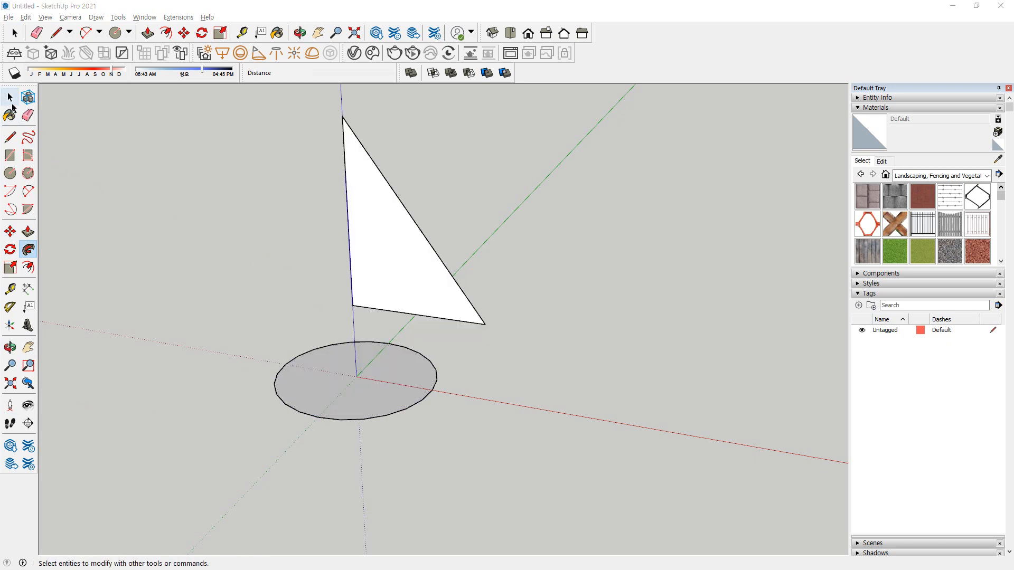
middle_drag(117, 194, 274, 374)
double_click(355, 378)
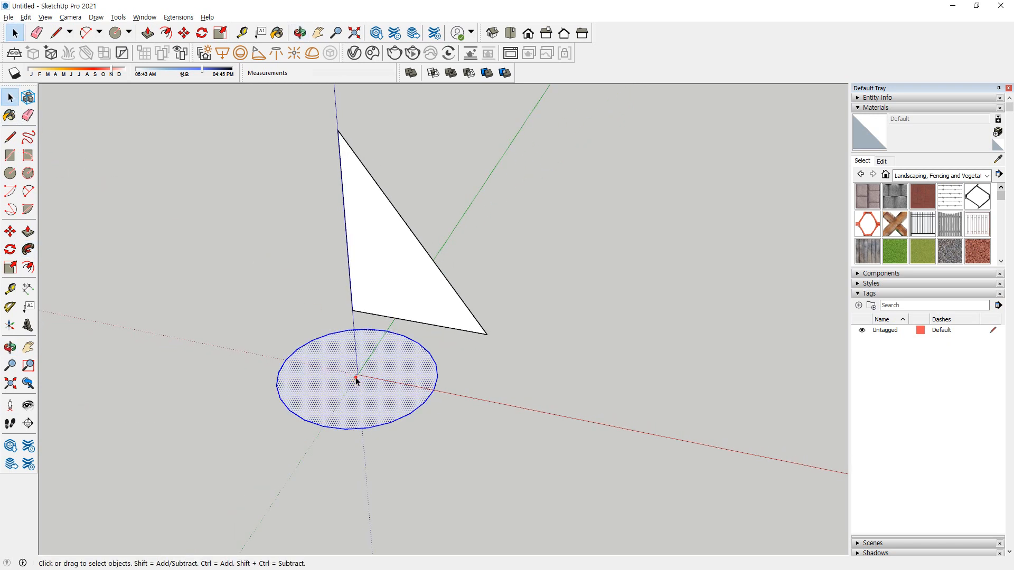
key(Delete)
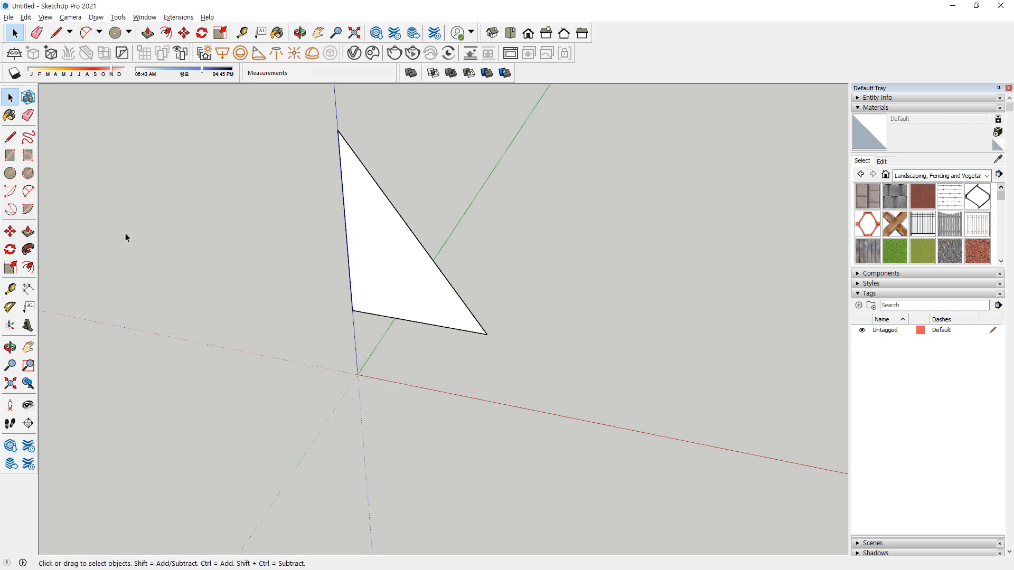
key(c)
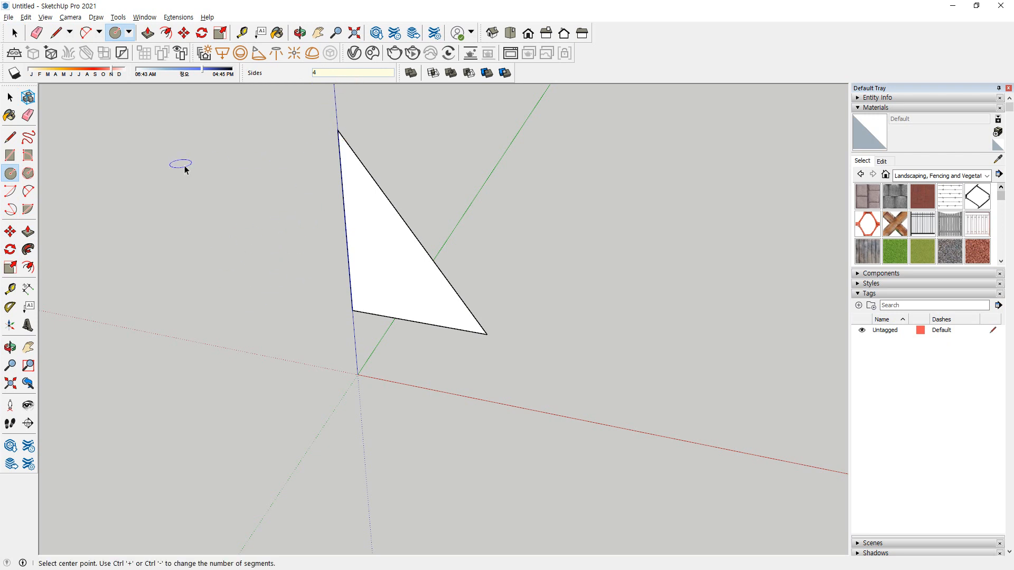
key(space)
key(c)
click(358, 374)
click(466, 385)
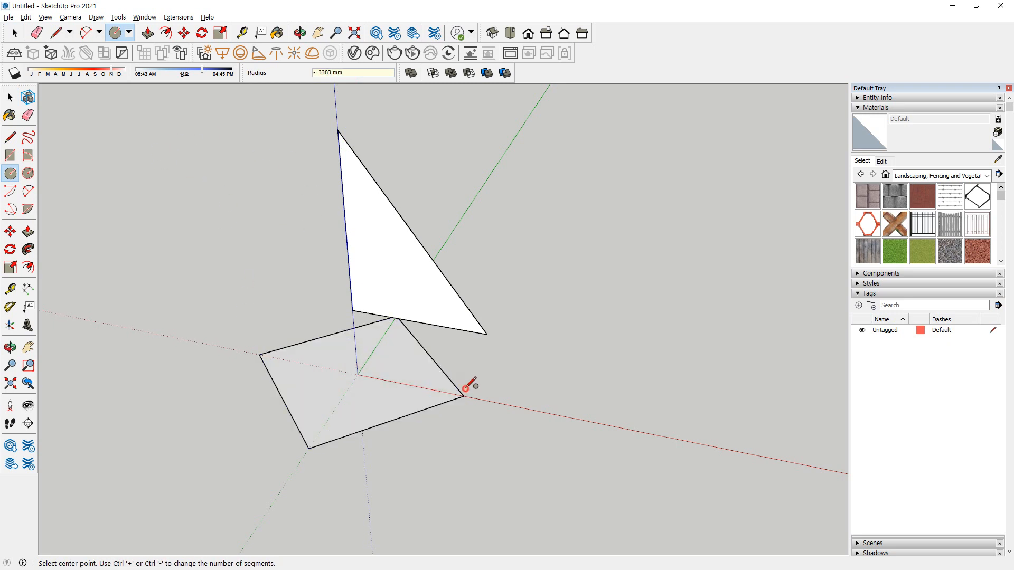
Sweep the triangle around the preselected four-sided base shape with Follow Me to form a pyramid
mouse_move(469, 385)
middle_down()
mouse_move(545, 425)
mouse_move(494, 387)
middle_up()
key(space)
drag(483, 369, 427, 430)
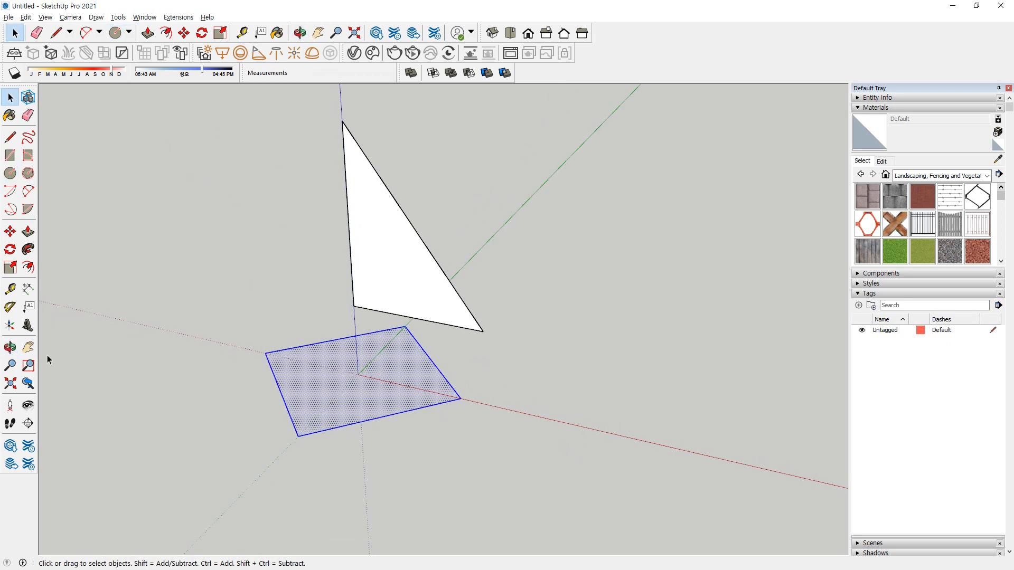
click(28, 249)
click(395, 256)
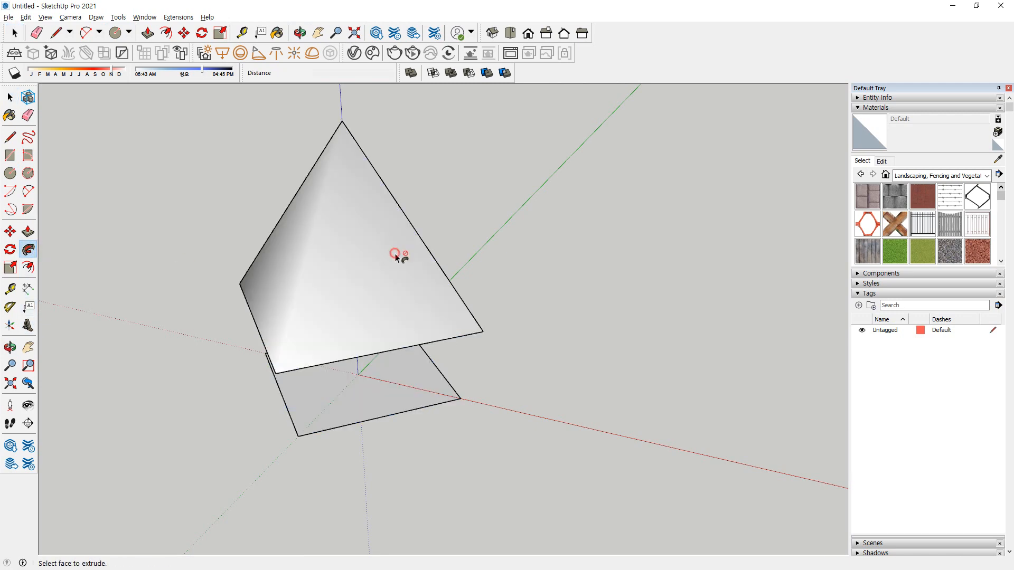
Unsmooth the four slanted edges of the pyramid with the Eraser to give it flat, sharply separated faces
middle_drag(470, 370, 301, 351)
key(space)
key(e)
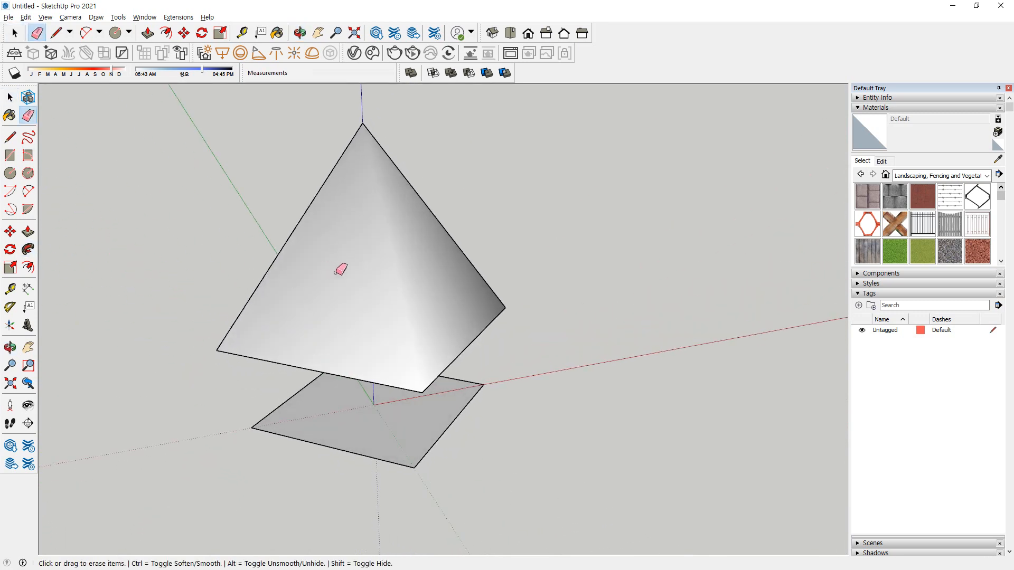
key(alt)
click(397, 283)
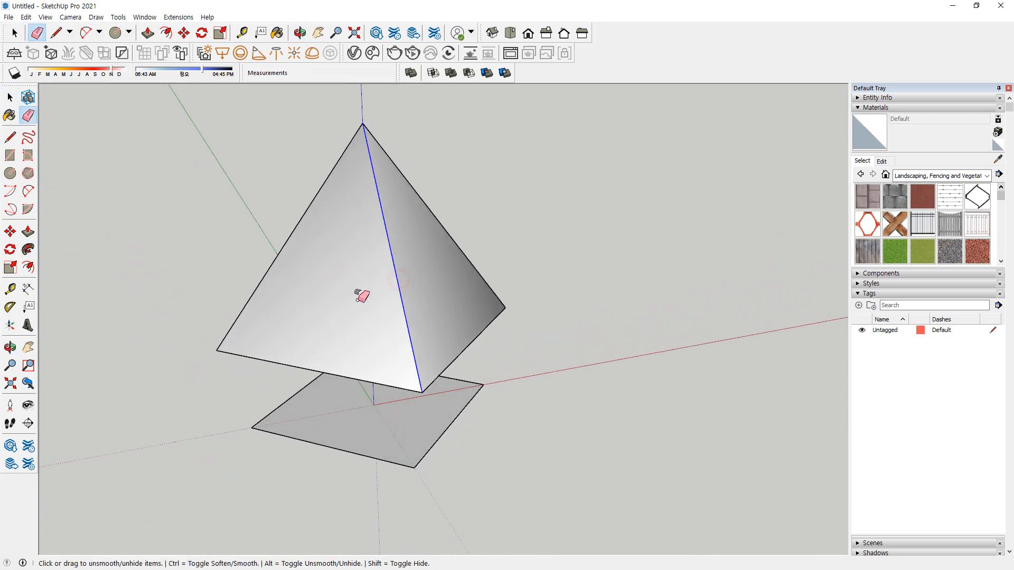
middle_drag(307, 309, 734, 307)
click(456, 306)
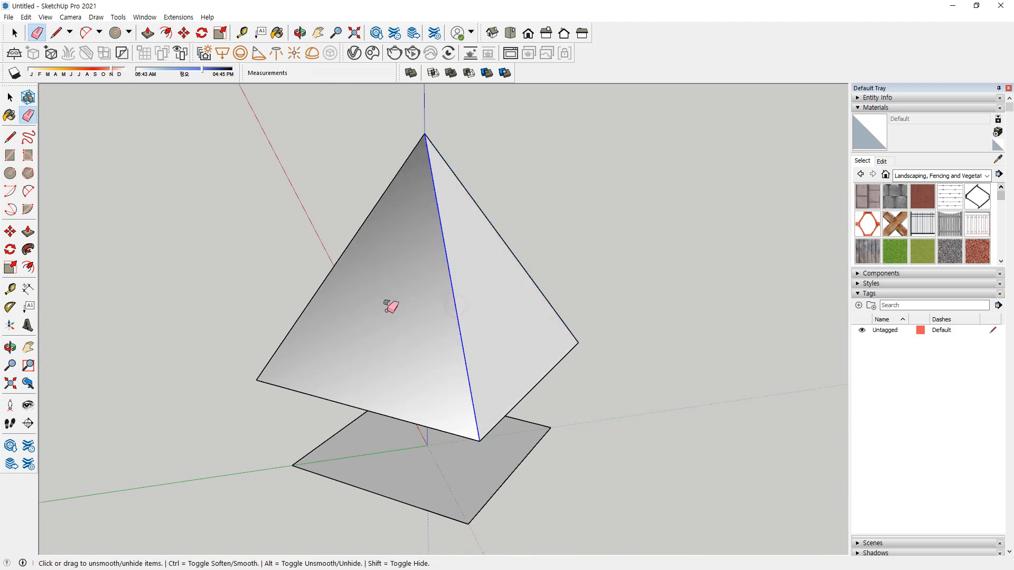
middle_drag(385, 312, 729, 315)
click(421, 305)
middle_drag(421, 304, 803, 313)
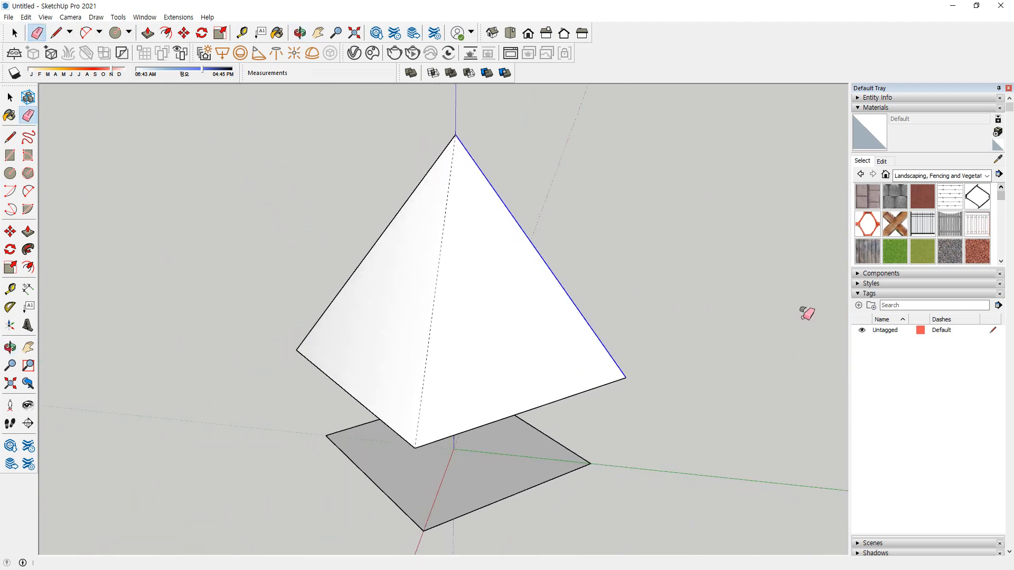
middle_drag(455, 301, 483, 302)
click(485, 302)
key(space)
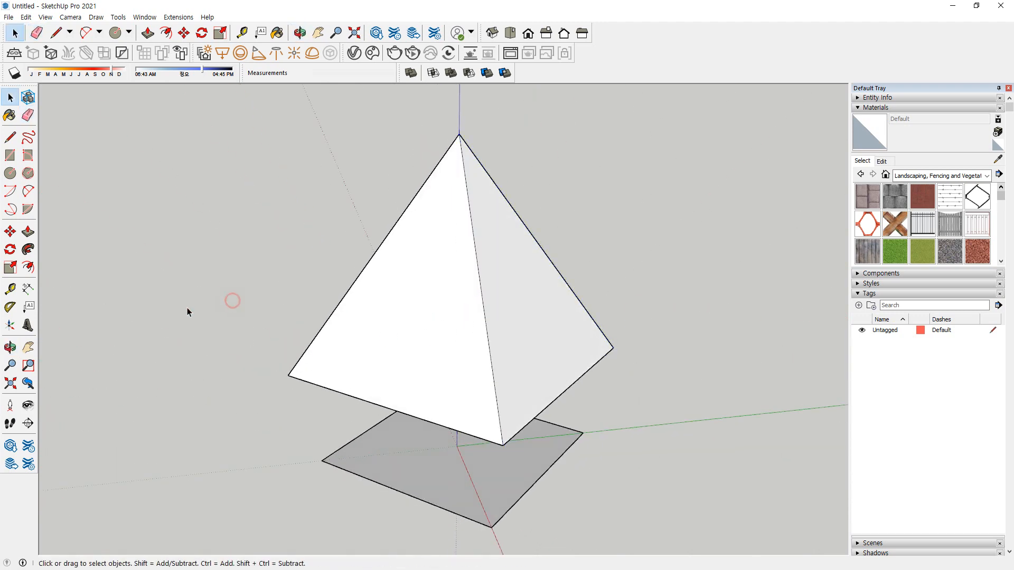
mouse_move(188, 309)
middle_down()
mouse_move(600, 308)
mouse_move(442, 359)
mouse_move(423, 142)
mouse_move(405, 346)
middle_up()
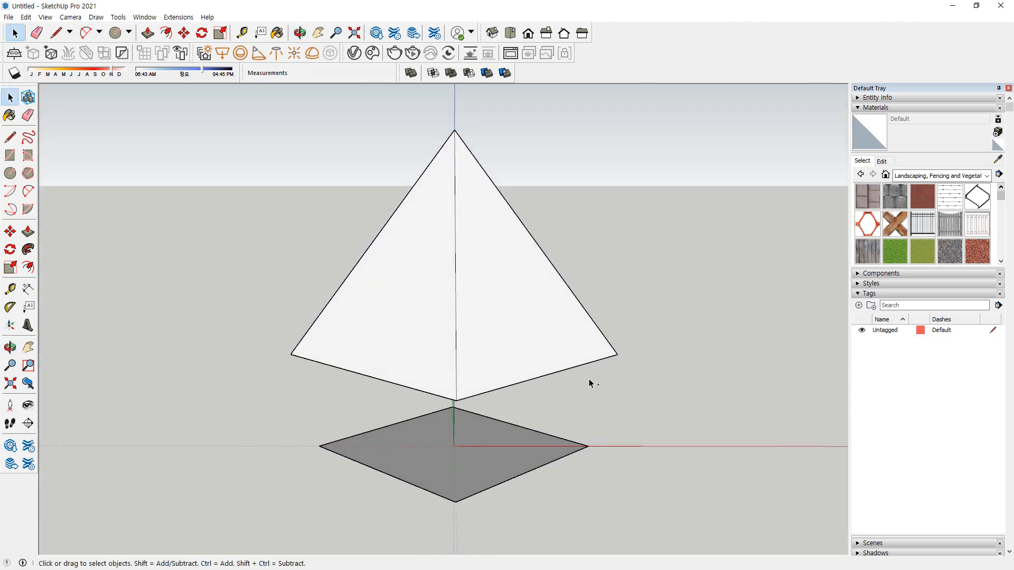
Undo the edge unsmoothing, the pyramid sweep and the four-sided base shape, back to the lone triangle
key(ctrl+z)
key(ctrl+z)
key(ctrl+z)
key(ctrl+z)
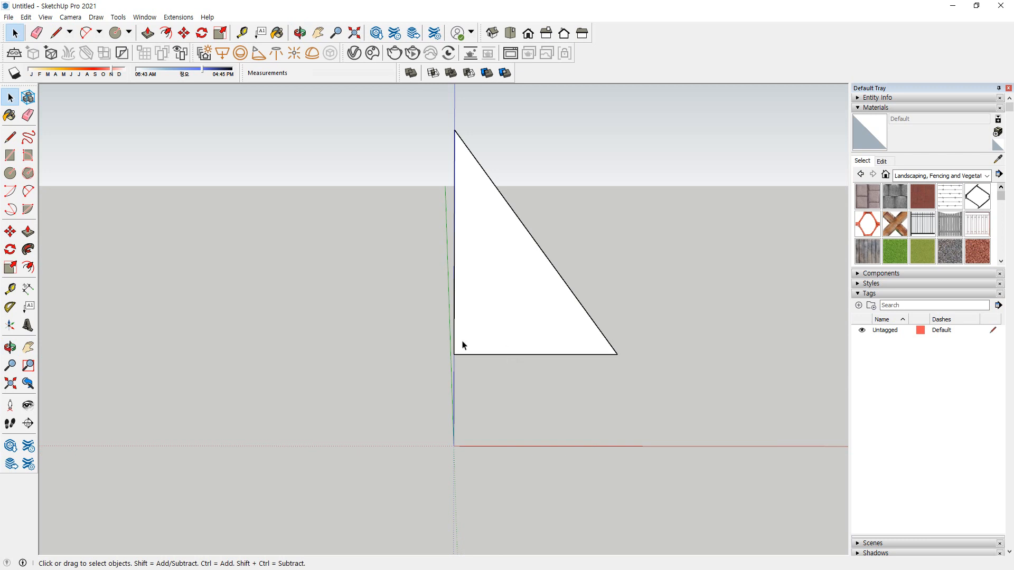
Draw a 4-sided polygon centred on the origin below the triangle, with one corner on the red axis
mouse_move(462, 344)
middle_down()
mouse_move(447, 397)
mouse_move(422, 380)
middle_up()
click(28, 173)
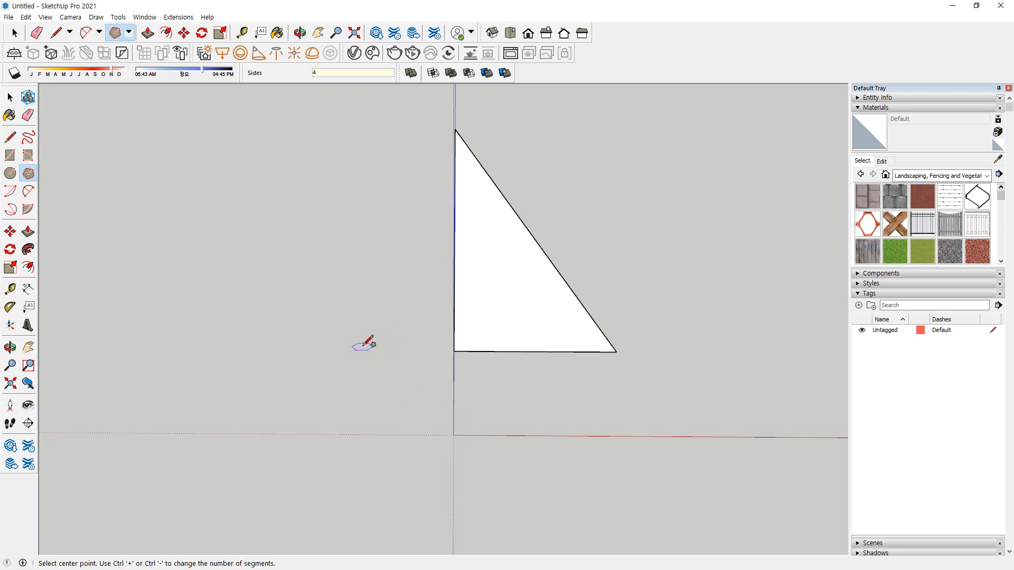
key(space)
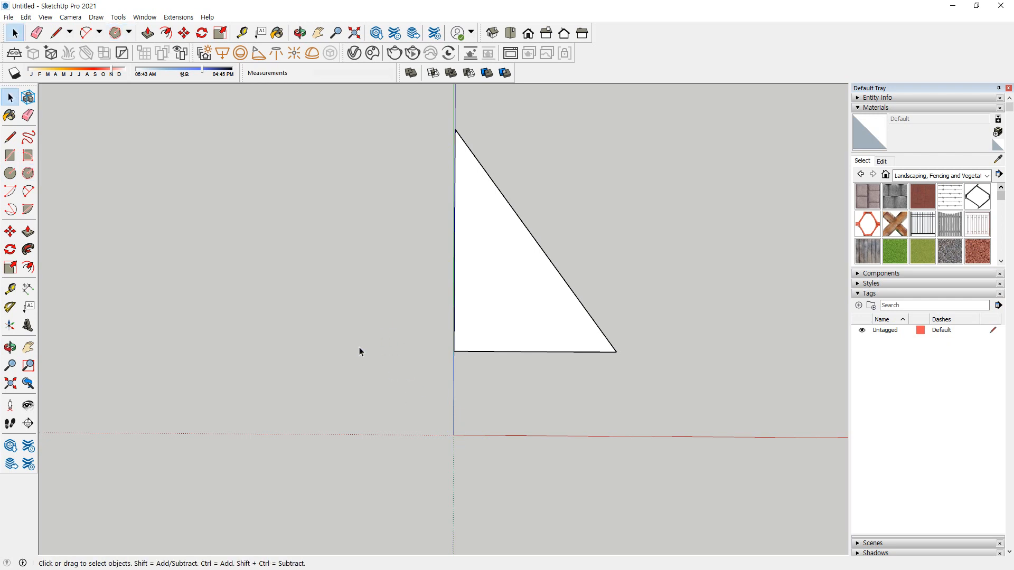
click(28, 173)
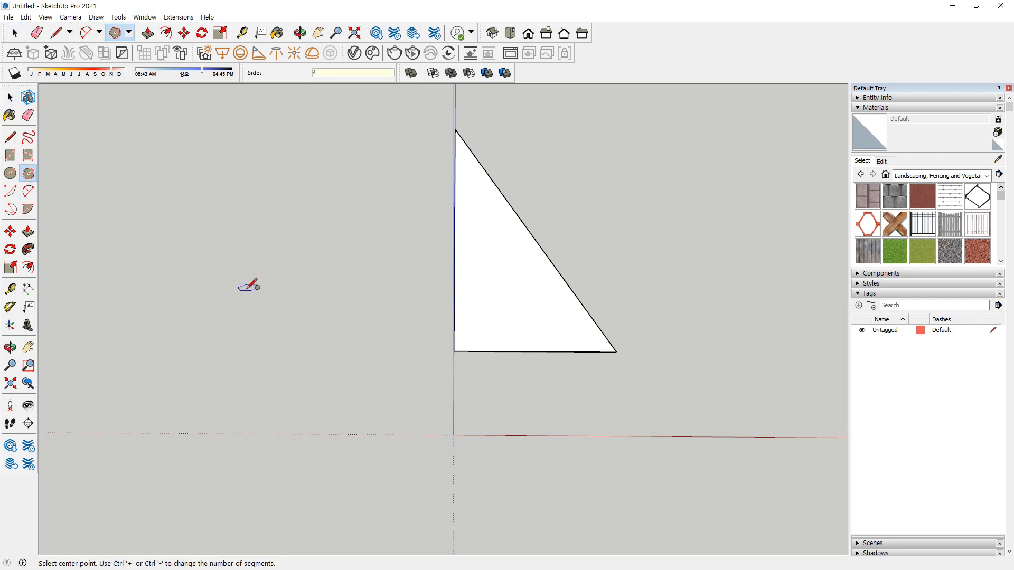
click(453, 435)
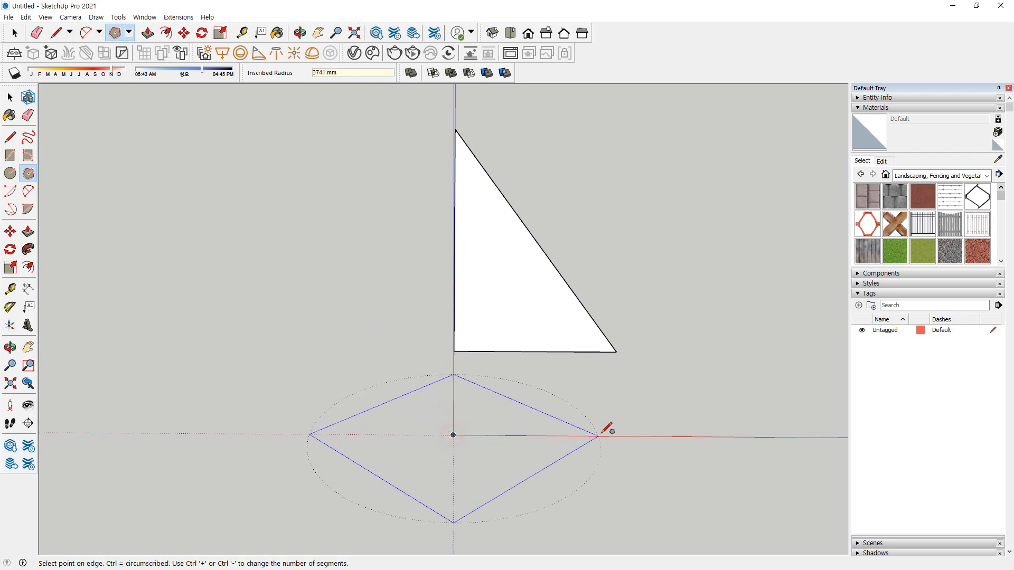
click(623, 436)
Sweep the triangle around the preselected 4-sided polygon with Follow Me to form a sharp-edged pyramid
key(space)
click(458, 492)
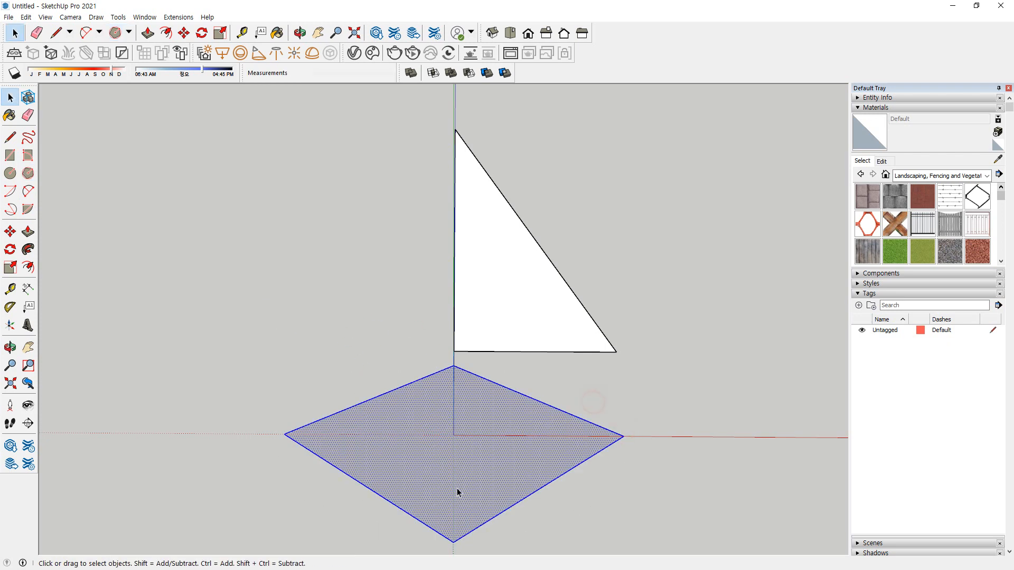
click(28, 250)
click(544, 294)
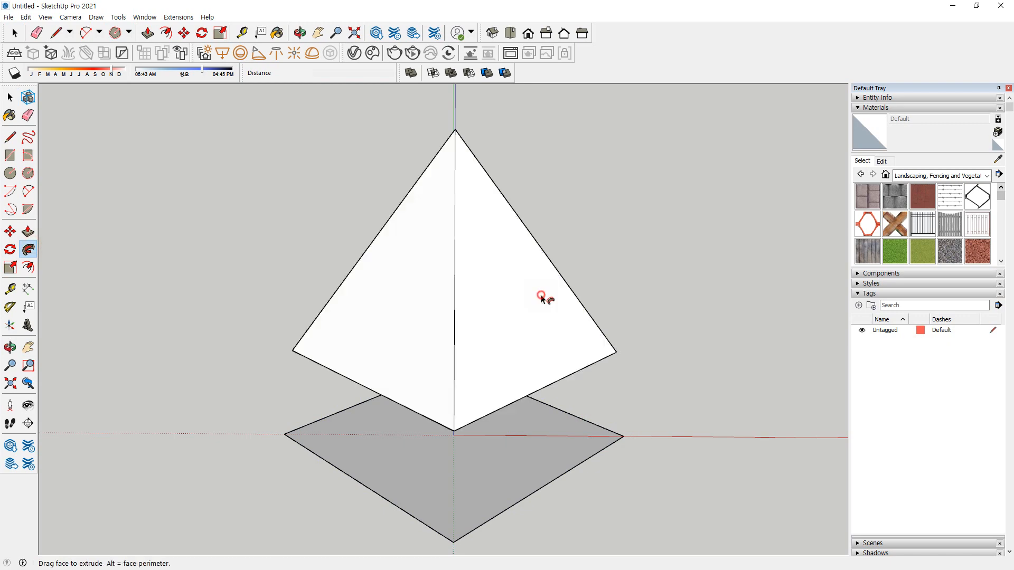
middle_drag(304, 354, 638, 417)
Undo the pyramid sweep and delete the base polygon and the triangle to clear the model
key(space)
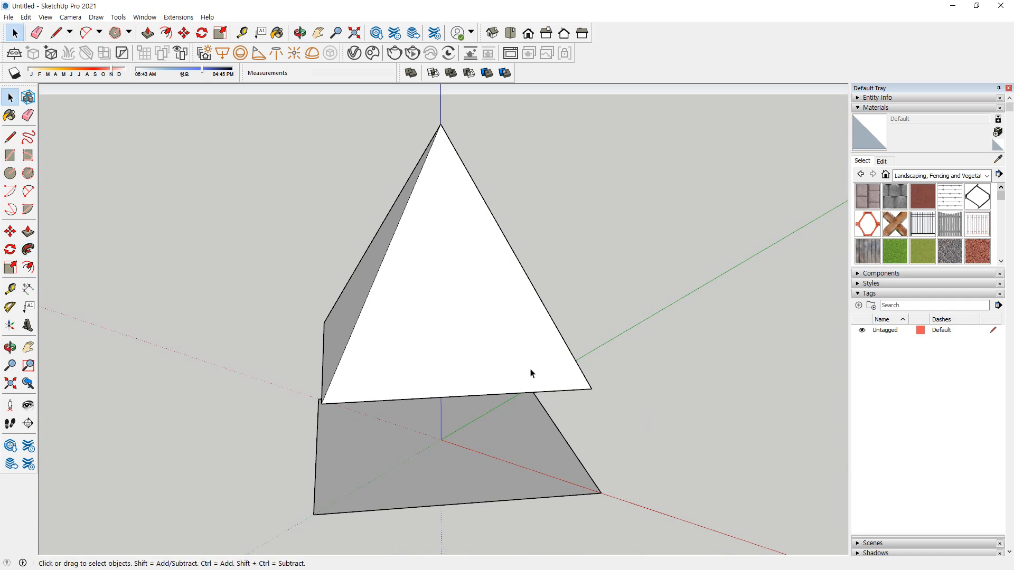
click(544, 454)
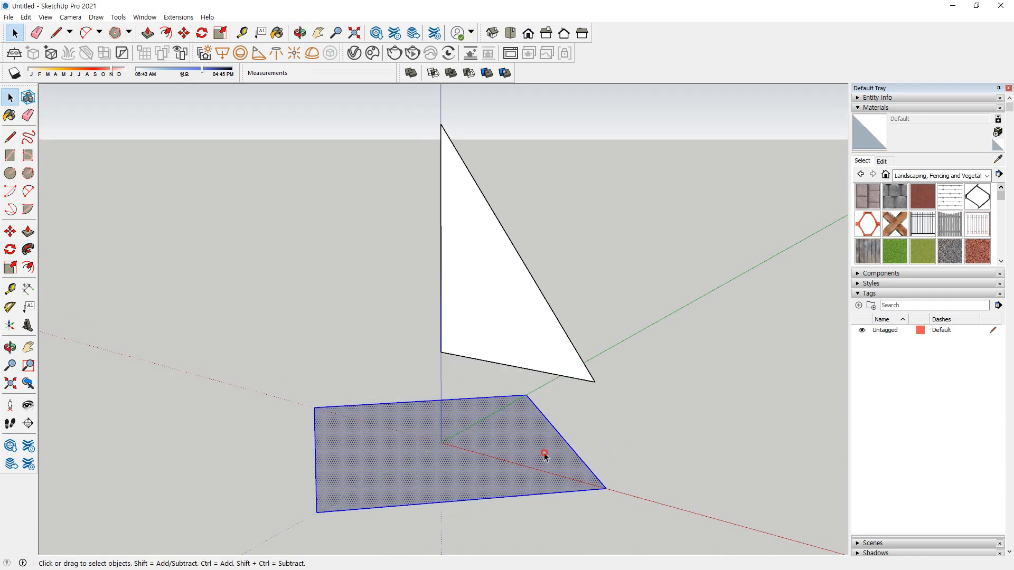
key(Delete)
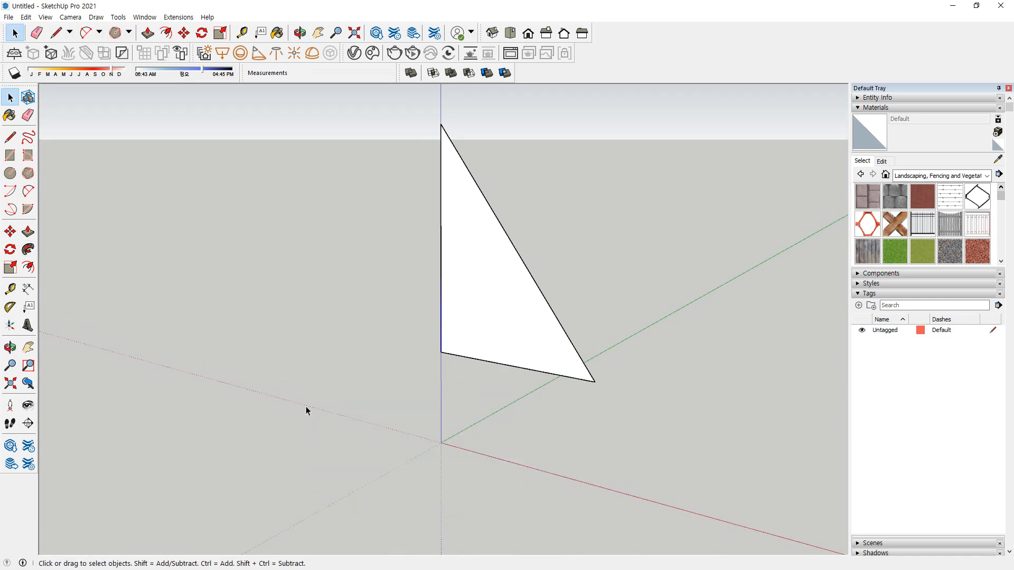
click(487, 283)
key(Delete)
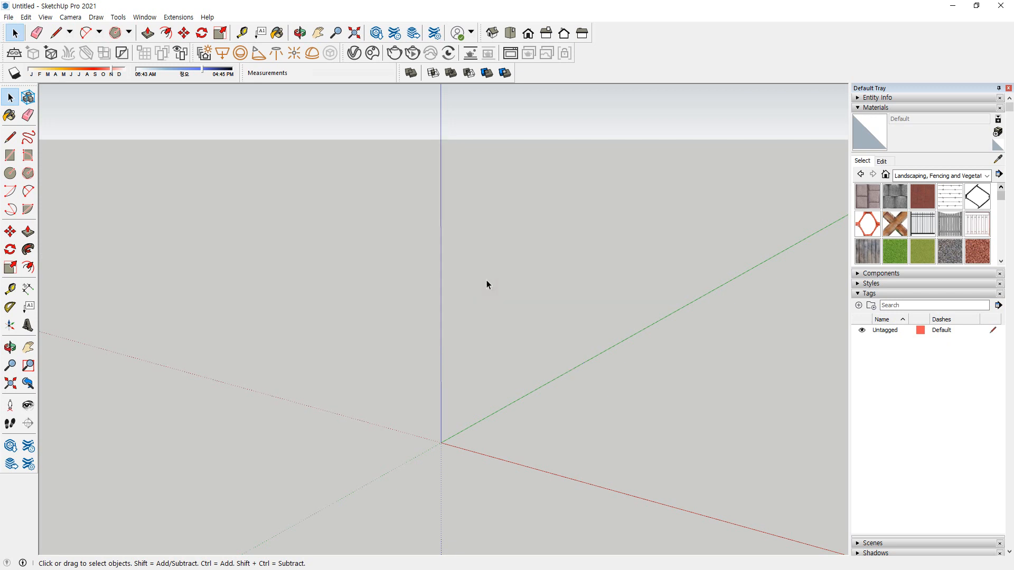
Draw a circle on the ground centred on the origin, its radius about 2737 mm along the red axis
click(14, 173)
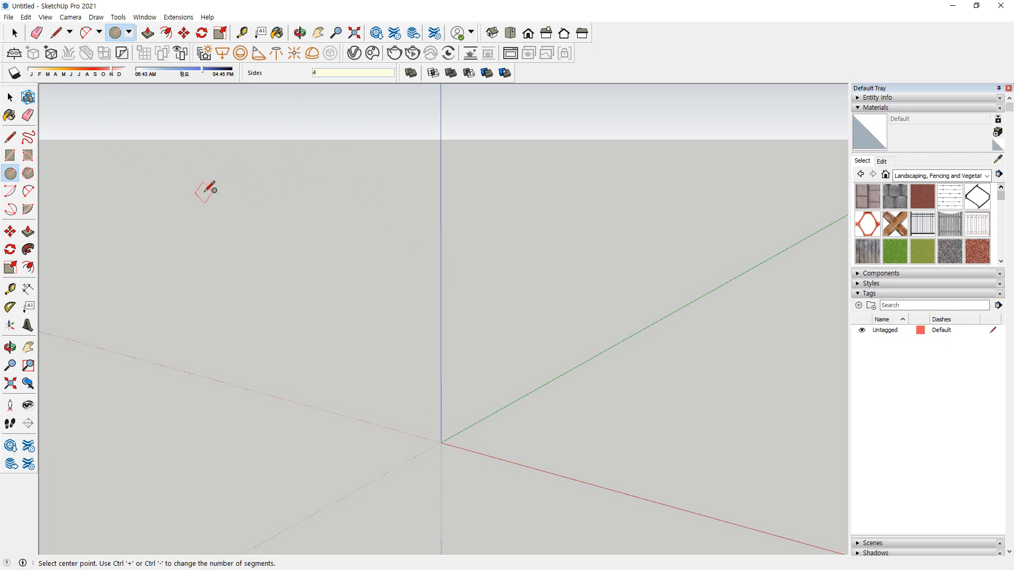
key(space)
key(c)
middle_drag(408, 421, 401, 470)
click(423, 384)
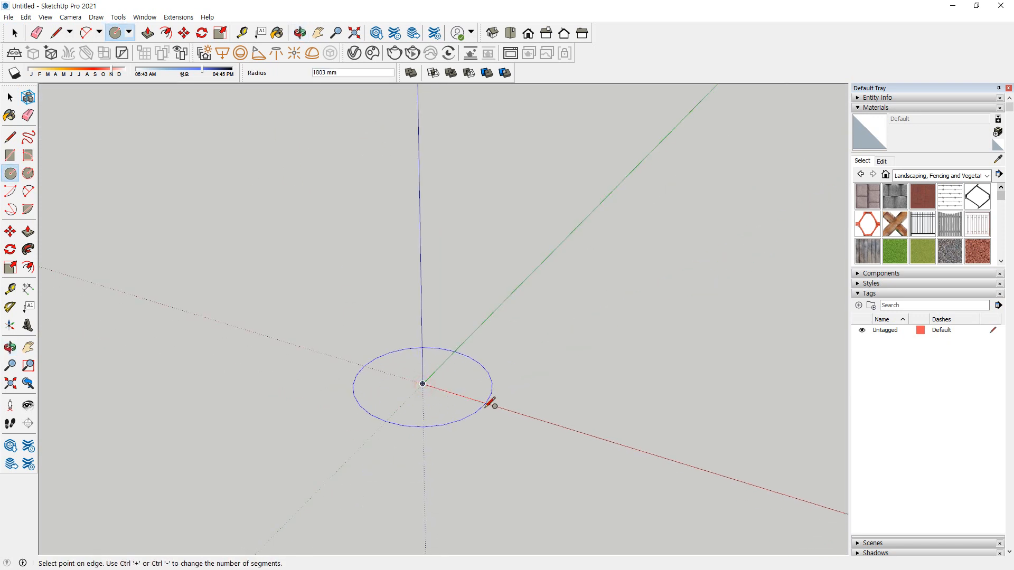
click(523, 410)
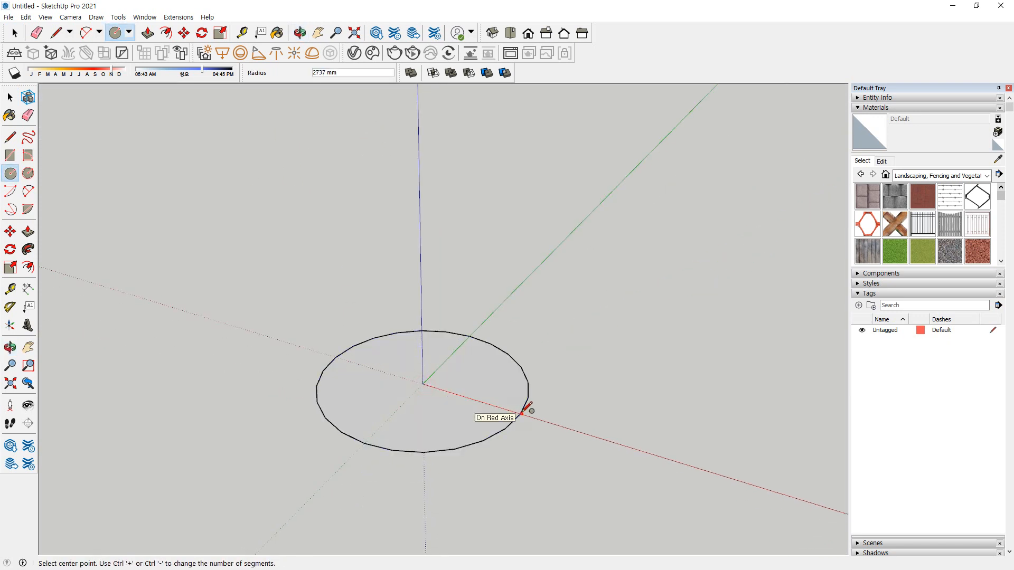
Draw a vertical circle centred on the blue axis above the base circle, with a radius of about 1974 mm
click(420, 213)
click(421, 288)
middle_drag(421, 304, 474, 308)
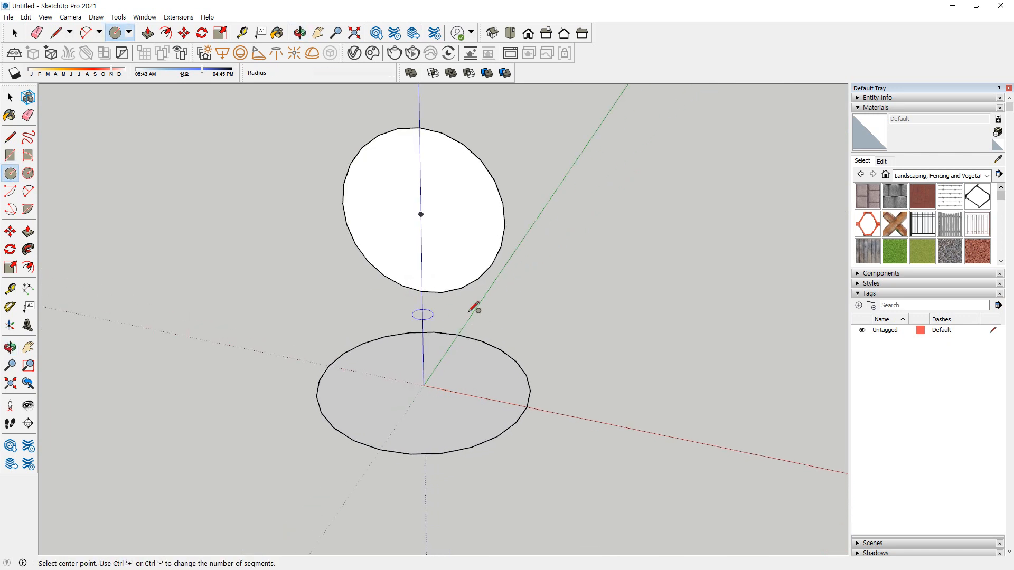
Split the vertical circle with a line along the blue axis and erase the arc on the negative red side
click(419, 127)
click(422, 290)
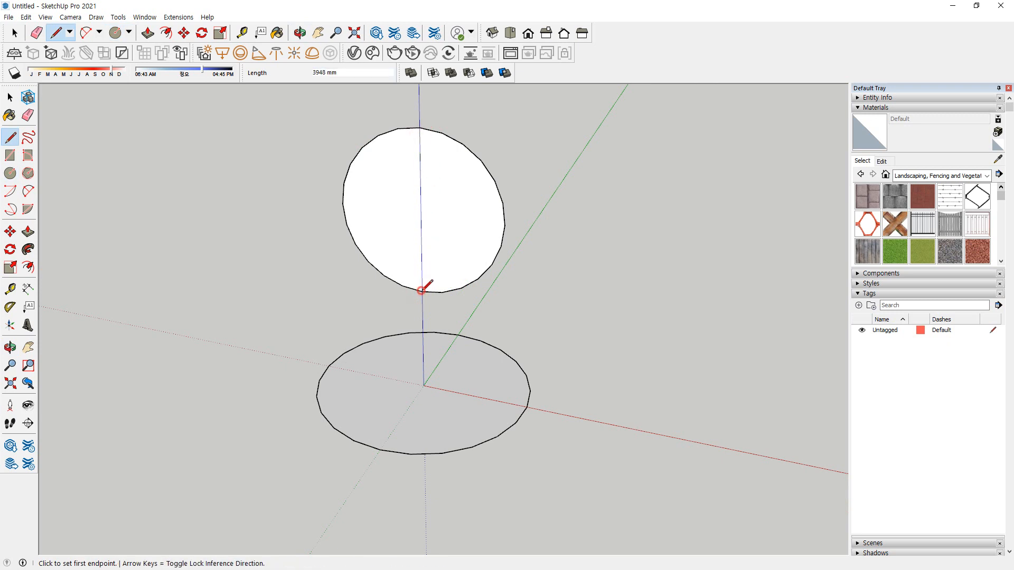
key(e)
drag(361, 275, 362, 157)
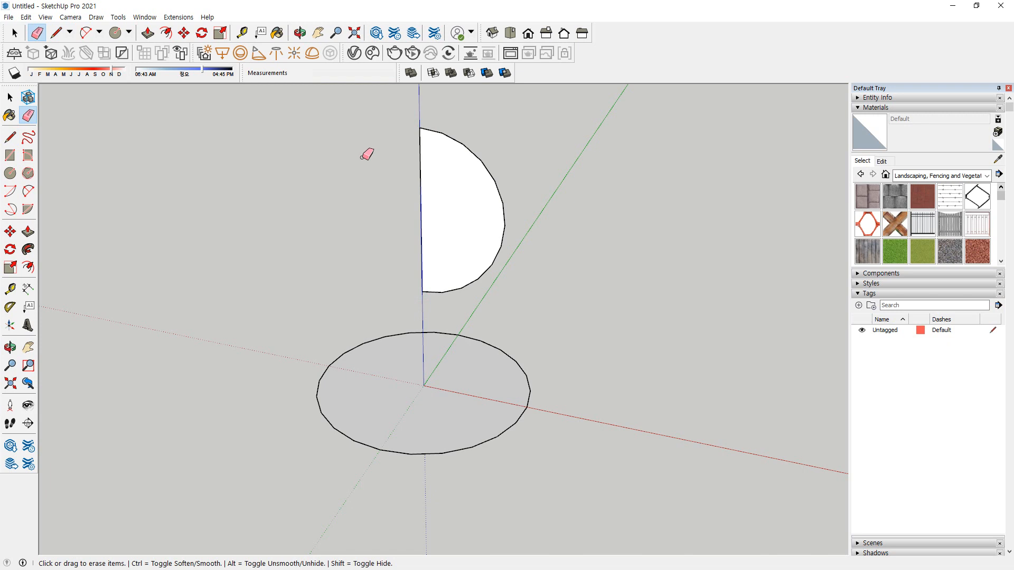
key(ctrl)
Try Follow Me with the semicircle as profile around the base circle, and undo the sweep
click(28, 248)
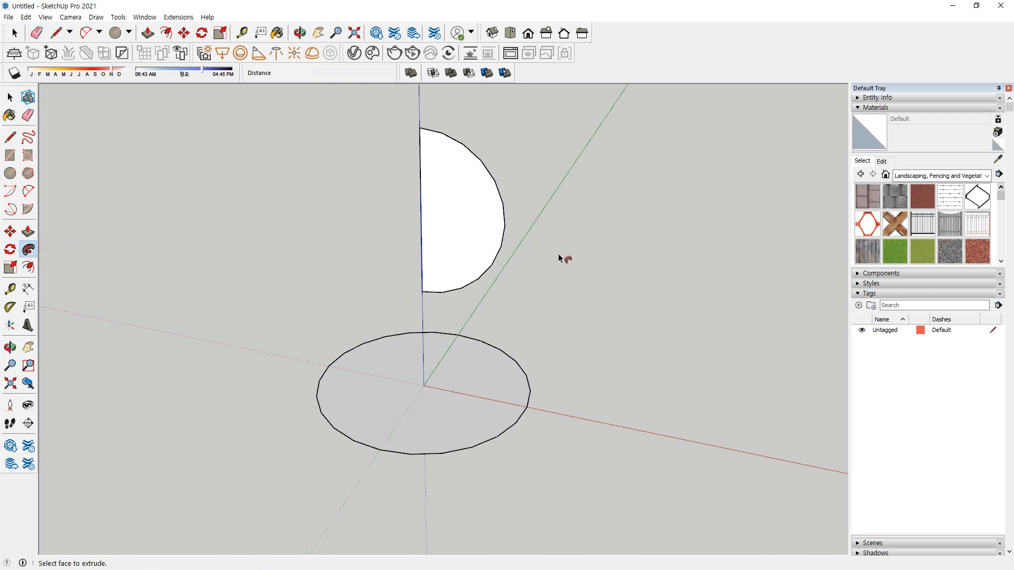
click(455, 211)
middle_drag(455, 214, 529, 282)
key(ctrl+z)
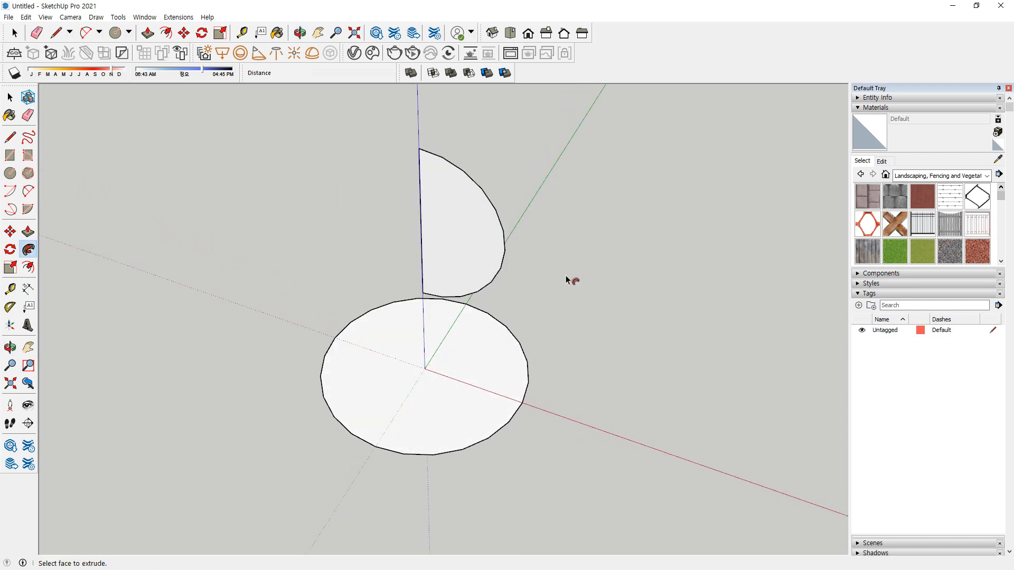
Draw a line from the semicircle's straight-edge midpoint to its arc and erase the lower half to leave a quarter circle
key(l)
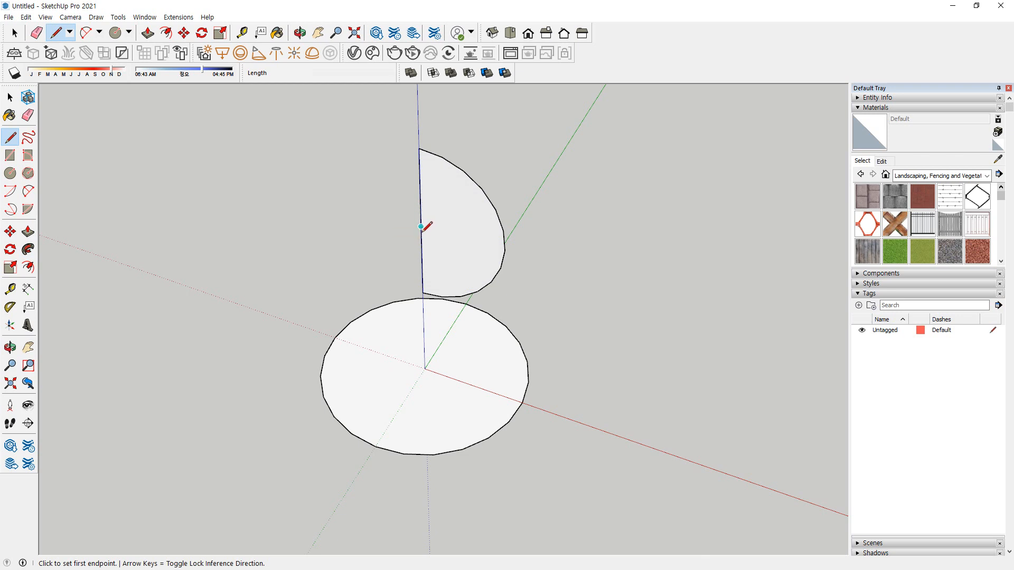
click(421, 226)
click(504, 249)
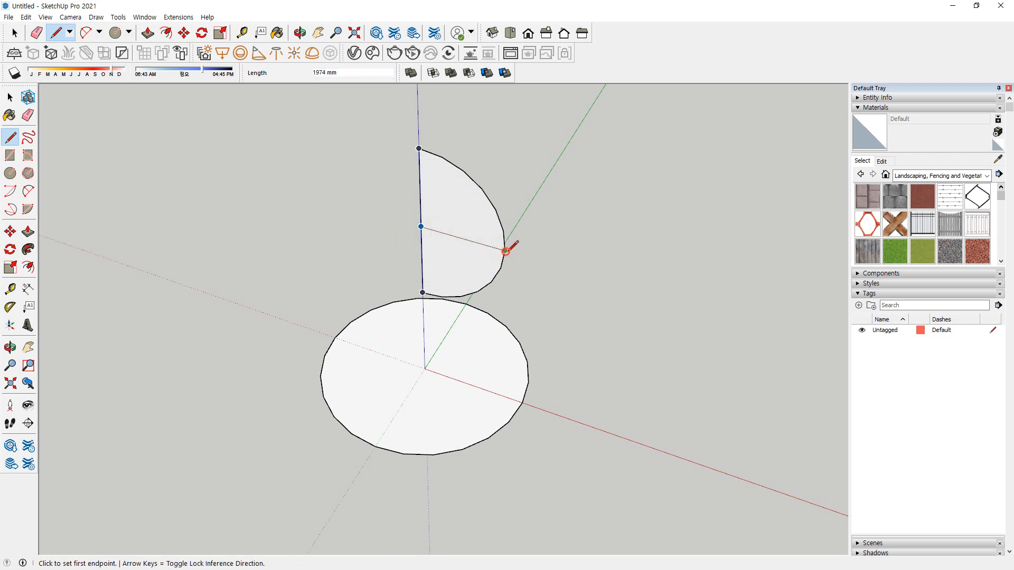
key(space)
key(e)
drag(494, 285, 402, 258)
Sweep the quarter circle around the preselected base circle with Follow Me into a dome, and inspect it from below
key(space)
click(464, 375)
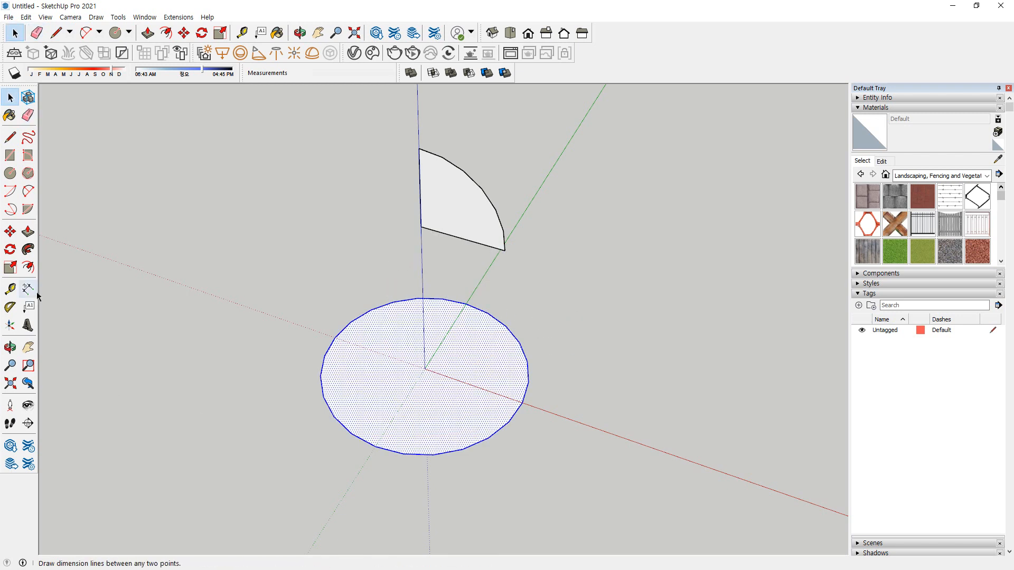
click(28, 249)
click(410, 210)
key(o)
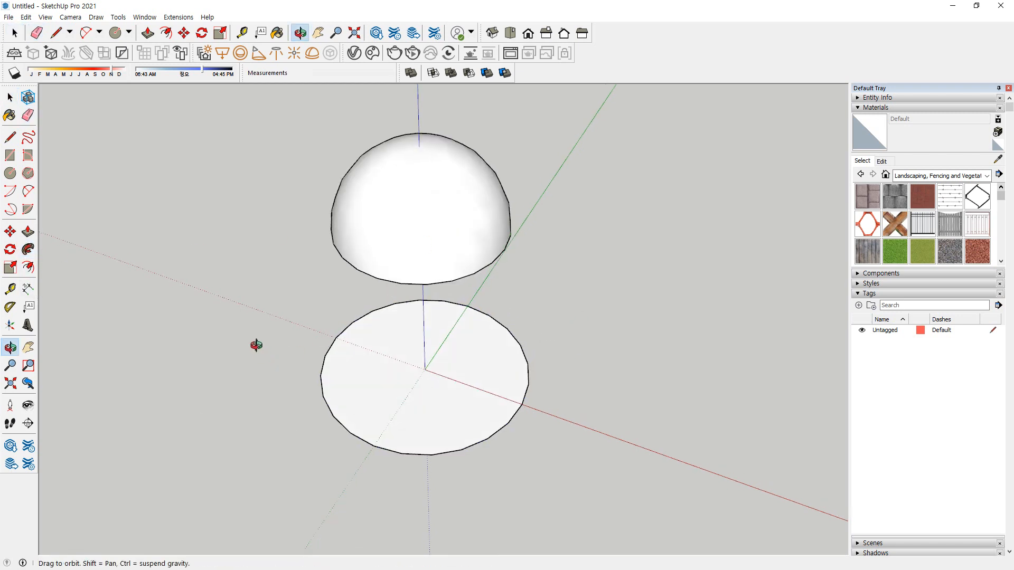
drag(256, 343, 300, 35)
middle_drag(299, 34, 301, 322)
Undo the dome, the quarter-circle cut and the arc erasure, back to the full vertical circle
key(ctrl+z)
key(ctrl+z)
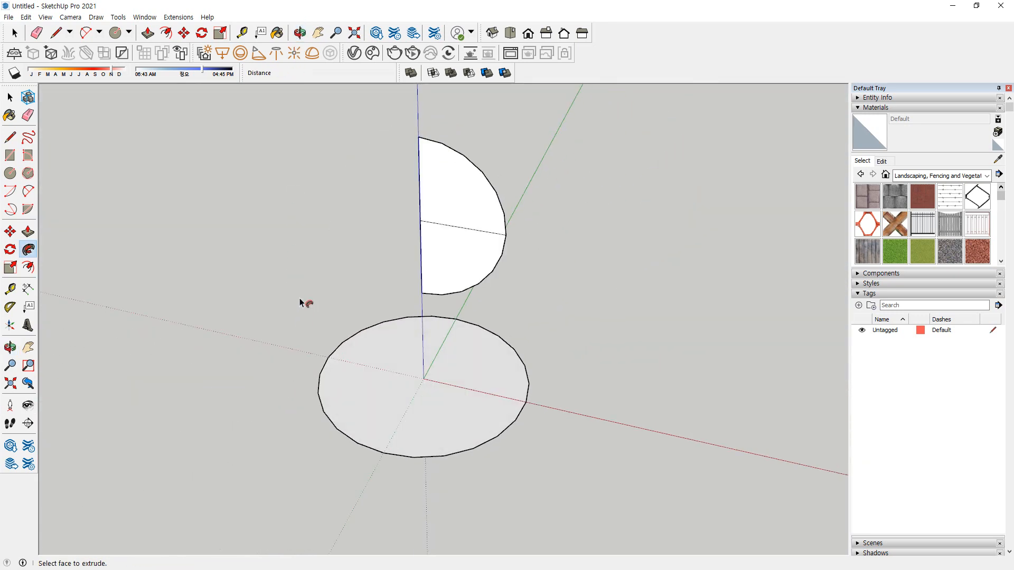
key(ctrl+z)
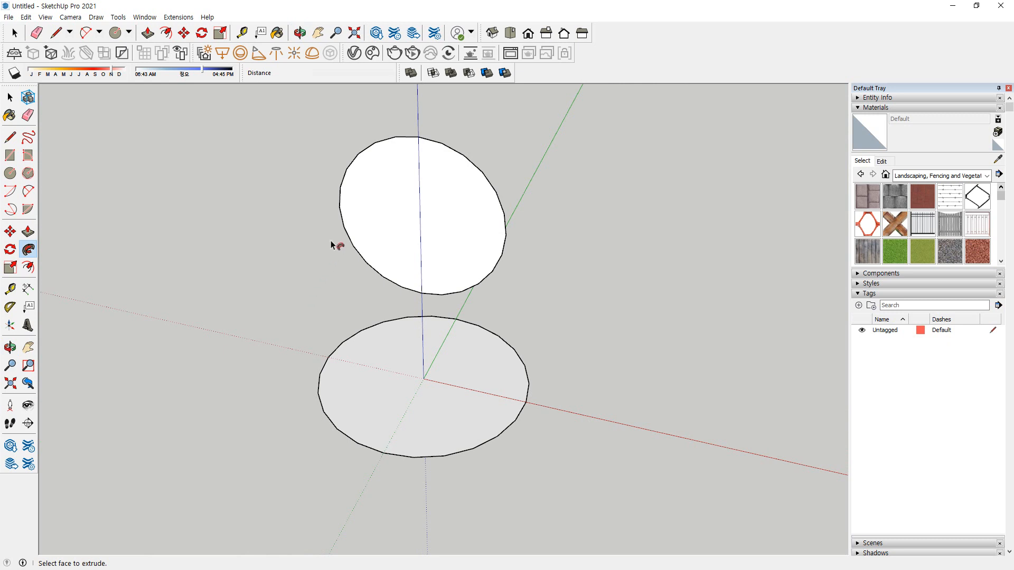
Erase the vertical circle's arc on the negative red side again to leave a semicircle on the blue axis
key(e)
click(341, 207)
key(space)
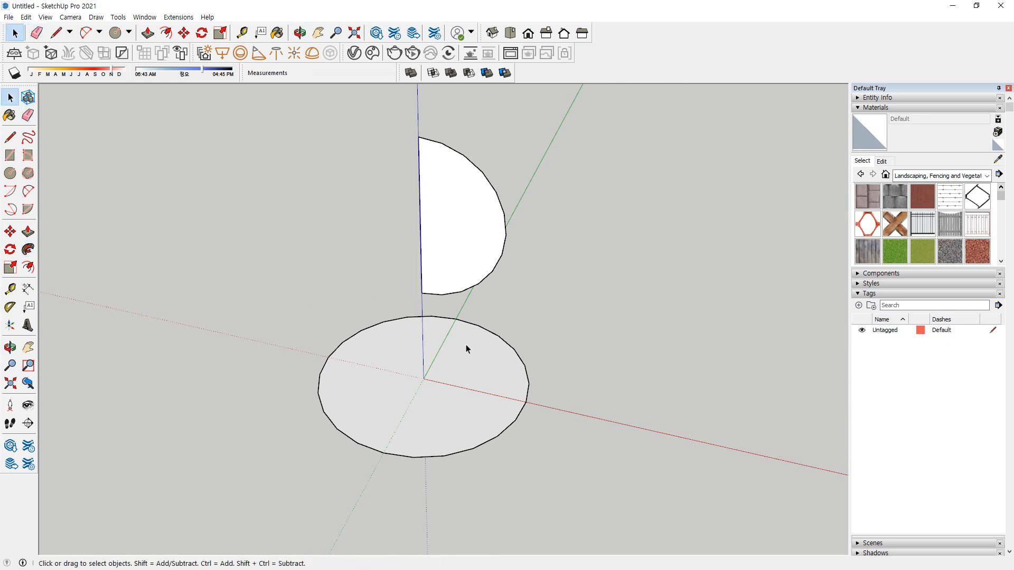
Sweep the semicircle around the preselected base circle with Follow Me into a sphere, and select the whole sphere
double_click(524, 352)
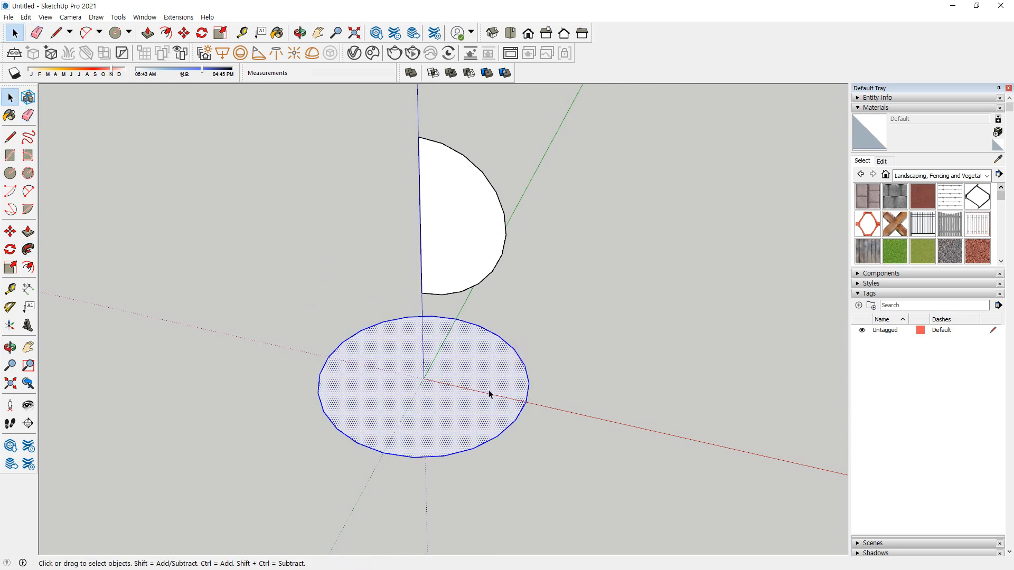
click(32, 248)
click(472, 222)
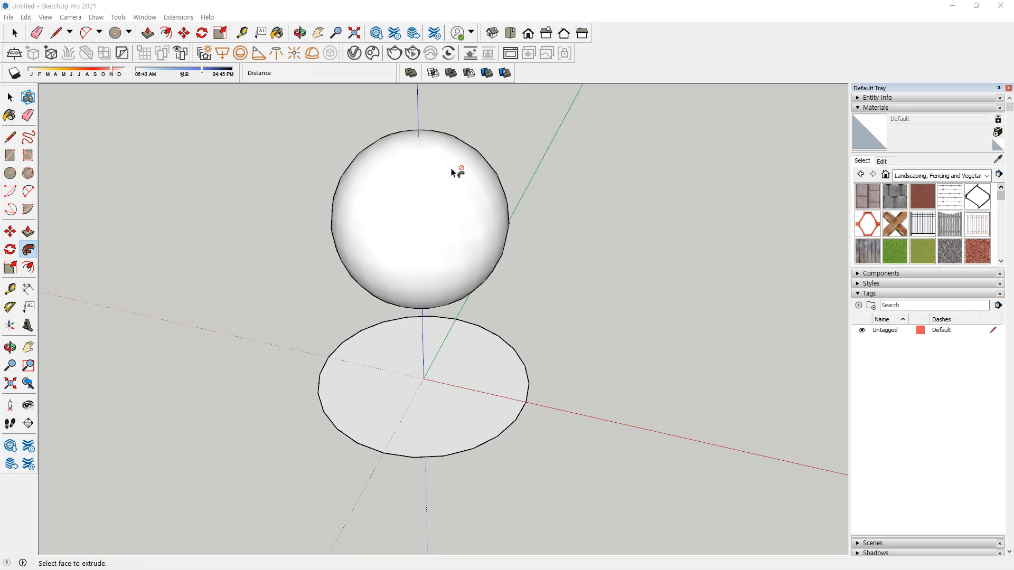
key(space)
triple_click(449, 211)
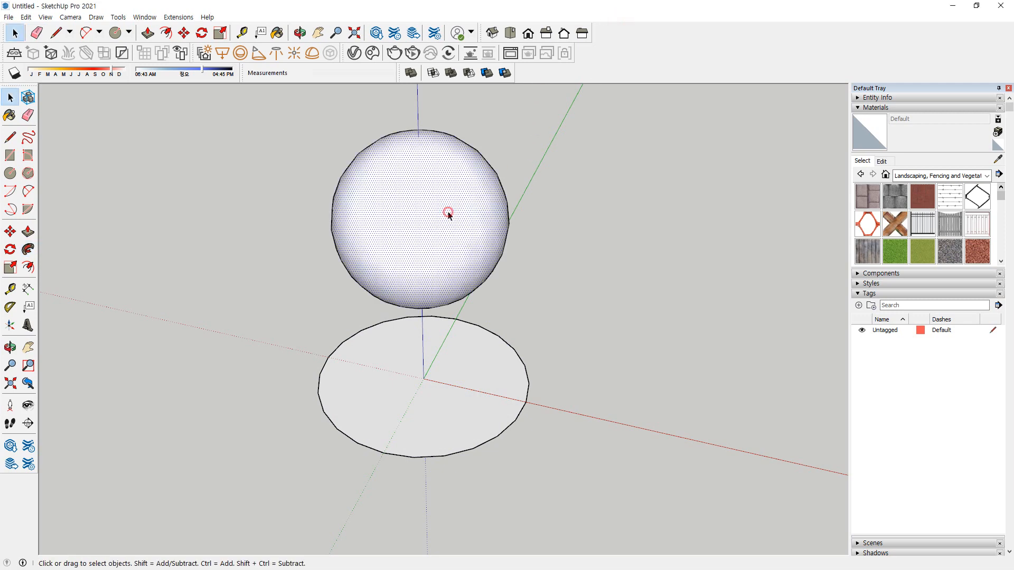
Delete the sphere and the base circle's face, keeping only the circular edge as a path
key(Delete)
click(454, 413)
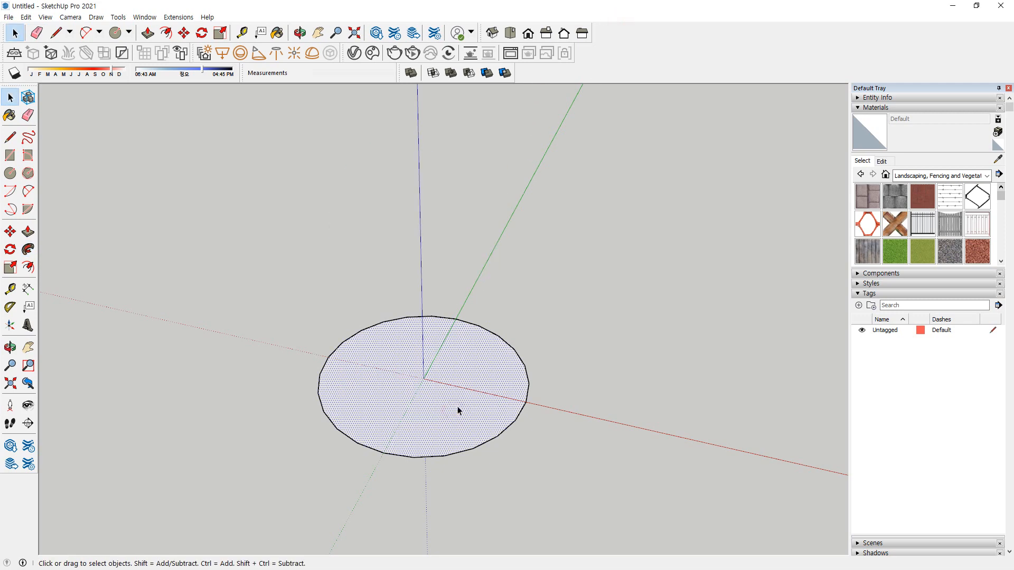
key(Delete)
Draw a vertical profile circle of about 710 mm radius, centred where the circular edge meets the positive red axis
scroll(519, 365, up, 2)
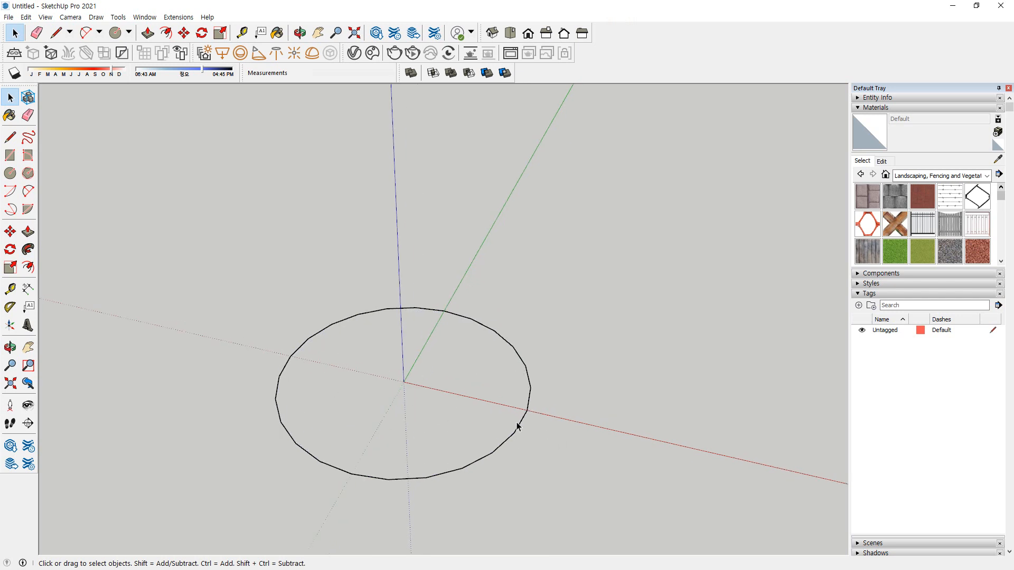
key(c)
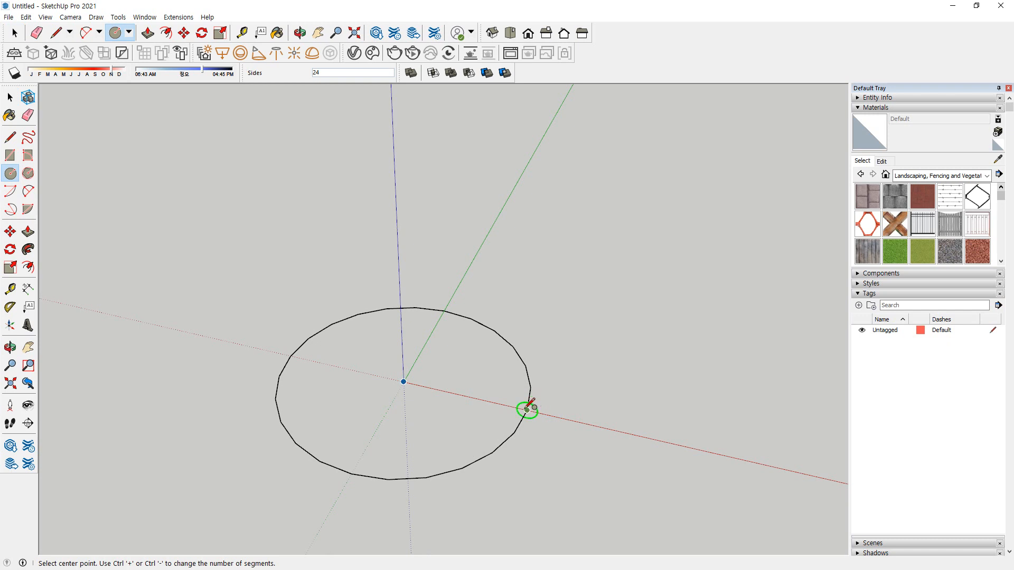
click(527, 410)
click(560, 427)
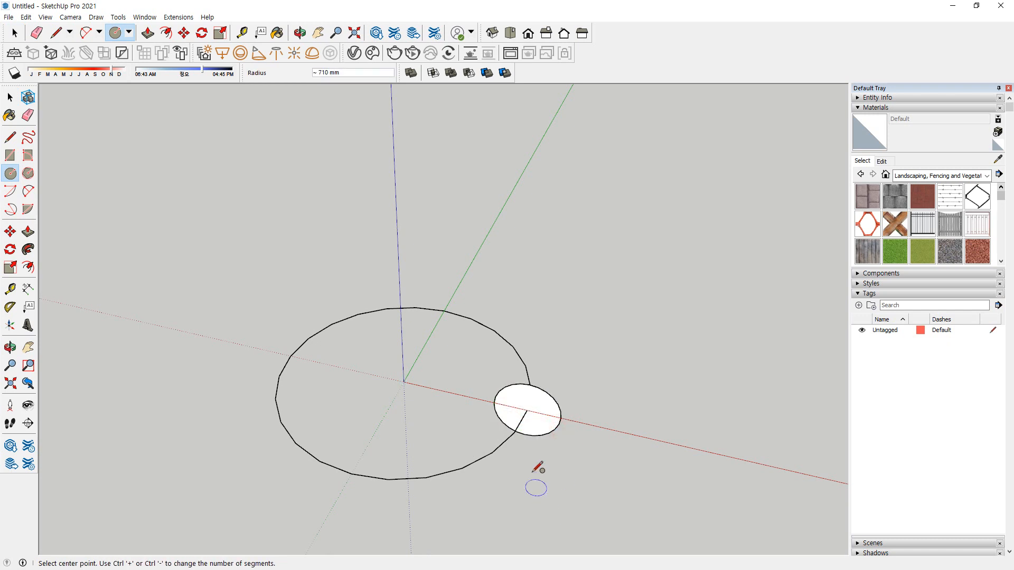
Sweep the small vertical circle around the preselected circular edge with Follow Me into a torus, and inspect it from a lower angle
key(space)
click(511, 345)
click(28, 249)
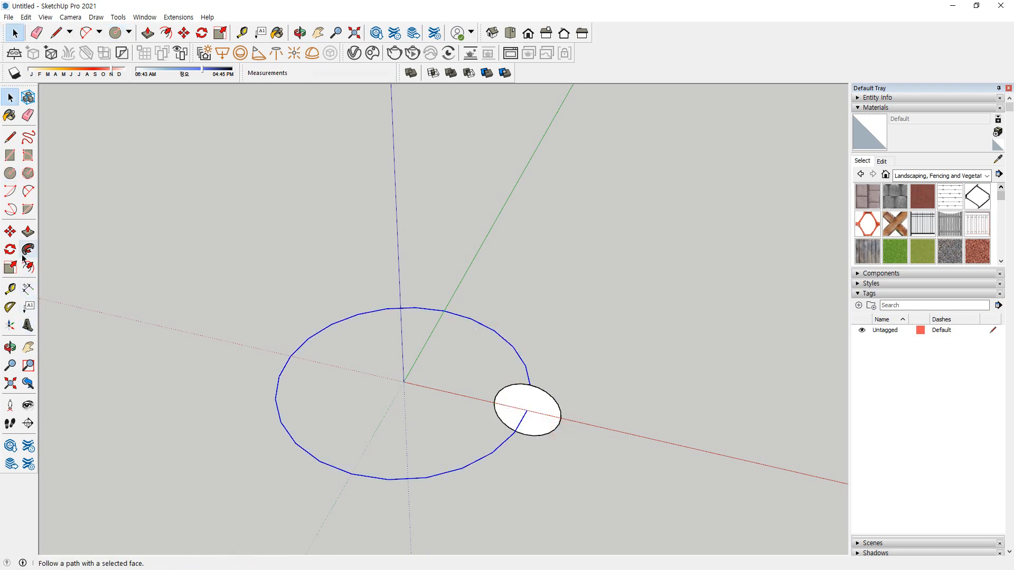
click(530, 428)
middle_drag(530, 429, 496, 386)
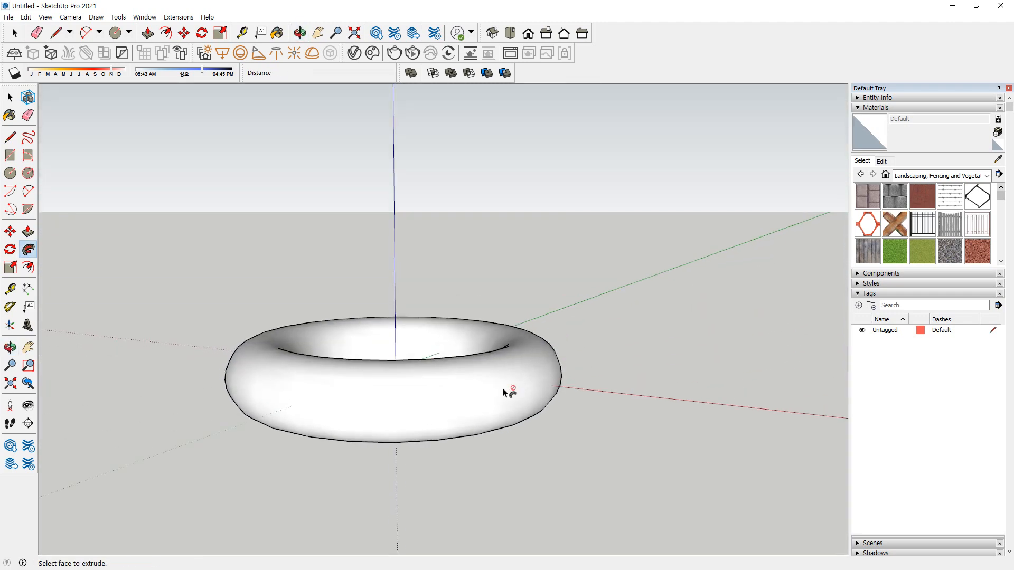